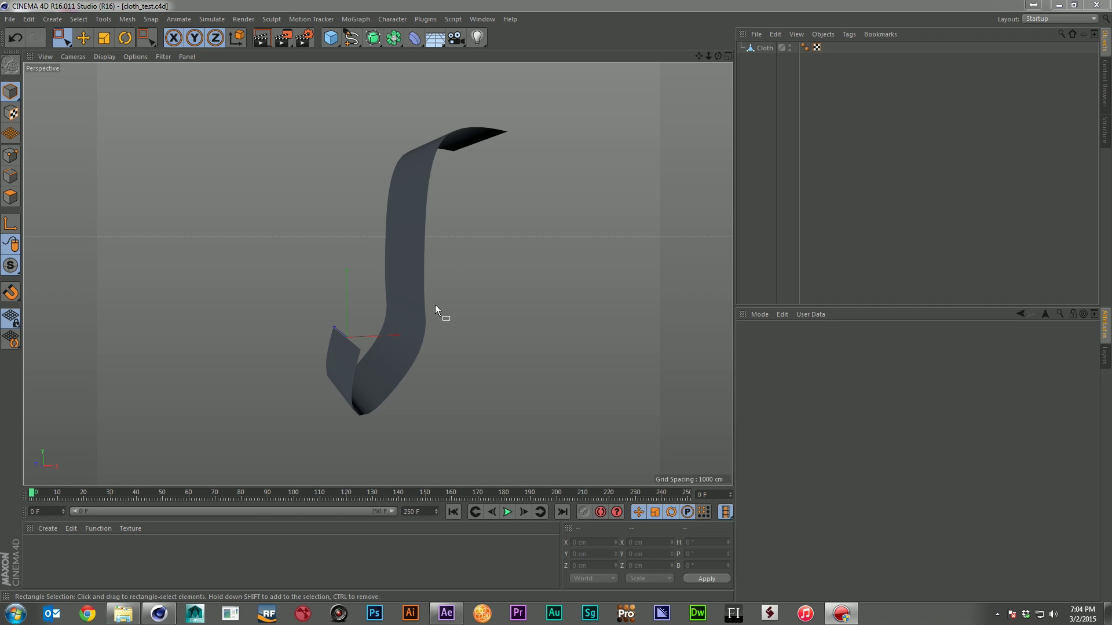
# Step: Add a Cloth simulation tag to the Cloth object
pyautogui.keyDown('alt'); pyautogui.moveTo(430, 313); pyautogui.dragTo(447, 263, button='middle'); pyautogui.keyUp('alt')
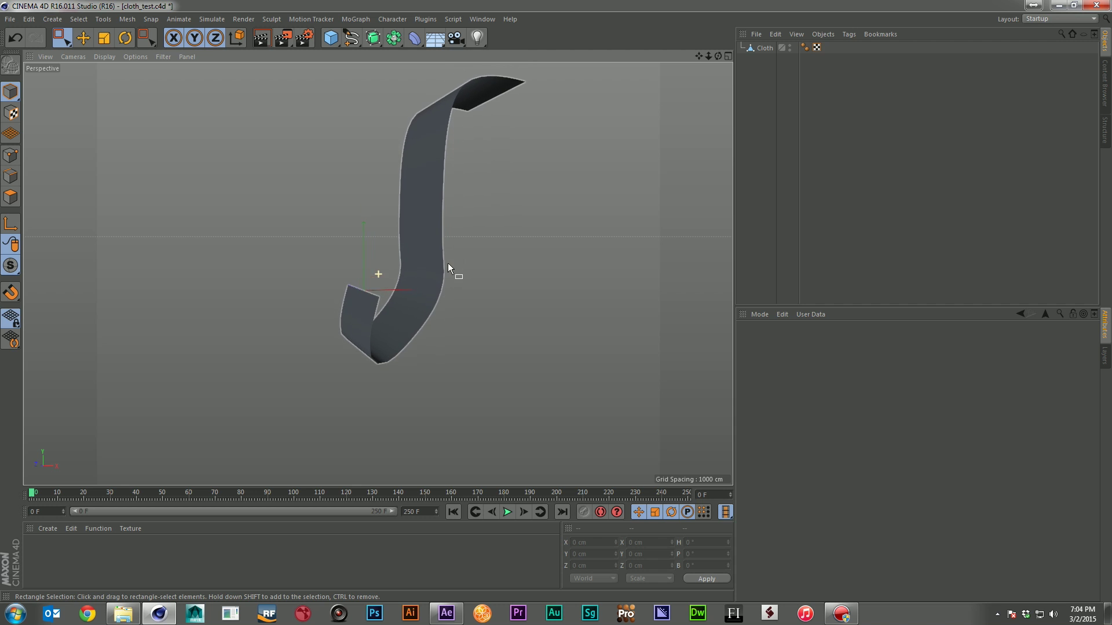
pyautogui.rightClick(764, 48)
pyautogui.moveTo(839, 161)
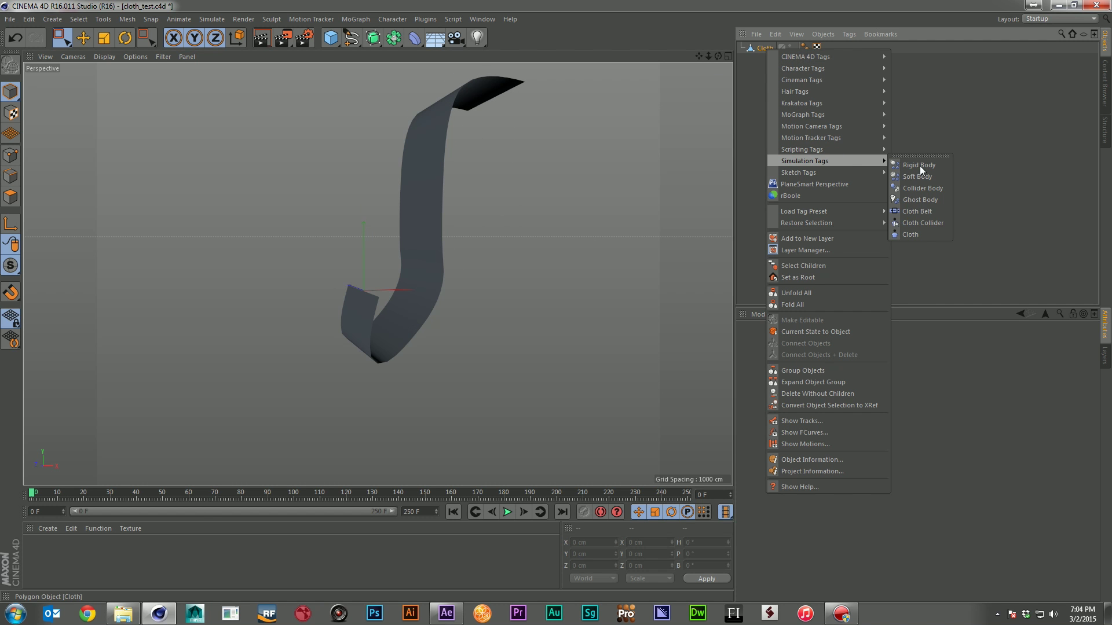
pyautogui.click(922, 232)
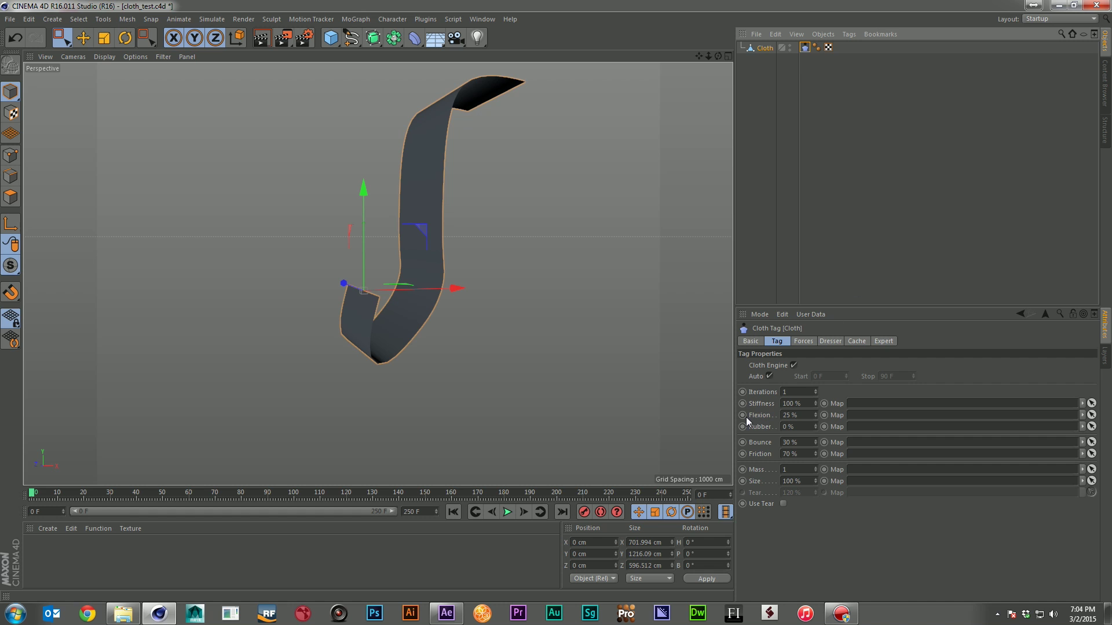
# Step: Play the simulation to preview how the unpinned cloth falls, and return to the first frame
pyautogui.click(506, 511)
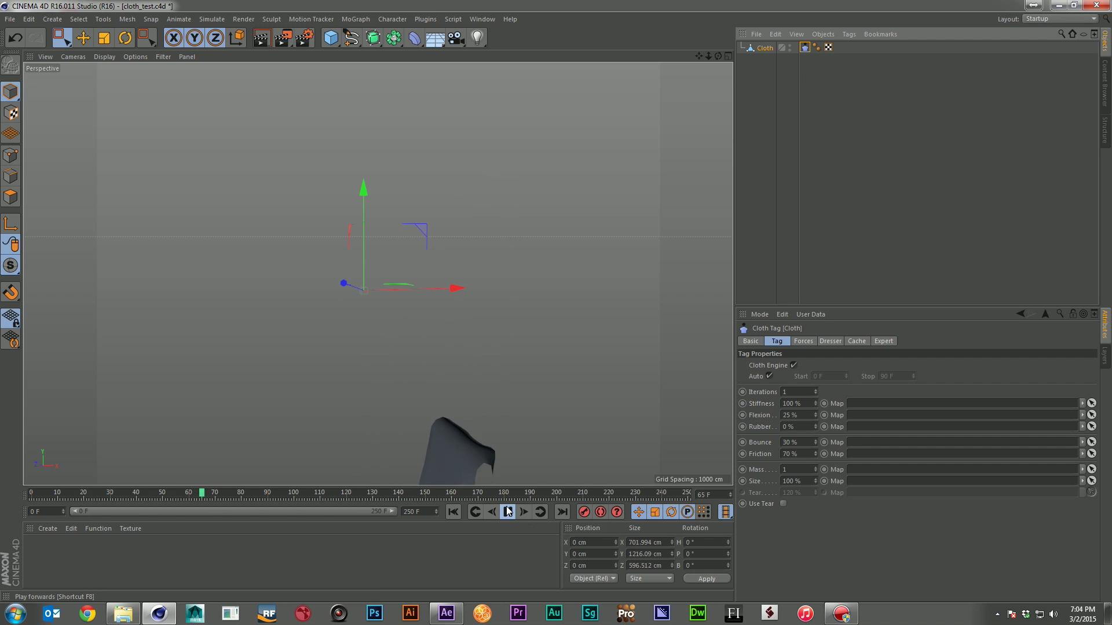
pyautogui.click(506, 512)
pyautogui.click(452, 512)
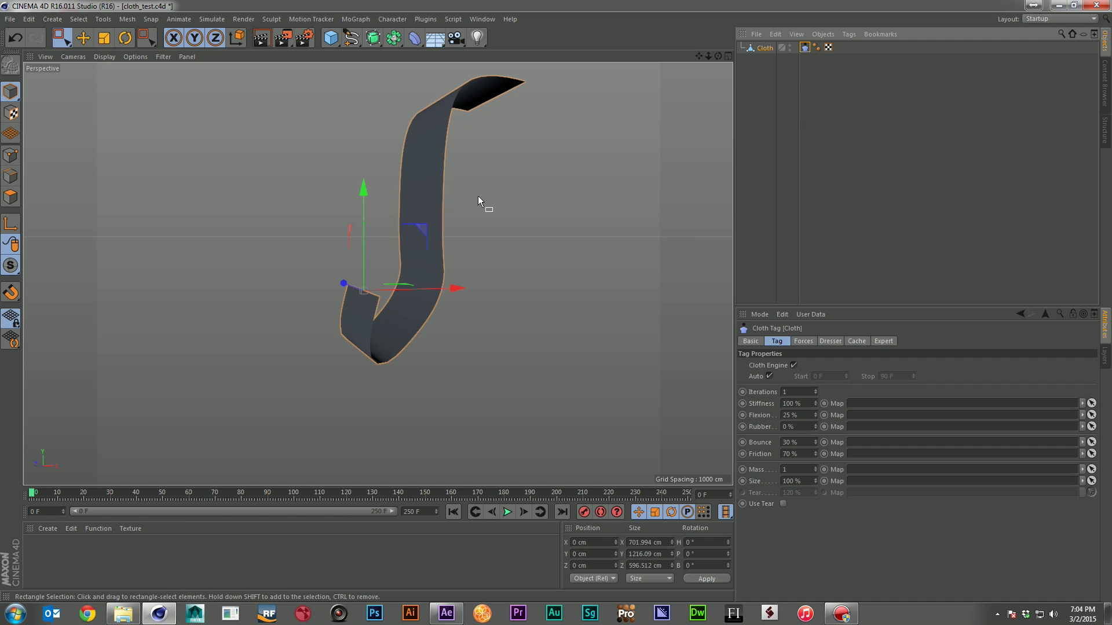
# Step: Select the row of end points at the cloth's lower curl in the front view and set them as fix points
pyautogui.click(12, 155)
pyautogui.click(727, 56)
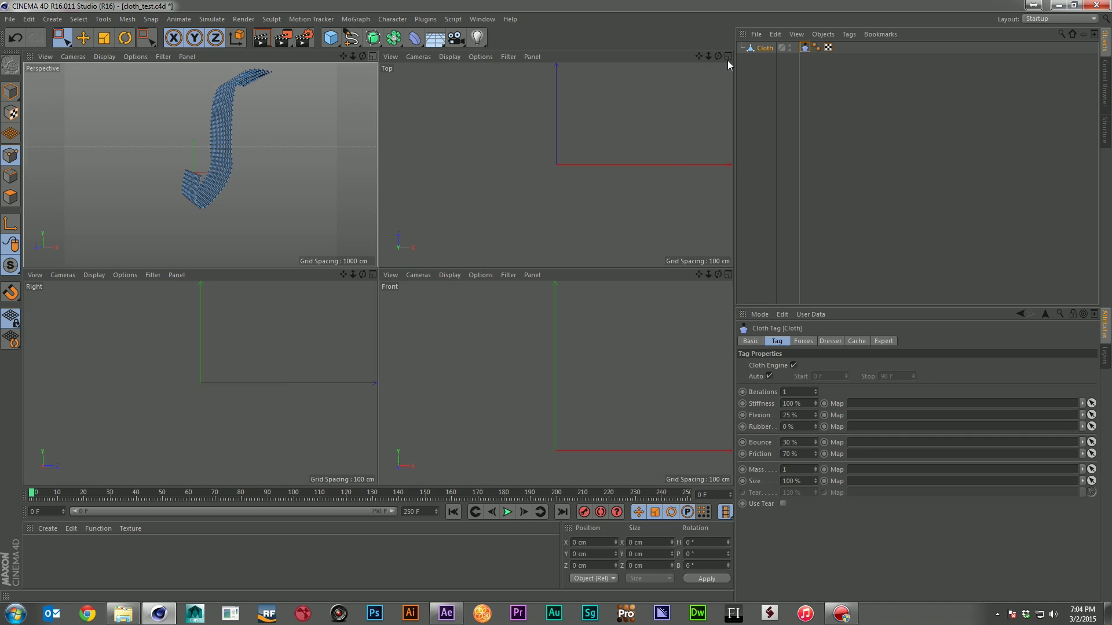
pyautogui.keyDown('alt'); pyautogui.moveTo(498, 367); pyautogui.dragTo(593, 403, button='right'); pyautogui.keyUp('alt')
pyautogui.keyDown('alt'); pyautogui.moveTo(600, 405); pyautogui.dragTo(438, 209, button='middle'); pyautogui.keyUp('alt')
pyautogui.moveTo(462, 377); pyautogui.dragTo(540, 400)
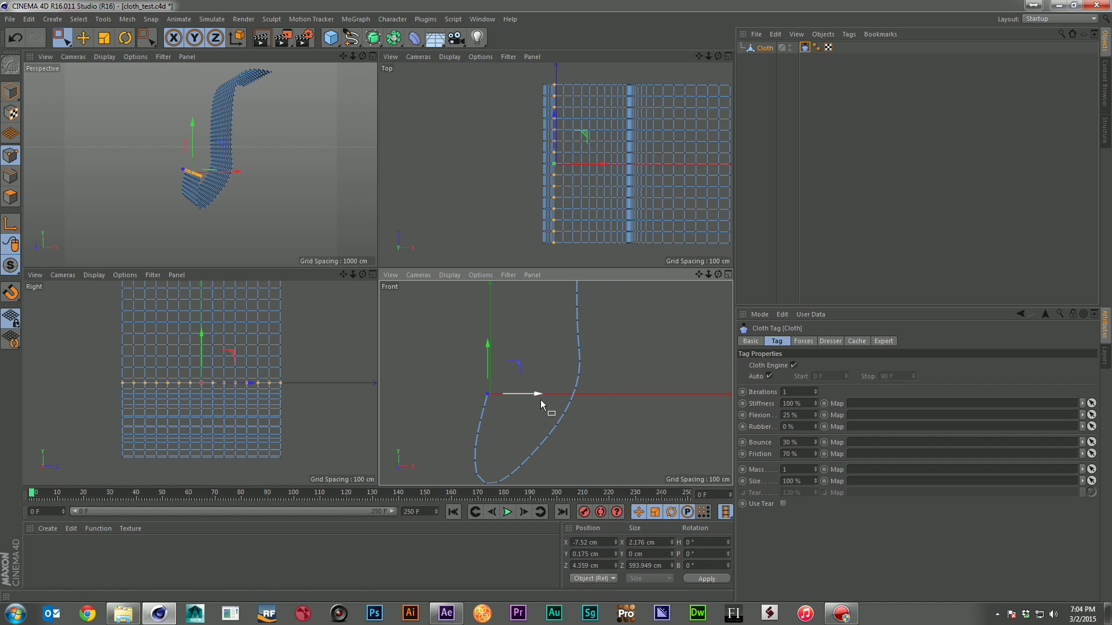
pyautogui.keyDown('alt'); pyautogui.moveTo(235, 177); pyautogui.dragTo(234, 180); pyautogui.keyUp('alt')
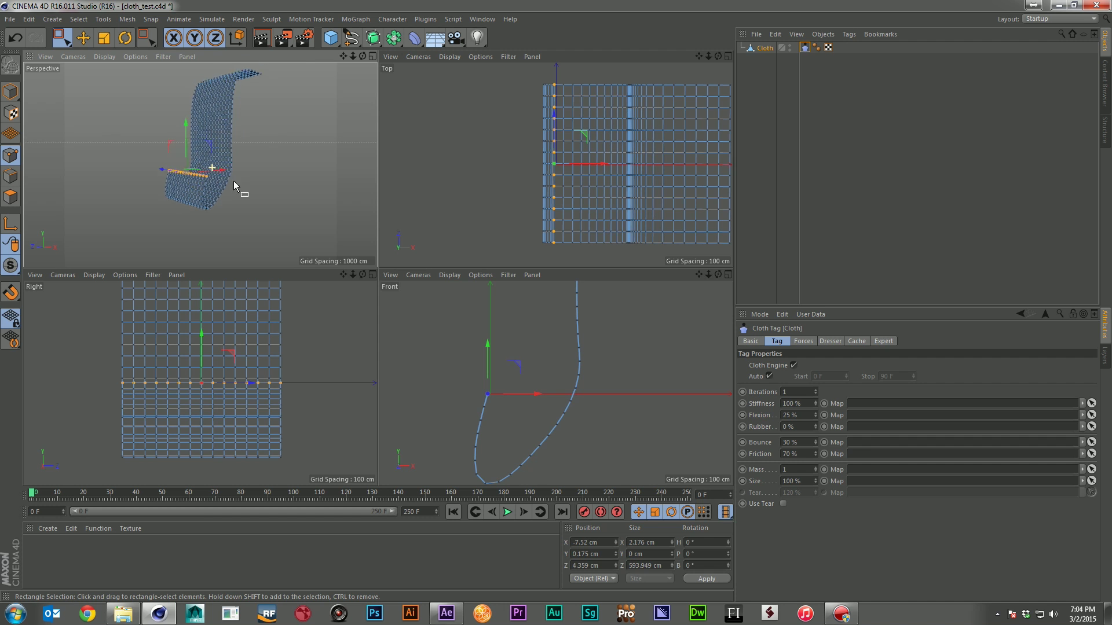
pyautogui.scroll(5, 234, 180)
pyautogui.scroll(-1, 234, 150)
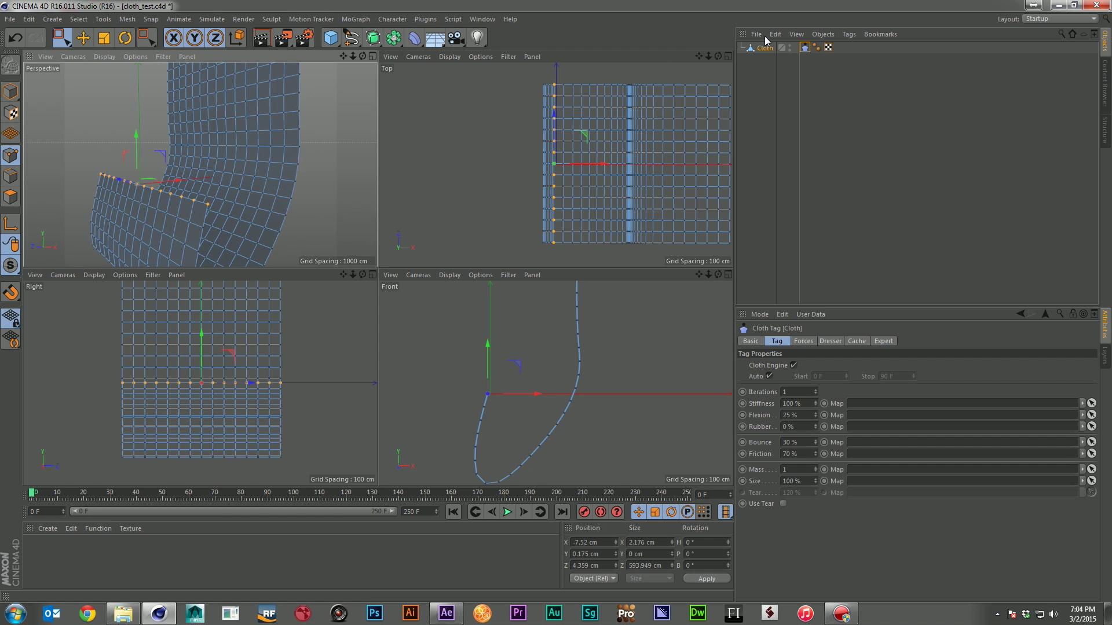
pyautogui.click(829, 342)
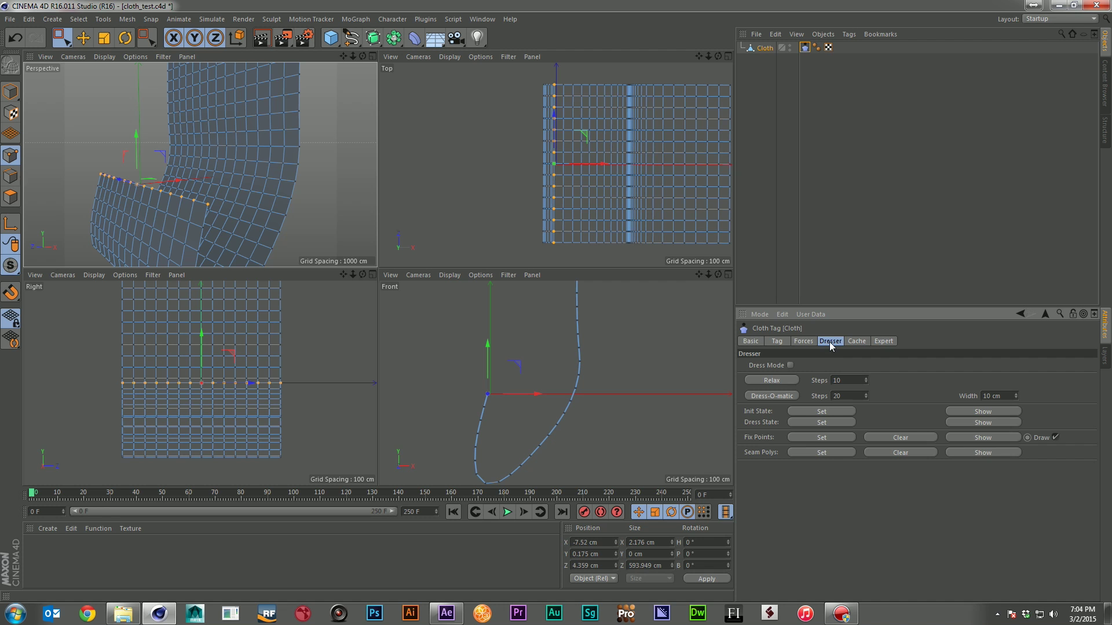
pyautogui.click(817, 438)
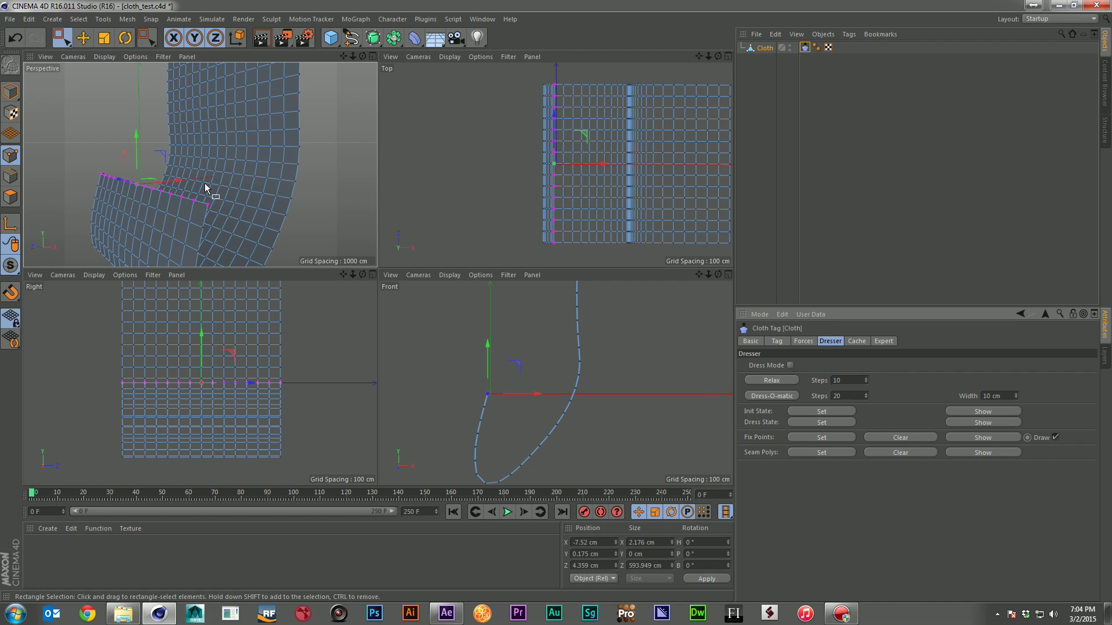
# Step: Return to model mode in a full-size perspective view, preview the simulation with the fixed points, and rewind to the start
pyautogui.click(10, 91)
pyautogui.click(374, 56)
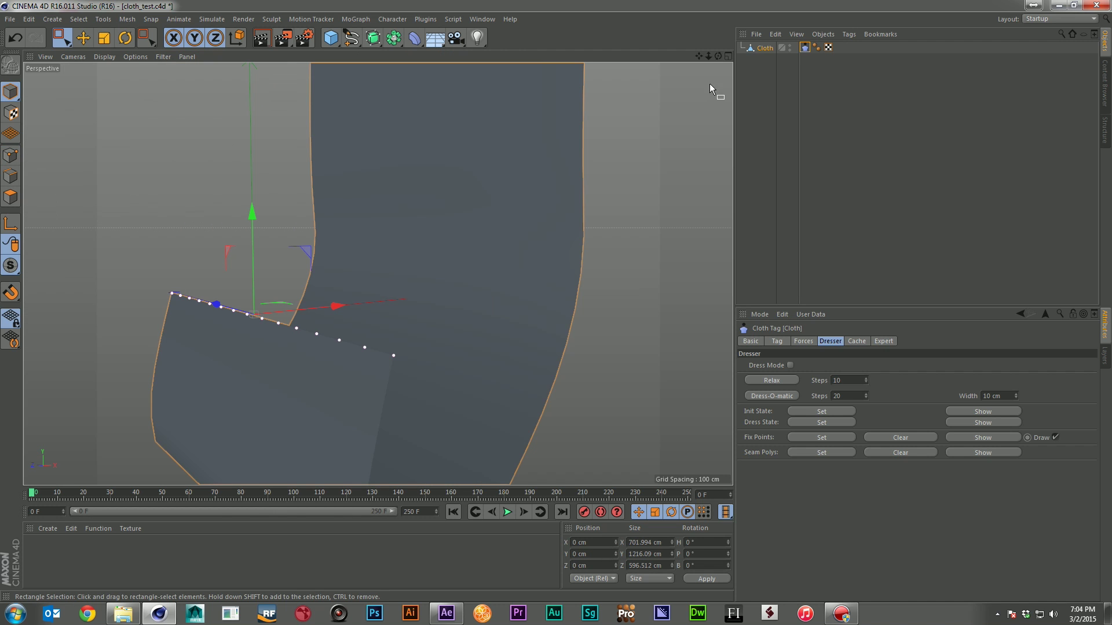
pyautogui.moveTo(708, 56); pyautogui.dragTo(694, 56)
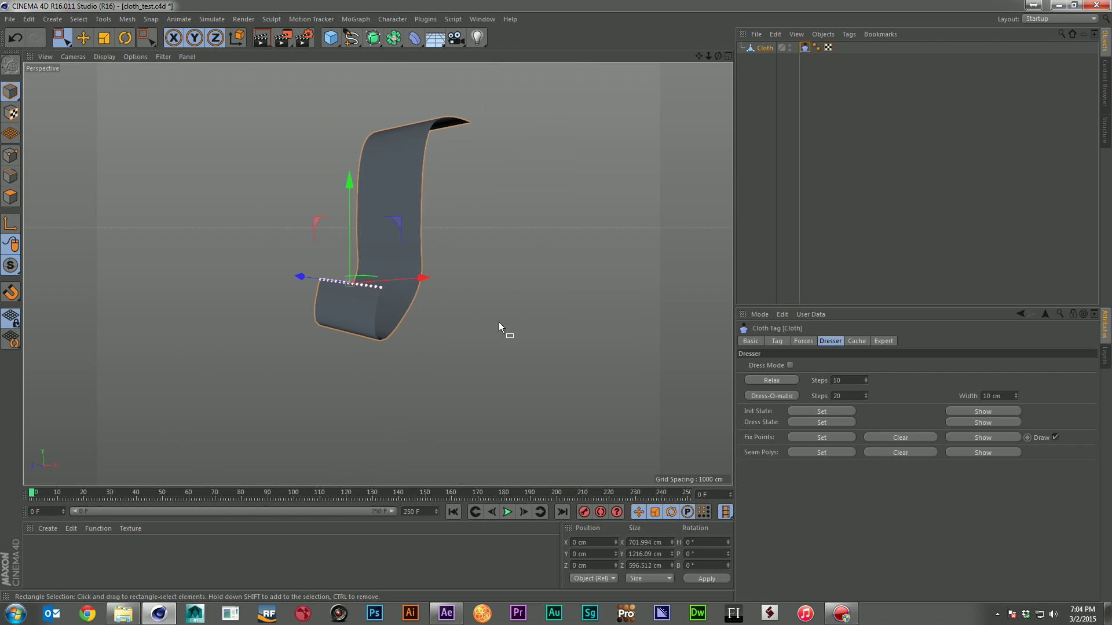
pyautogui.keyDown('alt'); pyautogui.moveTo(499, 324); pyautogui.dragTo(524, 229, button='middle'); pyautogui.keyUp('alt')
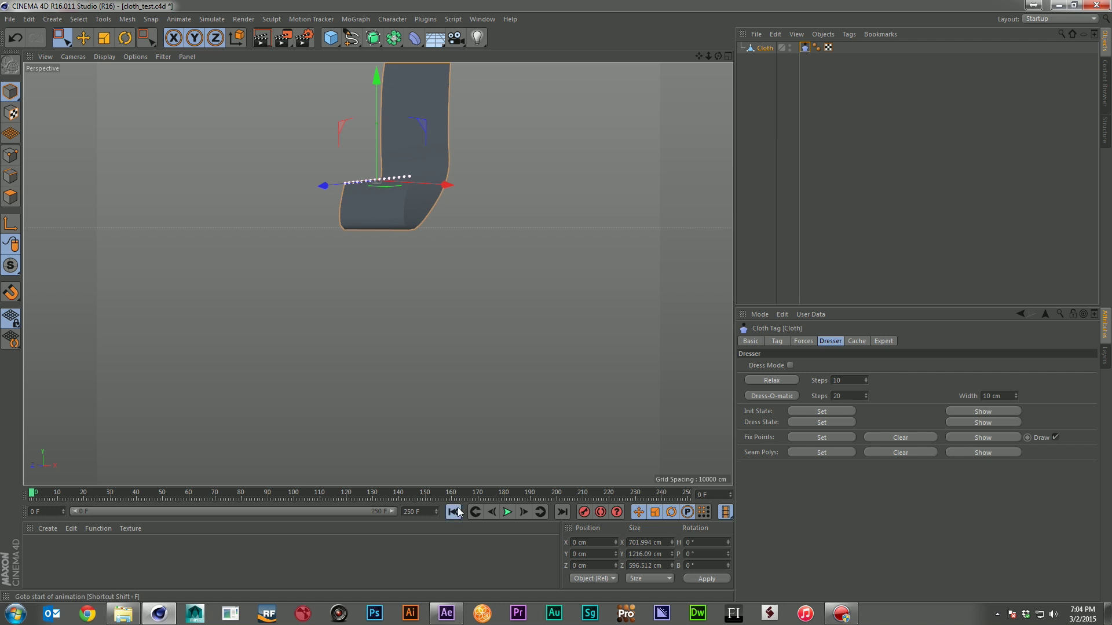
pyautogui.click(506, 511)
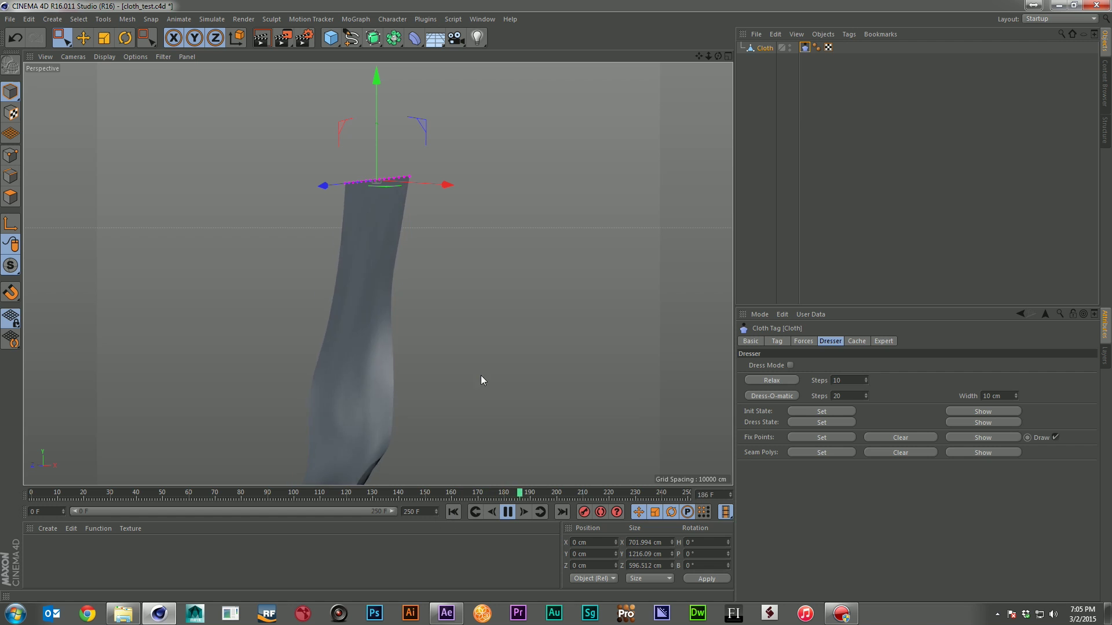
pyautogui.click(508, 512)
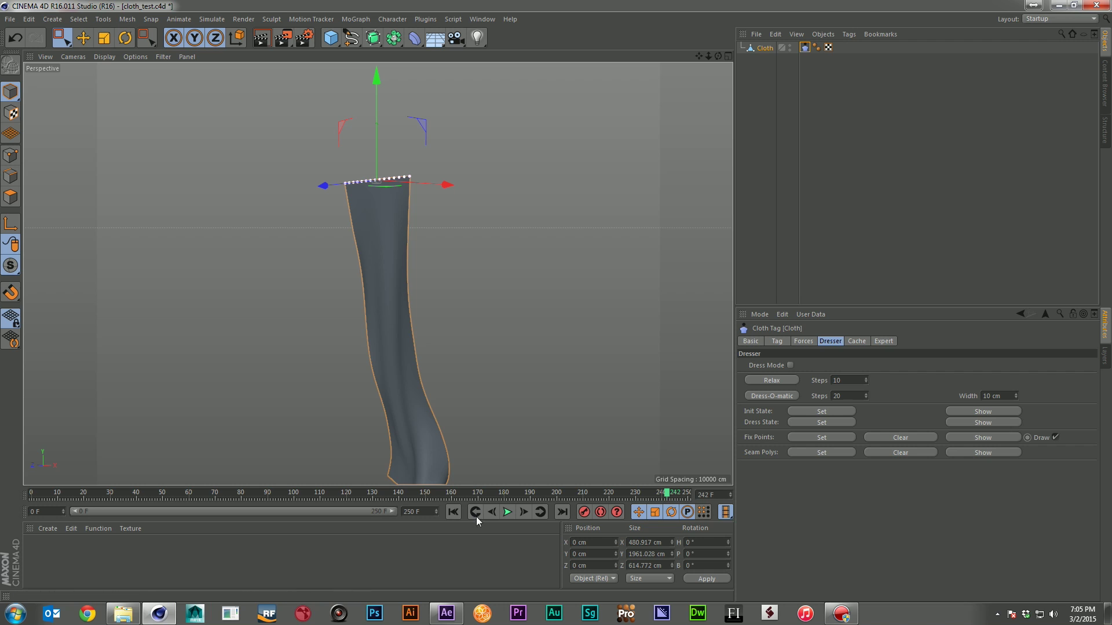
pyautogui.click(454, 512)
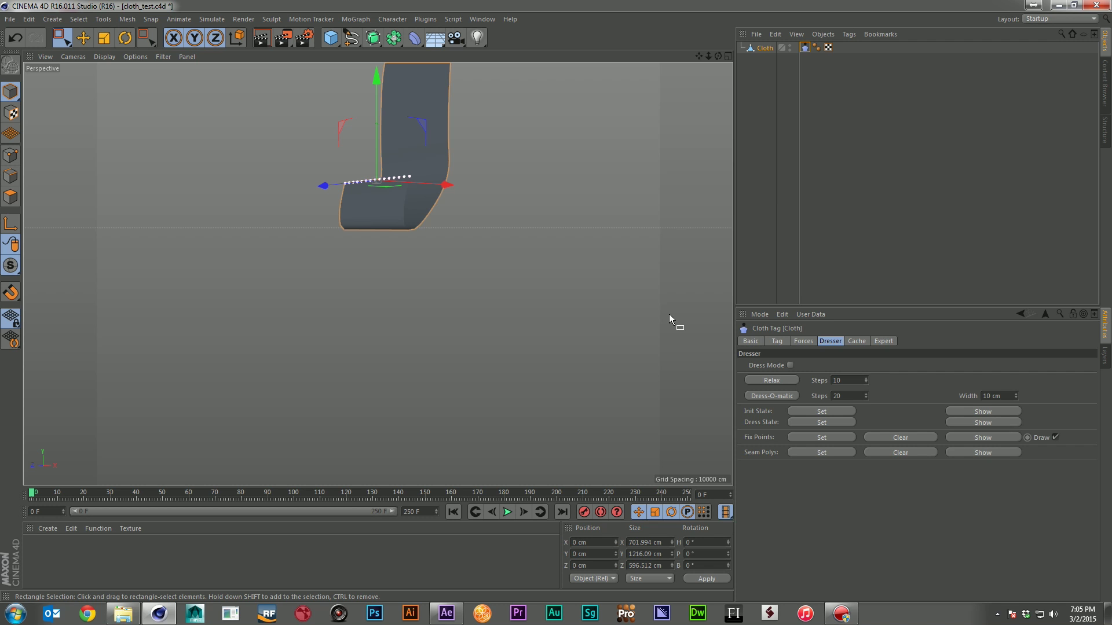
# Step: Set the cloth's Stiffness to 50 % and preview the simulation, returning to the first frame
pyautogui.click(784, 342)
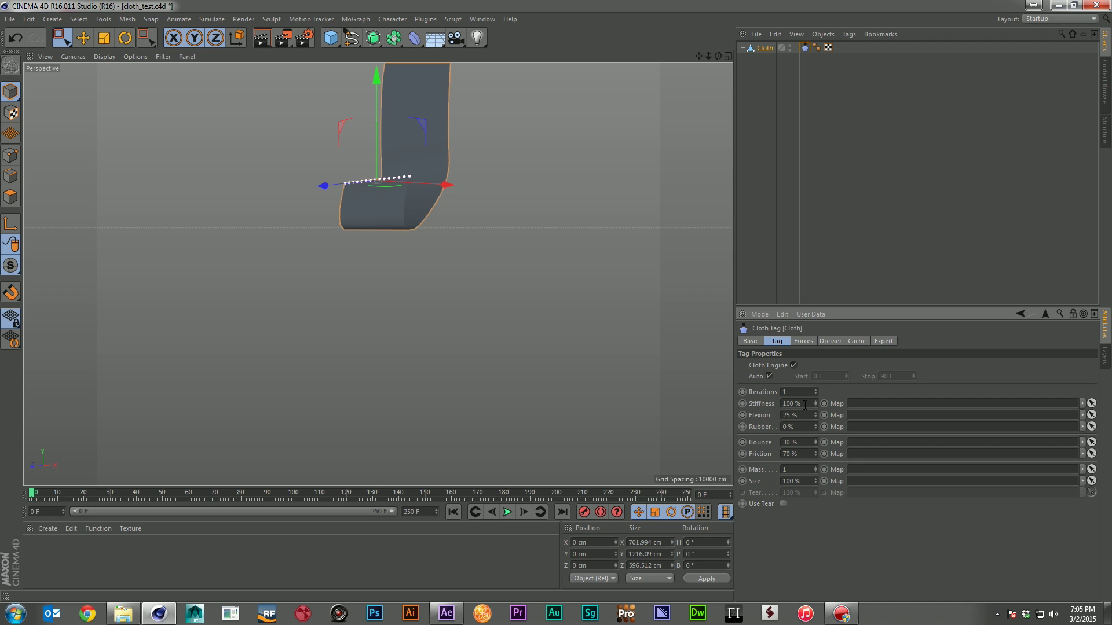
pyautogui.moveTo(804, 405); pyautogui.dragTo(761, 404)
pyautogui.write('50')
pyautogui.press('Return')
pyautogui.click(507, 513)
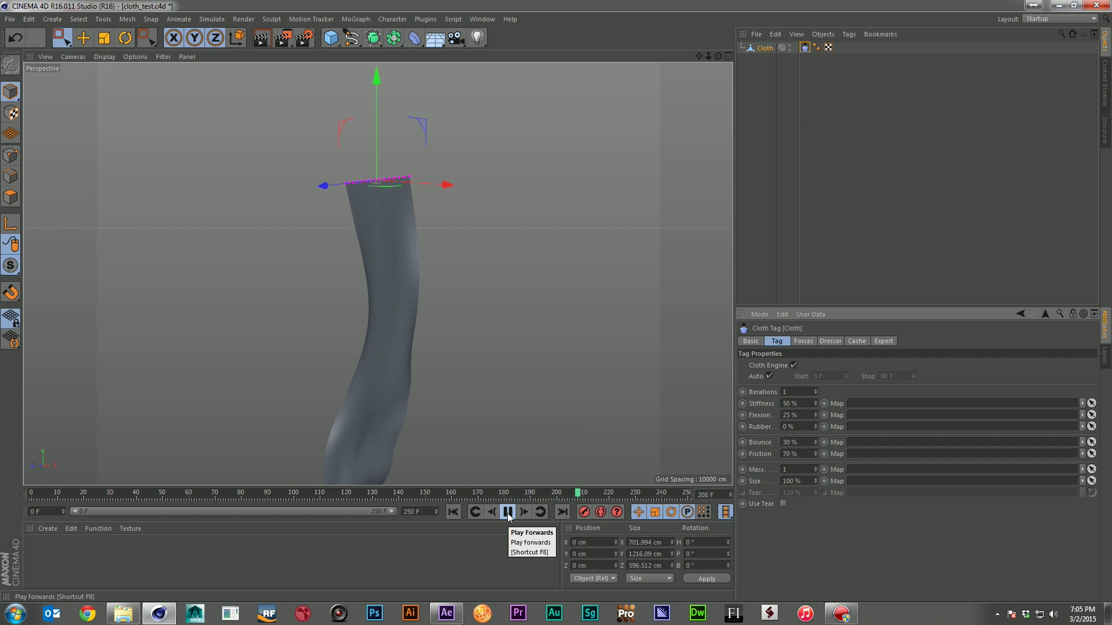
pyautogui.click(508, 513)
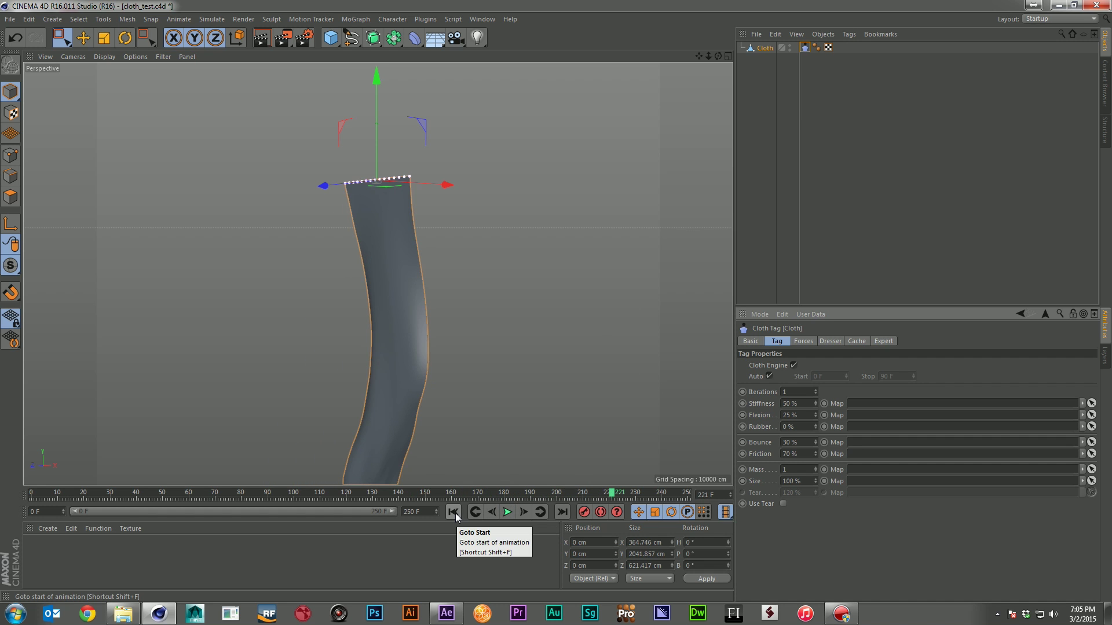
pyautogui.click(453, 512)
# Step: Set the cloth's Flexion to 5 % and preview the simulation, returning to the first frame
pyautogui.click(806, 415)
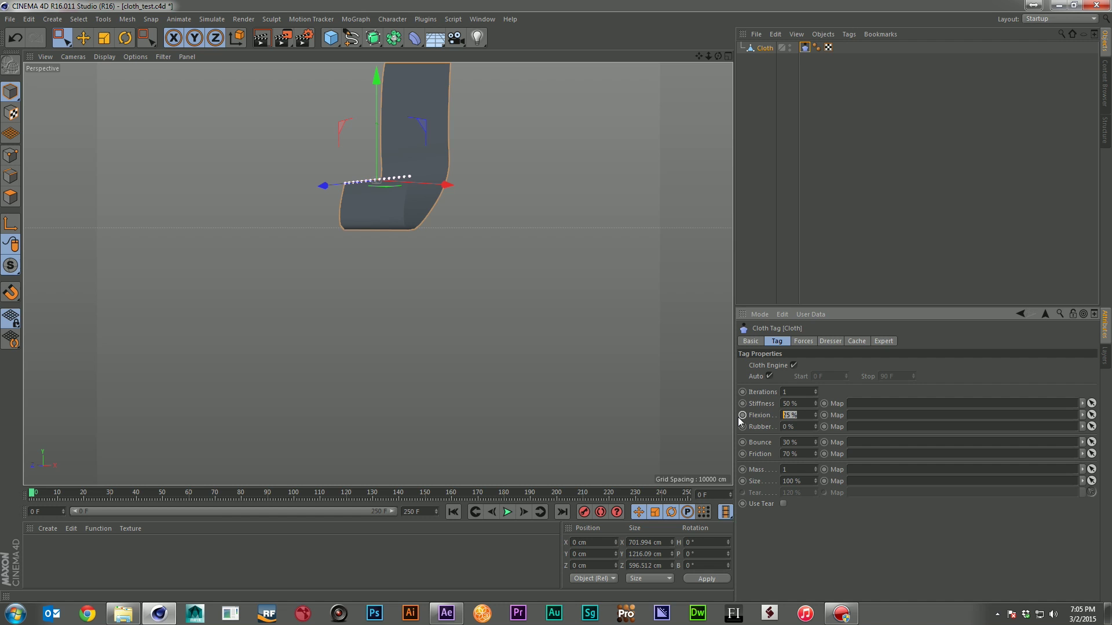
pyautogui.write('5')
pyautogui.press('Return')
pyautogui.click(509, 513)
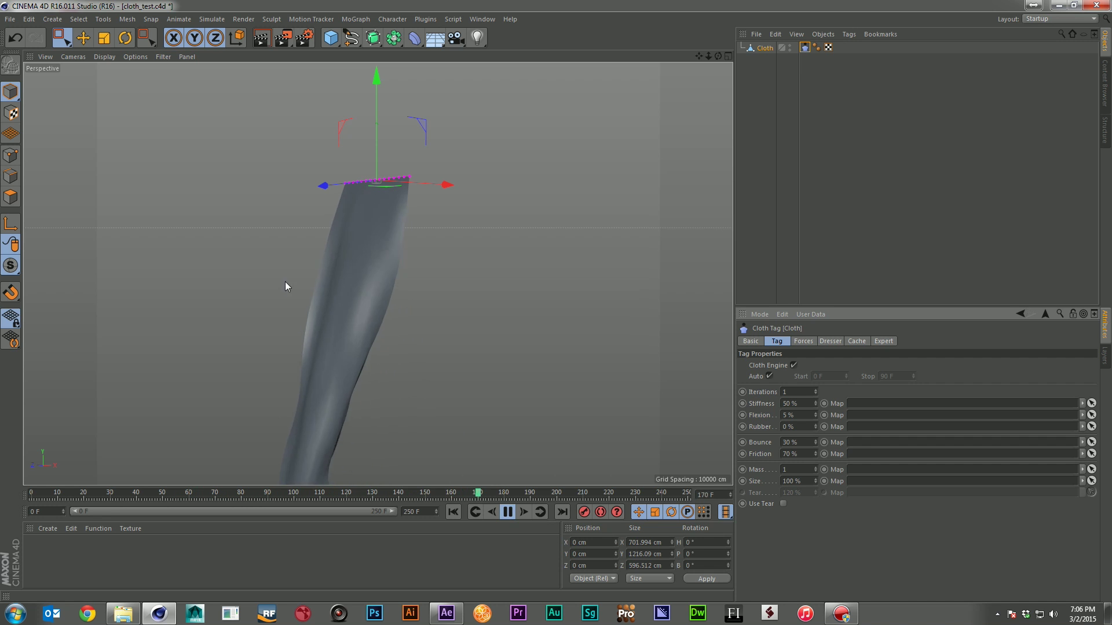
pyautogui.click(453, 511)
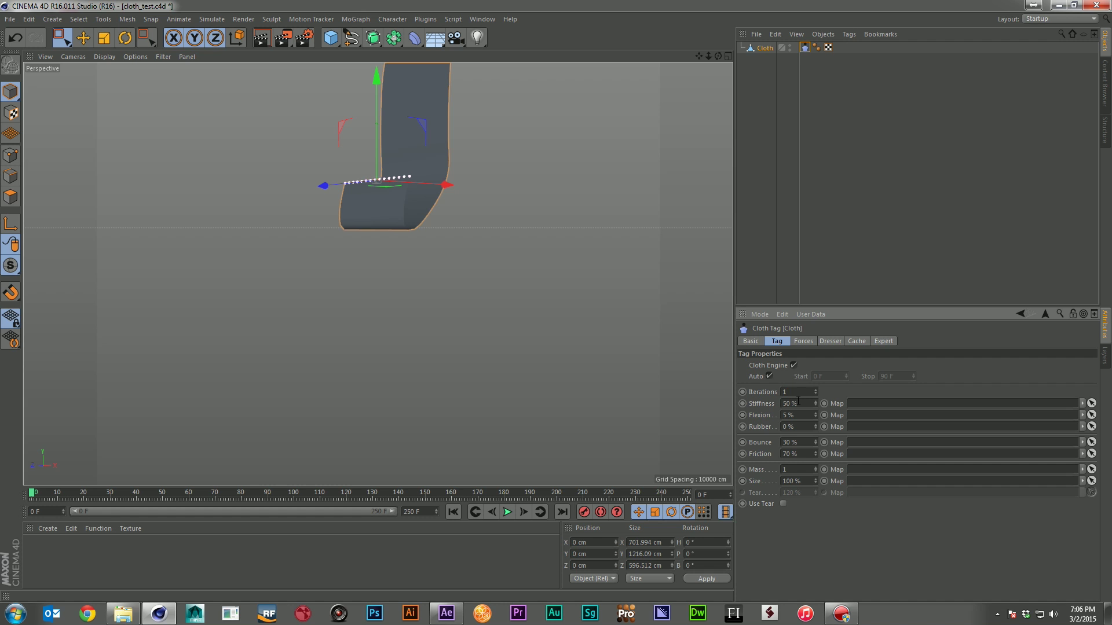
# Step: Test the cloth simulation with 10 iterations and again with 100, rewinding to the start after each run
pyautogui.click(508, 512)
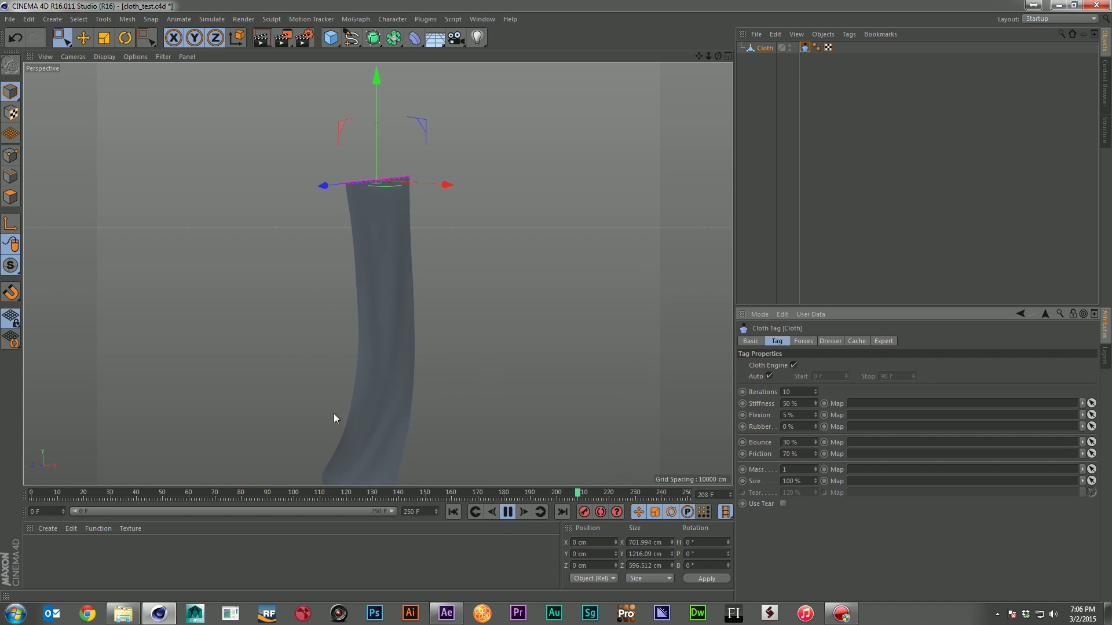
pyautogui.click(453, 512)
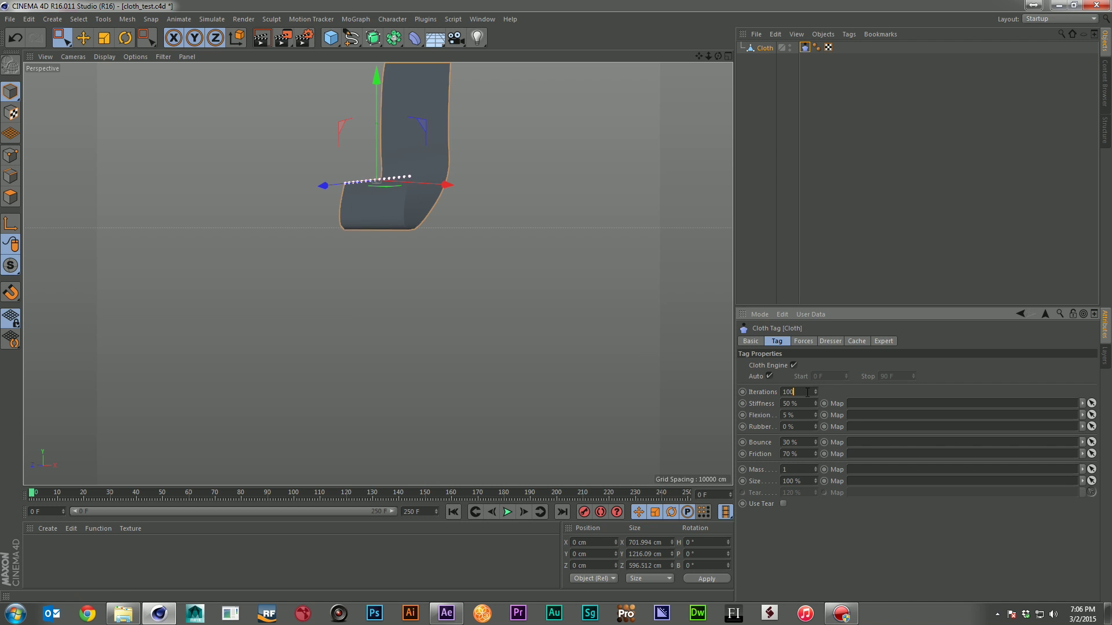
pyautogui.click(506, 513)
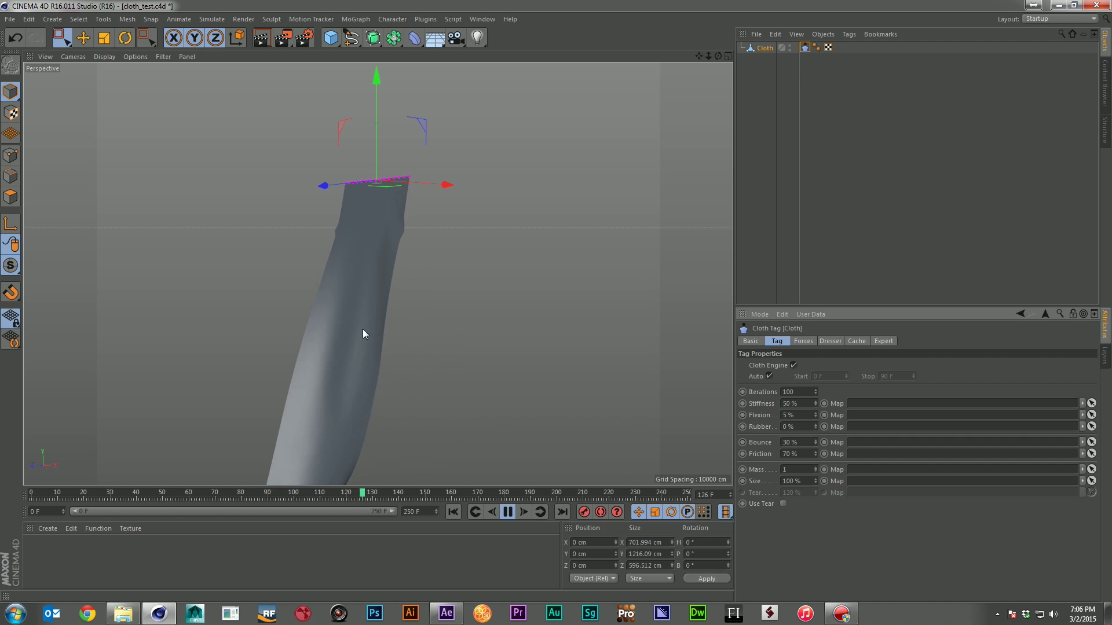
pyautogui.click(504, 515)
pyautogui.click(453, 511)
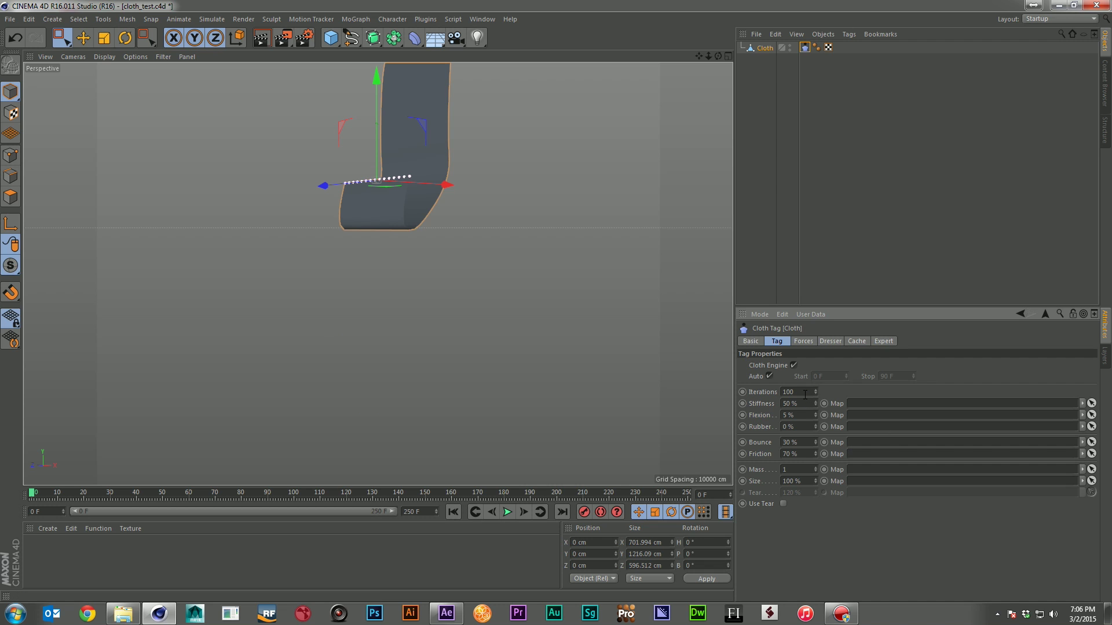
# Step: Set the cloth's Iterations to 300, run the simulation, and inspect the whole hanging strip
pyautogui.click(788, 392)
pyautogui.write('3')
pyautogui.click(507, 512)
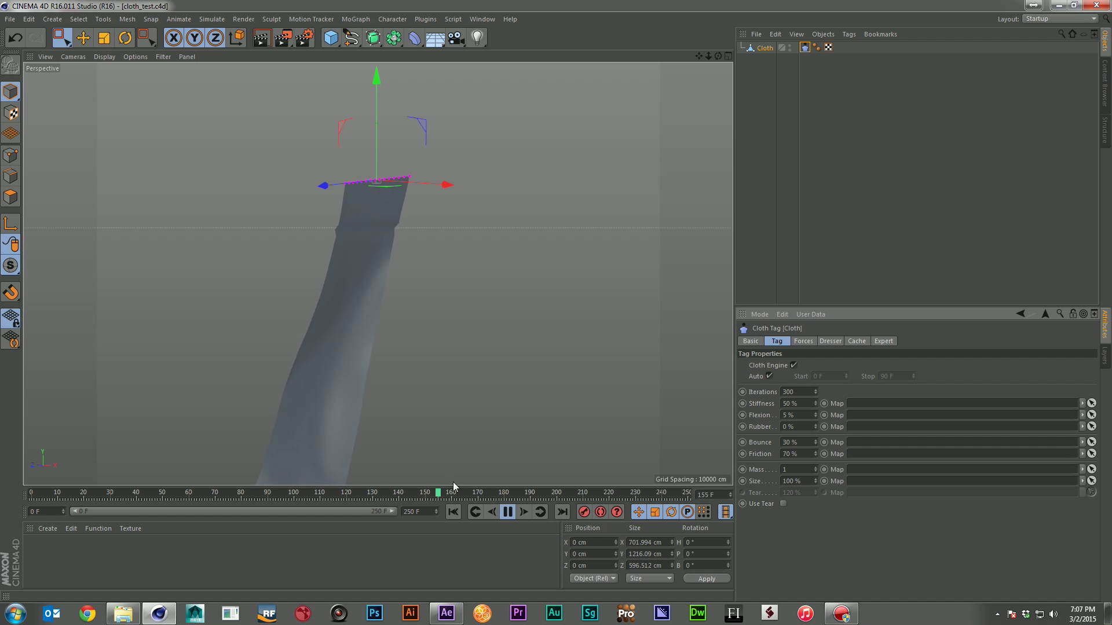
pyautogui.click(507, 513)
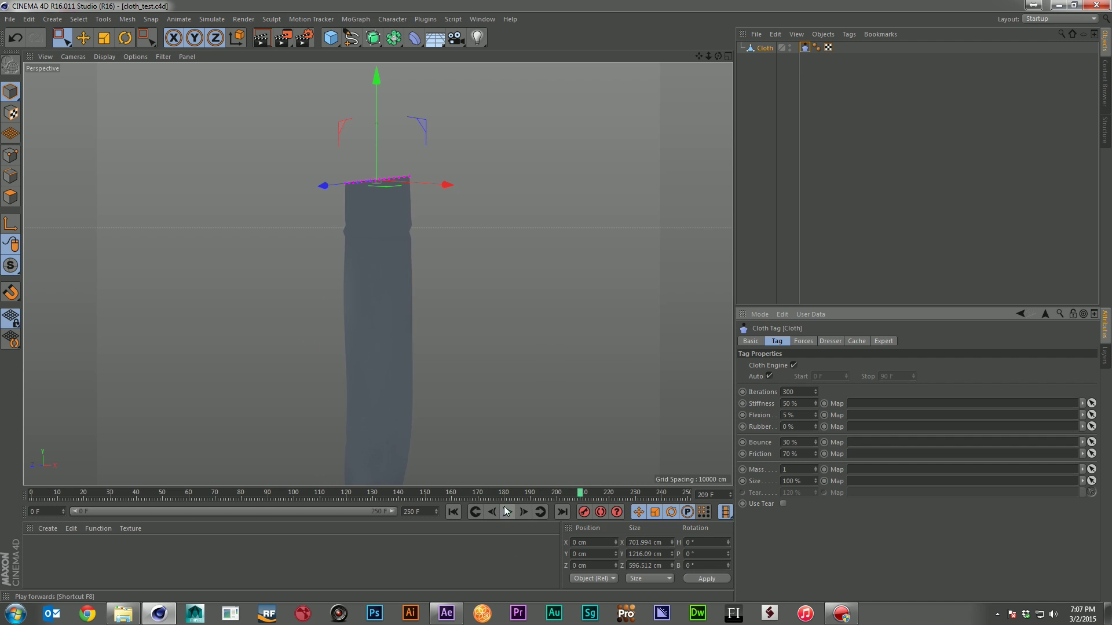
pyautogui.keyDown('alt'); pyautogui.moveTo(480, 400); pyautogui.dragTo(454, 404); pyautogui.keyUp('alt')
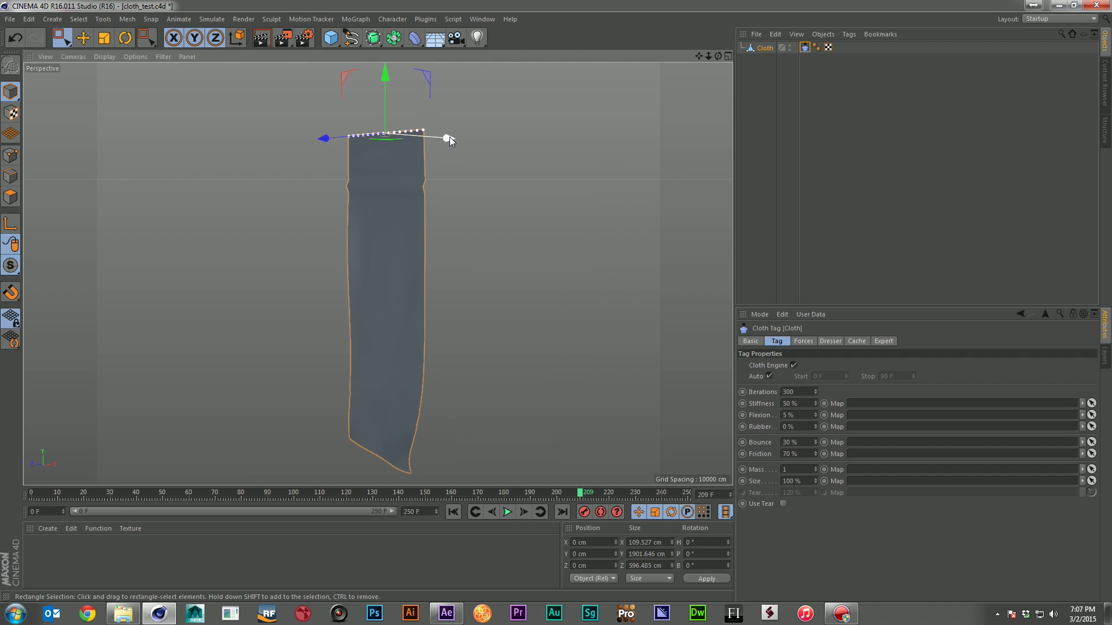
# Step: Switch to the open document pb_tut_37_car_crush_v03.c4d and frame the whole car with space around it
pyautogui.click(481, 19)
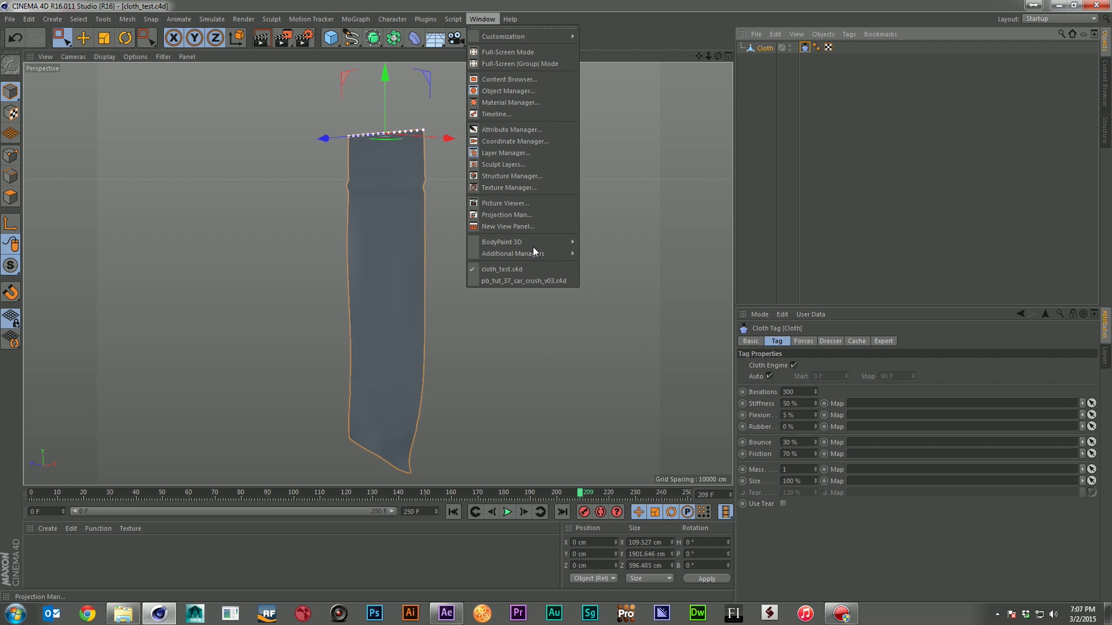
pyautogui.click(543, 277)
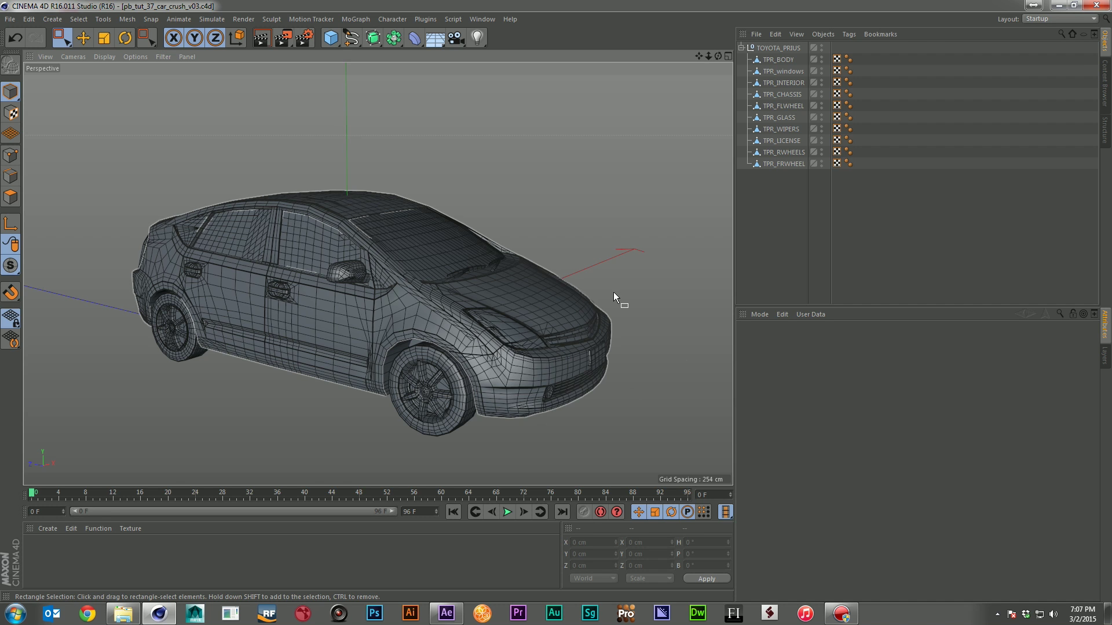
pyautogui.scroll(-3, 613, 292)
pyautogui.scroll(-1, 579, 319)
pyautogui.keyDown('alt'); pyautogui.moveTo(566, 326); pyautogui.dragTo(550, 327, button='middle'); pyautogui.keyUp('alt')
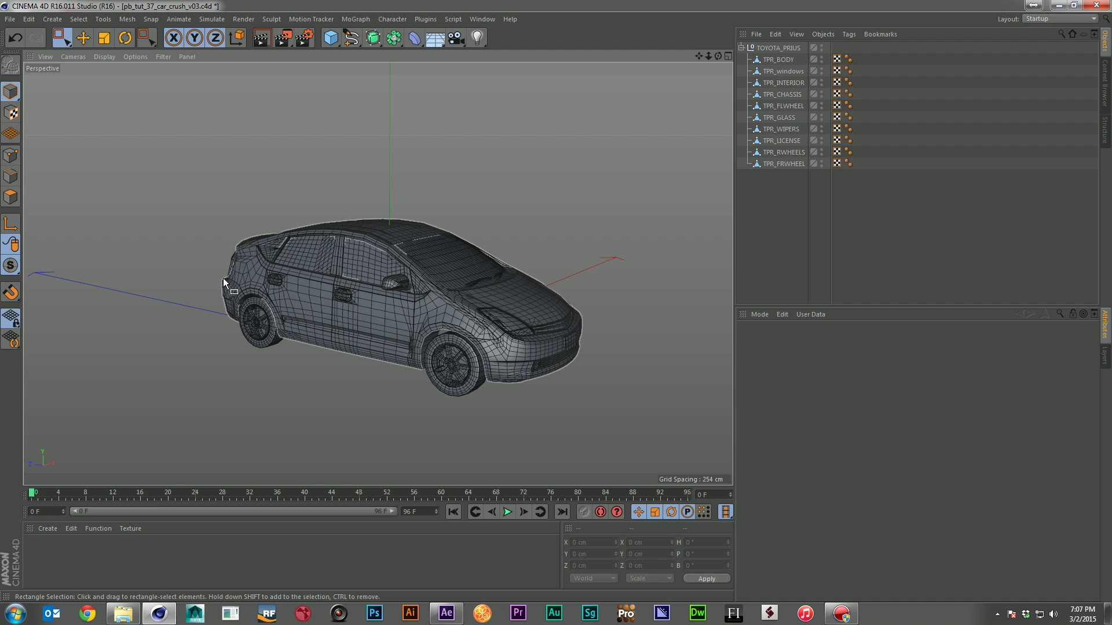
# Step: Add a temporary 400 × 400 × 400 cm cube to gauge its size against the car, and delete it
pyautogui.click(336, 42)
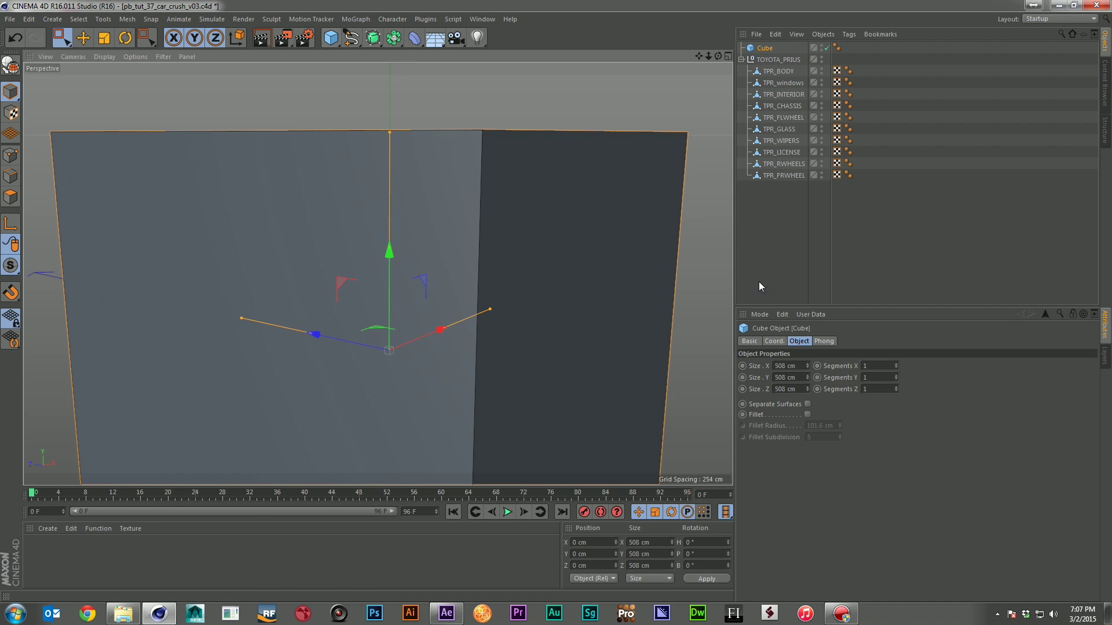
pyautogui.click(800, 364)
pyautogui.write('400')
pyautogui.click(791, 389)
pyautogui.write('40')
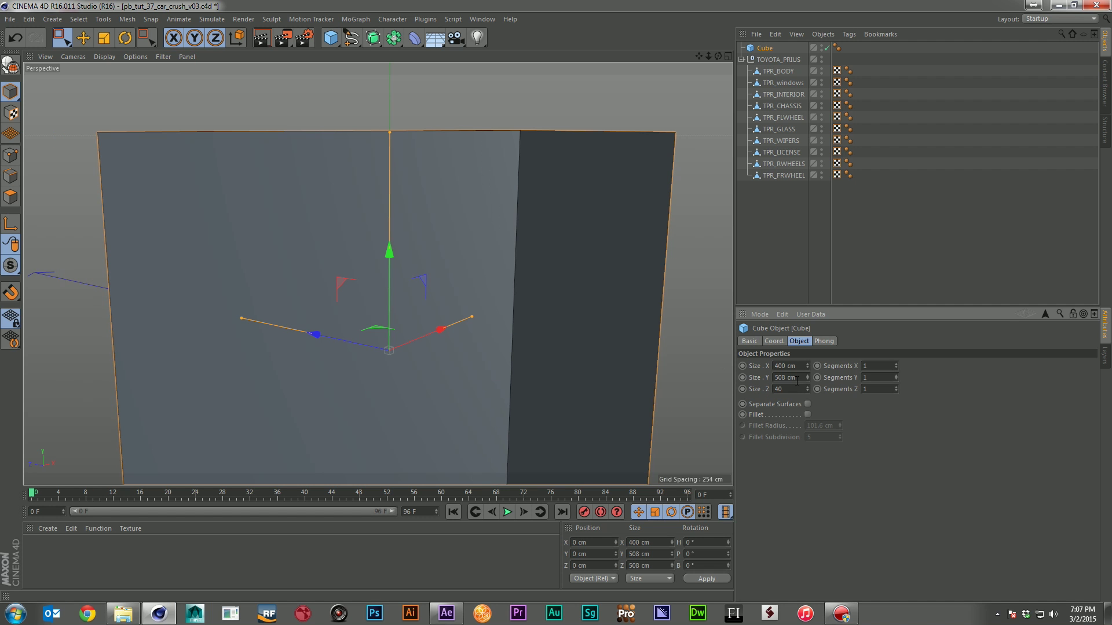
pyautogui.moveTo(798, 377); pyautogui.dragTo(751, 376)
pyautogui.write('400')
pyautogui.press('Return')
pyautogui.keyDown('alt'); pyautogui.moveTo(422, 360); pyautogui.dragTo(486, 243); pyautogui.keyUp('alt')
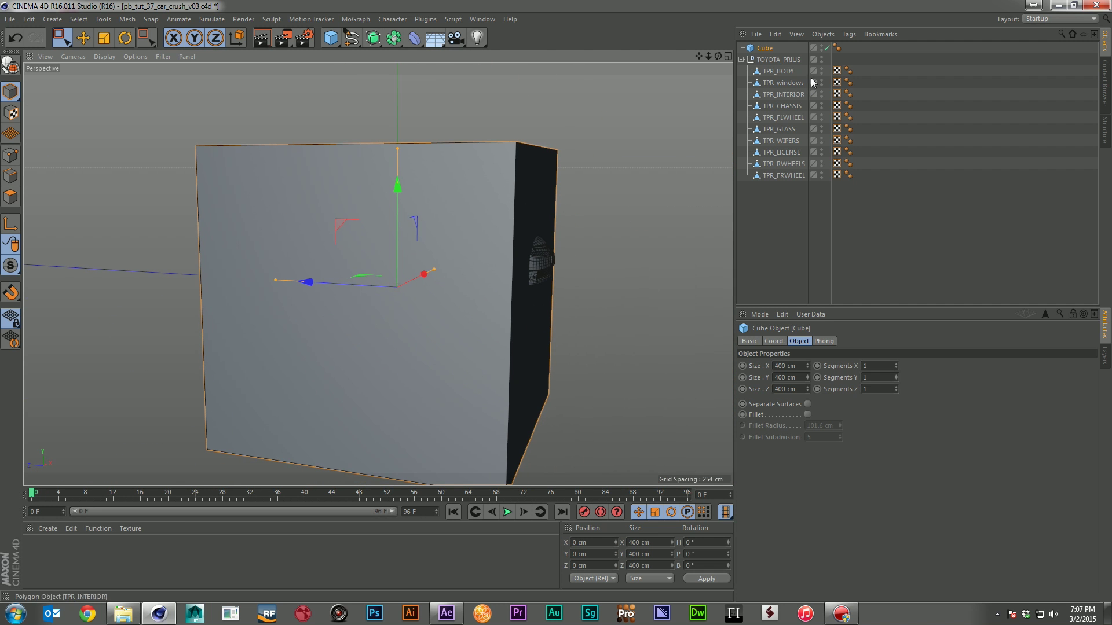
pyautogui.click(765, 47)
pyautogui.press('Delete')
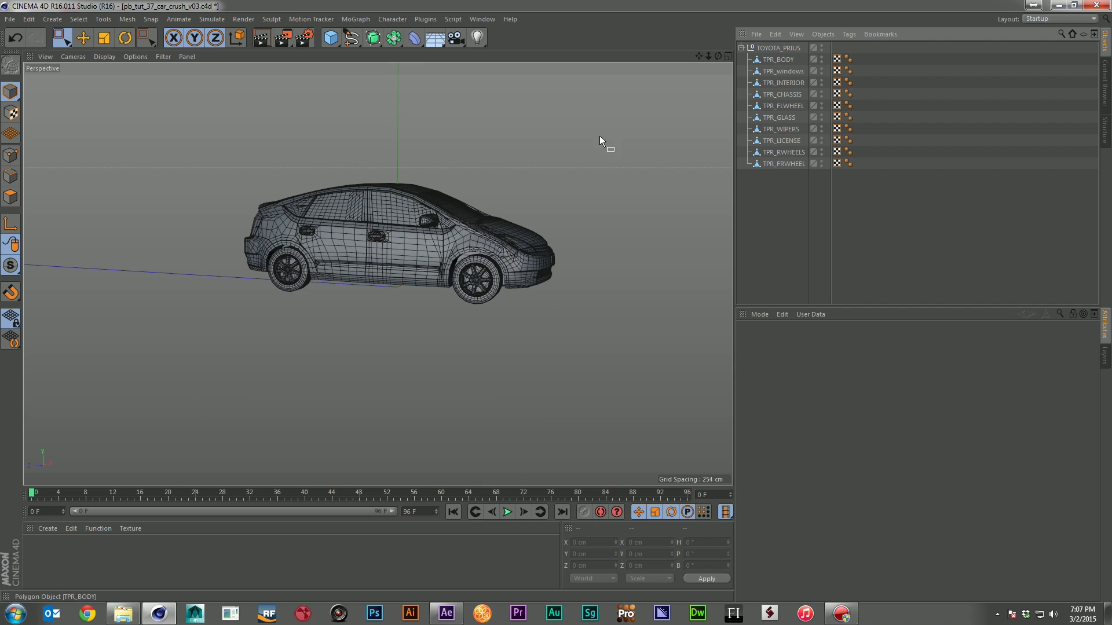
# Step: Add a plane named Ground beneath the car and save the scene
pyautogui.keyDown('alt'); pyautogui.moveTo(500, 240); pyautogui.dragTo(626, 175); pyautogui.keyUp('alt')
pyautogui.click(331, 38)
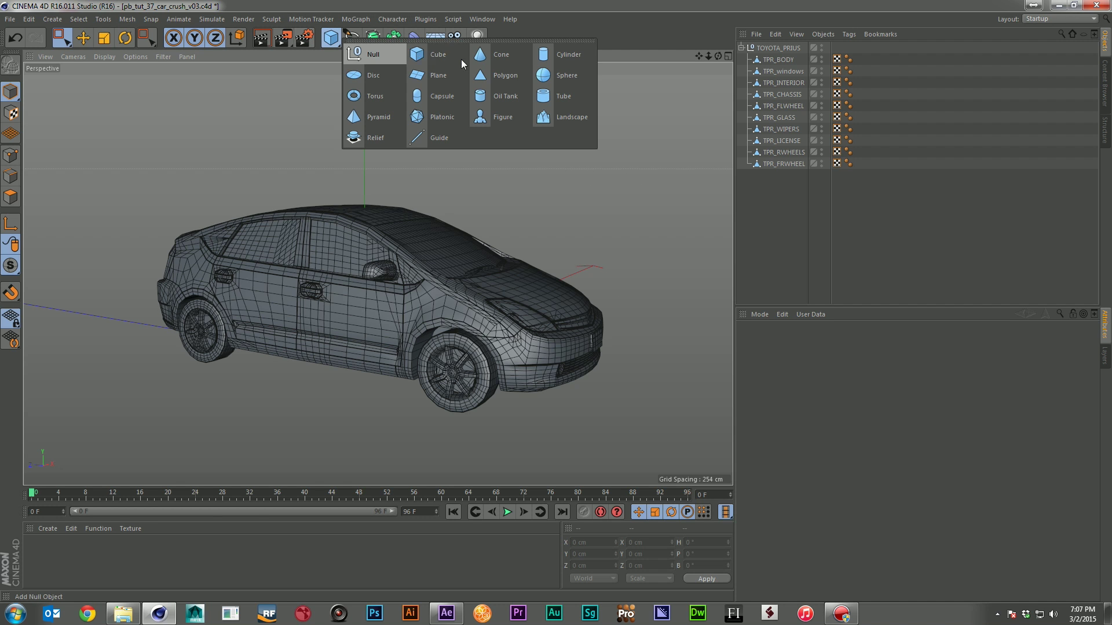
pyautogui.click(448, 78)
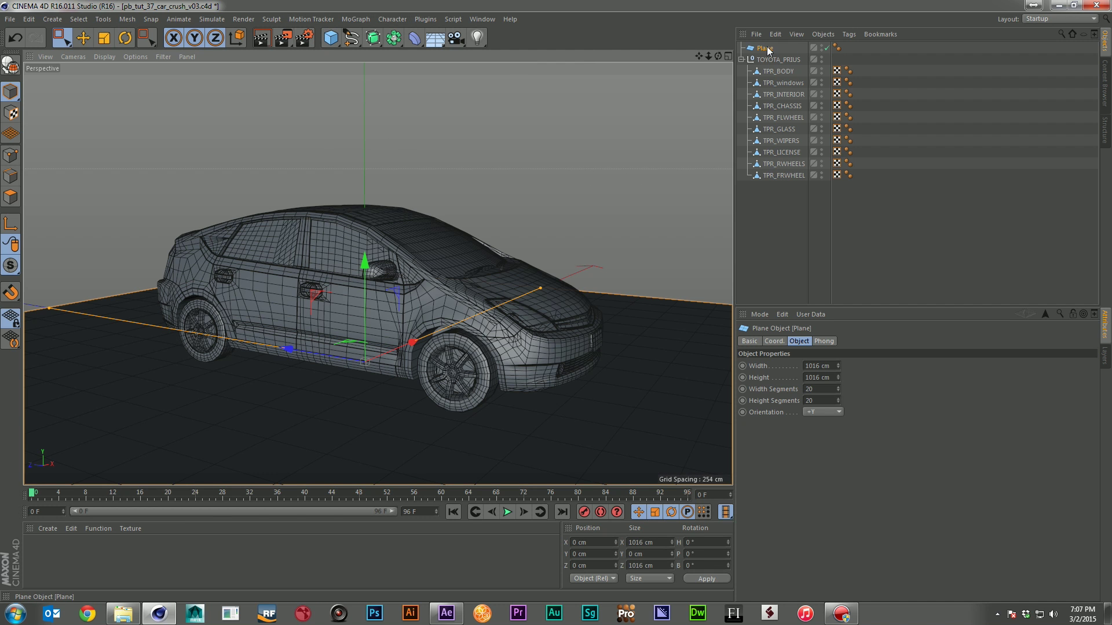
pyautogui.doubleClick(766, 48)
pyautogui.write('G')
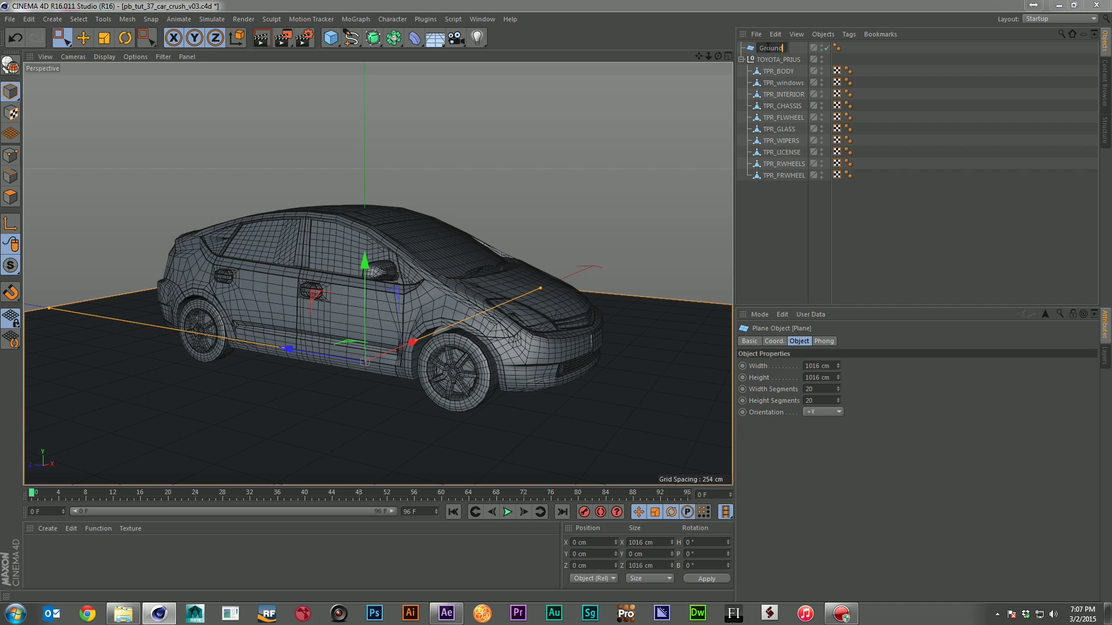
pyautogui.write('round')
pyautogui.press('Return')
pyautogui.hotkey('ctrl', 's')
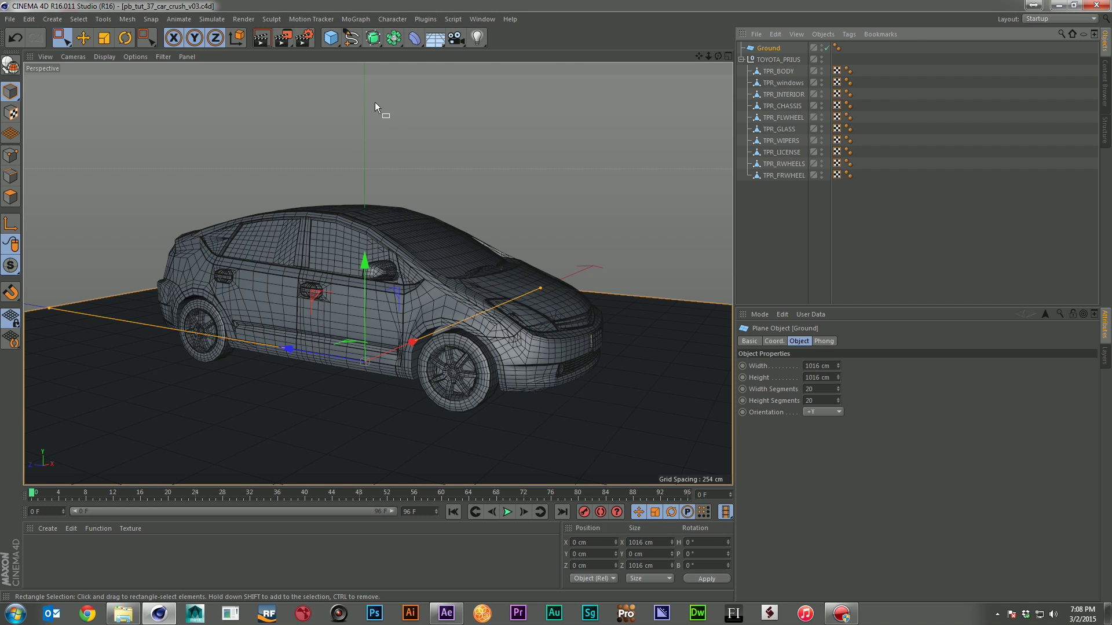
# Step: Add a sphere with a radius of 95 cm and raise it above the car to about Y 354 cm
pyautogui.moveTo(331, 37); pyautogui.dragTo(547, 74)
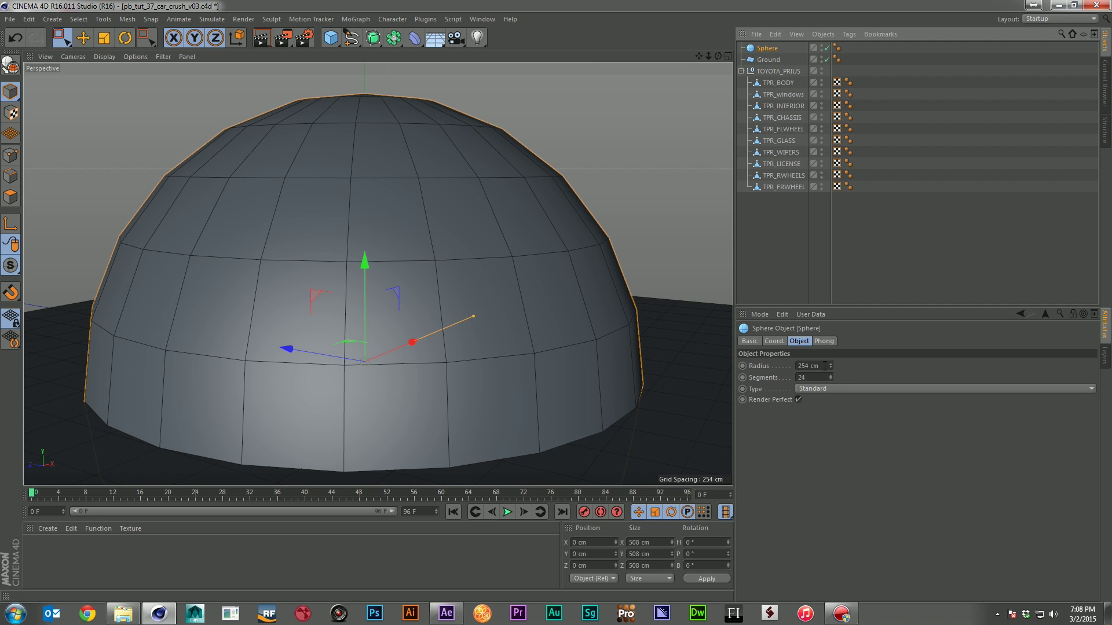
pyautogui.moveTo(831, 366); pyautogui.dragTo(831, 430)
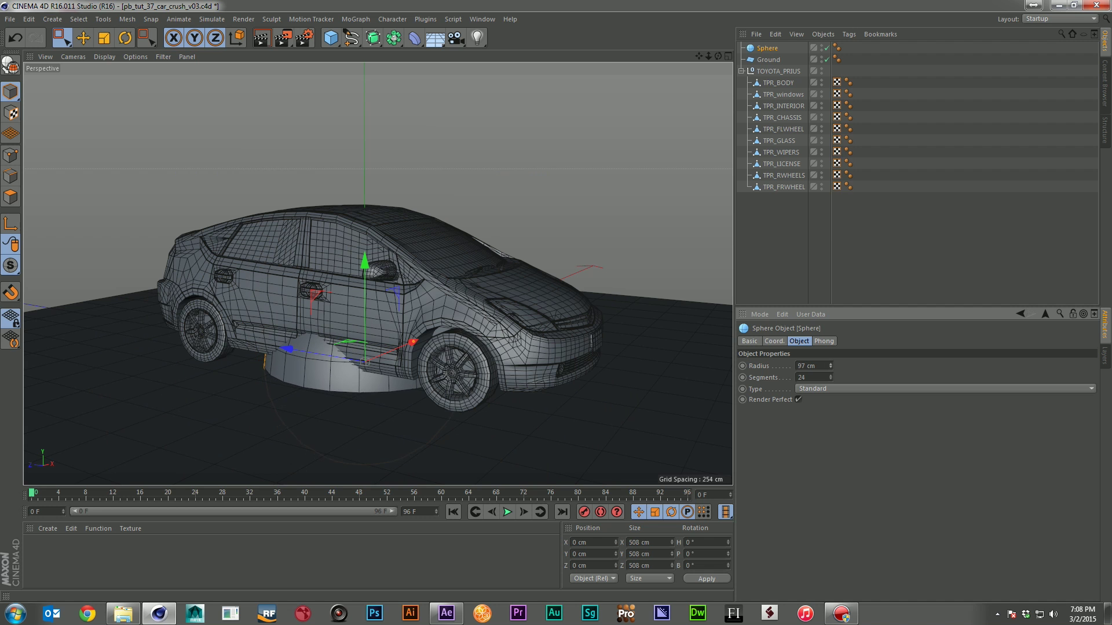
pyautogui.moveTo(363, 307); pyautogui.dragTo(363, 17)
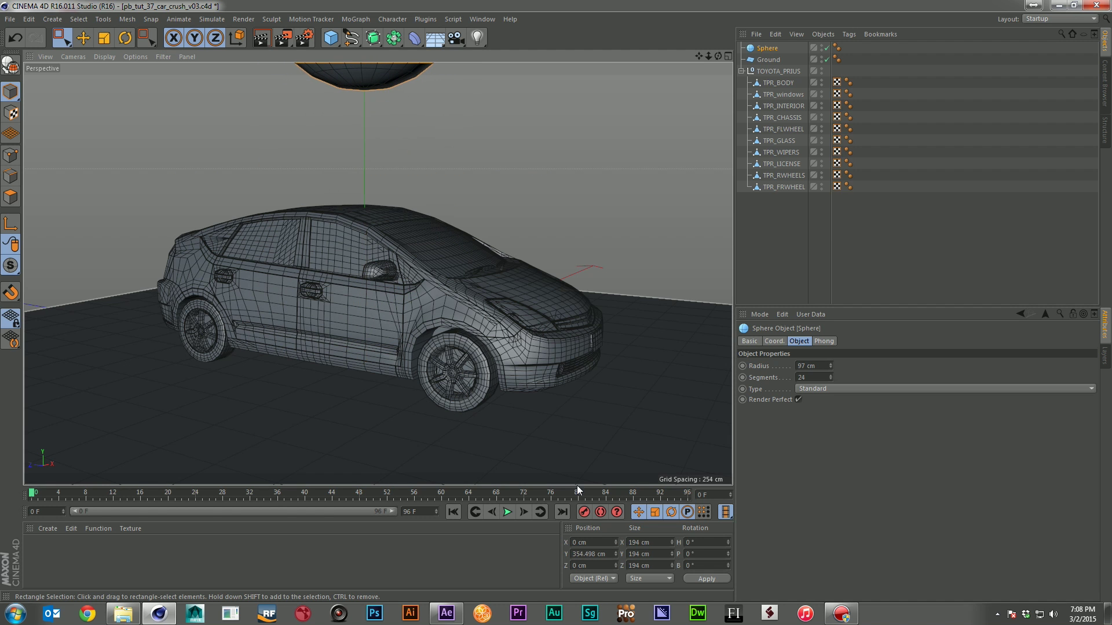
pyautogui.click(811, 366)
pyautogui.write('95')
pyautogui.press('Return')
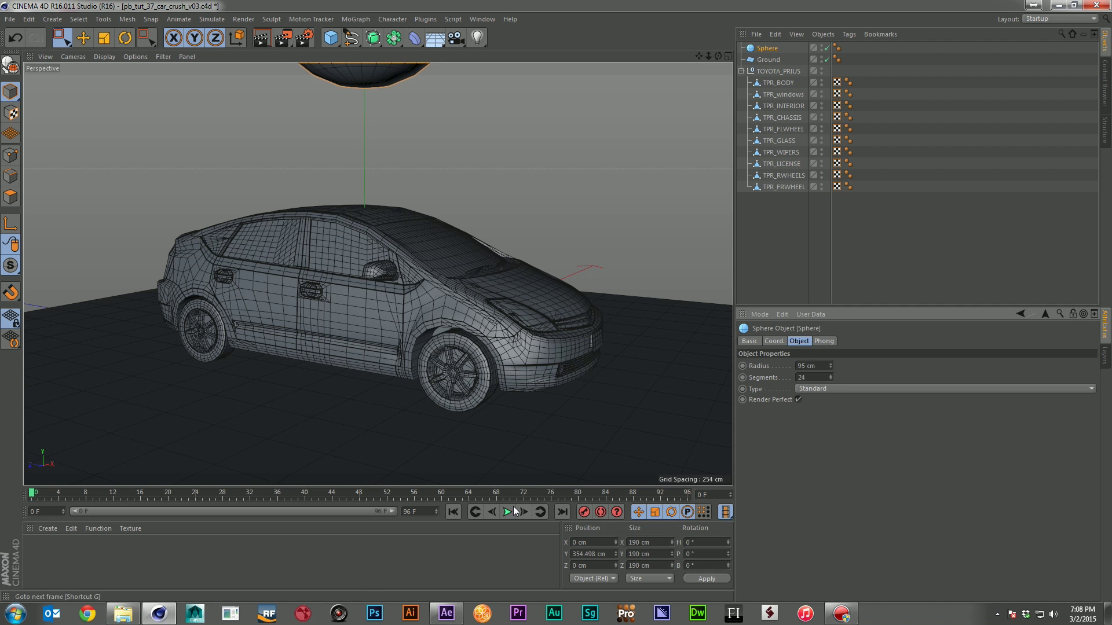
# Step: Rename the sphere above the car as Wrecking Ball
pyautogui.doubleClick(768, 50)
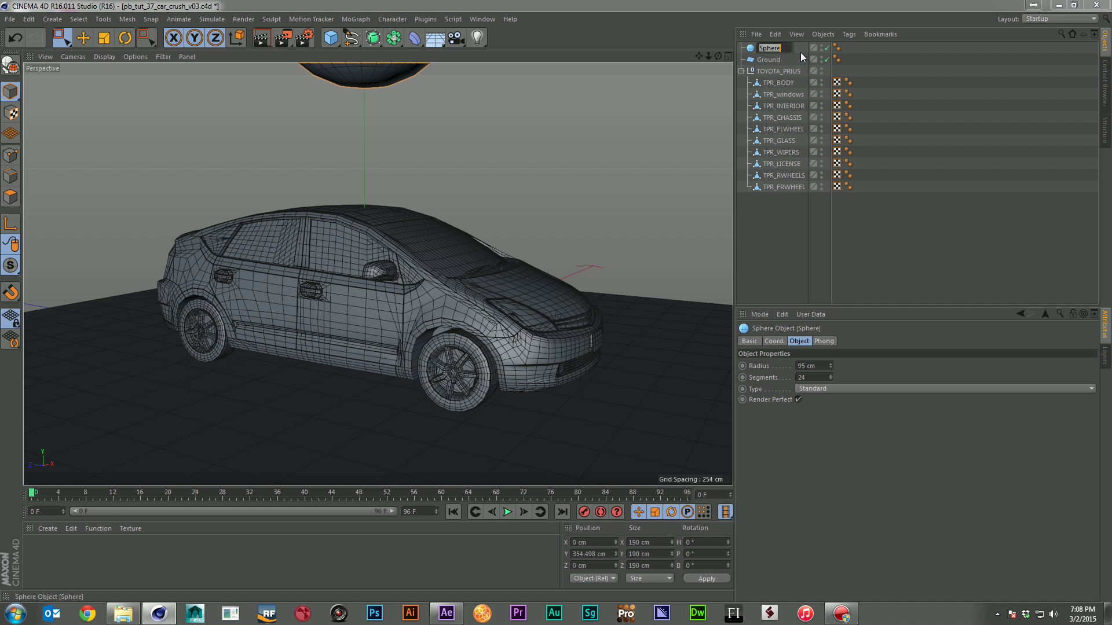
pyautogui.write('W')
pyautogui.write('recking Ball')
pyautogui.press('Return')
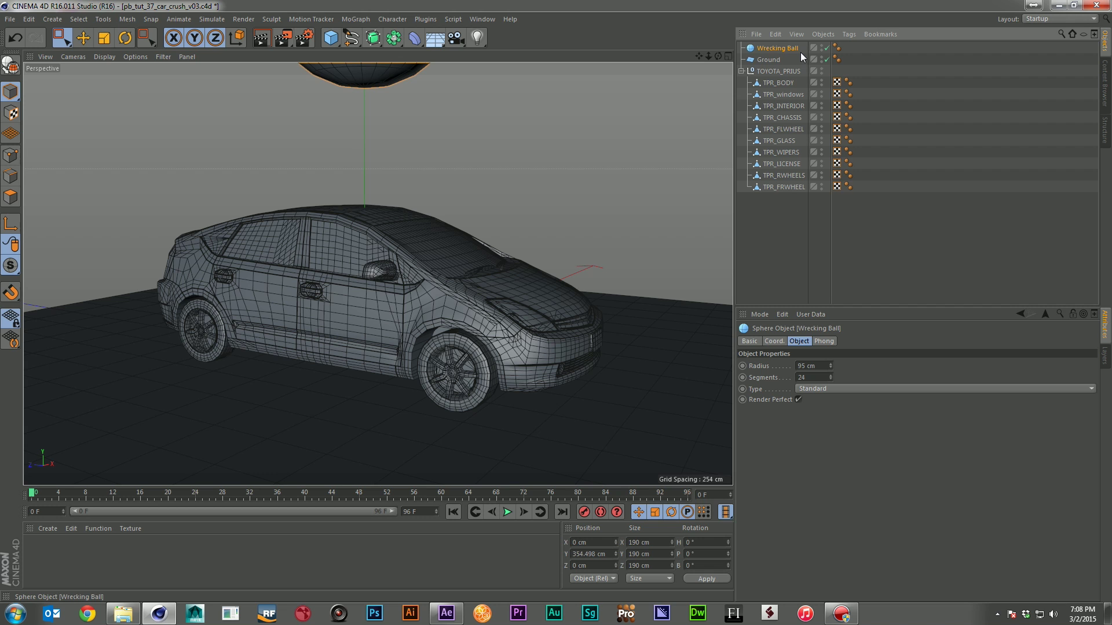
# Step: Give the Wrecking Ball a Rigid Body tag and the Ground plane a Collider Body tag
pyautogui.rightClick(765, 49)
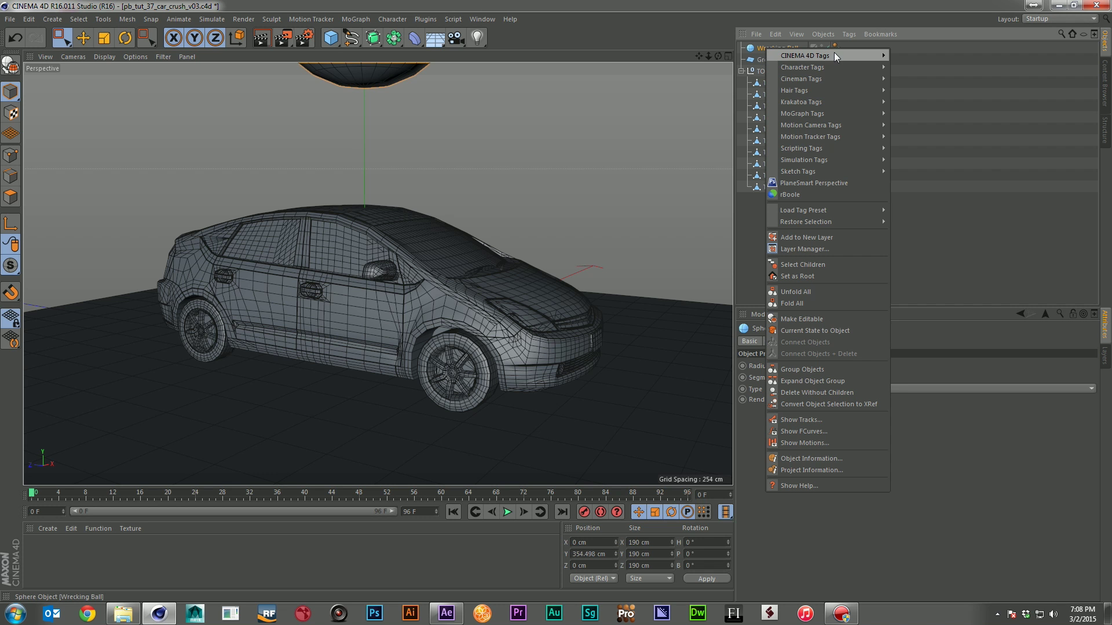
pyautogui.moveTo(855, 161)
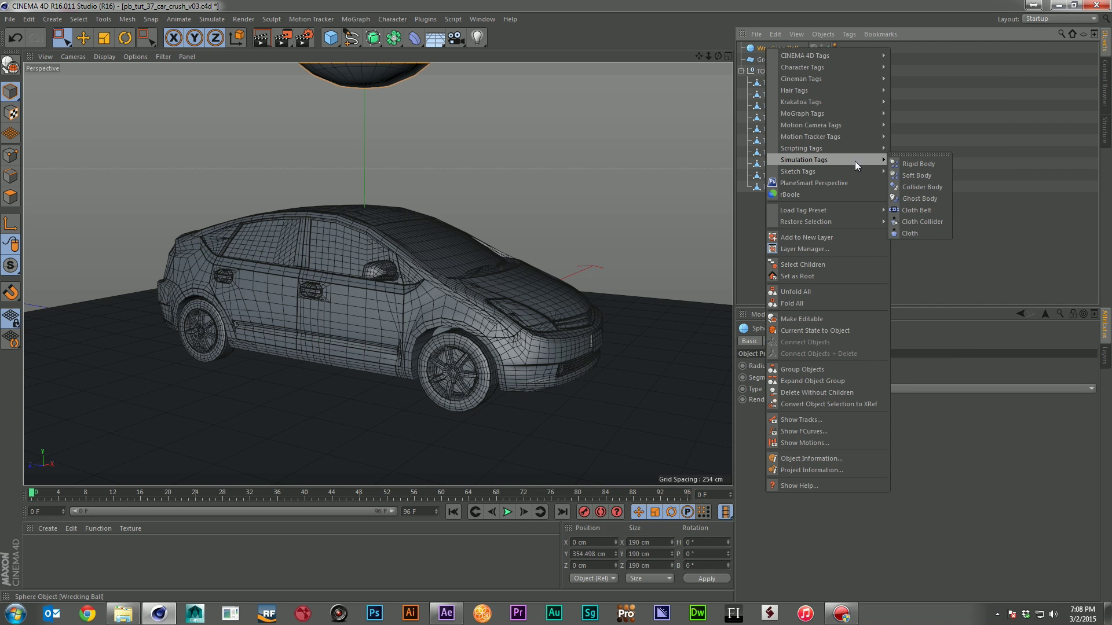
pyautogui.click(910, 163)
pyautogui.rightClick(762, 60)
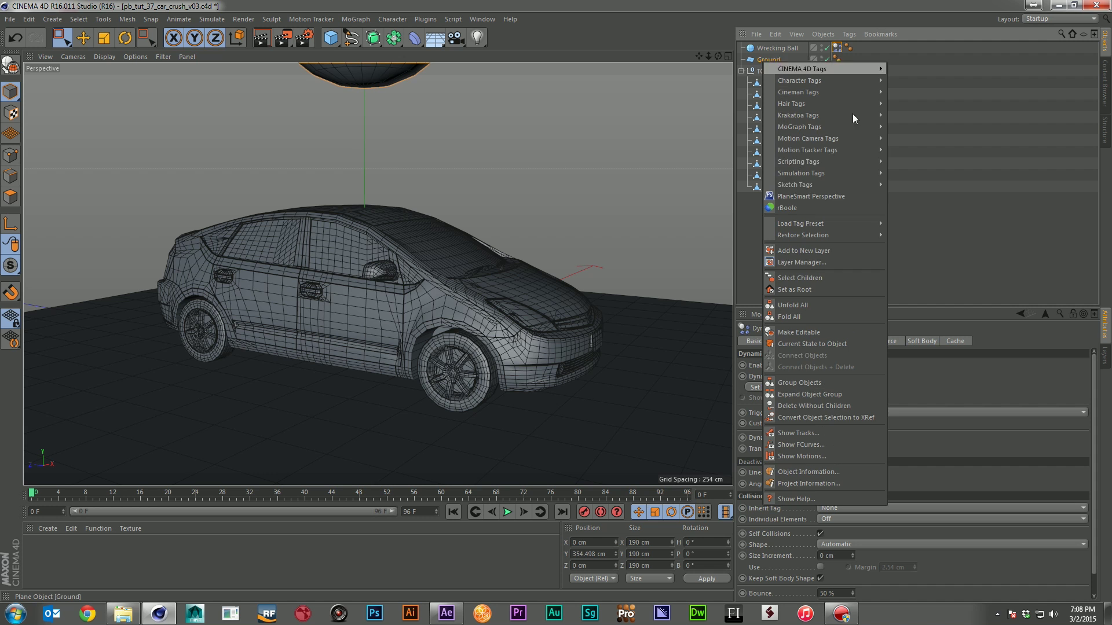
pyautogui.moveTo(870, 186)
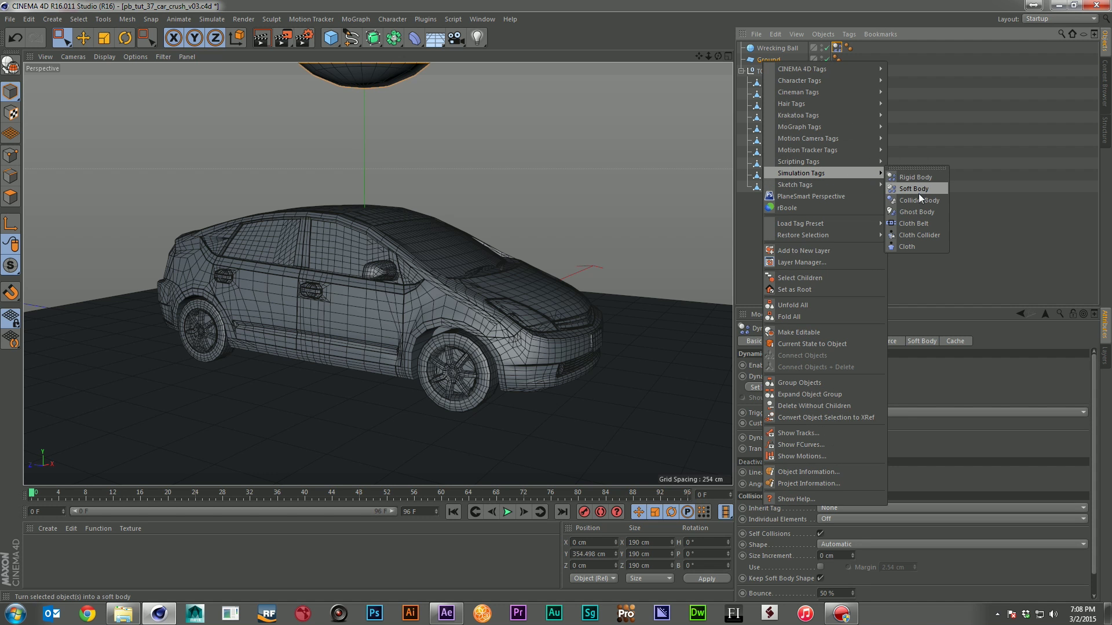
pyautogui.click(920, 196)
pyautogui.click(917, 160)
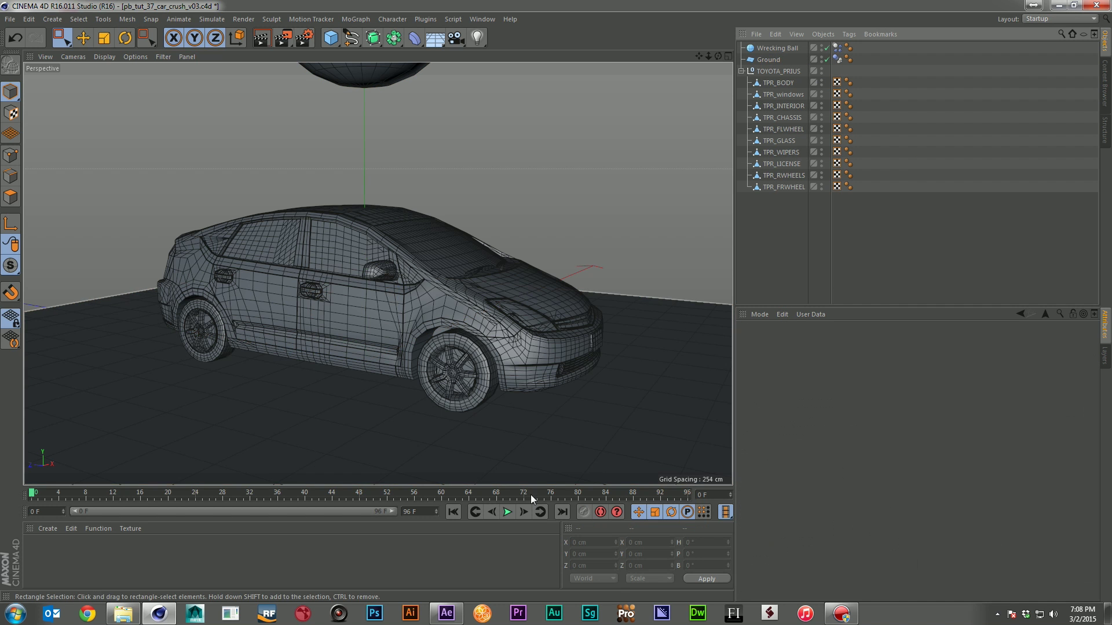
# Step: Play the Wrecking Ball's fall onto the ground twice, returning to the first frame after each run
pyautogui.click(508, 507)
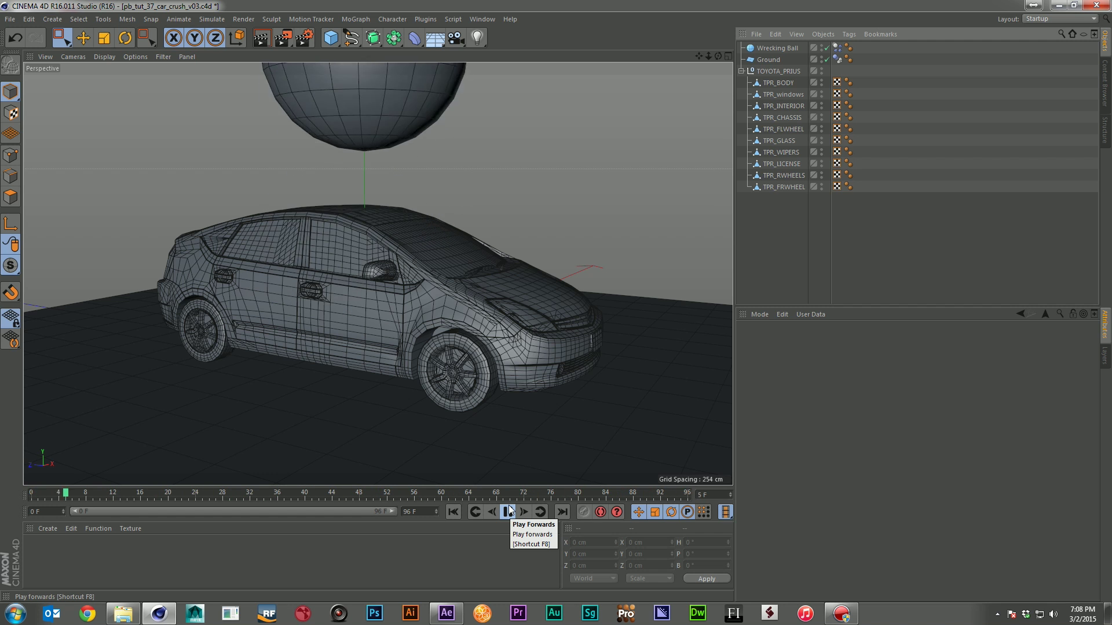
pyautogui.click(509, 512)
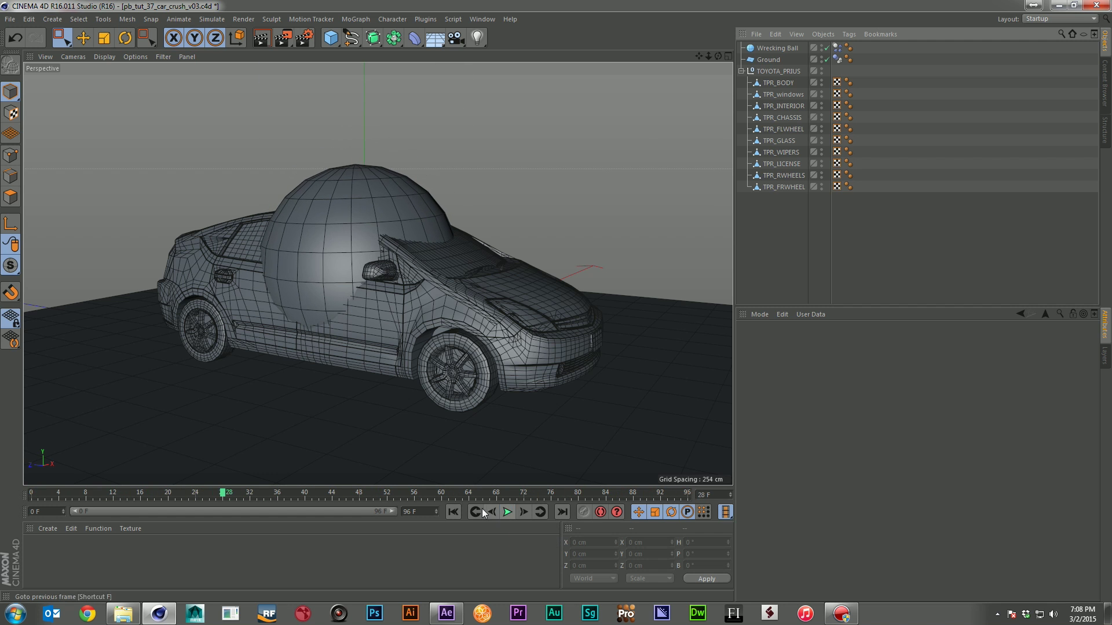
pyautogui.click(453, 512)
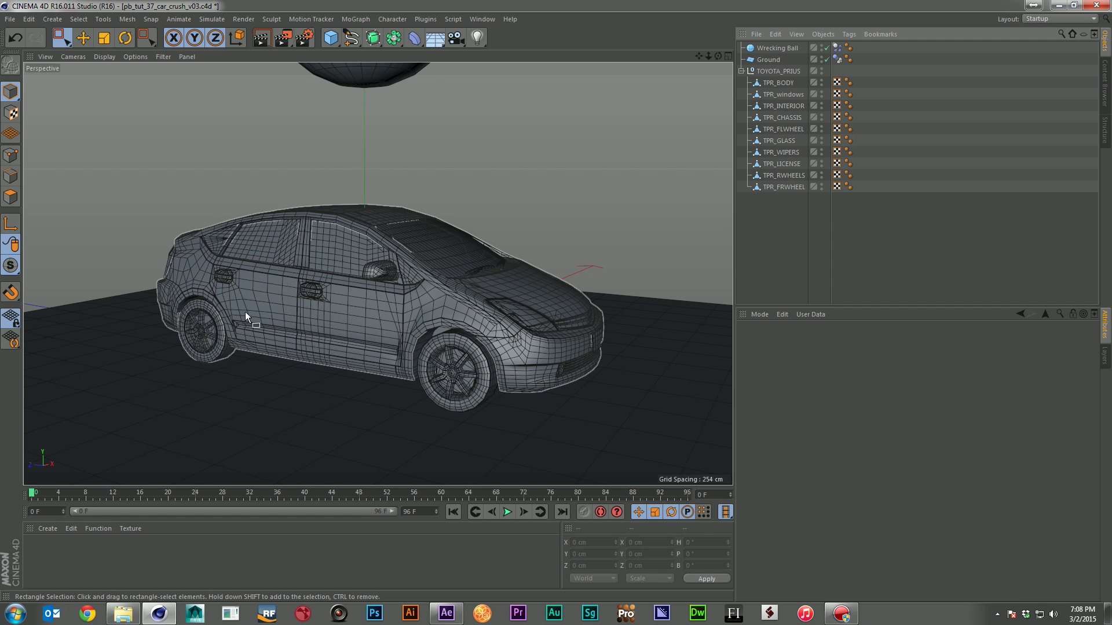
pyautogui.click(512, 514)
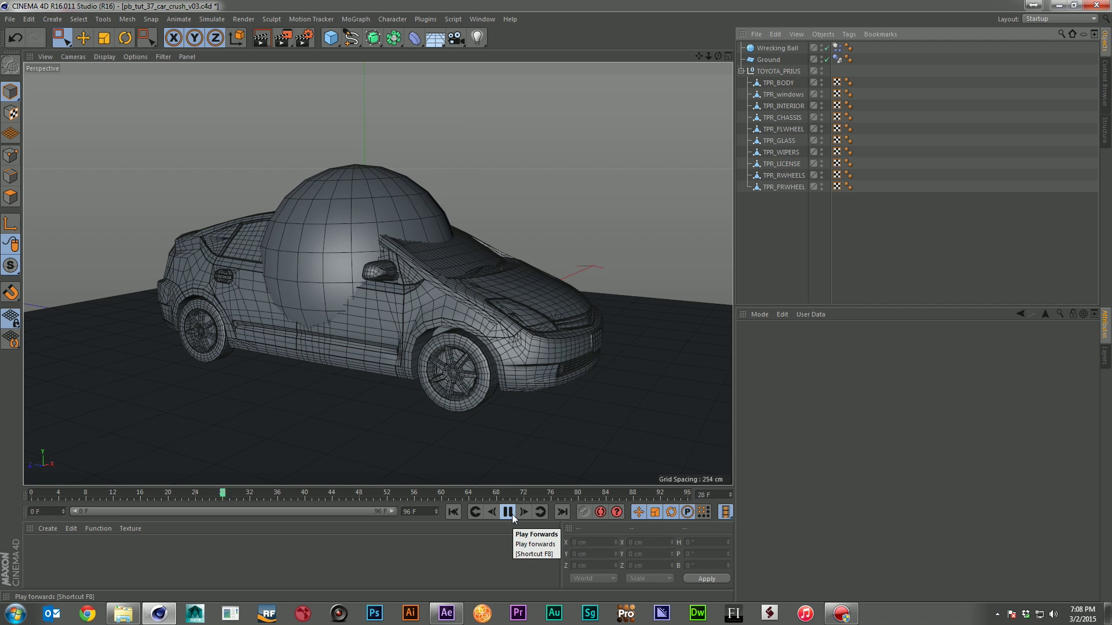
pyautogui.click(509, 514)
pyautogui.click(451, 512)
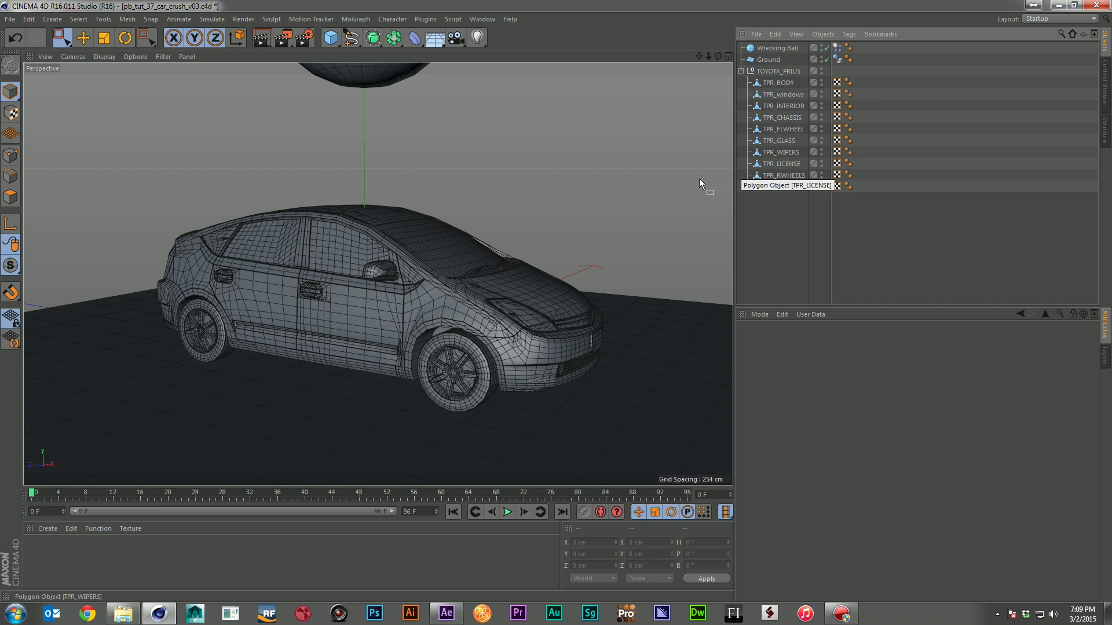
# Step: Add a second sphere with a radius of 100 cm and set its type to Hemisphere
pyautogui.moveTo(329, 40); pyautogui.dragTo(557, 73)
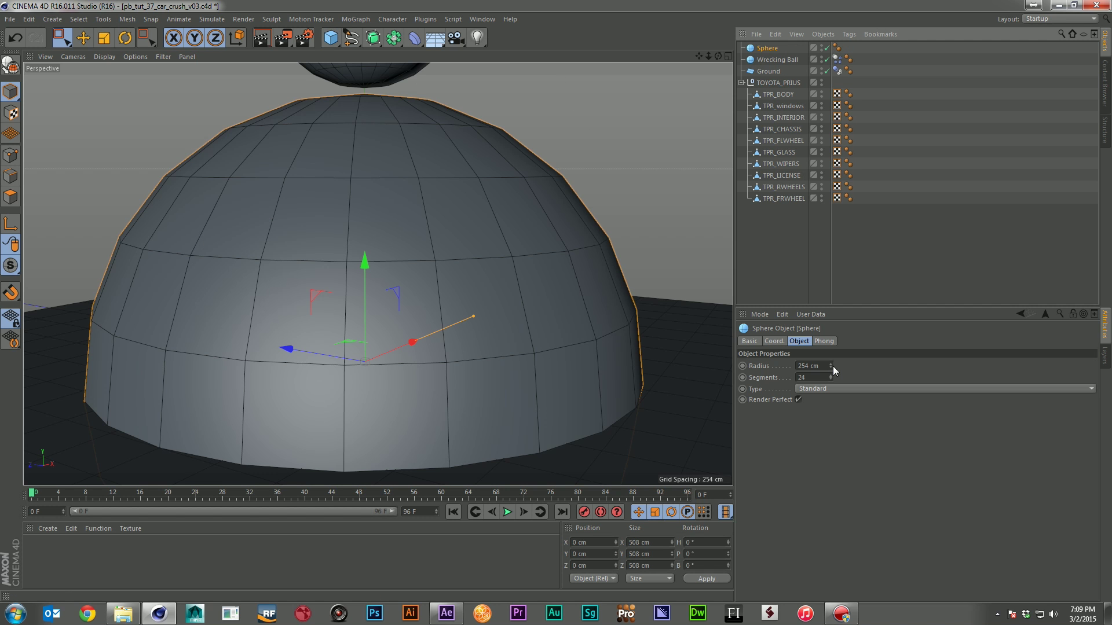
pyautogui.click(831, 368)
pyautogui.write('100')
pyautogui.press('Return')
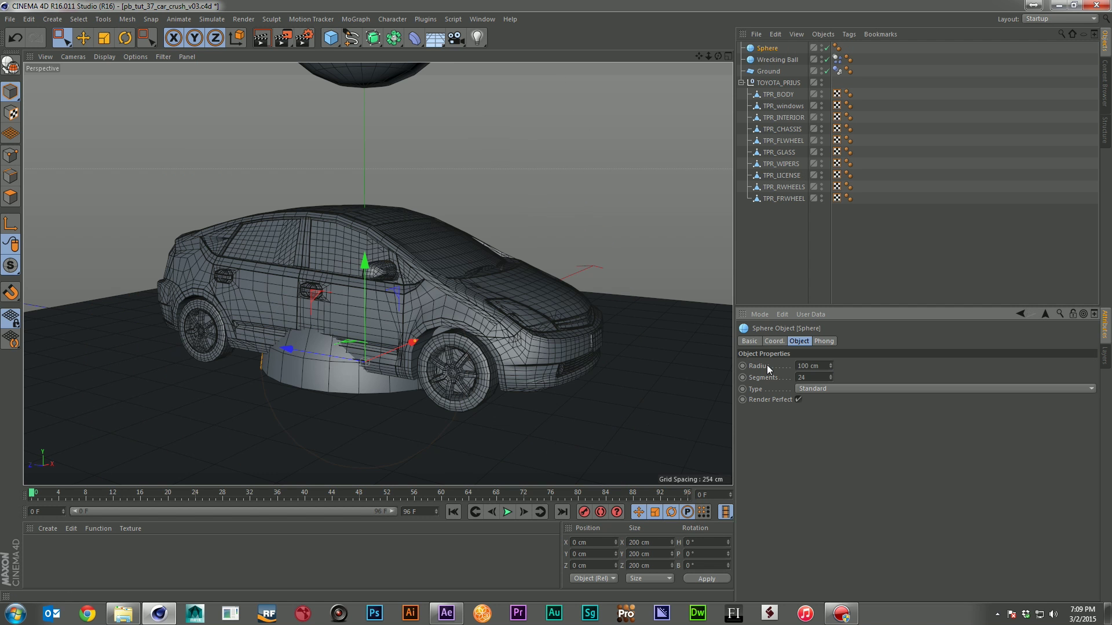
pyautogui.click(826, 392)
pyautogui.click(831, 460)
# Step: Rotate the hemisphere's pitch to 180° and raise it to the car's roof at about Y 154 cm
pyautogui.press('r')
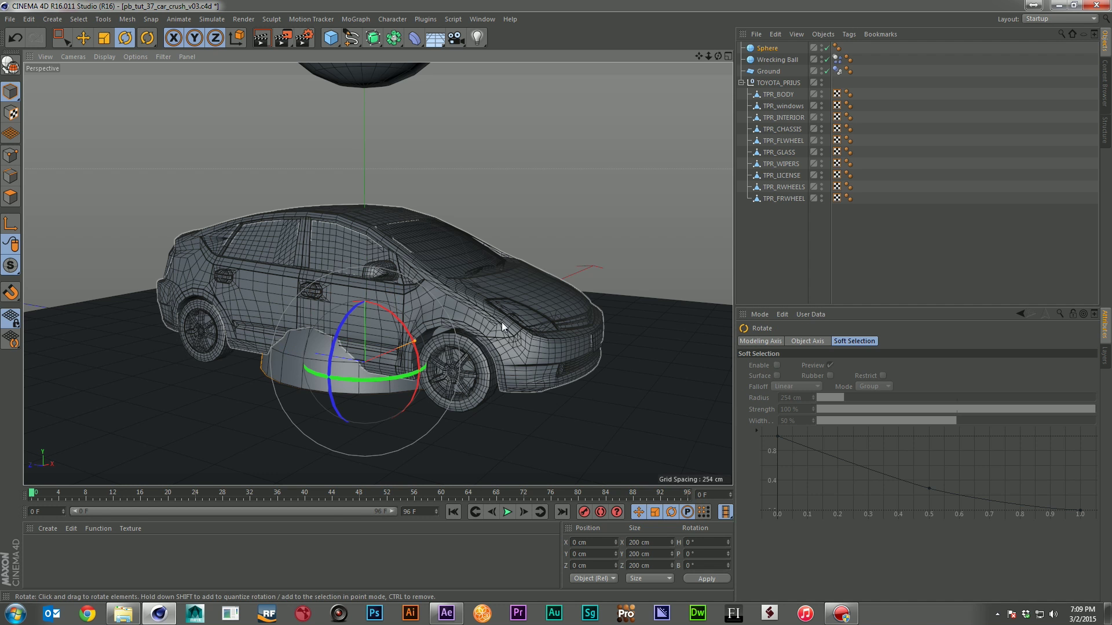
pyautogui.moveTo(391, 314); pyautogui.dragTo(344, 403)
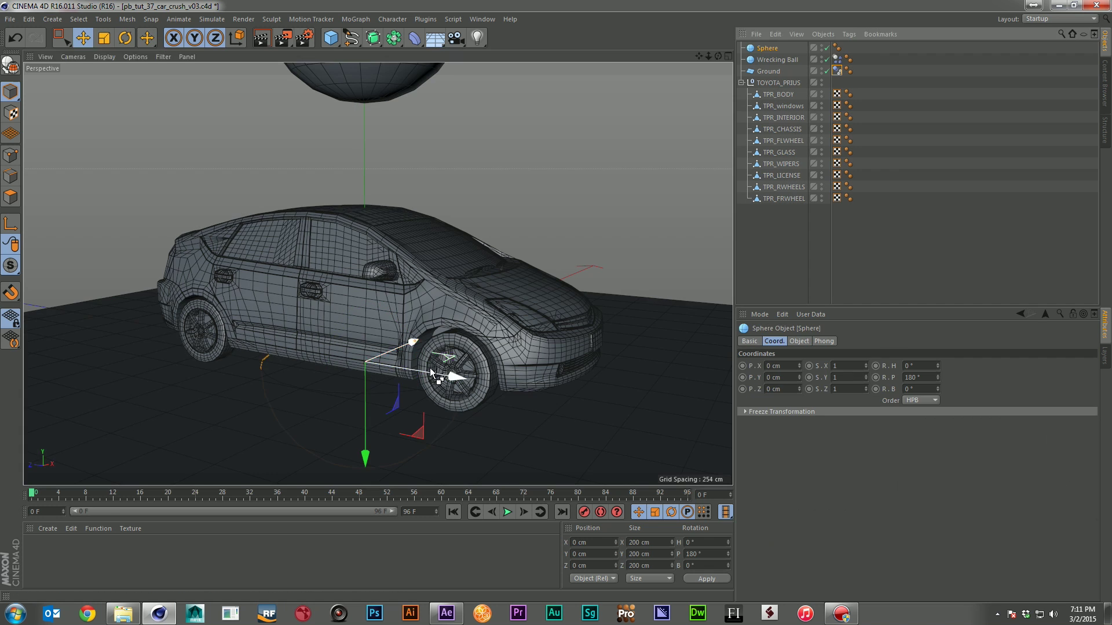
pyautogui.moveTo(367, 456); pyautogui.dragTo(359, 302)
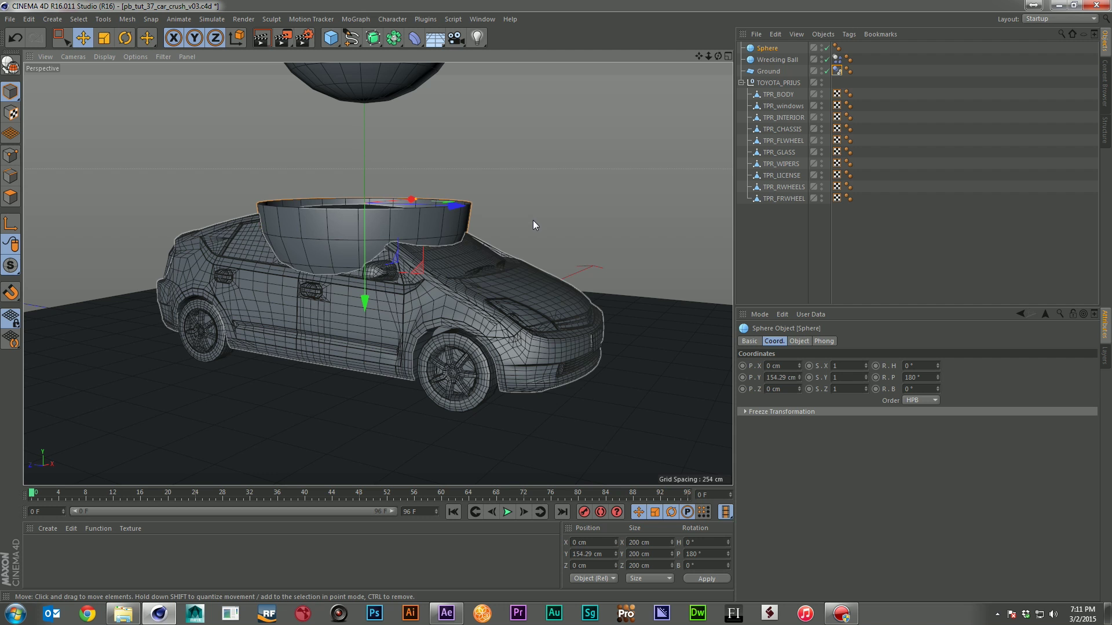
# Step: Give the upturned hemisphere on the car a Collider Body tag
pyautogui.rightClick(771, 49)
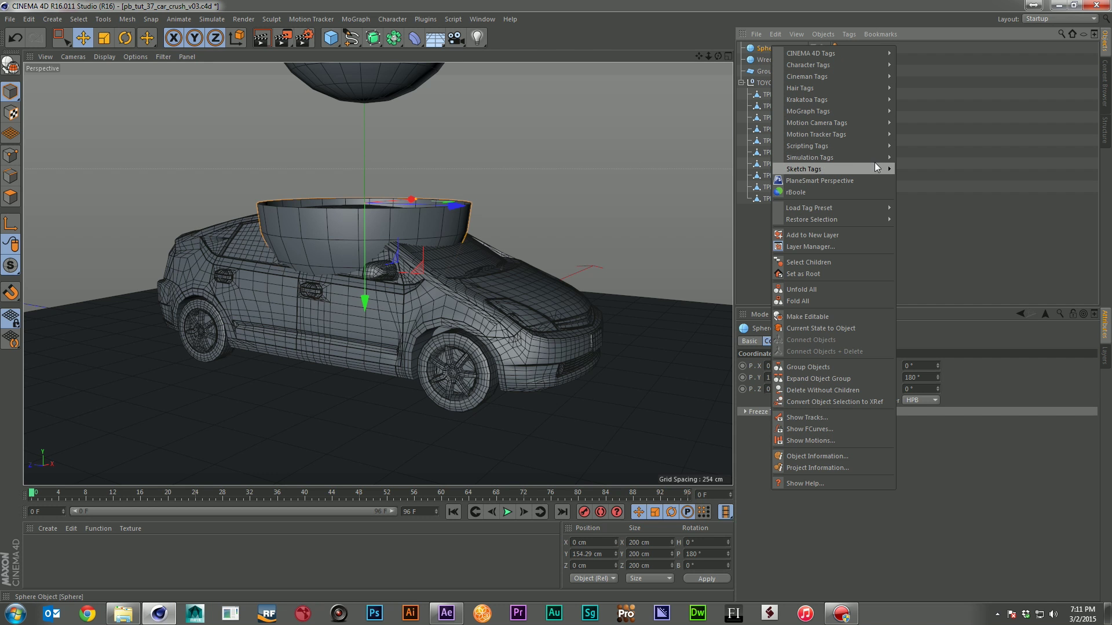
pyautogui.moveTo(868, 158)
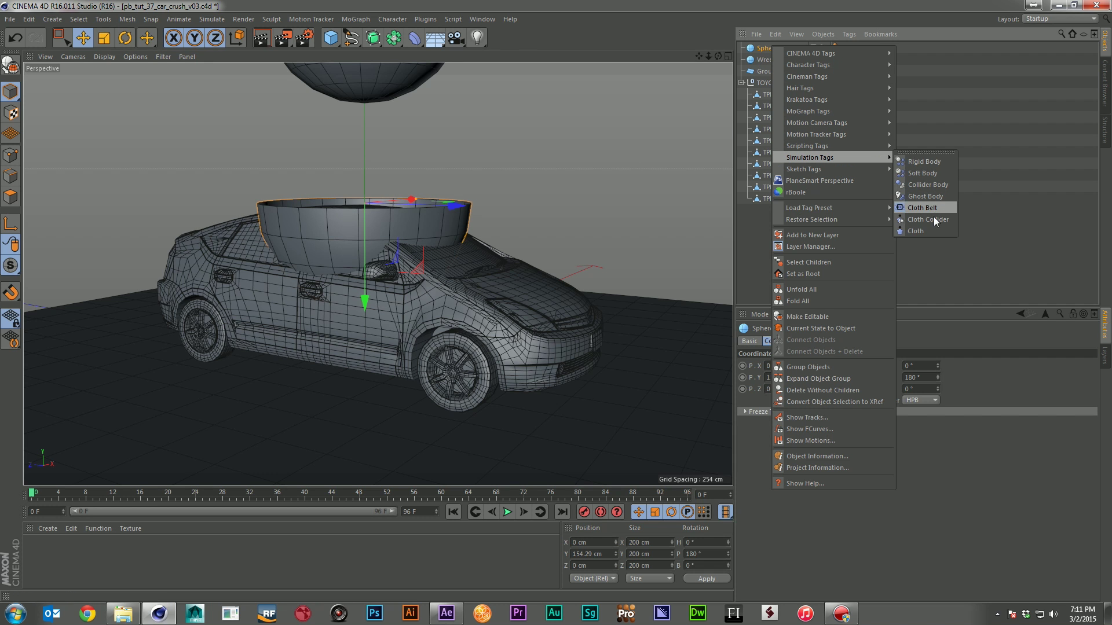
pyautogui.click(926, 185)
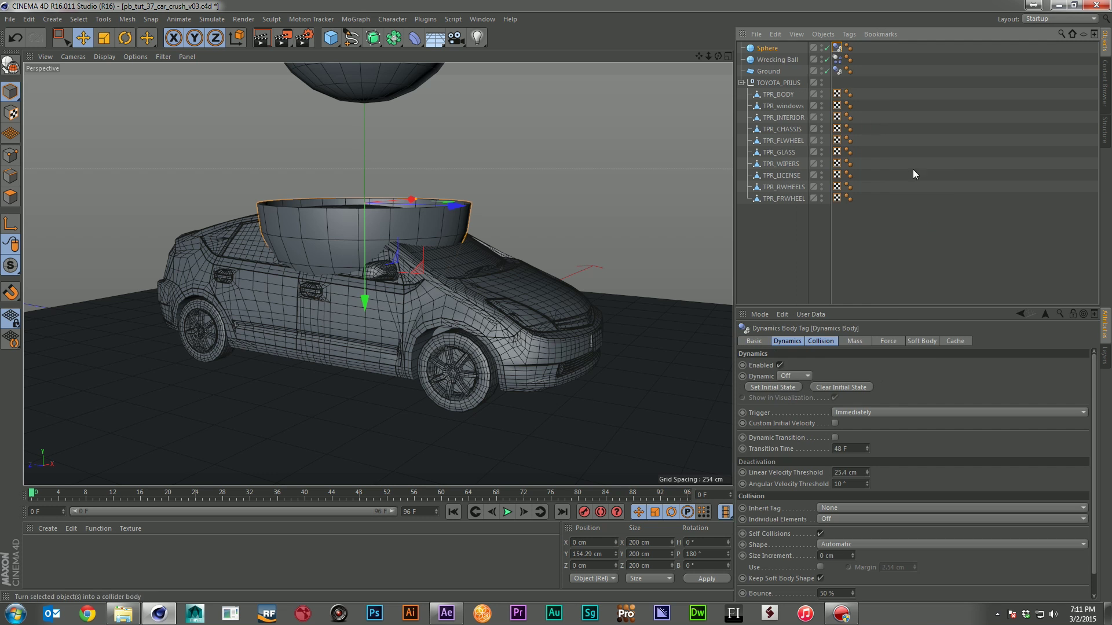
pyautogui.click(910, 94)
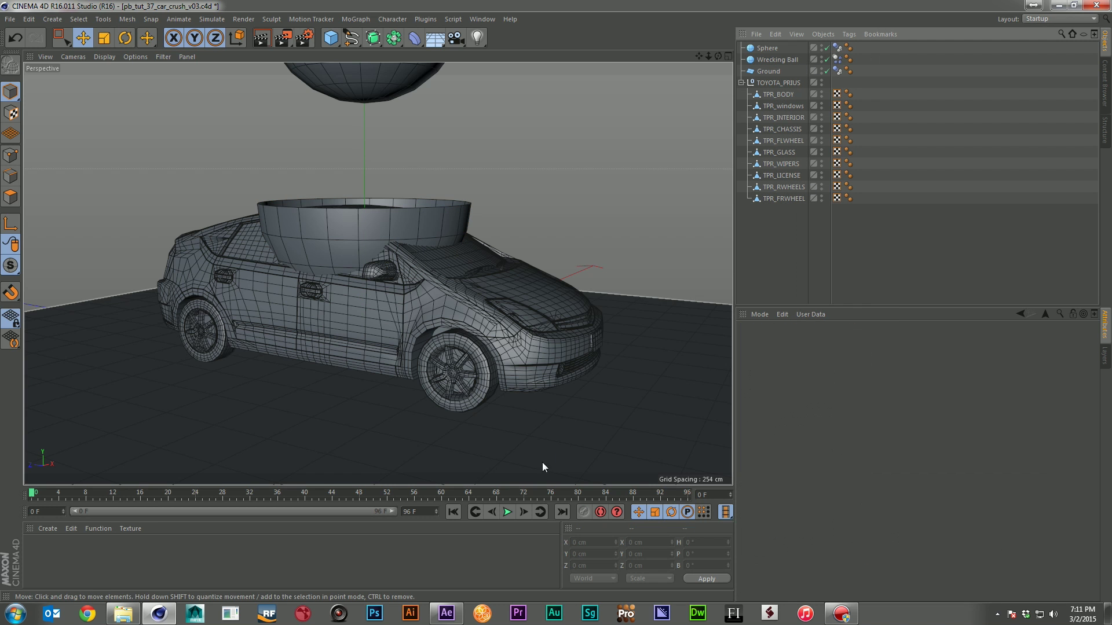
# Step: Run the simulation to check how the Wrecking Ball interacts with the hemisphere, and return to the first frame
pyautogui.click(507, 512)
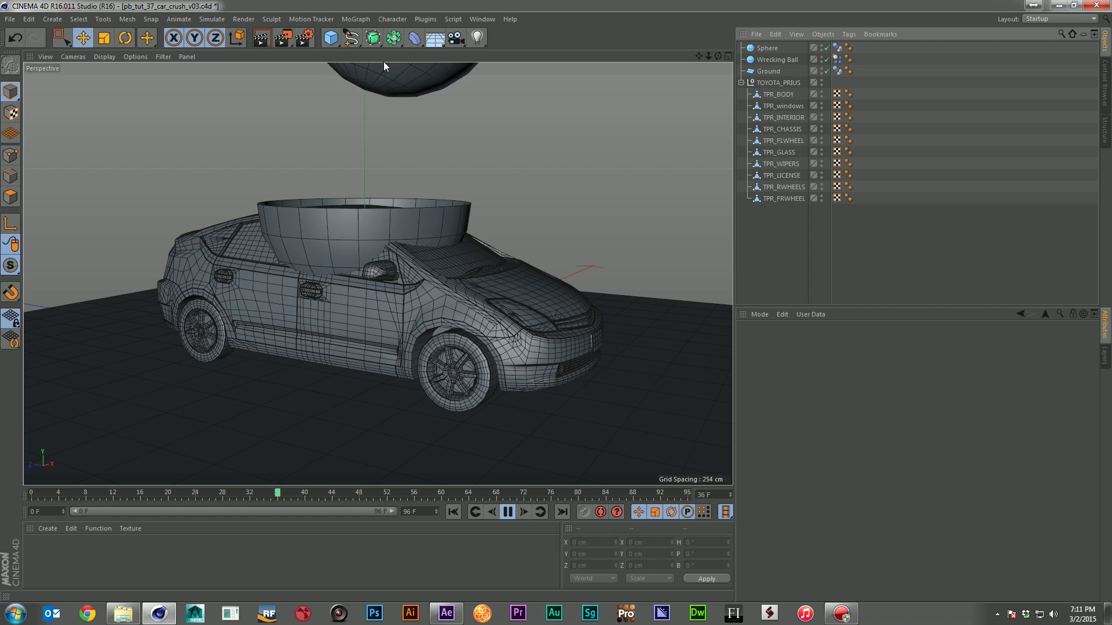
pyautogui.click(507, 512)
pyautogui.click(453, 511)
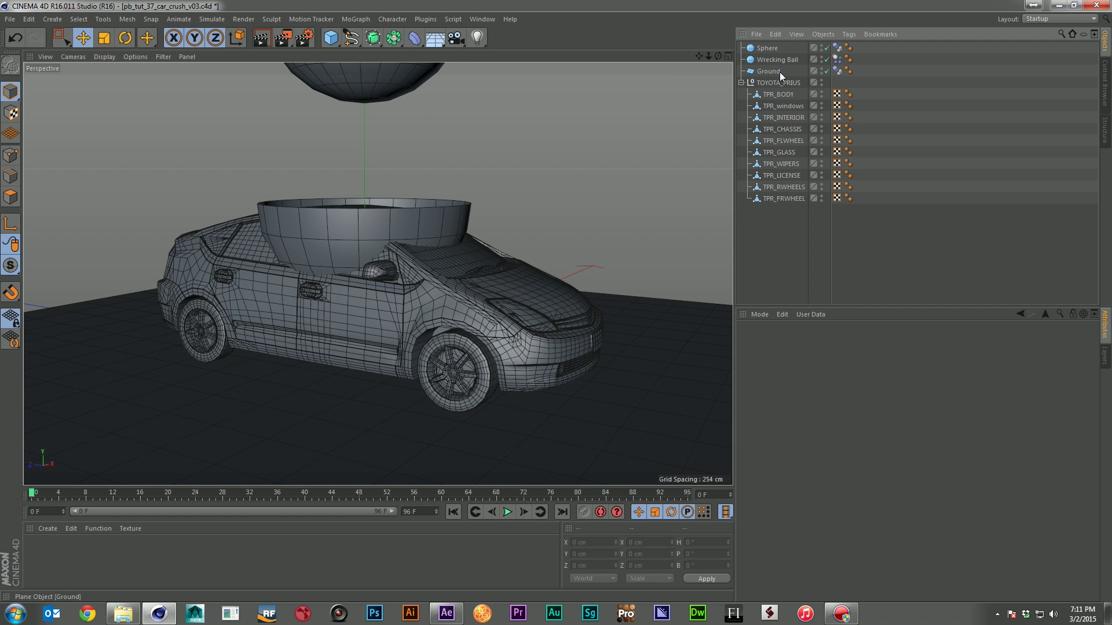
# Step: Rename the hemisphere object as Collision Sphere
pyautogui.doubleClick(772, 49)
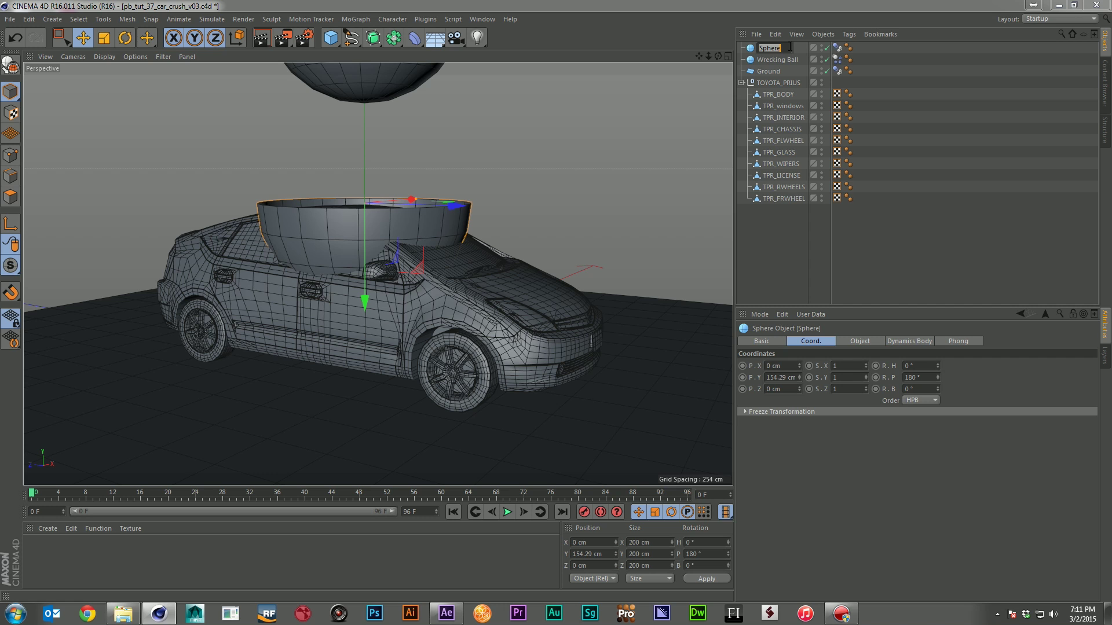
pyautogui.write('Co')
pyautogui.write('llision Sphere')
pyautogui.press('Return')
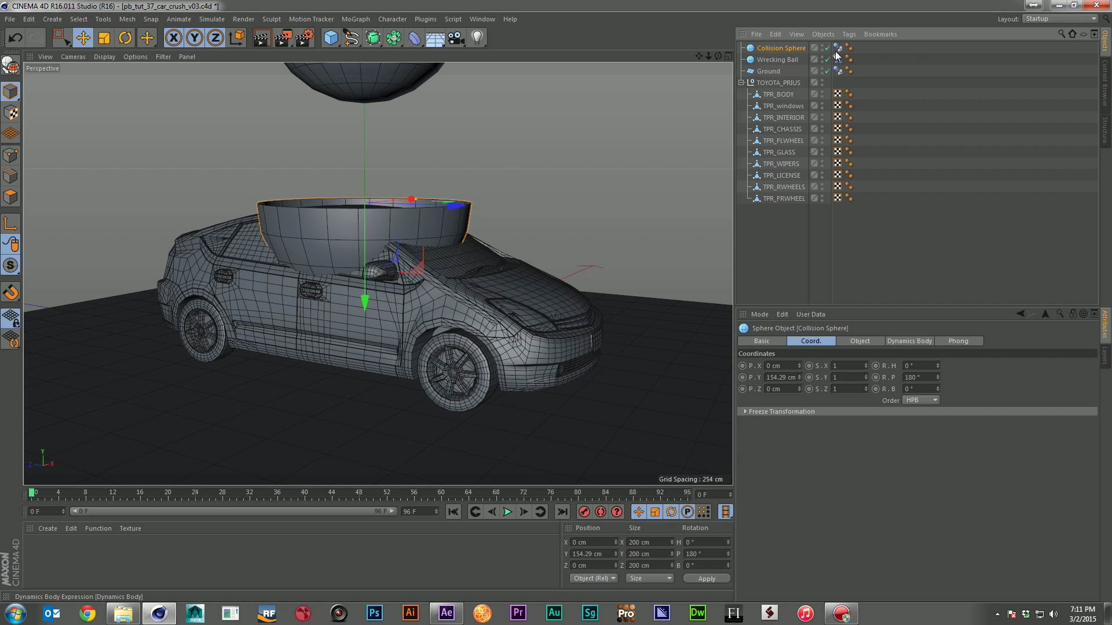
# Step: Set the collision shape of the Collision Sphere's dynamics tag to Static Mesh
pyautogui.click(838, 48)
pyautogui.click(823, 341)
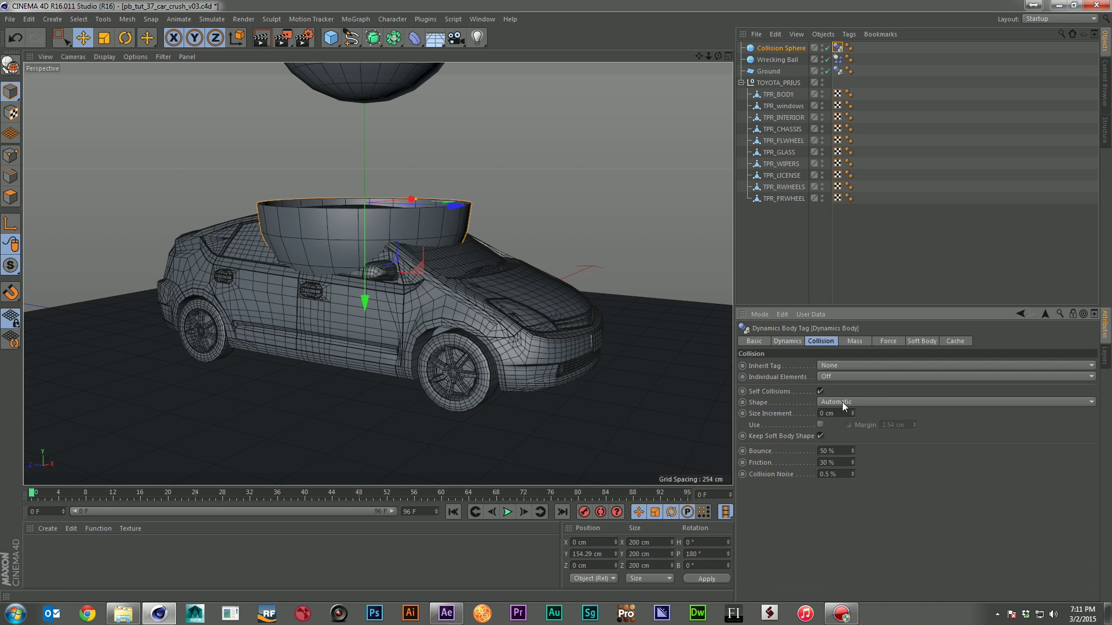
pyautogui.click(855, 401)
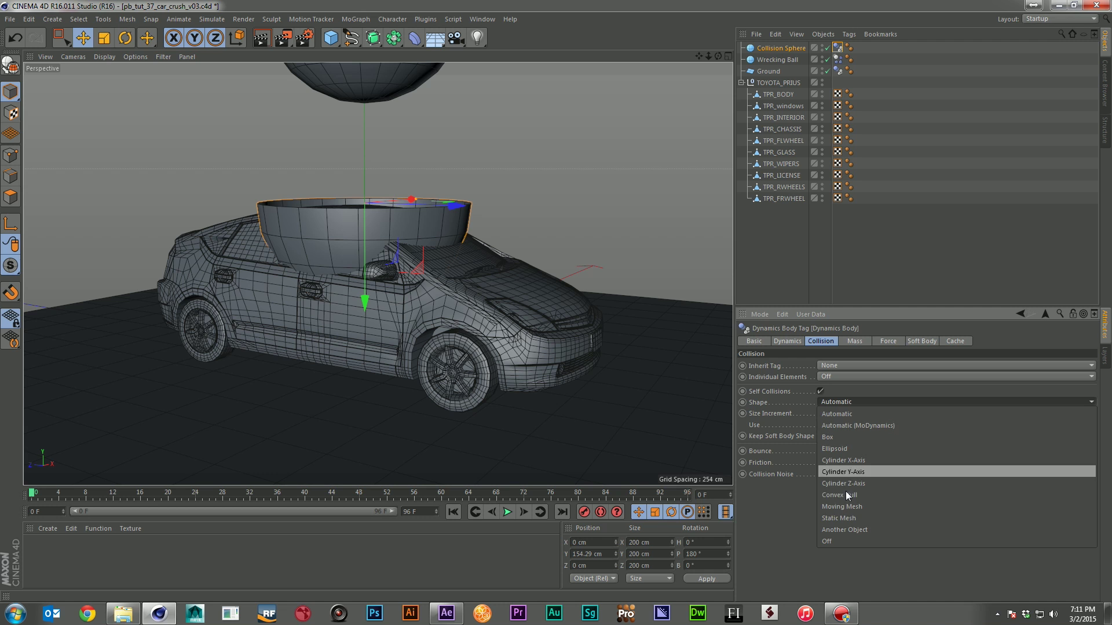
pyautogui.click(842, 519)
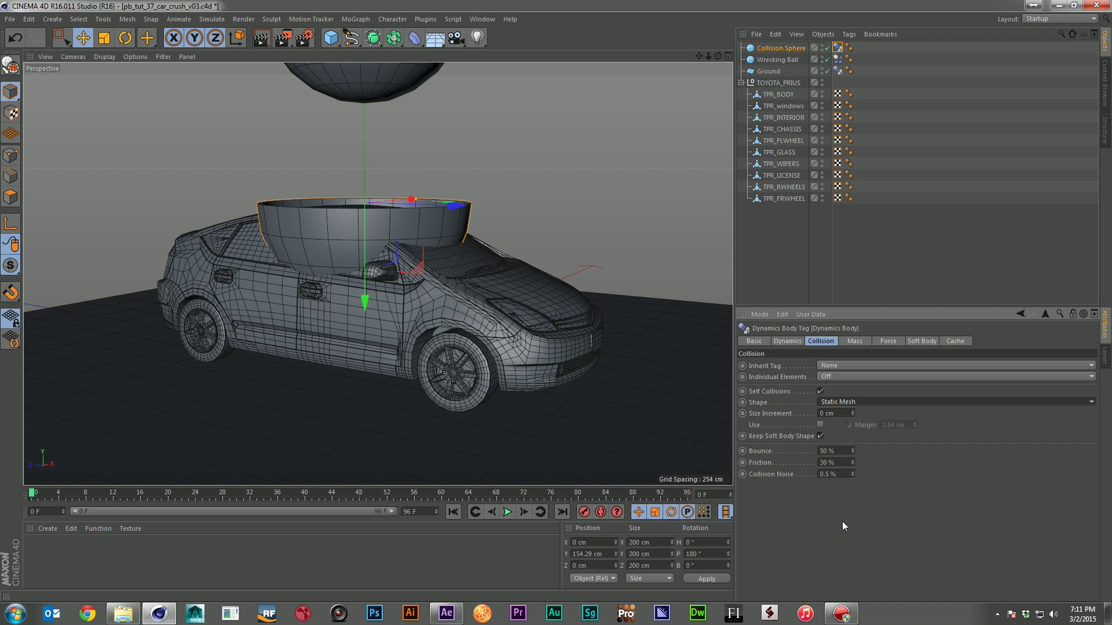
# Step: Play the simulation twice to check how the Wrecking Ball lands in the hemisphere, returning to the first frame each time
pyautogui.click(507, 512)
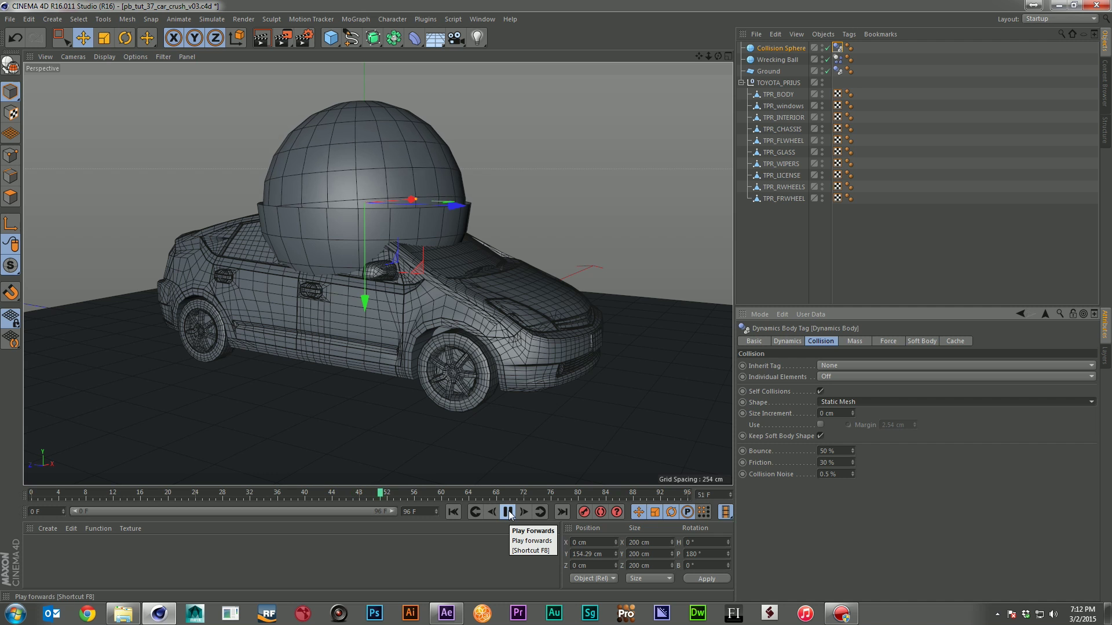
pyautogui.click(508, 512)
pyautogui.click(453, 512)
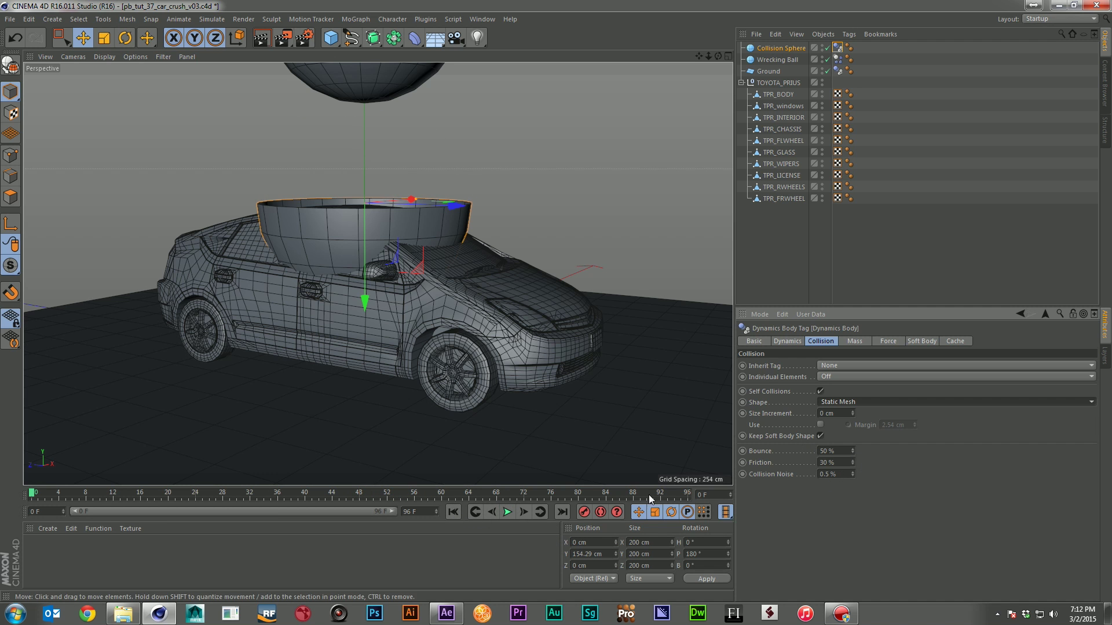
pyautogui.click(508, 512)
pyautogui.click(508, 512)
pyautogui.click(453, 512)
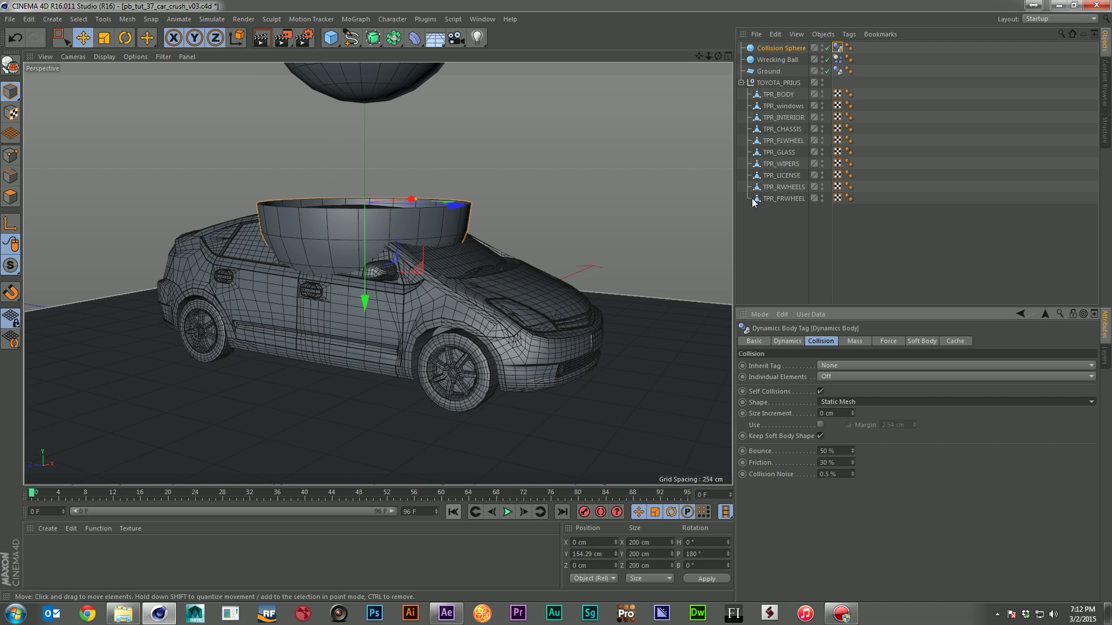
# Step: Enlarge the Collision Sphere's radius to 105 cm
pyautogui.click(777, 60)
pyautogui.click(781, 48)
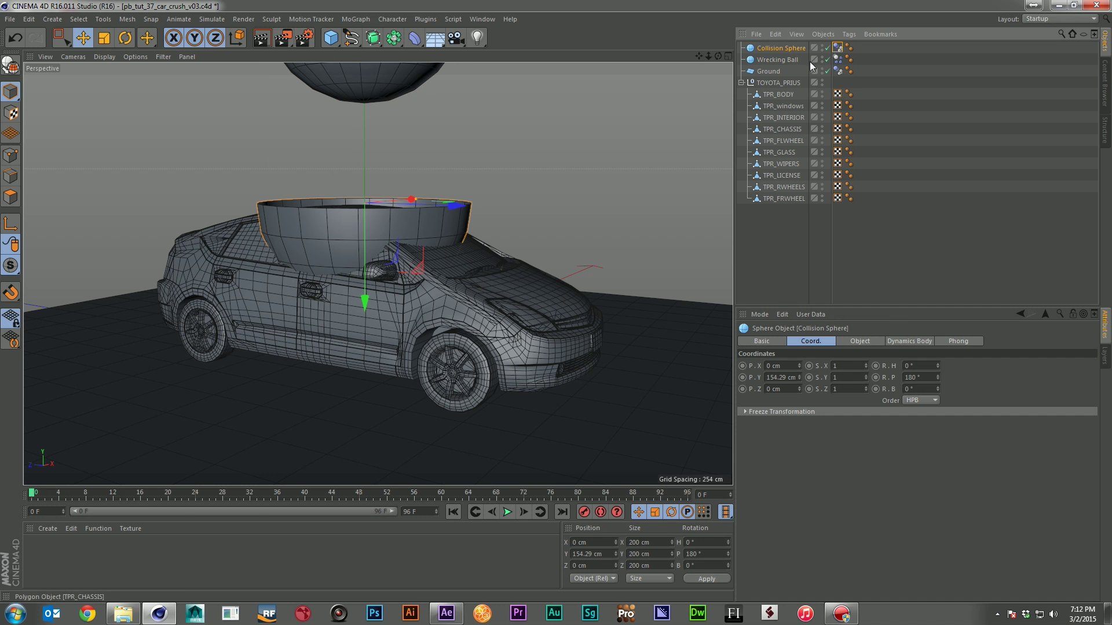
pyautogui.click(852, 343)
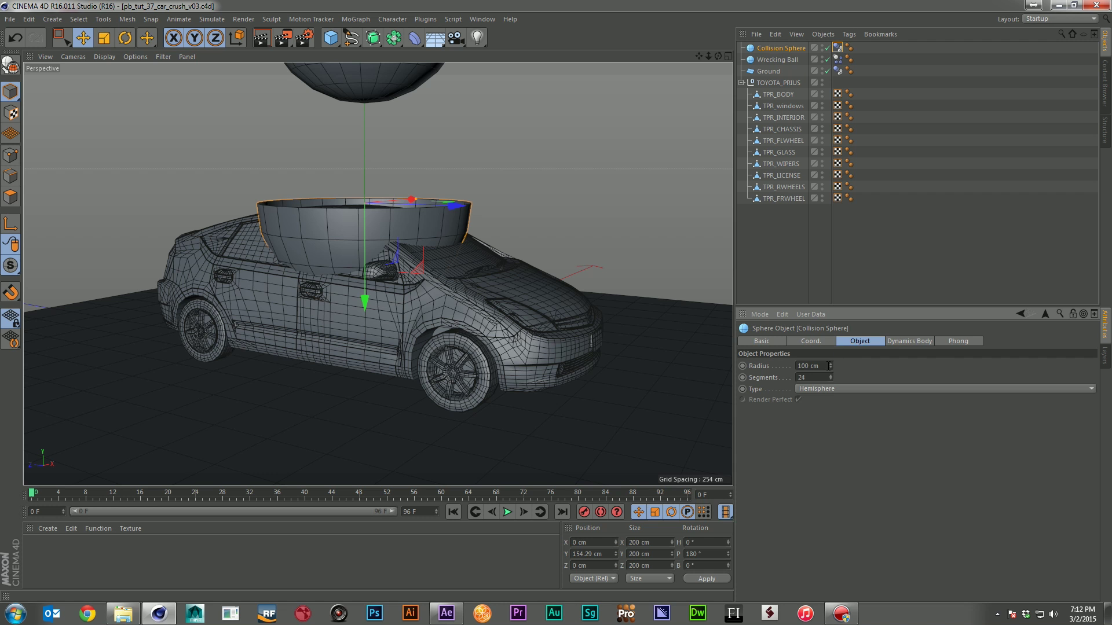
pyautogui.click(831, 364)
pyautogui.click(830, 364)
pyautogui.click(831, 364)
pyautogui.click(831, 364)
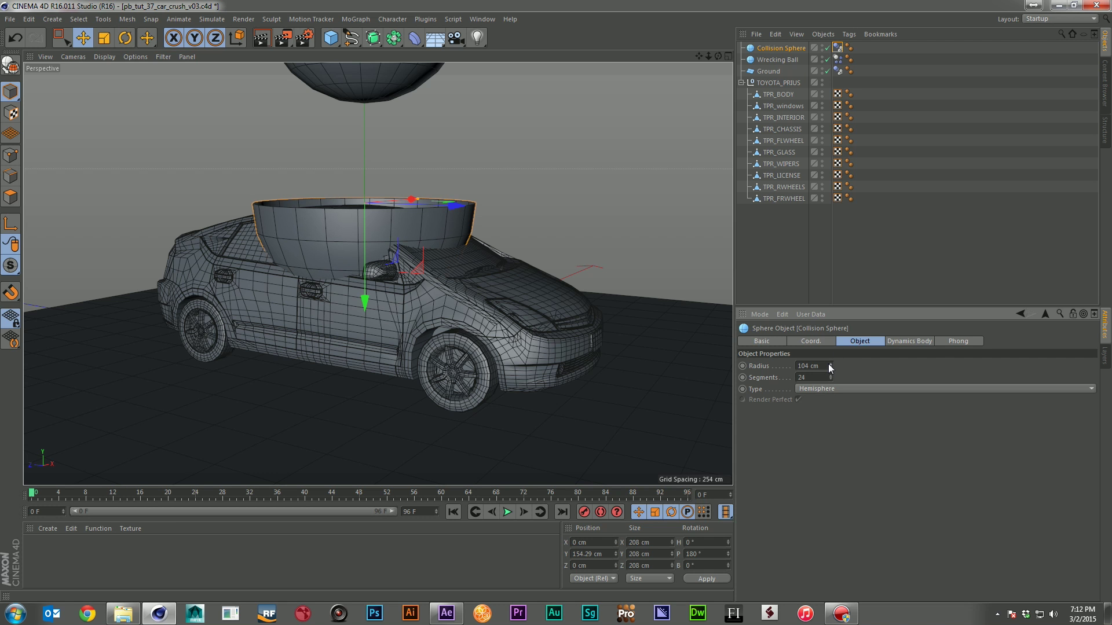
pyautogui.click(831, 364)
# Step: Run the simulation to test the ball's fit in the enlarged hemisphere, and return to the first frame
pyautogui.click(507, 513)
pyautogui.click(507, 516)
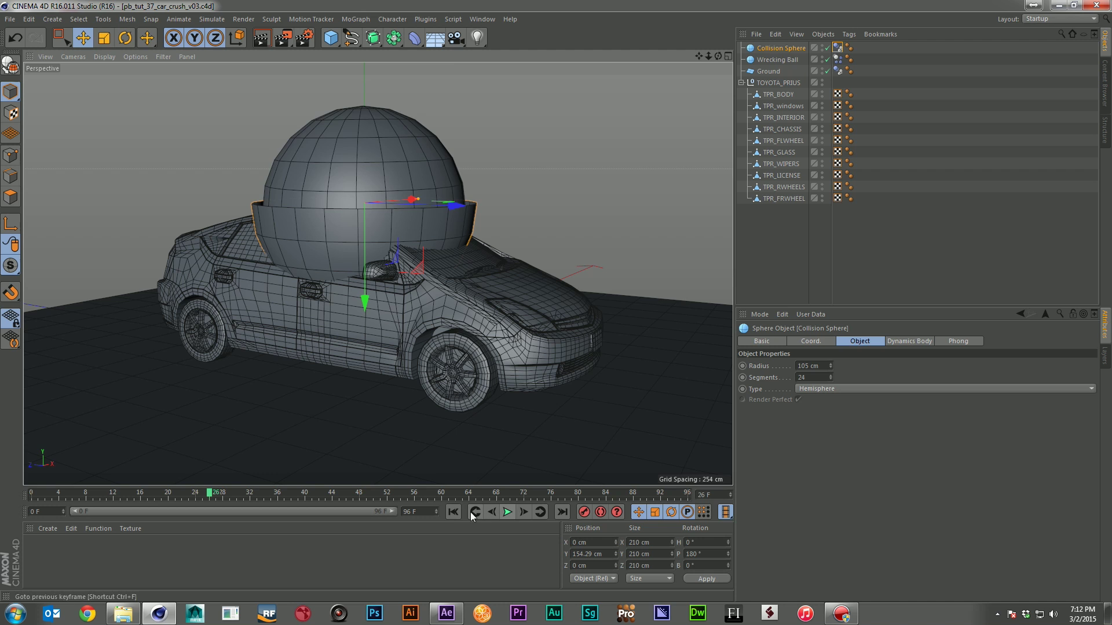
pyautogui.click(454, 513)
# Step: Set the Wrecking Ball's collision bounce to 100% and play the simulation to check the rebound
pyautogui.click(837, 59)
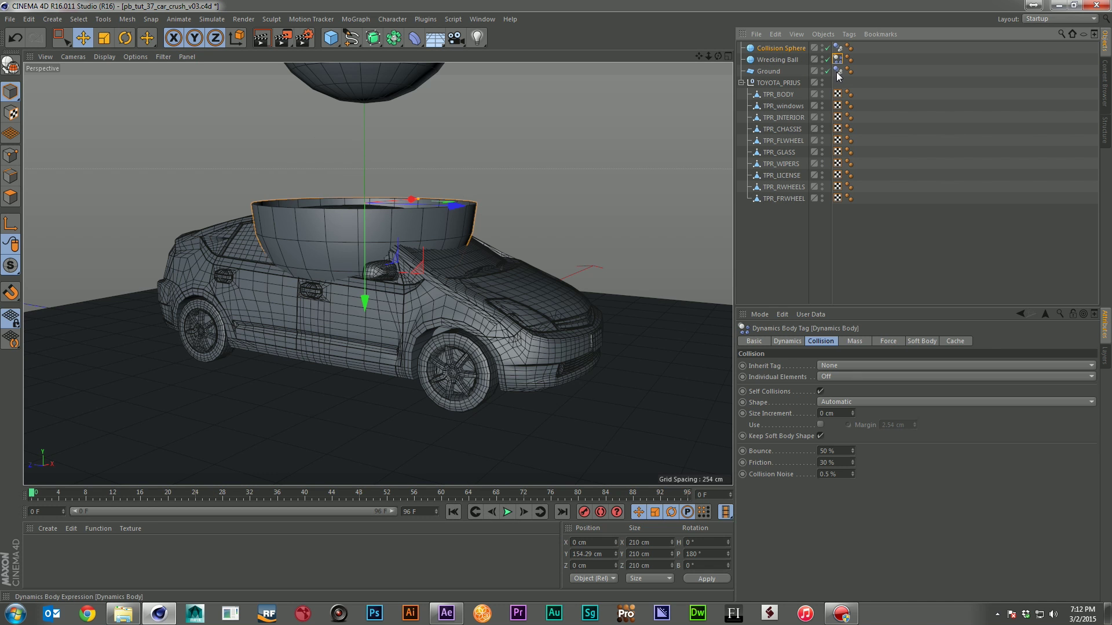
pyautogui.doubleClick(835, 450)
pyautogui.write('100')
pyautogui.press('Return')
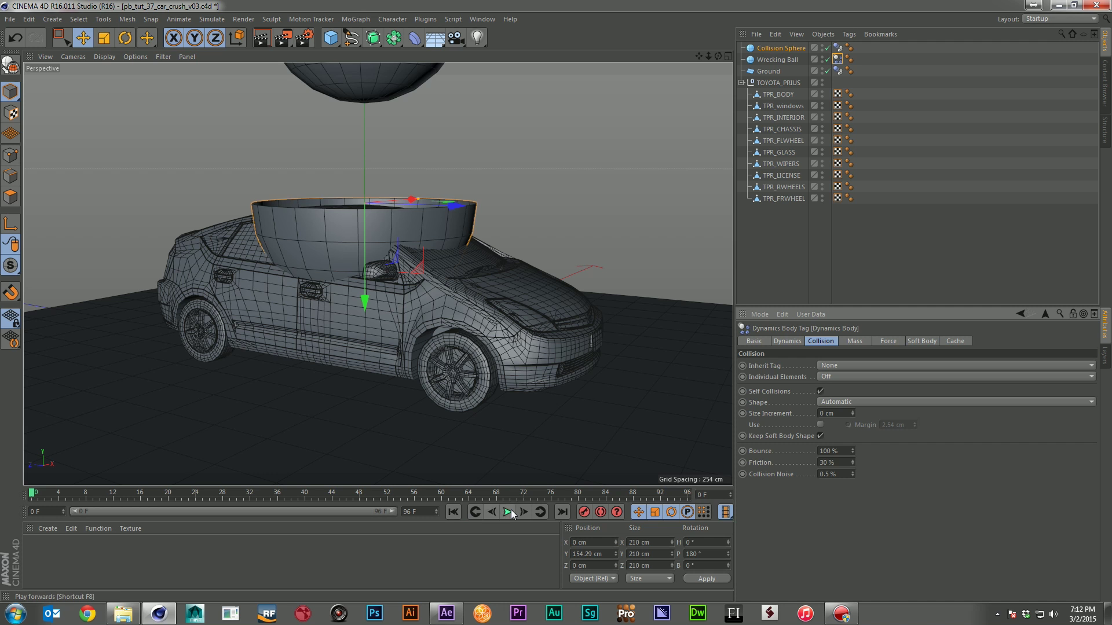
pyautogui.click(508, 511)
pyautogui.click(508, 512)
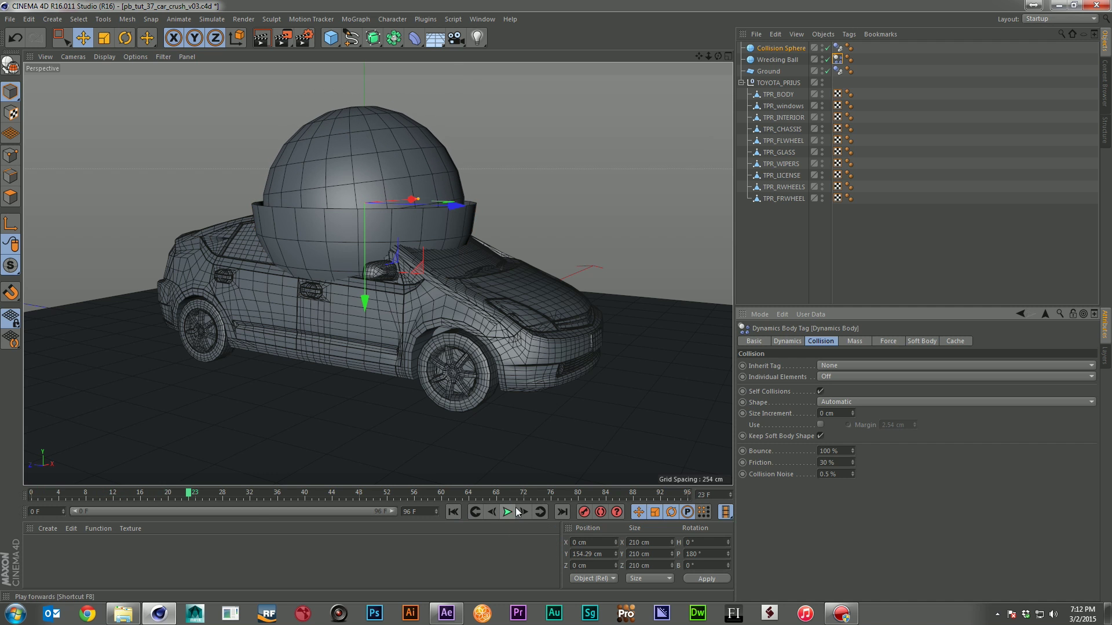
# Step: Set the Collision Sphere's bounce to 100%, replay the simulation from the start, and return to the first frame
pyautogui.click(837, 48)
pyautogui.click(835, 451)
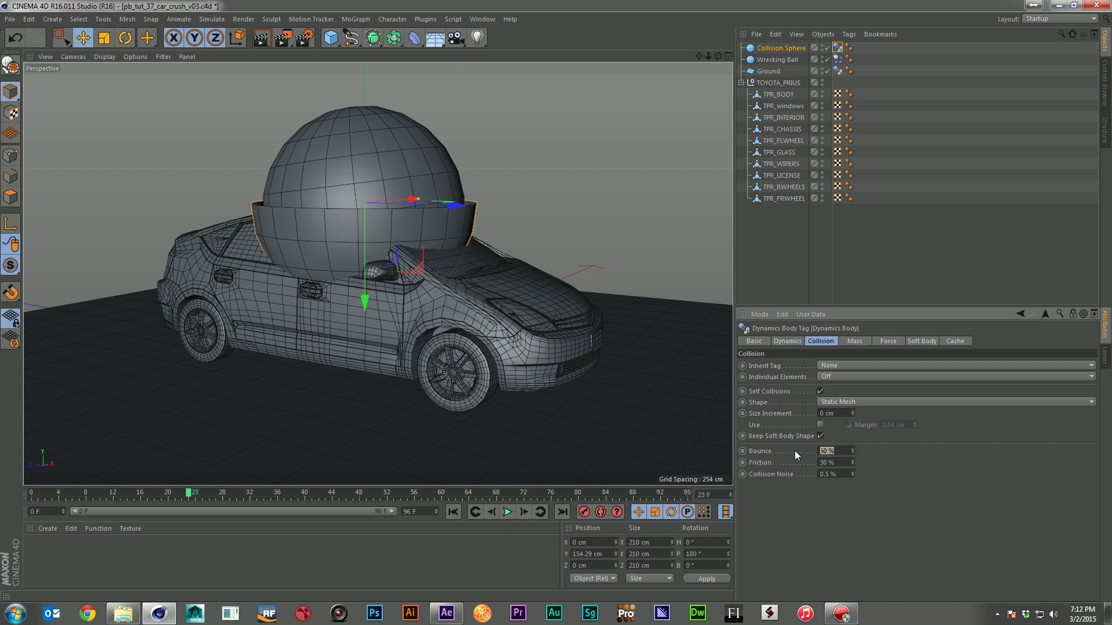
pyautogui.click(454, 512)
pyautogui.click(508, 512)
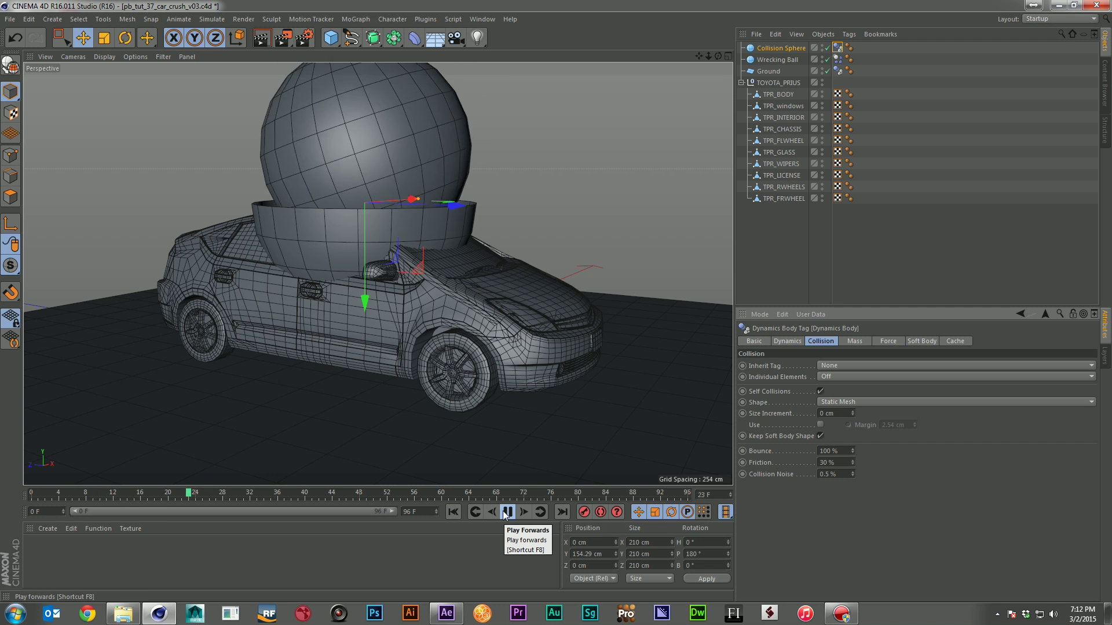
pyautogui.click(508, 512)
pyautogui.click(454, 513)
# Step: Set the Collision Sphere's bounce to 75%, test the simulation, and return to the first frame
pyautogui.doubleClick(816, 451)
pyautogui.write('75')
pyautogui.press('Return')
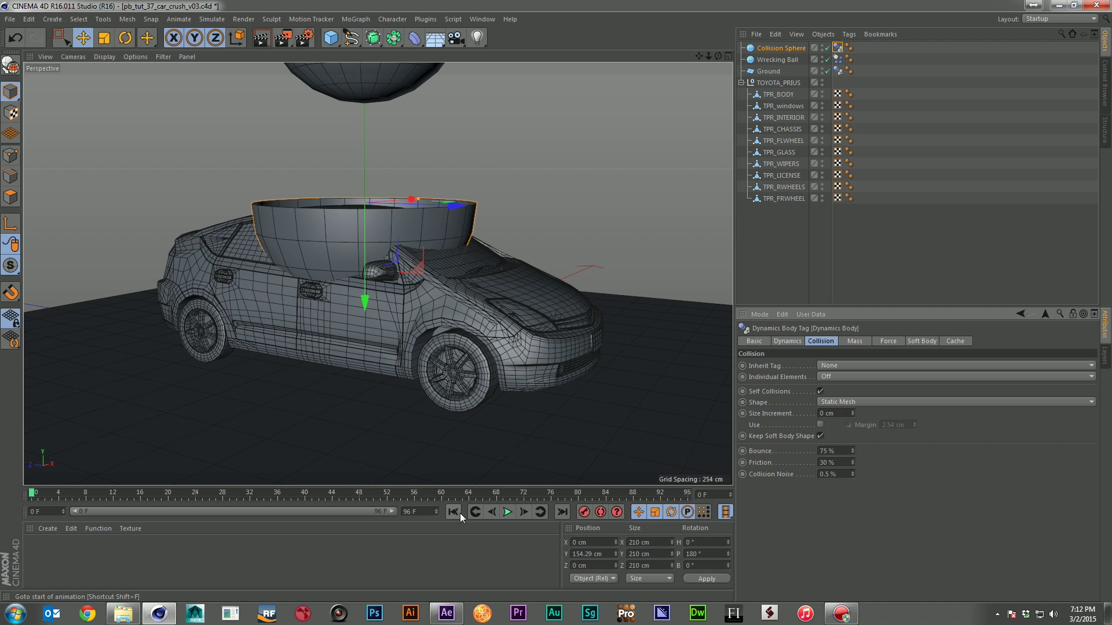
pyautogui.click(506, 513)
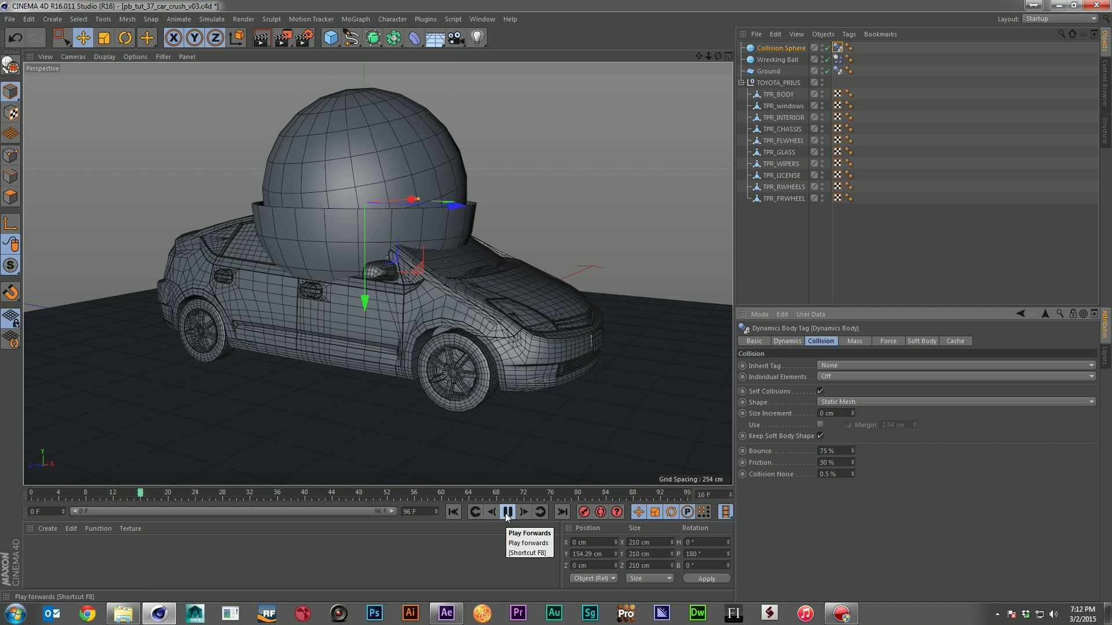
pyautogui.click(507, 513)
pyautogui.click(452, 512)
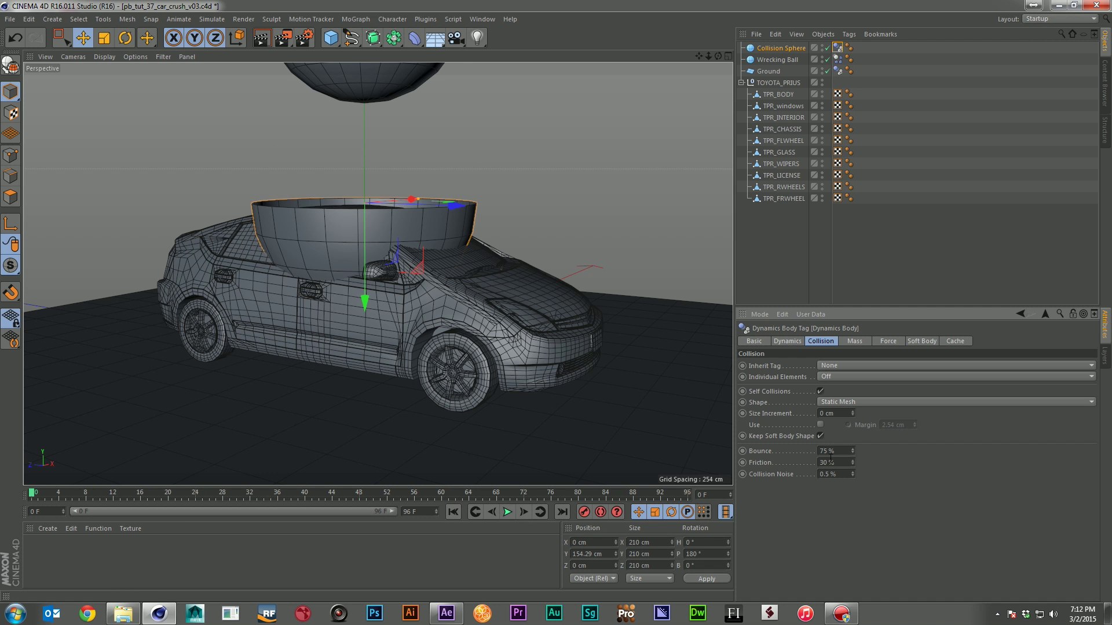
# Step: Set the Collision Sphere's bounce to 65% and test the simulation twice, returning to the first frame
pyautogui.moveTo(767, 455); pyautogui.dragTo(765, 454)
pyautogui.write('65')
pyautogui.press('Return')
pyautogui.click(508, 511)
pyautogui.click(507, 511)
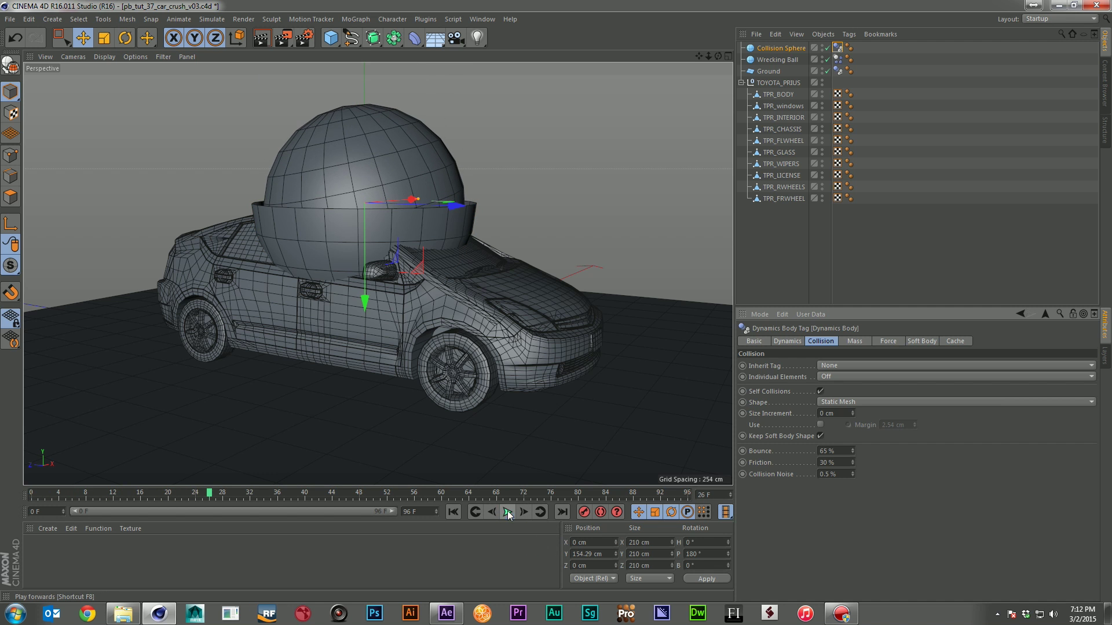
pyautogui.click(455, 512)
pyautogui.click(508, 512)
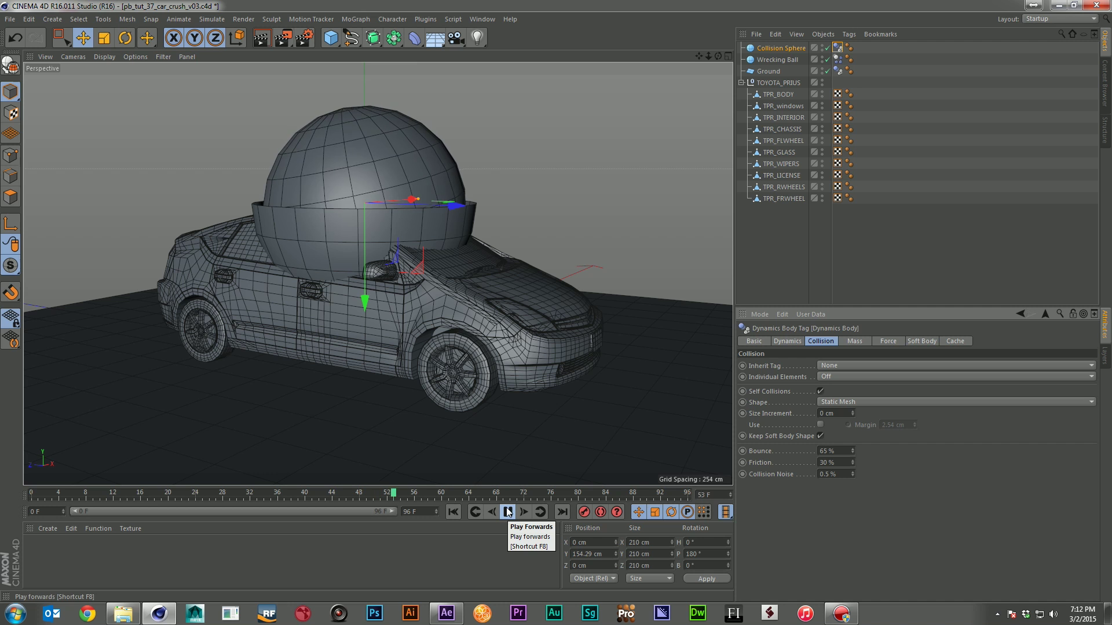
pyautogui.click(507, 512)
pyautogui.click(453, 511)
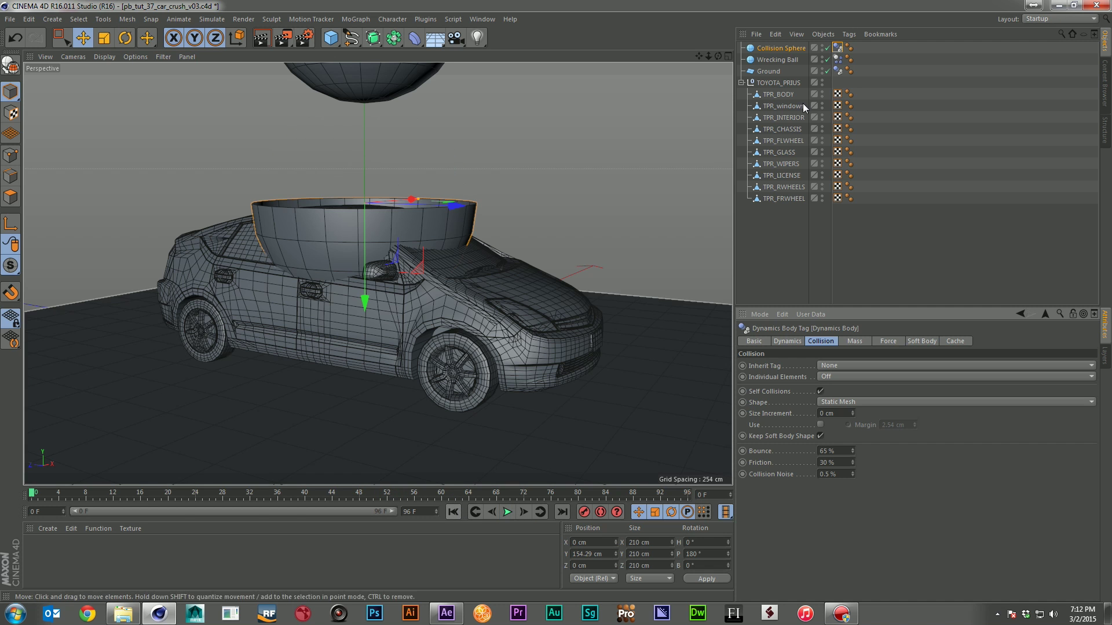
# Step: Keyframe the Wrecking Ball's linear and angular damping at 50% on frame 10
pyautogui.click(838, 59)
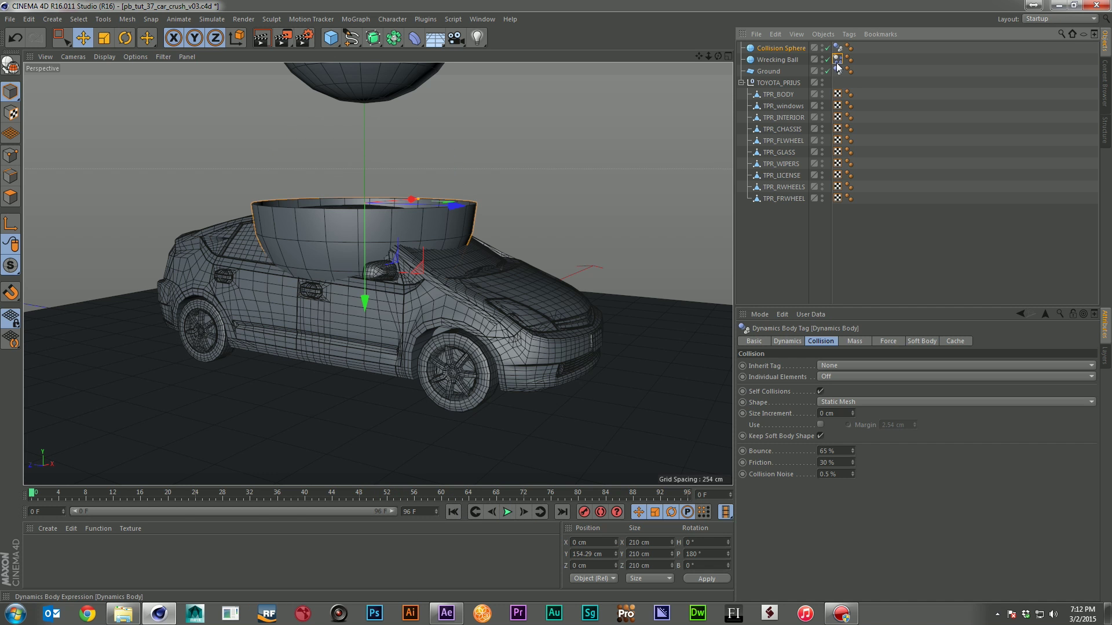
pyautogui.click(503, 511)
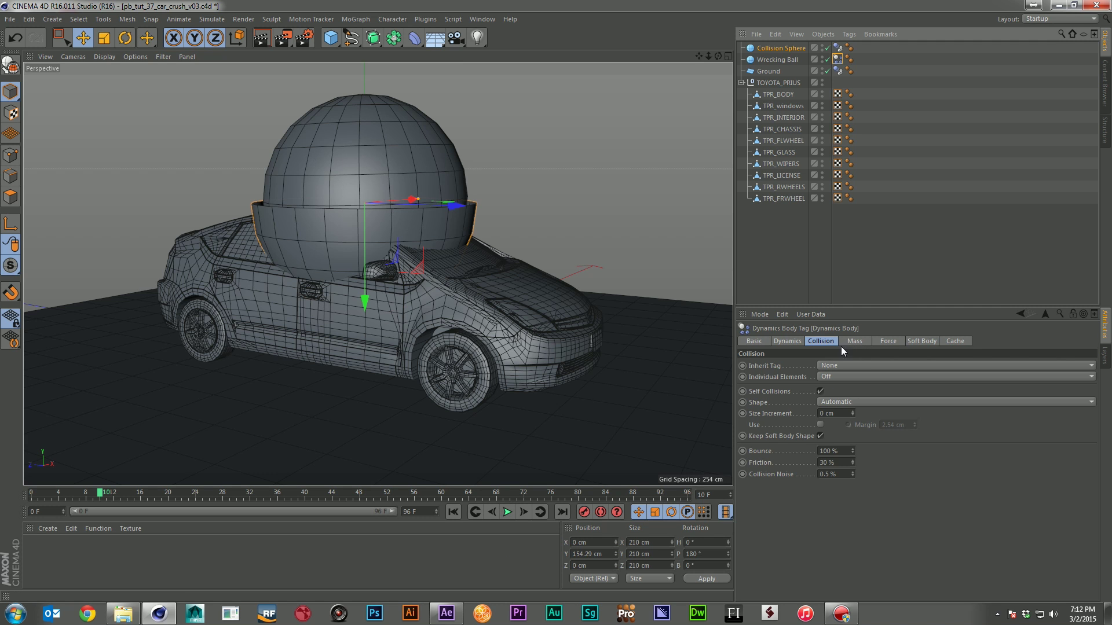
pyautogui.click(892, 340)
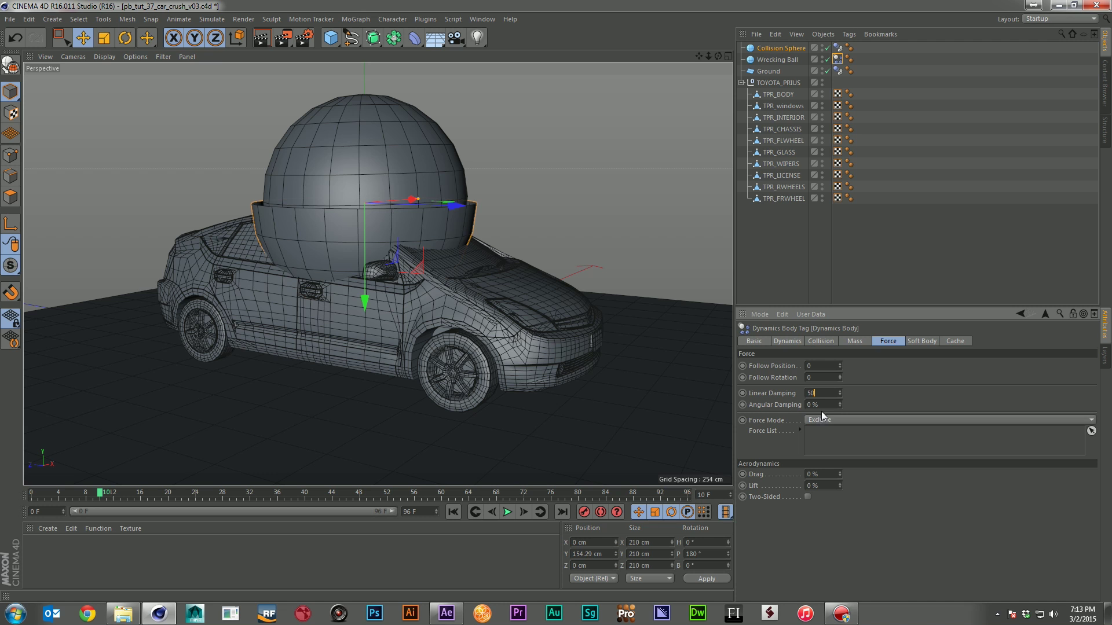
pyautogui.click(742, 393)
pyautogui.click(743, 405)
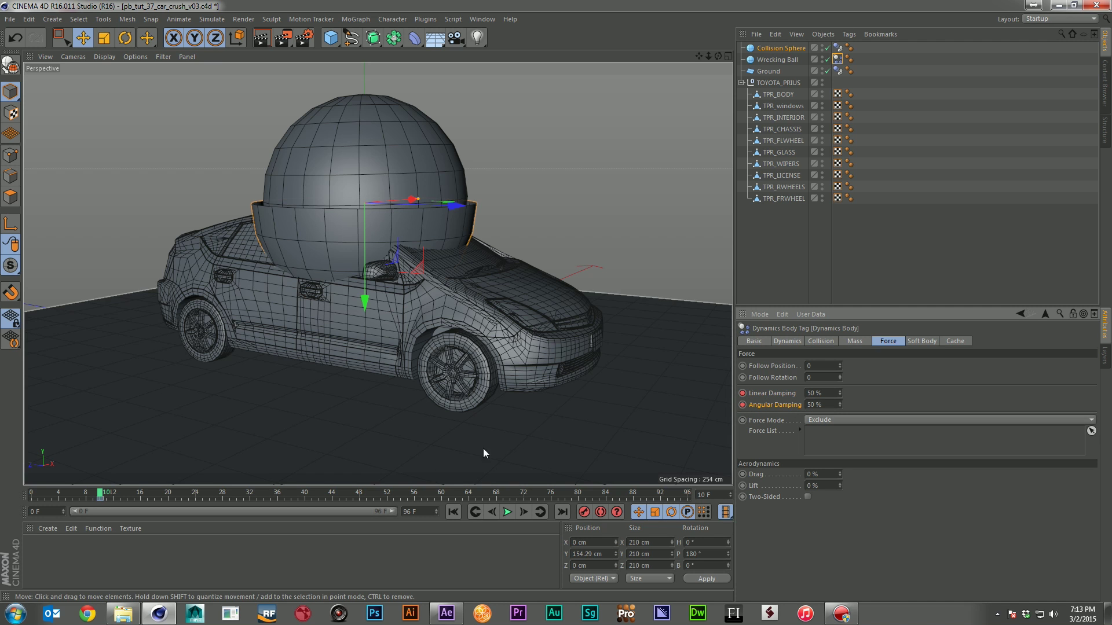
# Step: Keyframe the Wrecking Ball's linear and angular damping at 100% on frame 36
pyautogui.moveTo(100, 497); pyautogui.dragTo(276, 501)
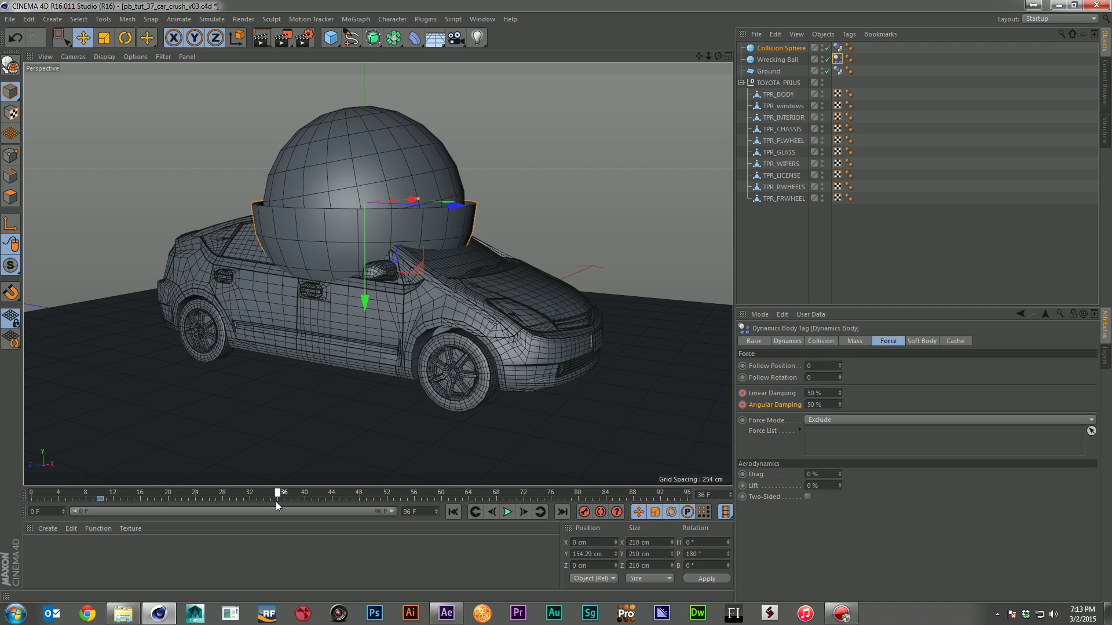
pyautogui.click(835, 393)
pyautogui.write('10')
pyautogui.write('100')
pyautogui.press('Return')
pyautogui.click(743, 393)
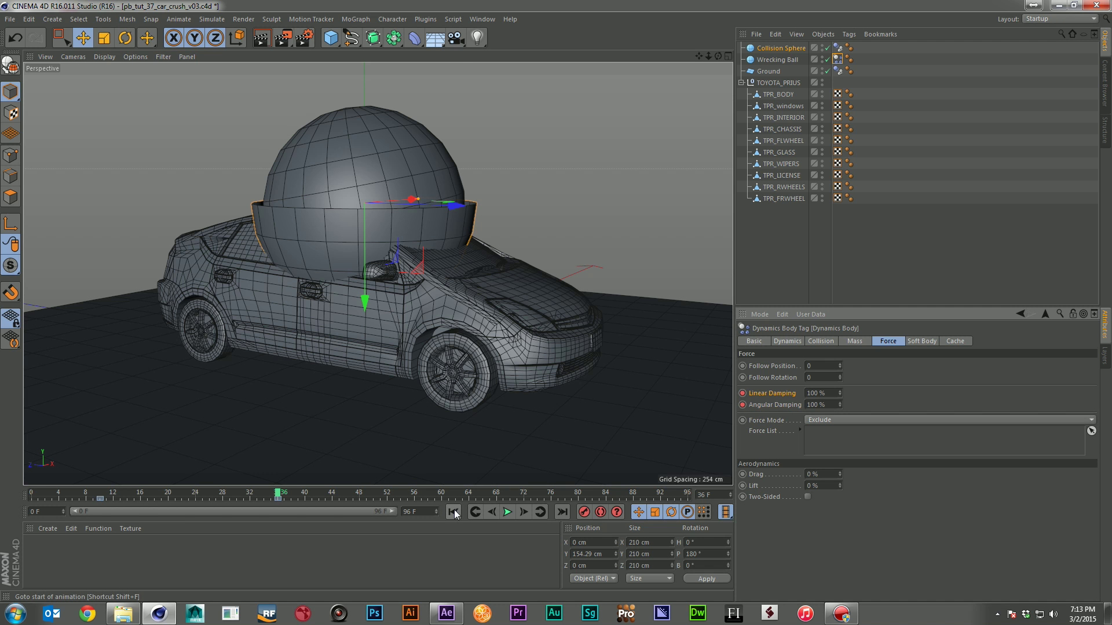
# Step: Play the simulation from the start to check how the animated damping settles the ball, and return to the first frame
pyautogui.click(453, 511)
pyautogui.click(509, 512)
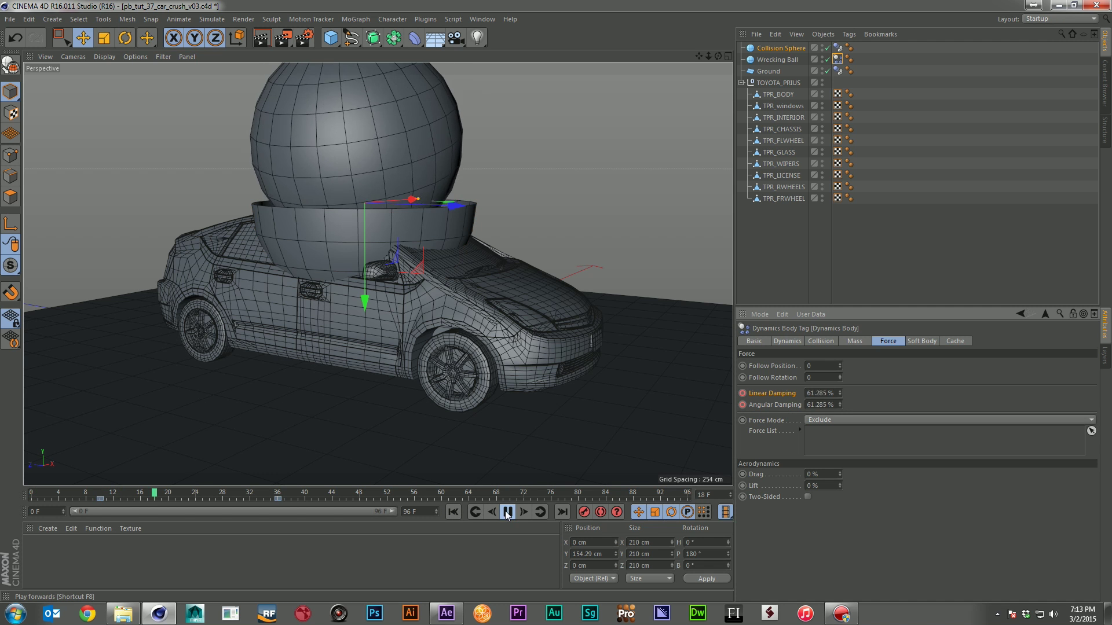
pyautogui.click(507, 512)
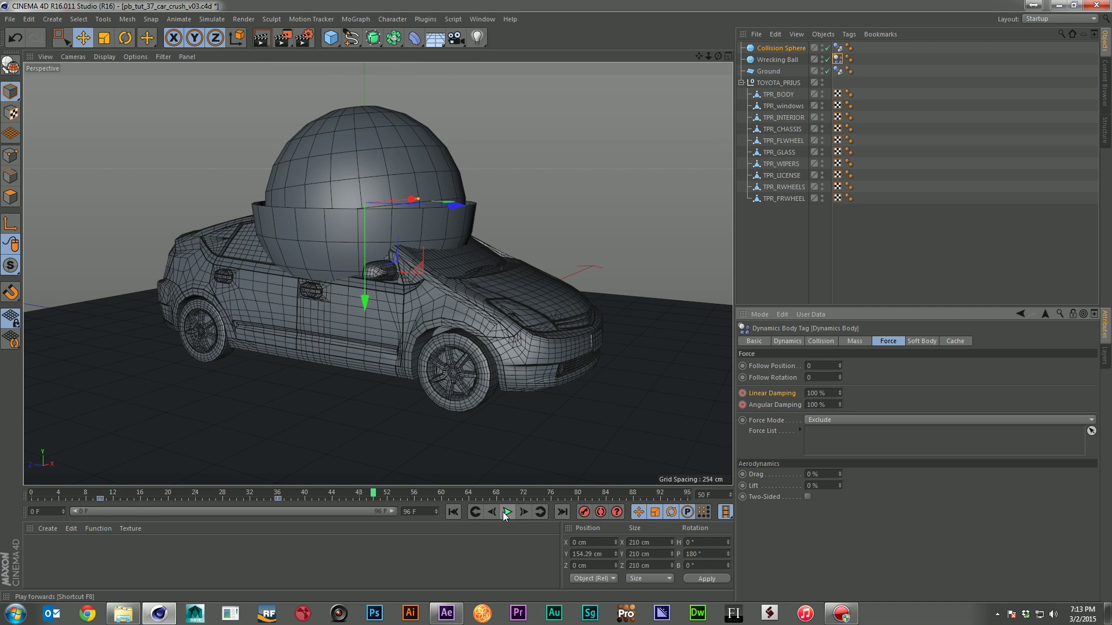
pyautogui.click(453, 512)
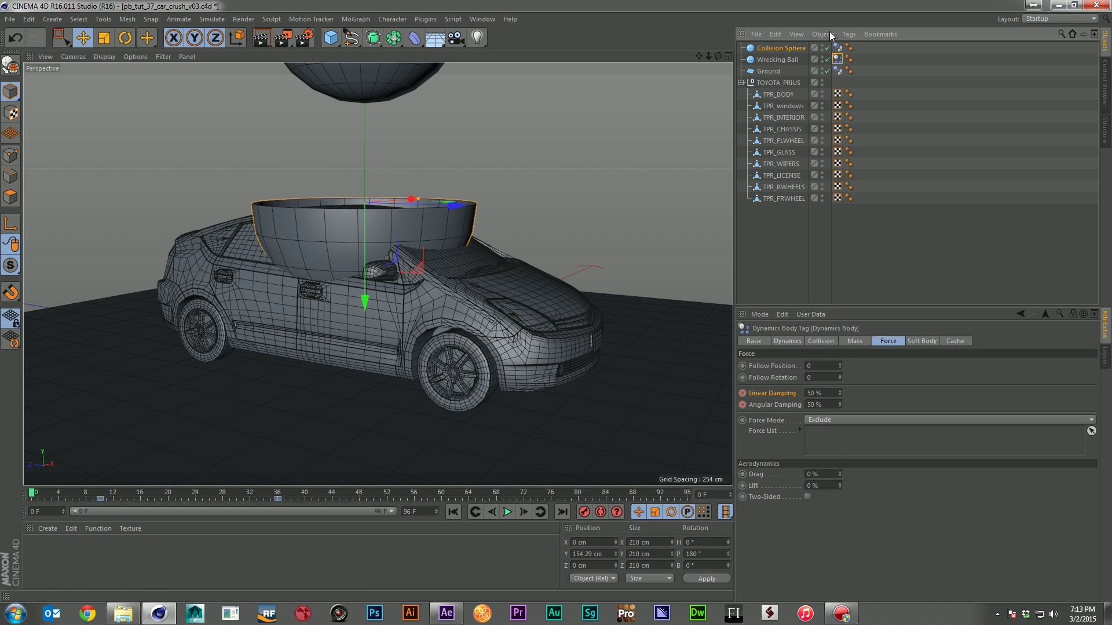
# Step: Set the Wrecking Ball's collision bounce to 50% and replay the simulation
pyautogui.click(820, 341)
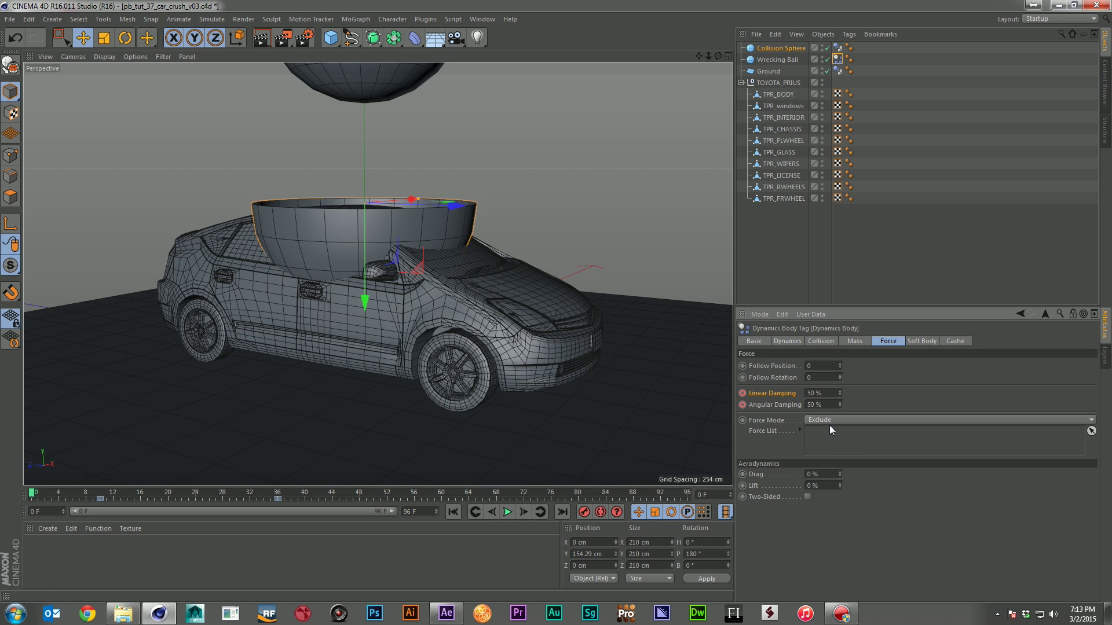
pyautogui.write('50')
pyautogui.press('Return')
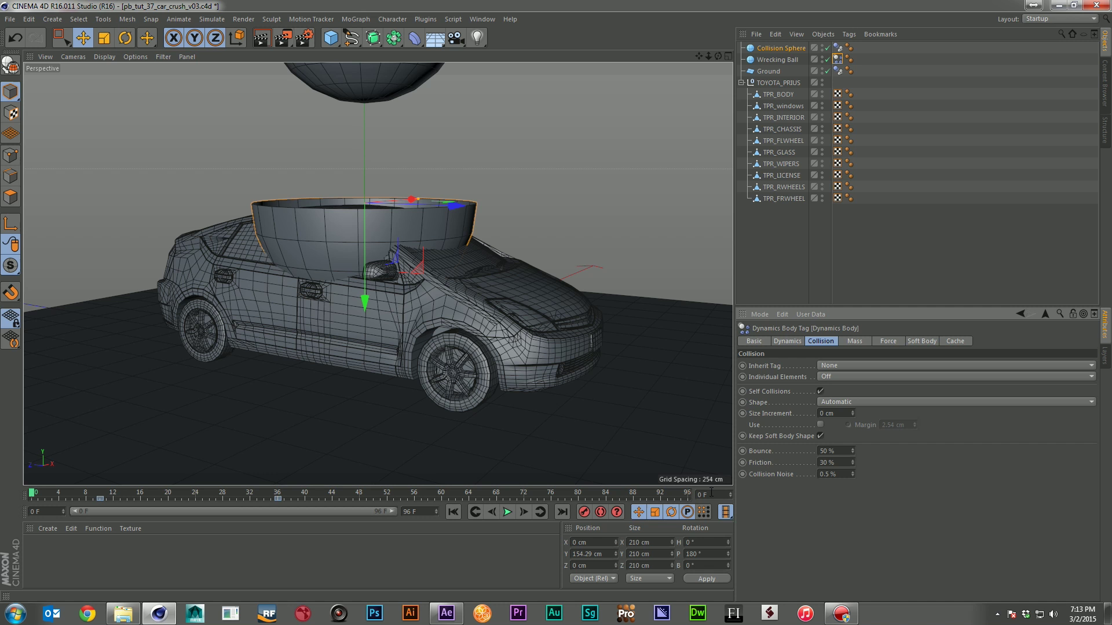
pyautogui.click(507, 512)
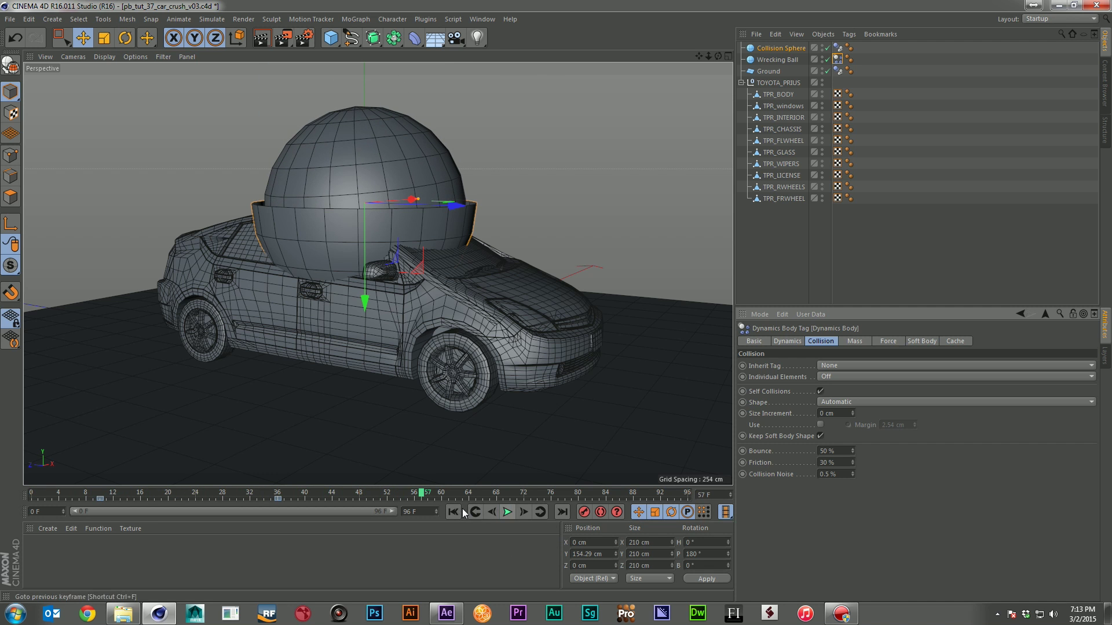
# Step: Play the simulation once more to check the 50% bounce, and return to the first frame
pyautogui.click(508, 512)
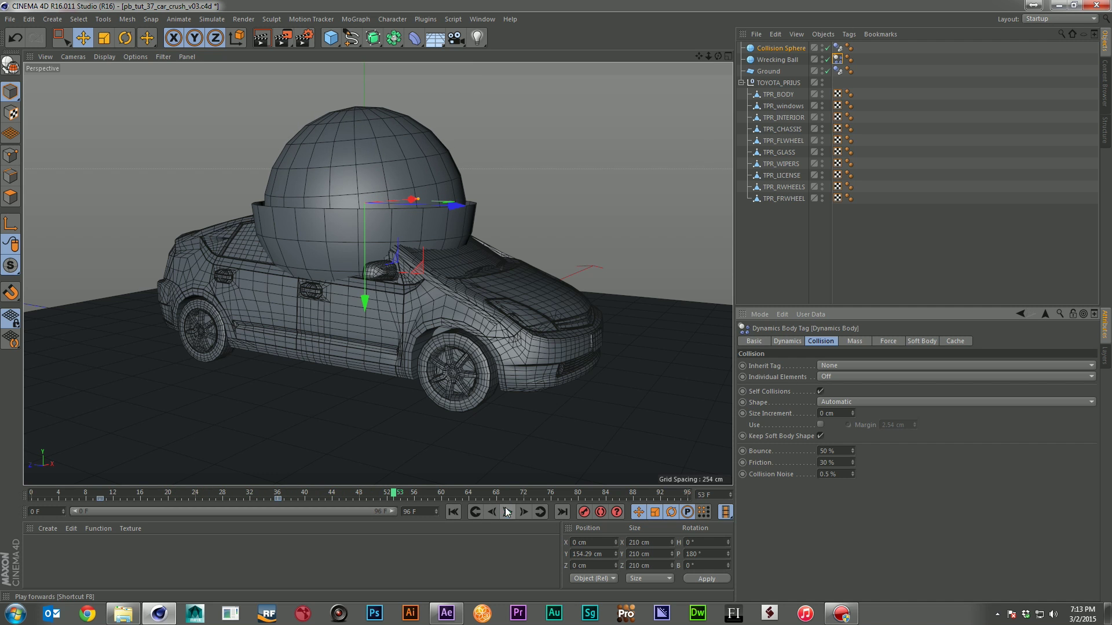
pyautogui.click(453, 512)
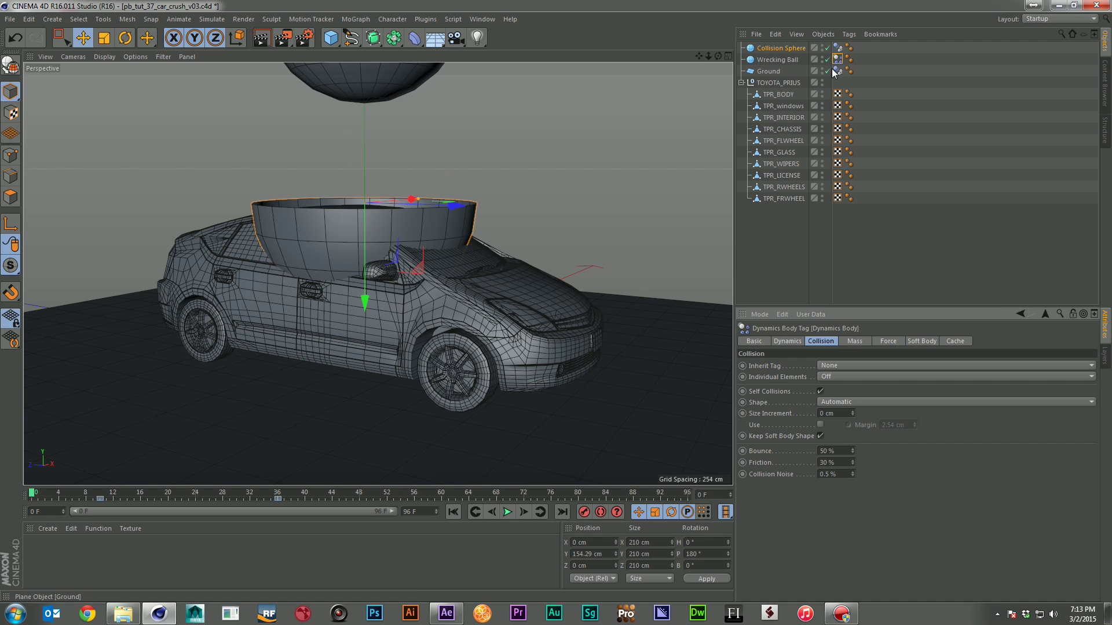
# Step: Bake the scene's dynamics simulation into the cache from the project's dynamics settings
pyautogui.click(886, 222)
pyautogui.click(886, 224)
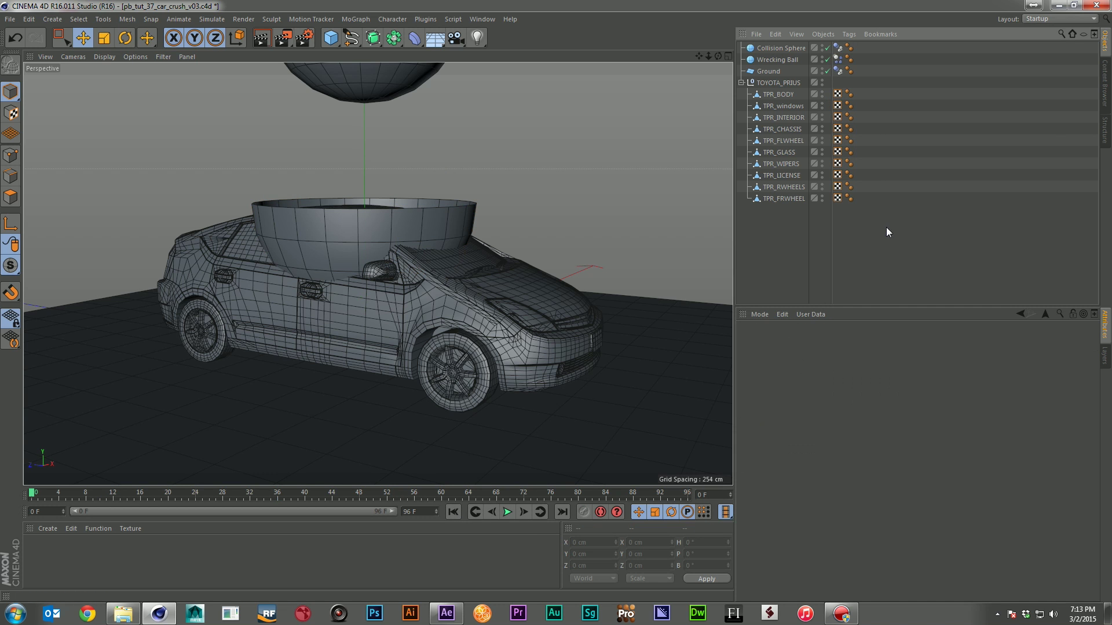
pyautogui.hotkey('ctrl', 'd')
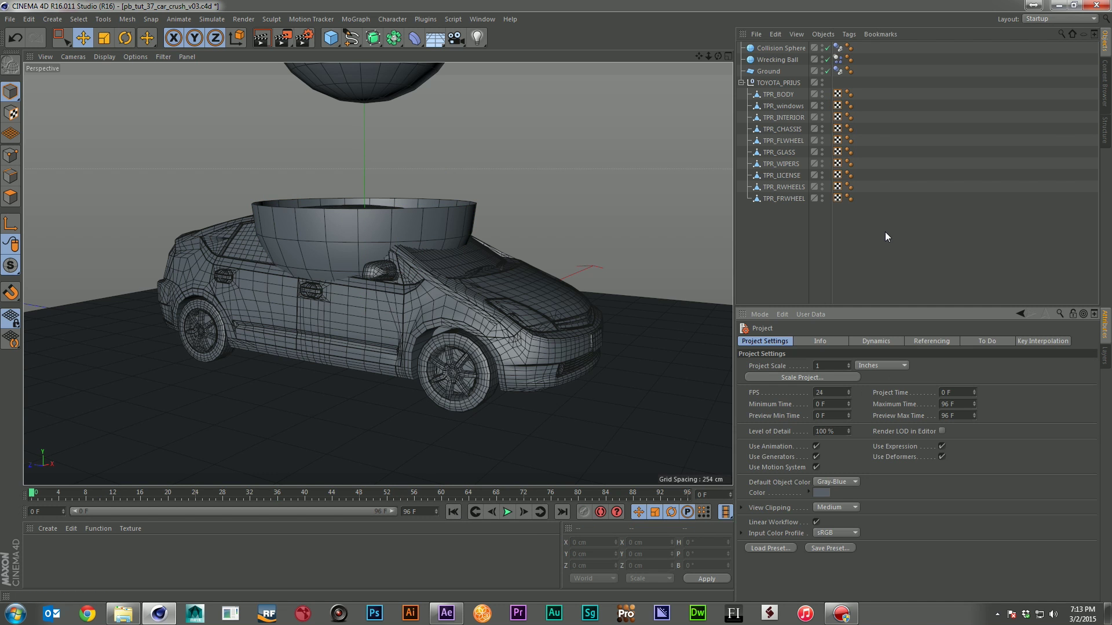
pyautogui.click(871, 342)
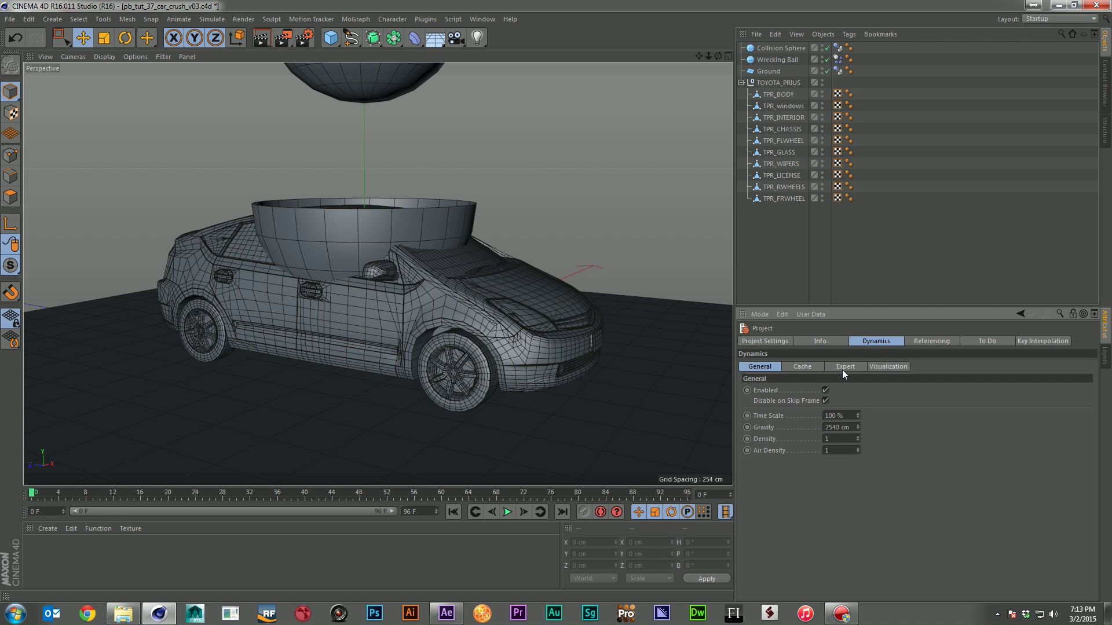
pyautogui.click(805, 366)
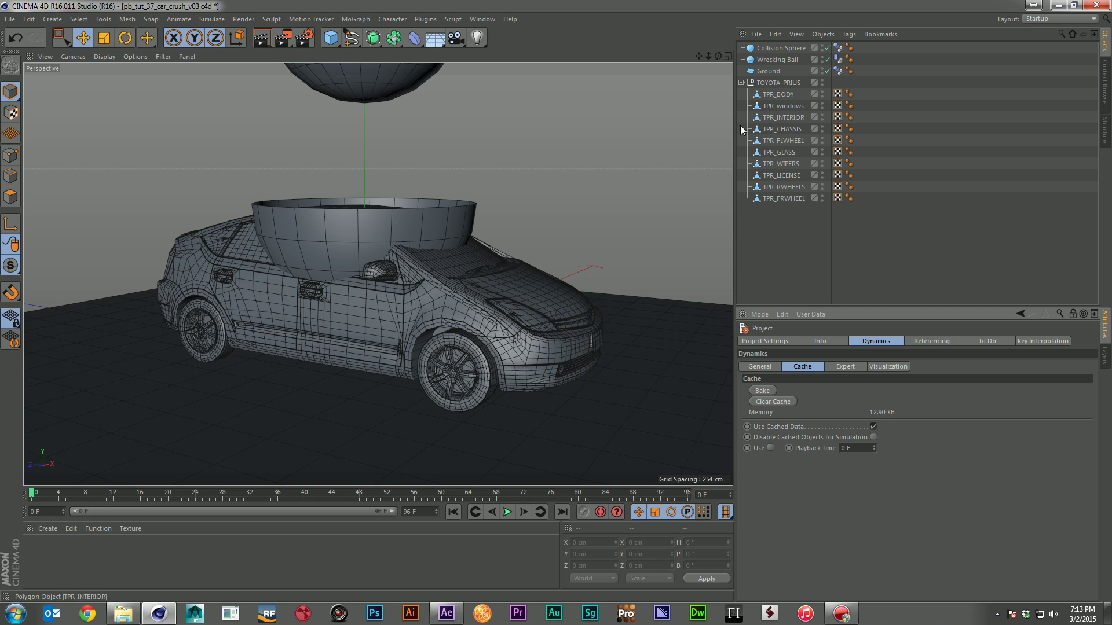
# Step: Play back the baked ball drop to check the cache, and return to the first frame
pyautogui.click(506, 512)
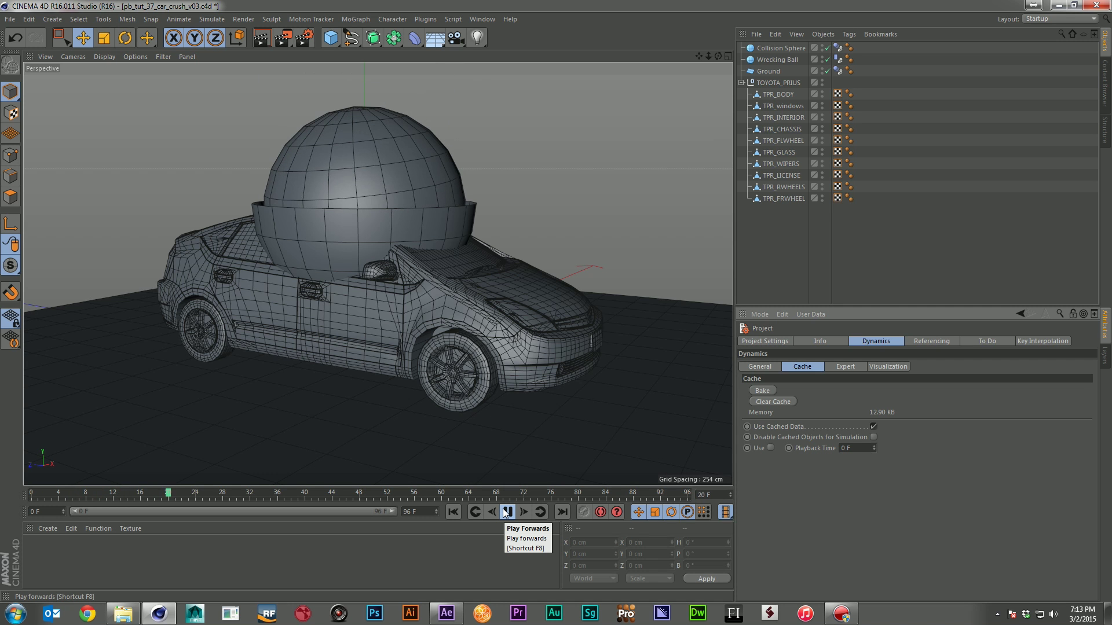
pyautogui.click(506, 512)
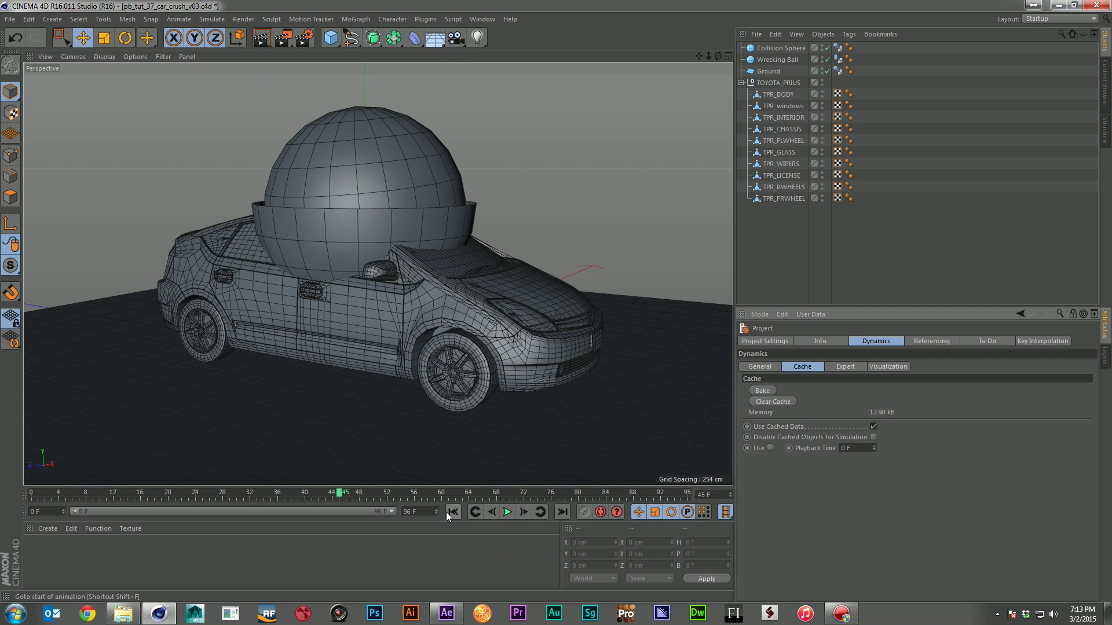
pyautogui.click(453, 512)
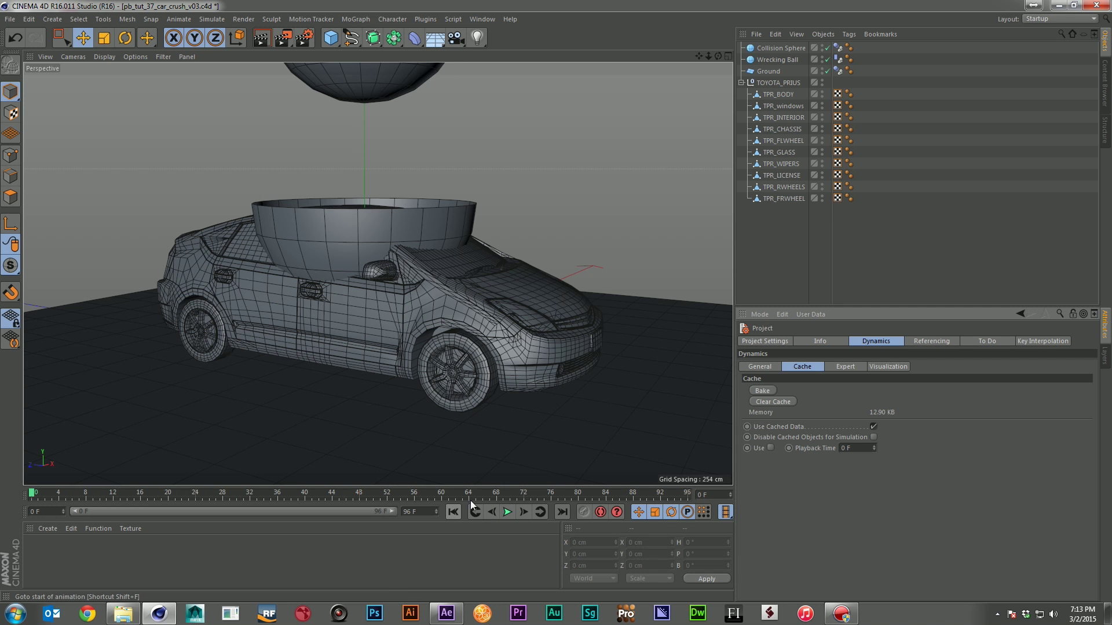
# Step: Hide the Collision Sphere and play the baked ball drop onto the car, returning to the first frame
pyautogui.click(822, 47)
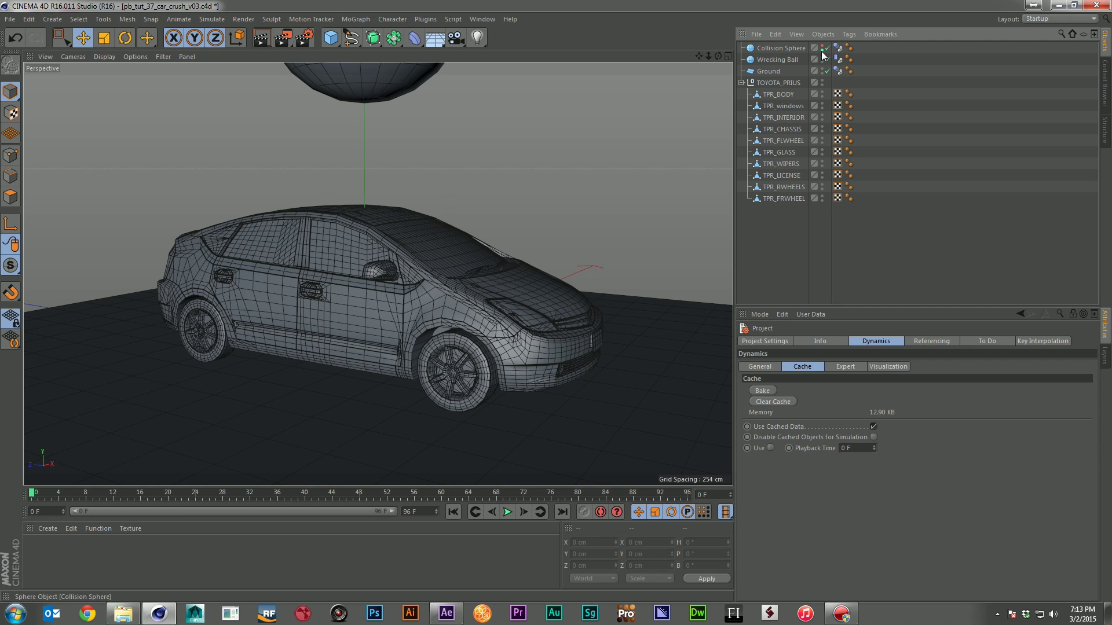
pyautogui.click(507, 512)
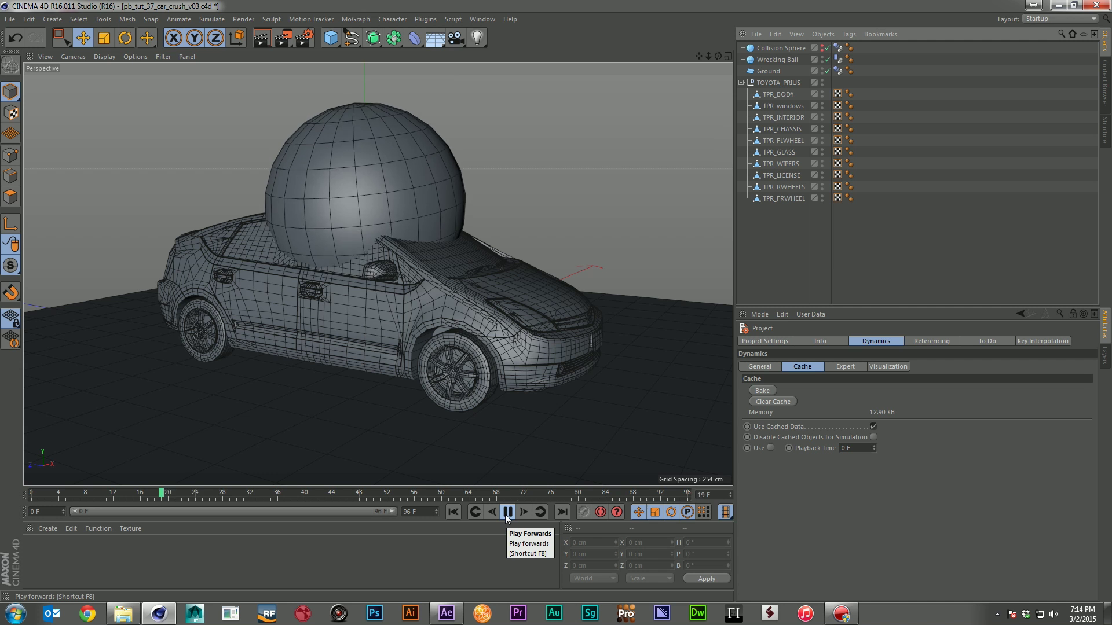
pyautogui.click(506, 513)
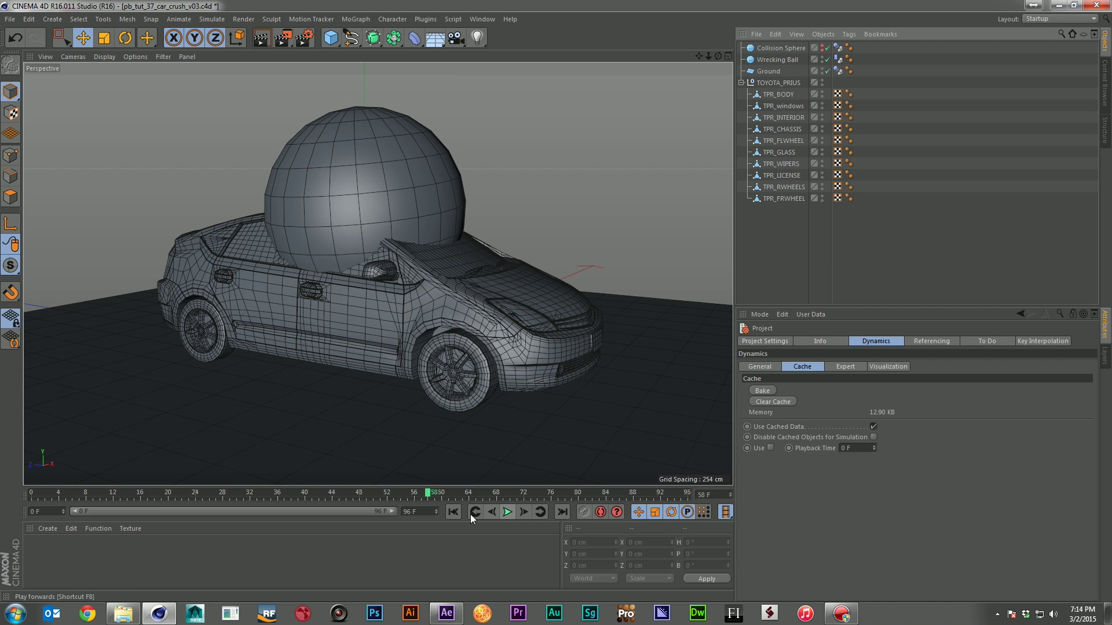
pyautogui.click(453, 512)
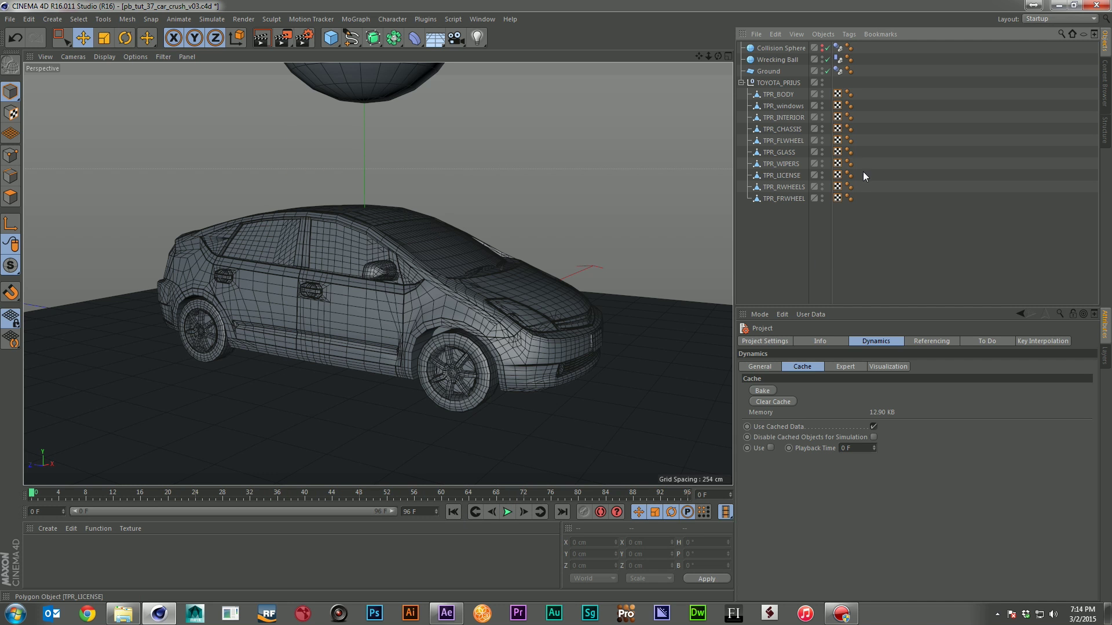
# Step: Add a Cloth simulation tag to TPR_BODY, deselect everything and save the project
pyautogui.rightClick(788, 98)
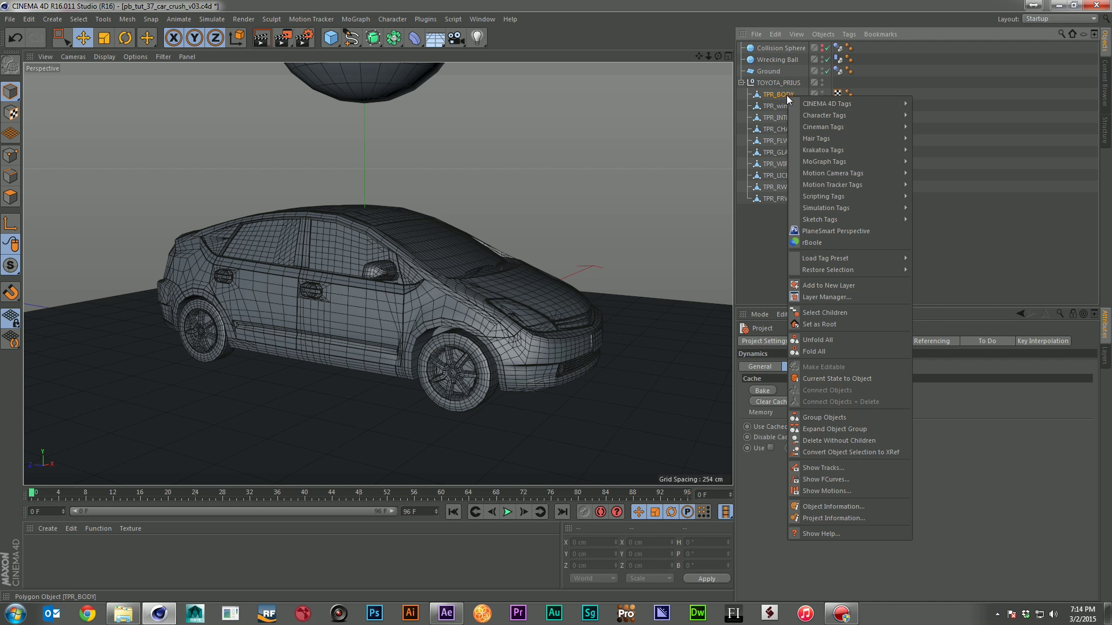
pyautogui.moveTo(839, 103)
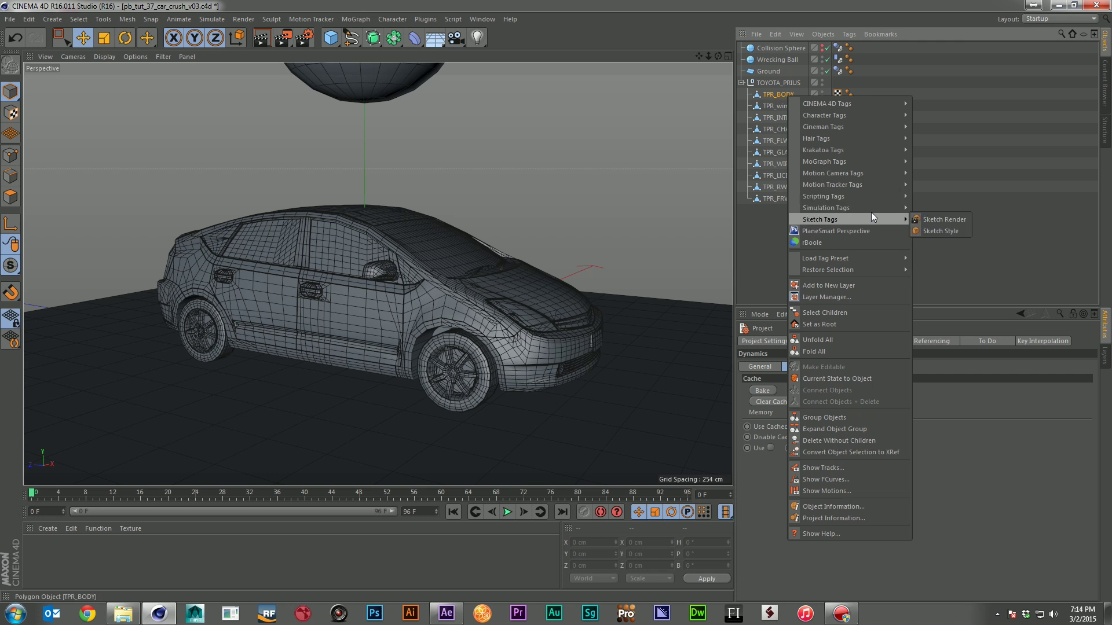
pyautogui.moveTo(871, 212)
pyautogui.click(944, 280)
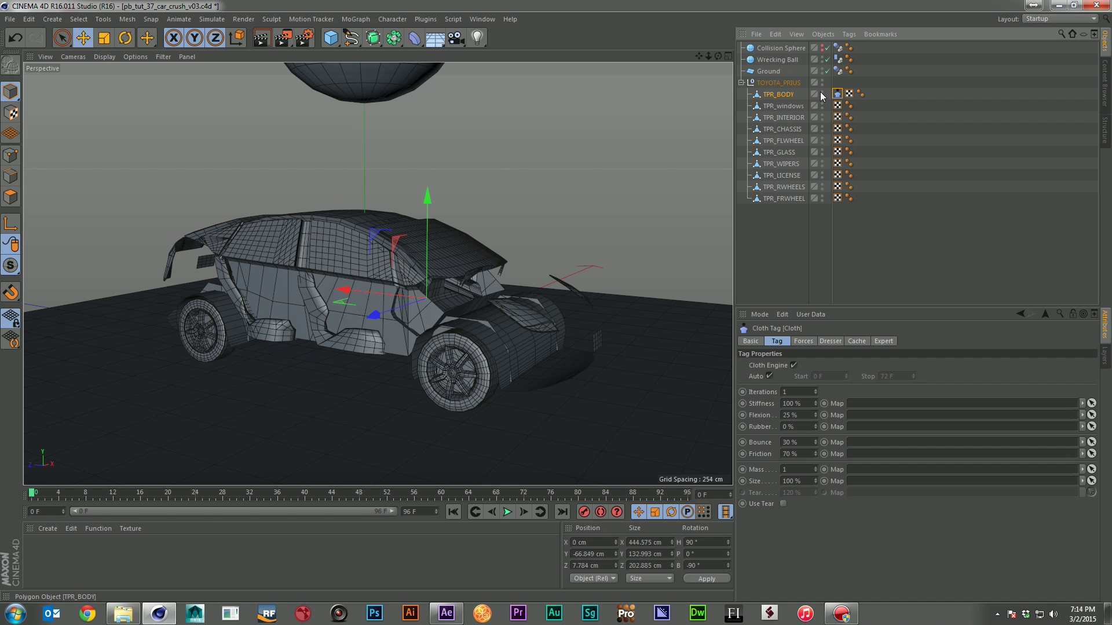
pyautogui.click(821, 91)
pyautogui.click(919, 201)
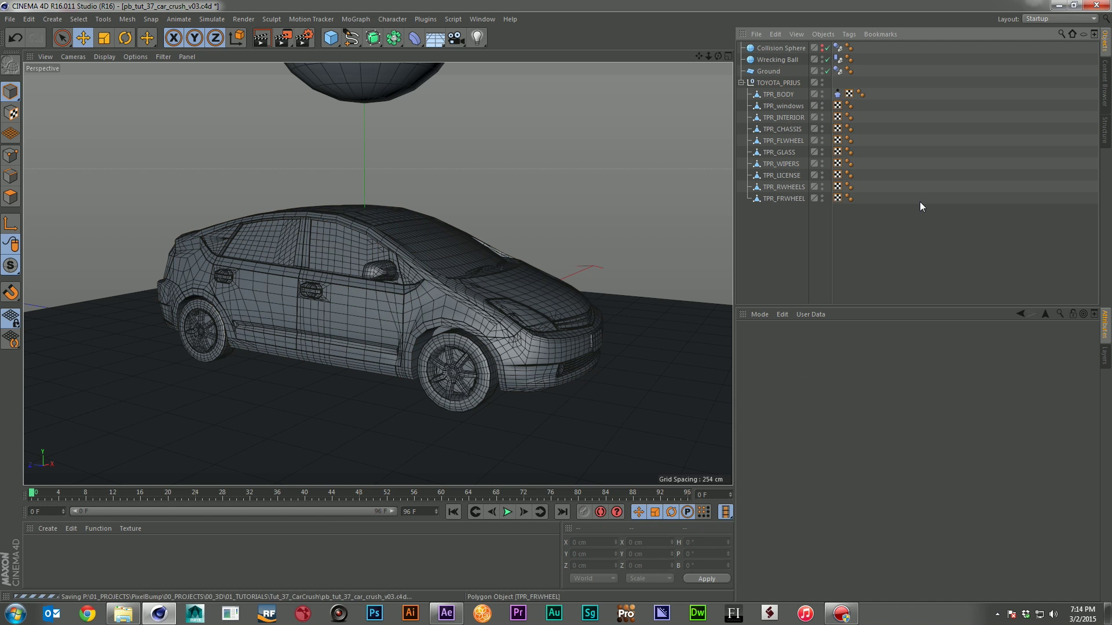
# Step: Play the simulation to check how the cloth car body behaves, and return to the first frame
pyautogui.click(503, 511)
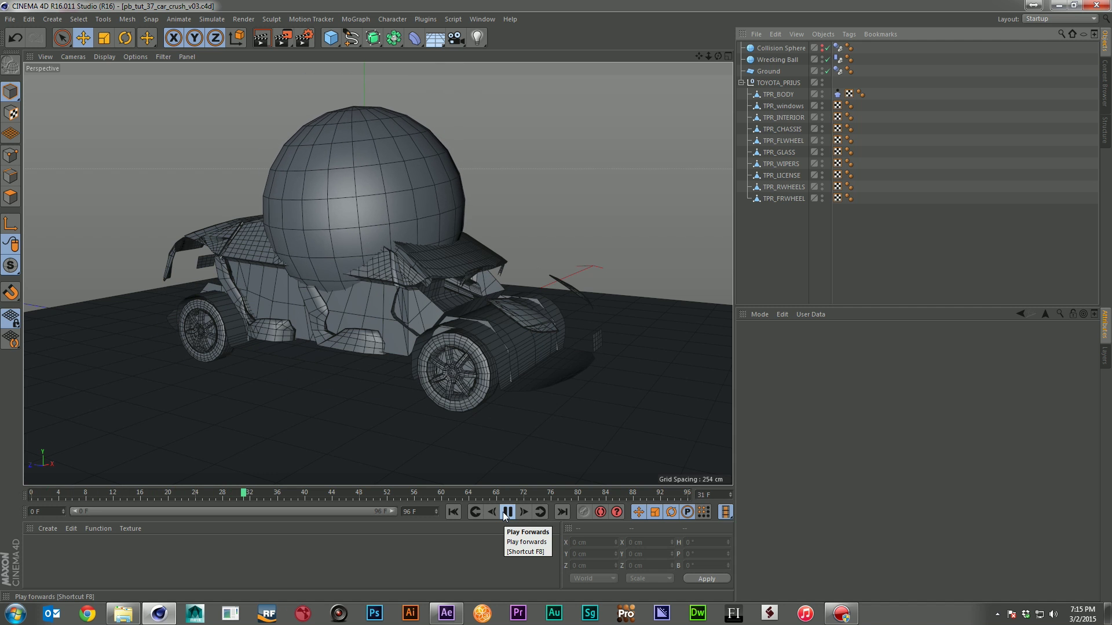
pyautogui.click(506, 512)
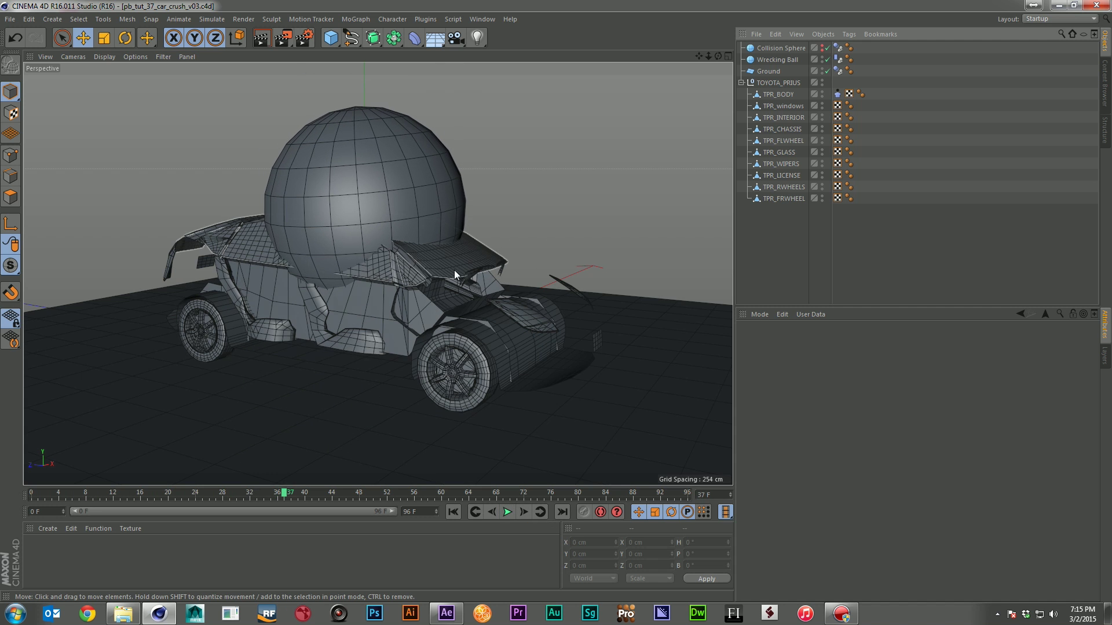
pyautogui.click(452, 512)
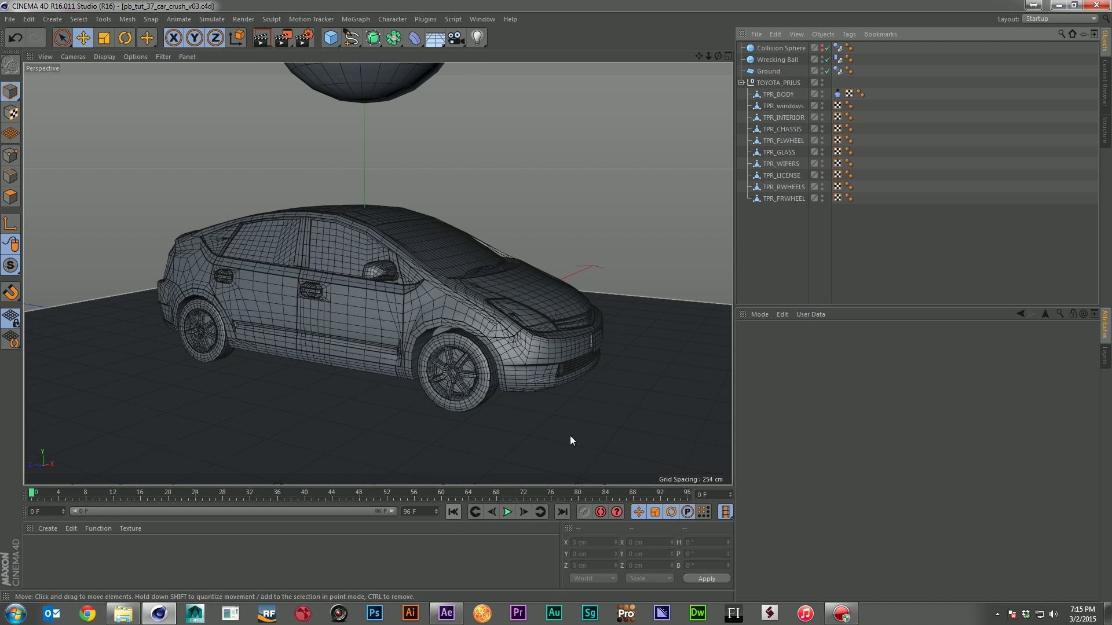
# Step: Add a Cloth Collider tag to the Ground and replay the simulation, returning to the first frame
pyautogui.rightClick(771, 71)
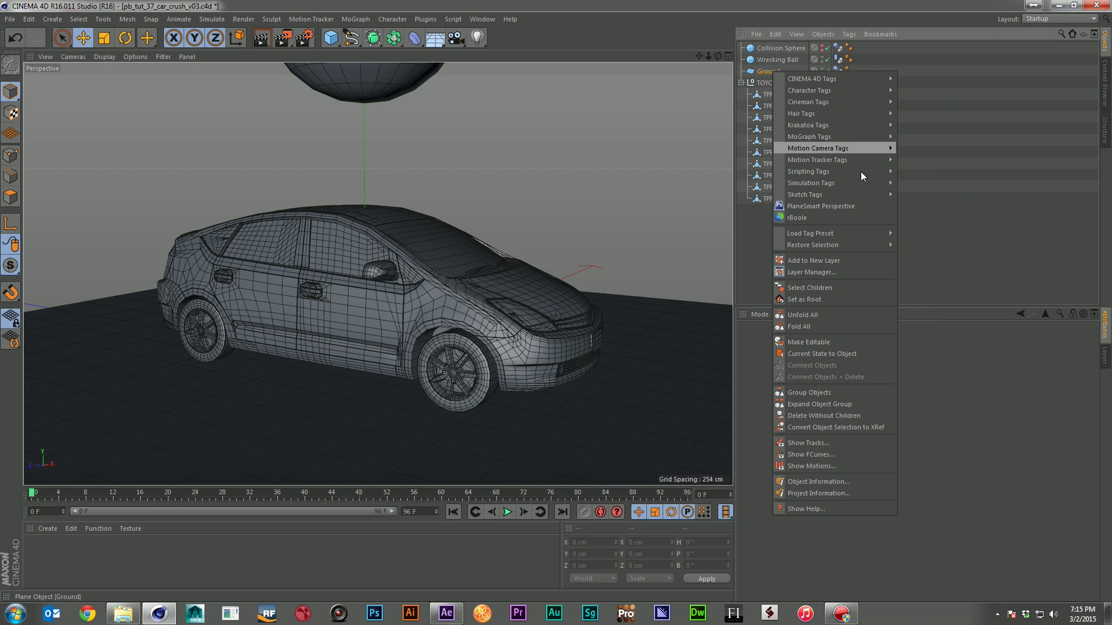
pyautogui.moveTo(859, 182)
pyautogui.click(923, 246)
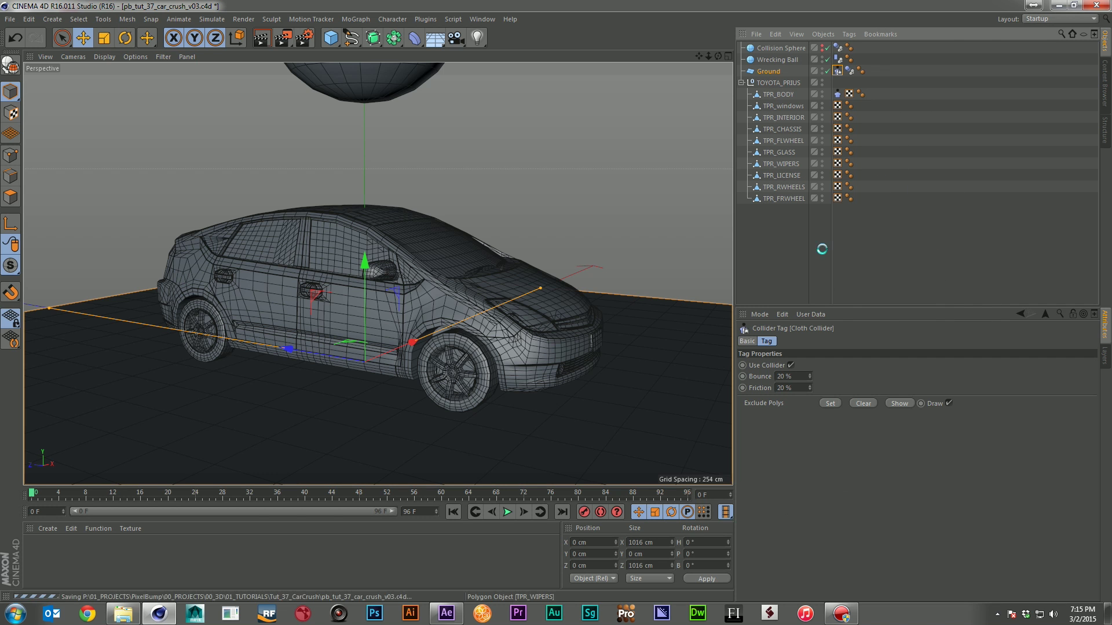
pyautogui.click(508, 512)
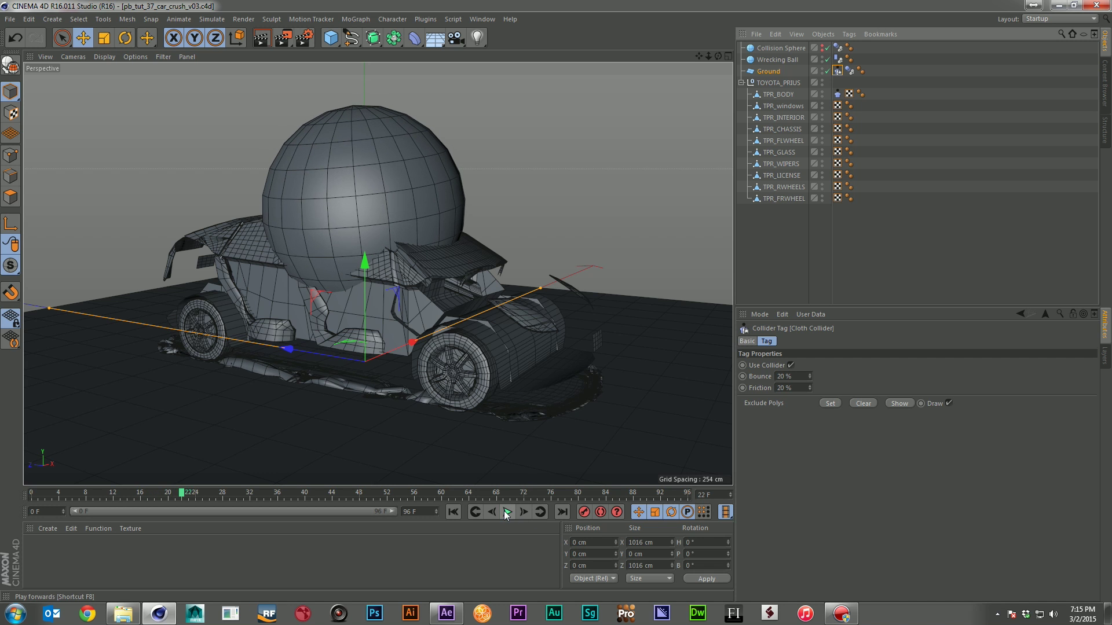
pyautogui.click(453, 511)
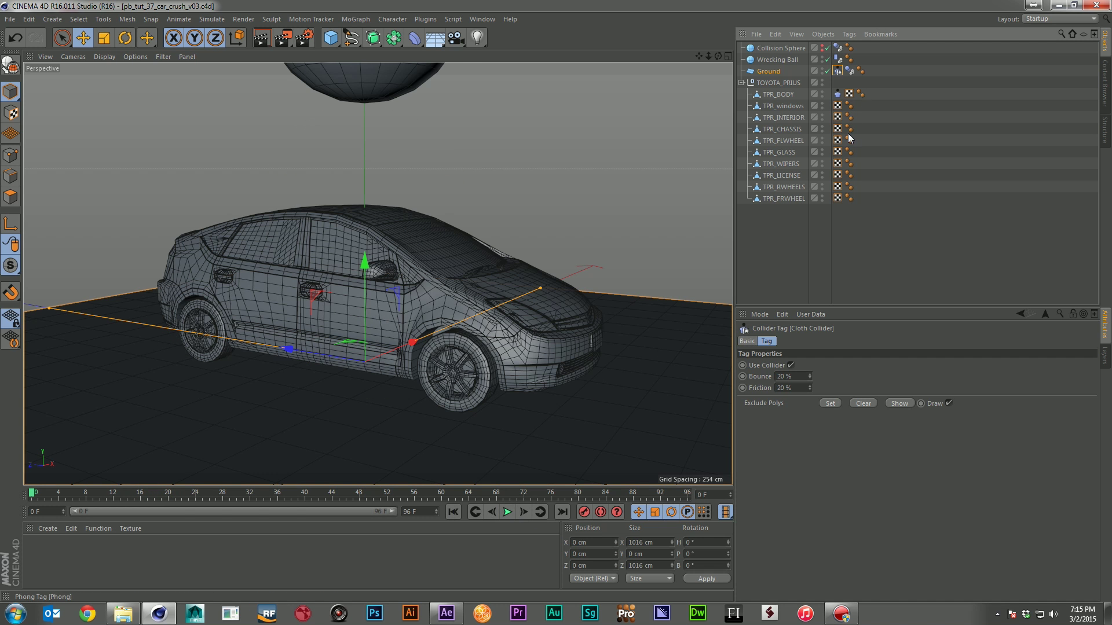
# Step: Set gravity and all wind forces of TPR_BODY's Cloth tag to 0, and its global drag to 50%
pyautogui.click(837, 93)
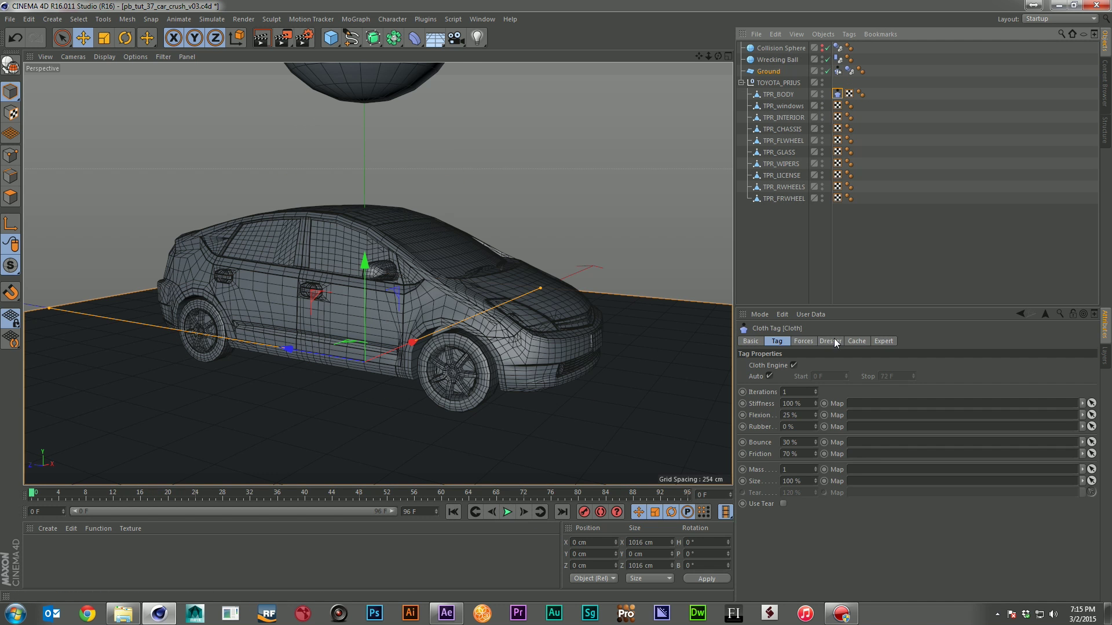
pyautogui.click(802, 341)
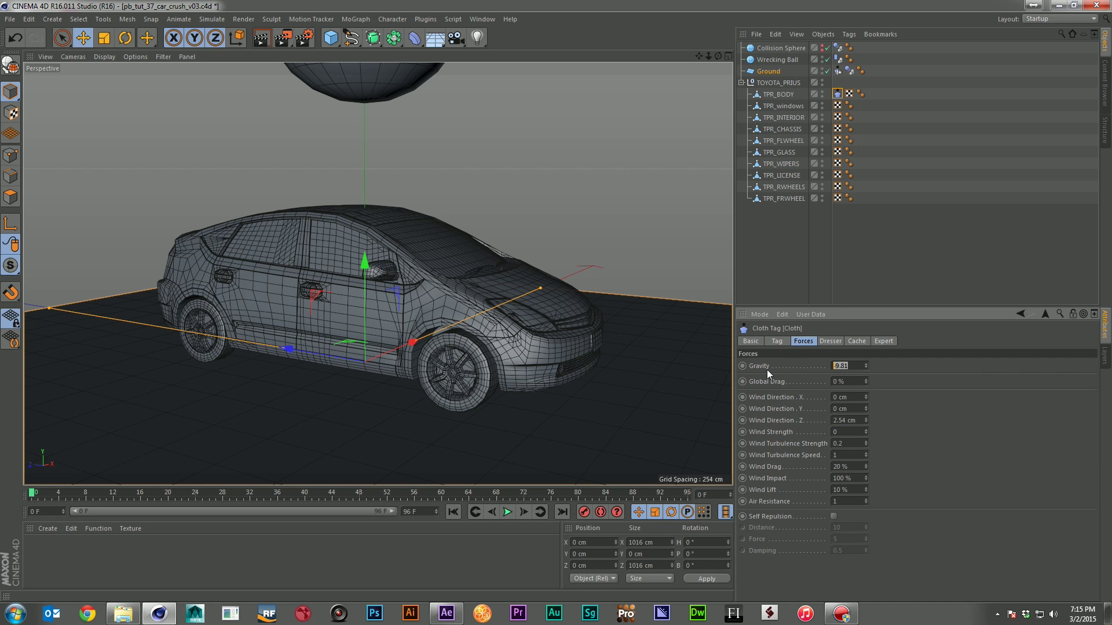
pyautogui.write('0')
pyautogui.doubleClick(853, 477)
pyautogui.write('0')
pyautogui.press('Return')
pyautogui.write('50')
pyautogui.press('Return')
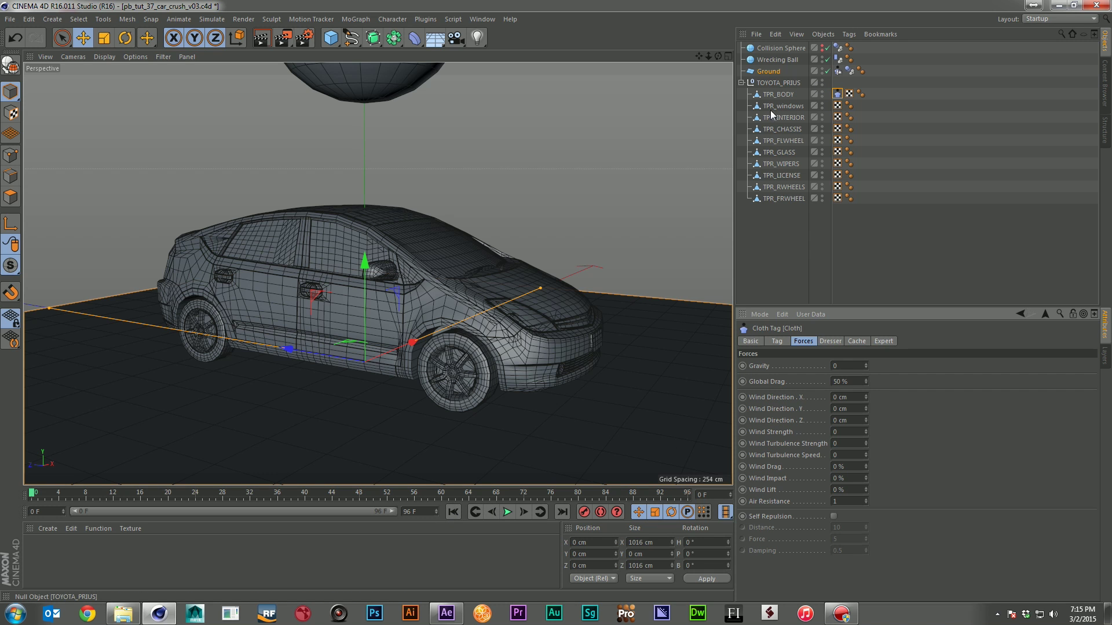
# Step: Play the simulation to check the car body with the new cloth forces, and return to the first frame
pyautogui.click(508, 511)
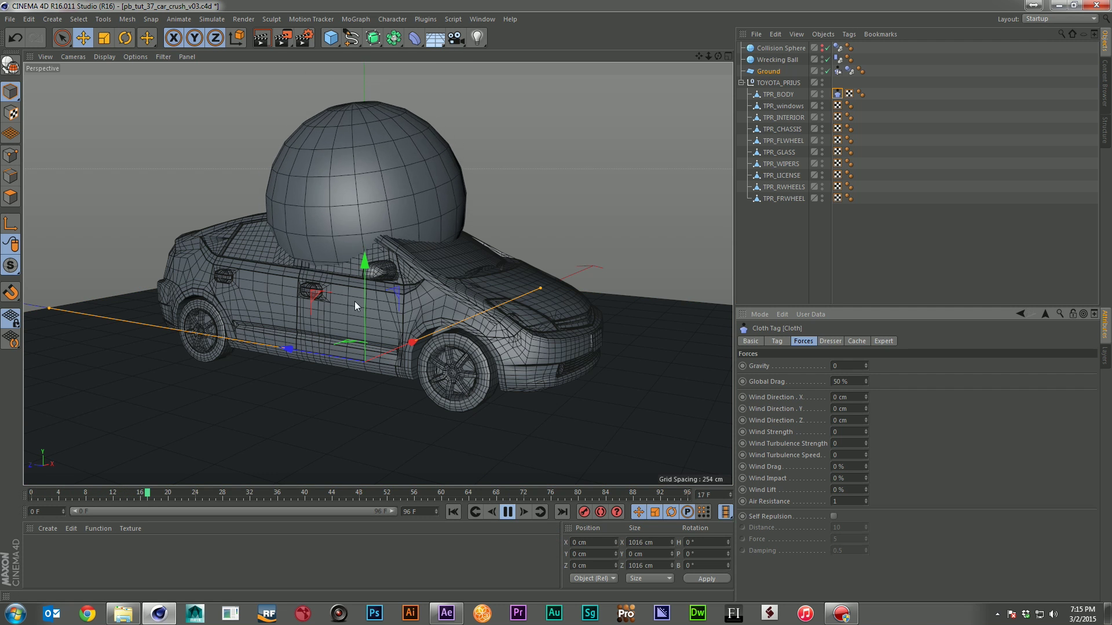
pyautogui.click(507, 512)
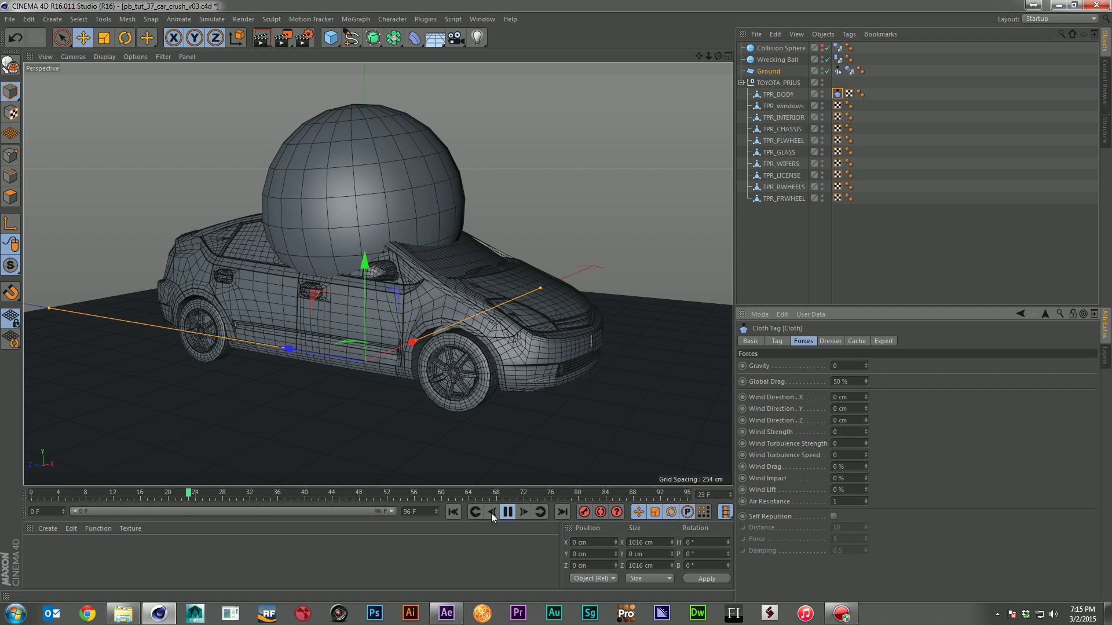
pyautogui.click(452, 512)
# Step: Add a Cloth Collider tag to the Wrecking Ball, deselect everything and save the project
pyautogui.rightClick(788, 58)
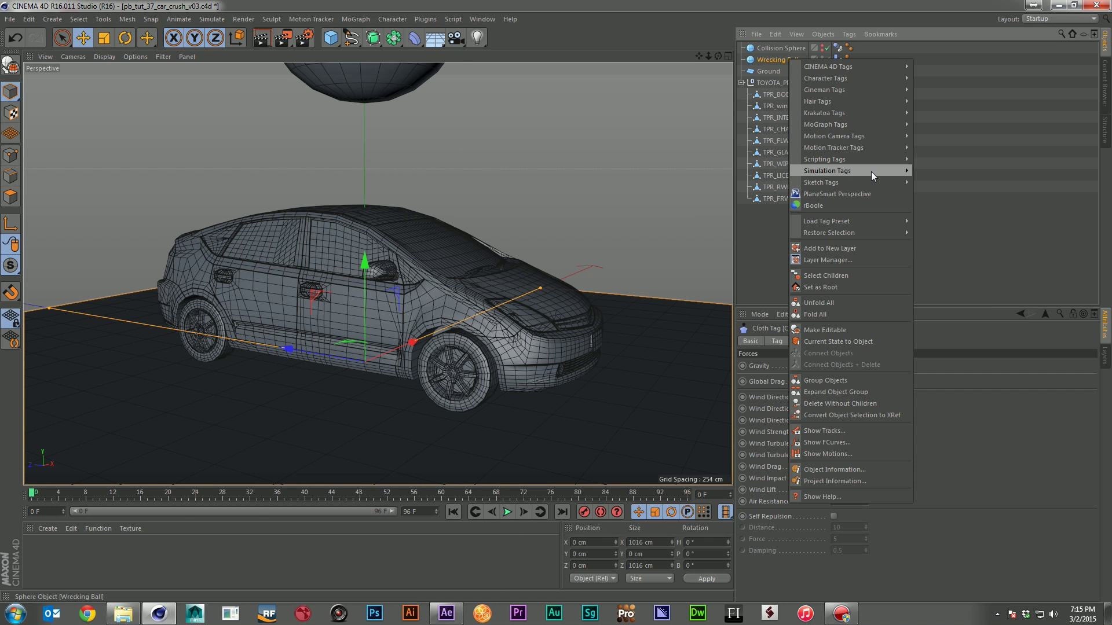
pyautogui.moveTo(894, 172)
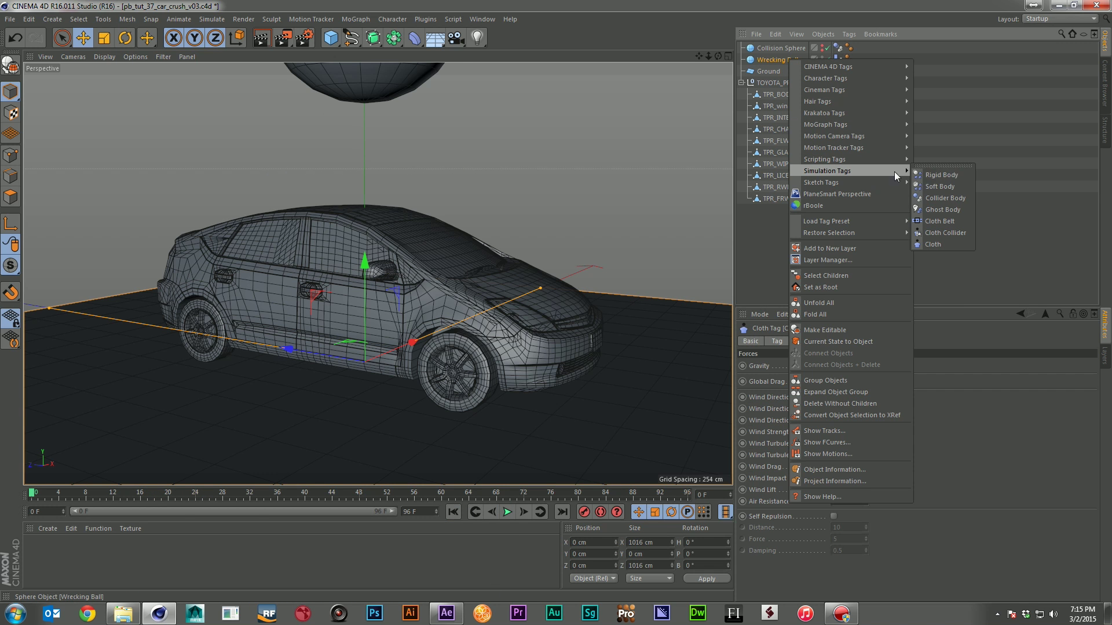
pyautogui.click(948, 232)
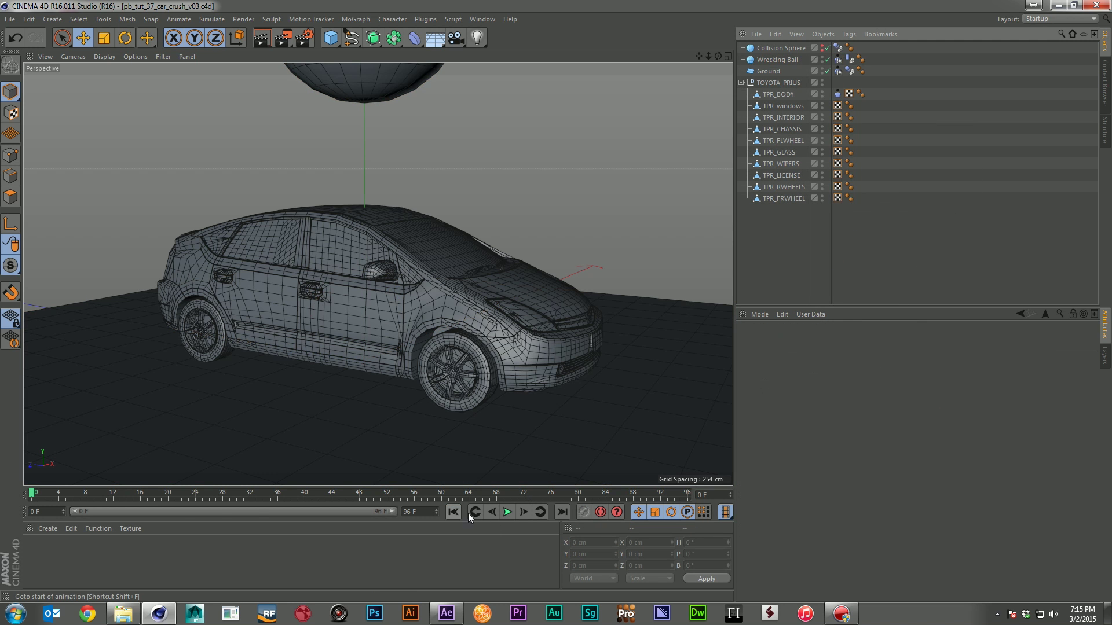
# Step: Play the simulation to examine the Wrecking Ball's impact on the cloth body, and return to the first frame
pyautogui.click(510, 508)
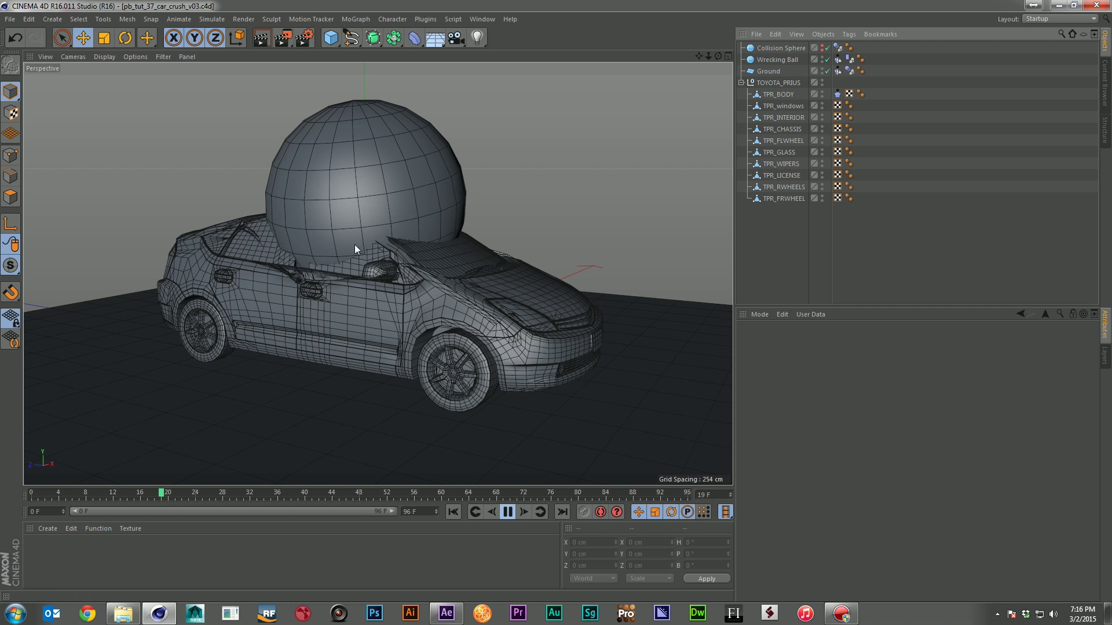
pyautogui.click(457, 515)
pyautogui.click(453, 513)
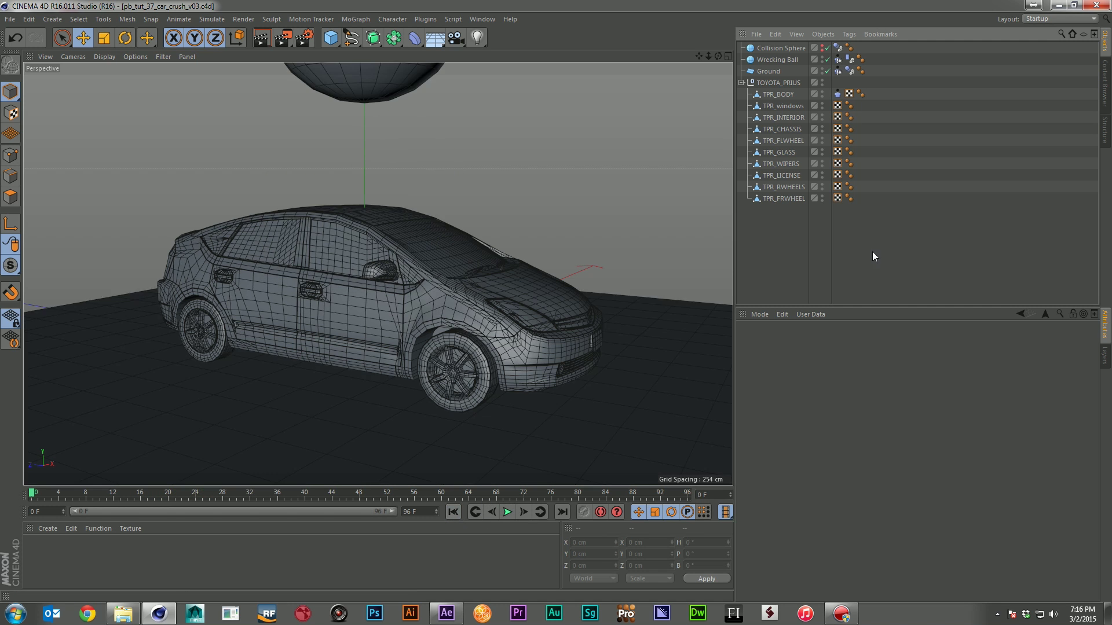
# Step: Move TPR_BODY out of the TOYOTA_PRIUS group, hide the group in the editor and deselect everything
pyautogui.click(837, 93)
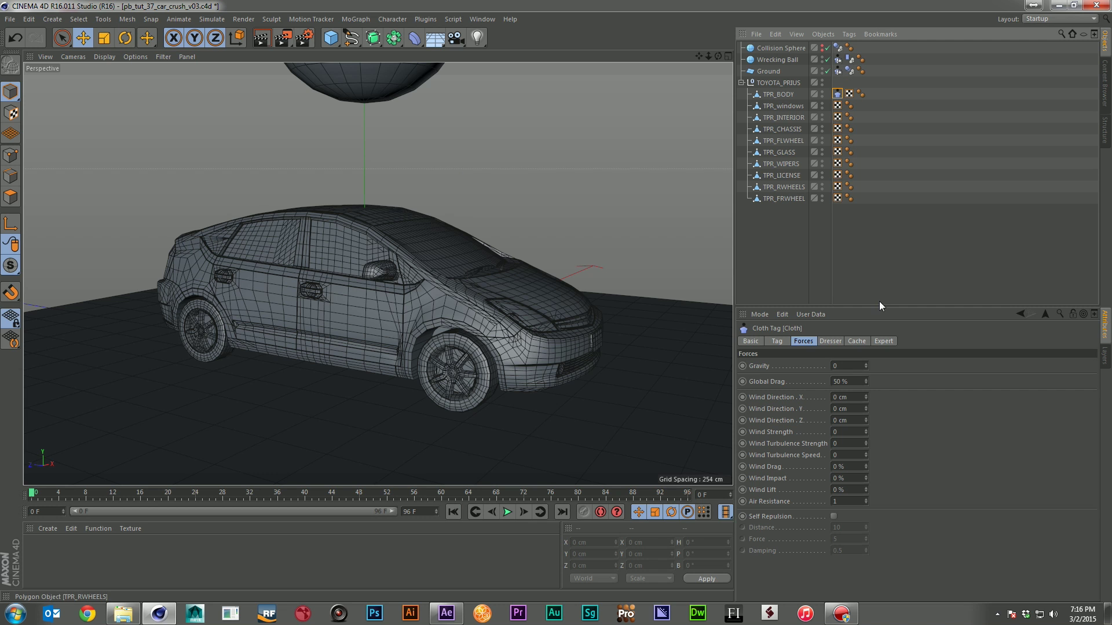
pyautogui.click(777, 341)
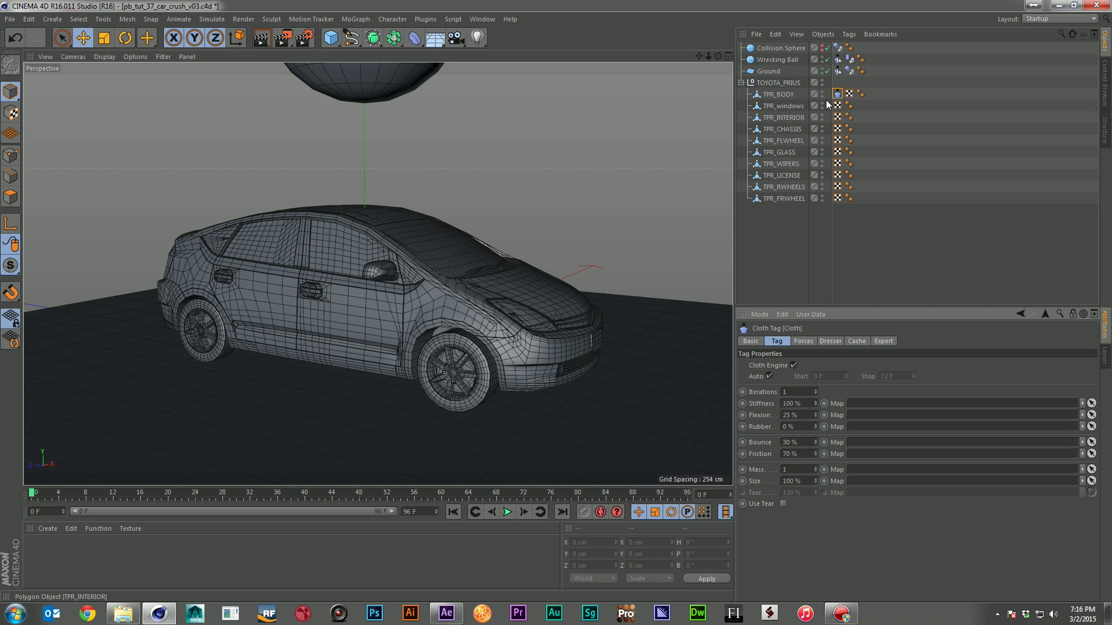
pyautogui.moveTo(786, 95); pyautogui.dragTo(775, 76)
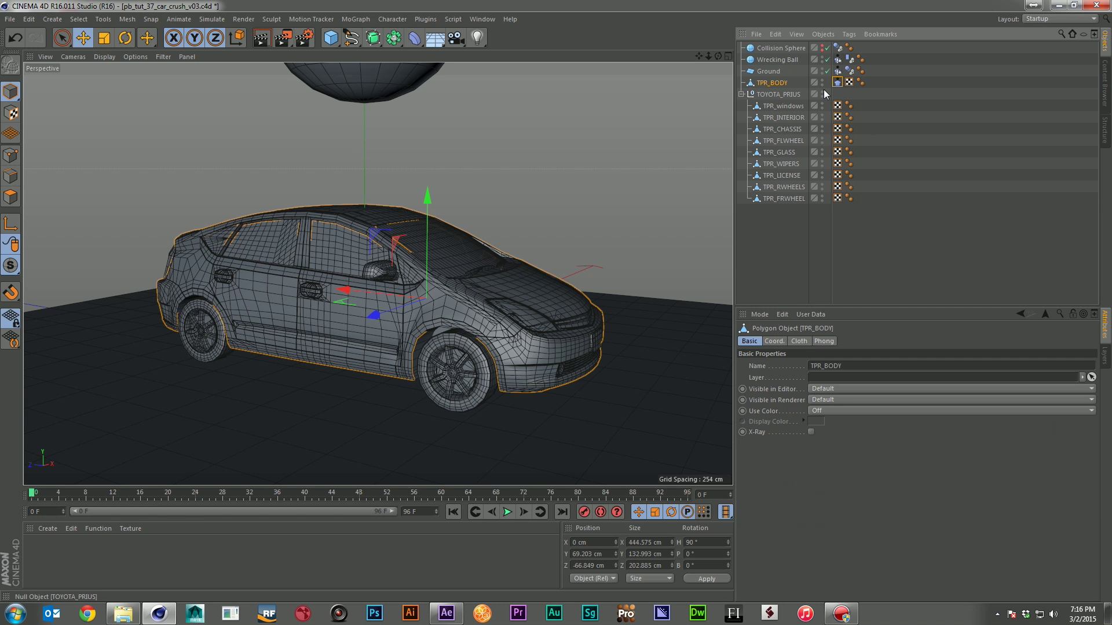
pyautogui.click(822, 93)
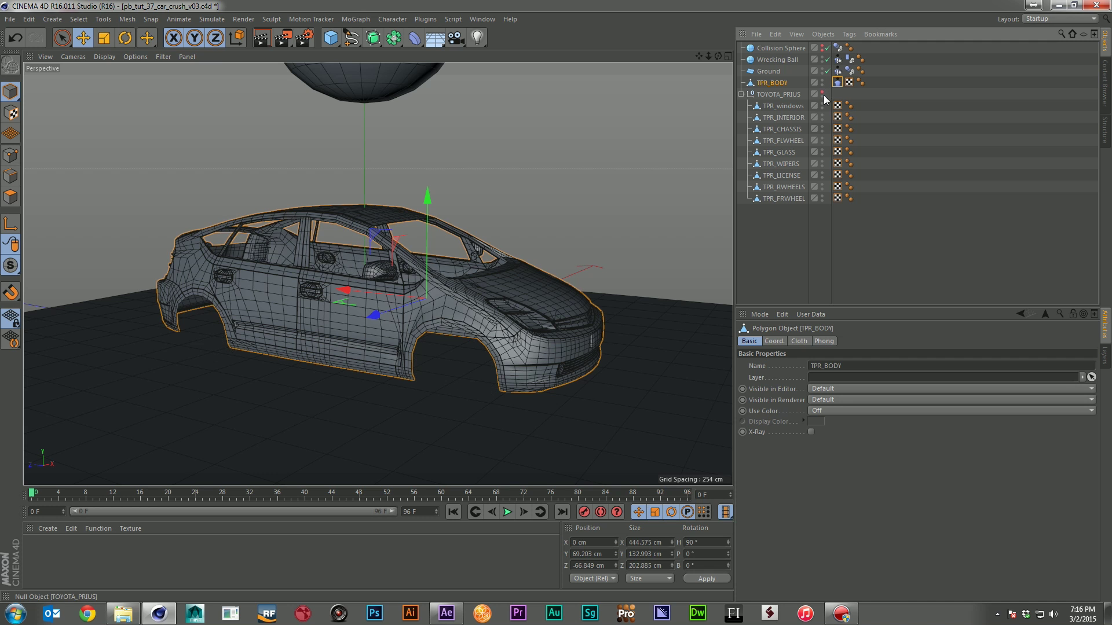
pyautogui.click(879, 137)
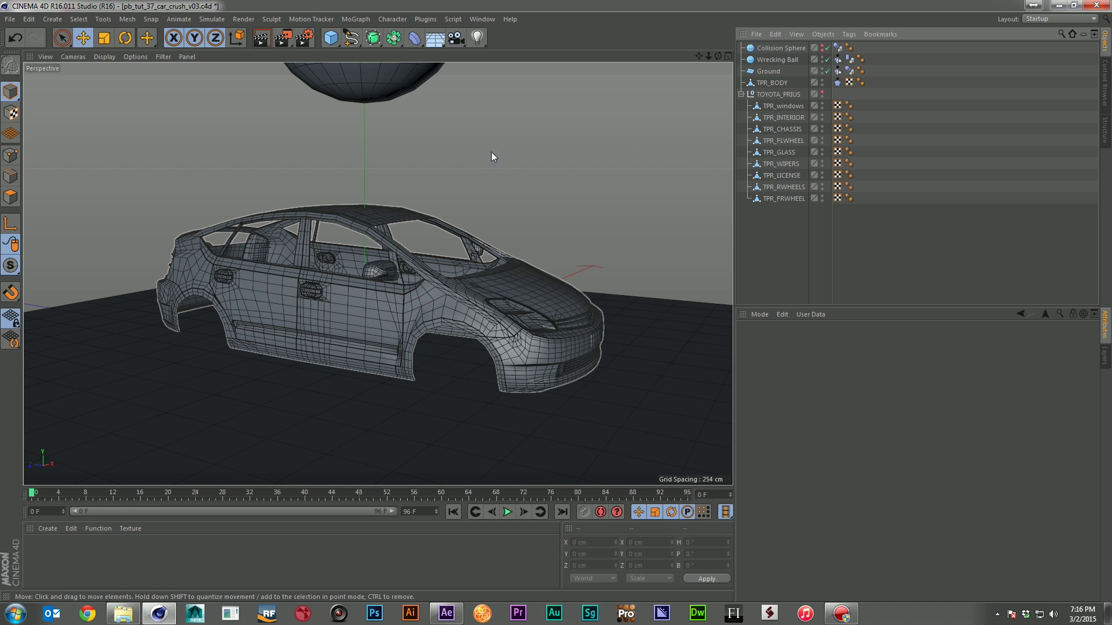
# Step: Set flexion to 5% and bounce and friction to 0% on TPR_BODY's Cloth tag, and test the playback from the first frame
pyautogui.click(837, 82)
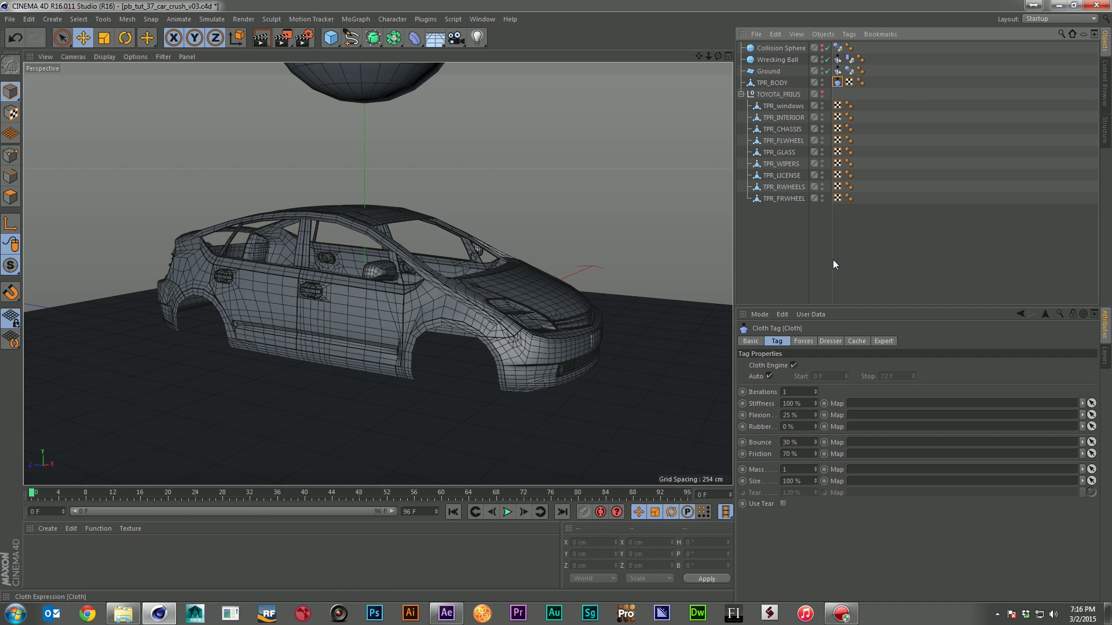
pyautogui.click(801, 415)
pyautogui.write('5')
pyautogui.press('Tab')
pyautogui.press('Tab')
pyautogui.write('0')
pyautogui.press('Return')
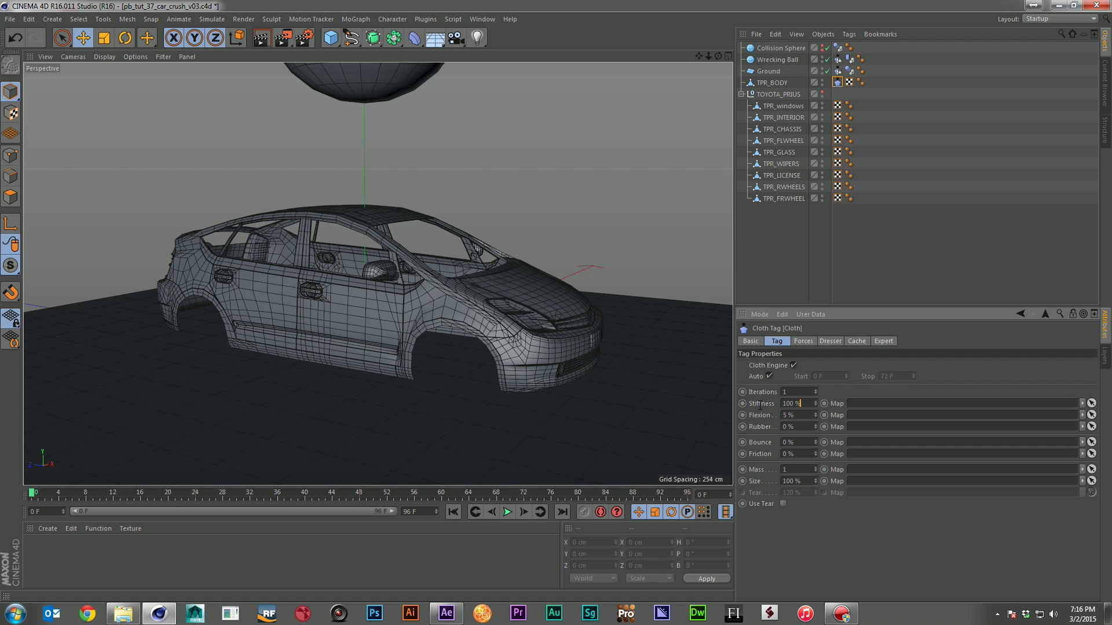
pyautogui.press('Return')
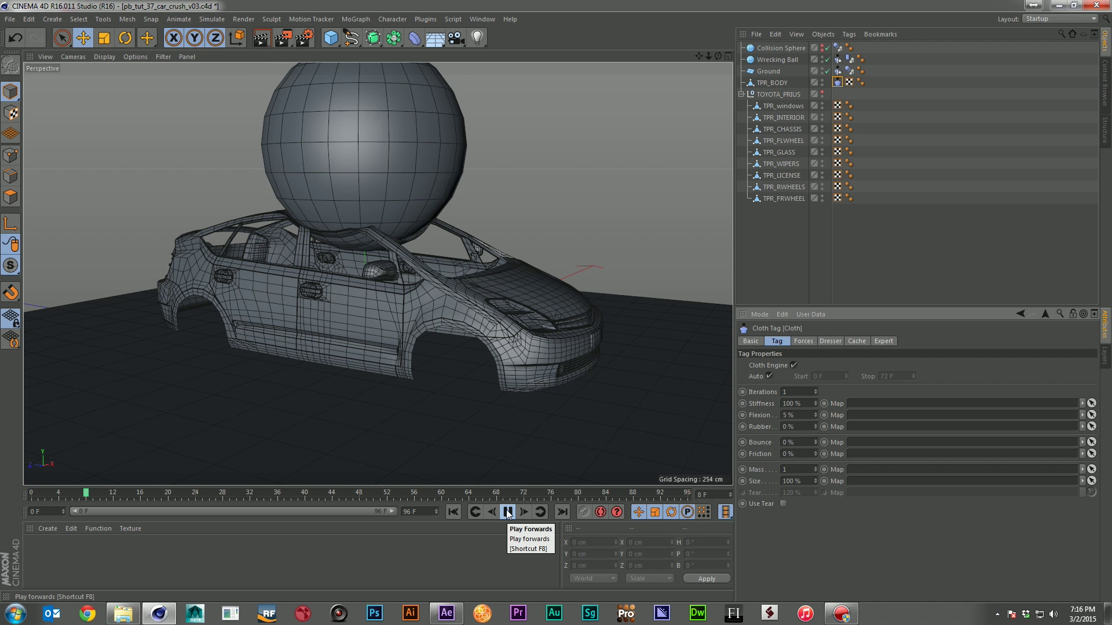
pyautogui.click(455, 513)
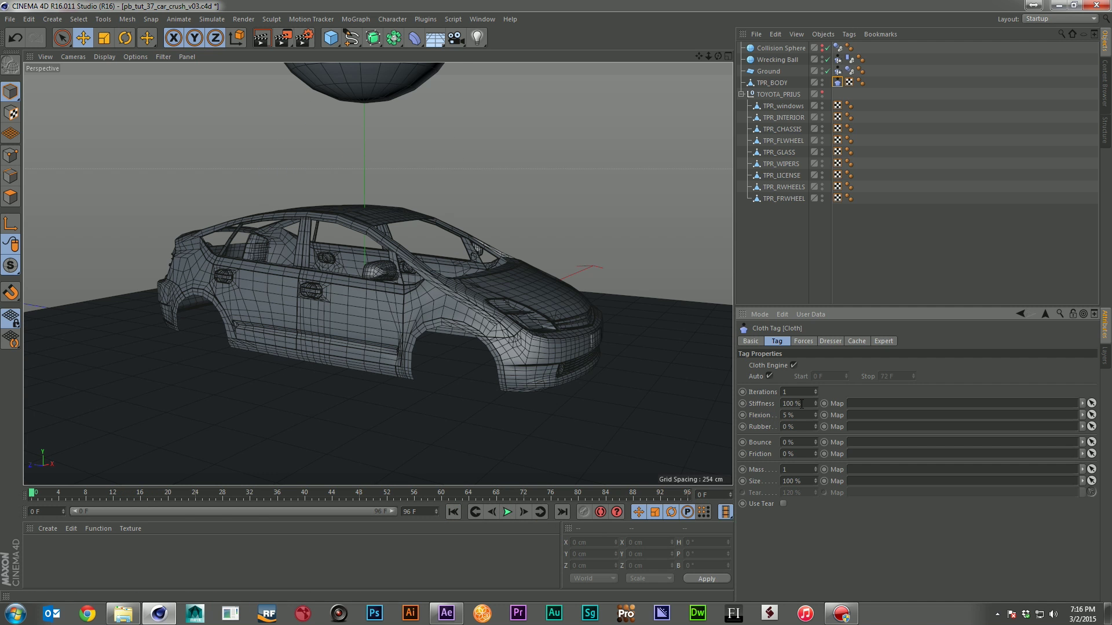
# Step: Set the Cloth tag's stiffness to 75%, play the impact and return to the first frame
pyautogui.moveTo(712, 404); pyautogui.dragTo(709, 405)
pyautogui.write('75')
pyautogui.press('Return')
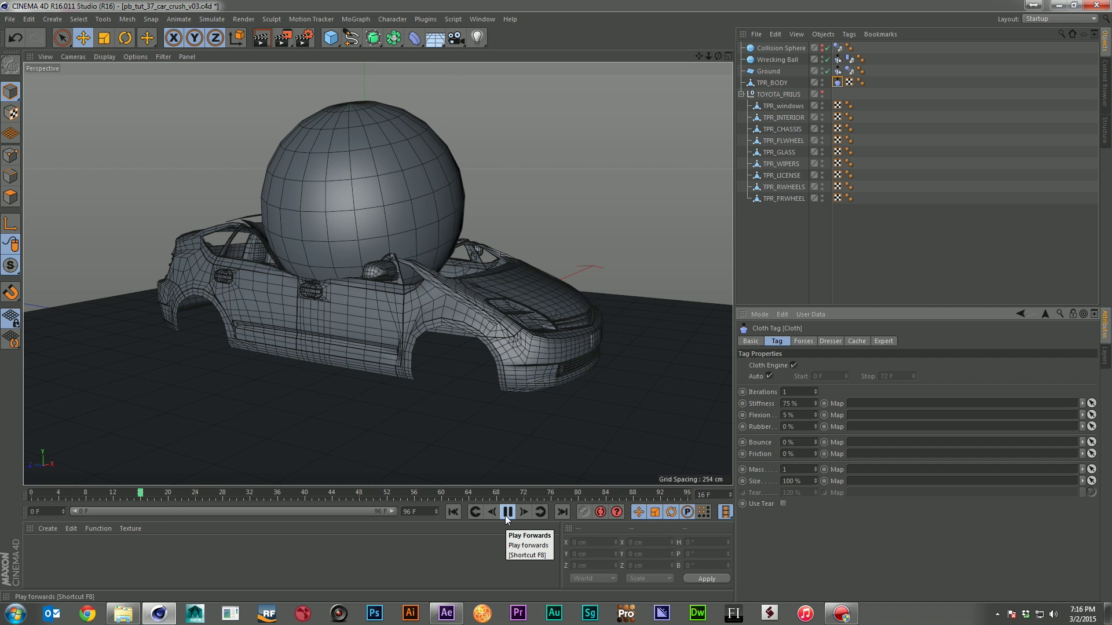
pyautogui.click(453, 512)
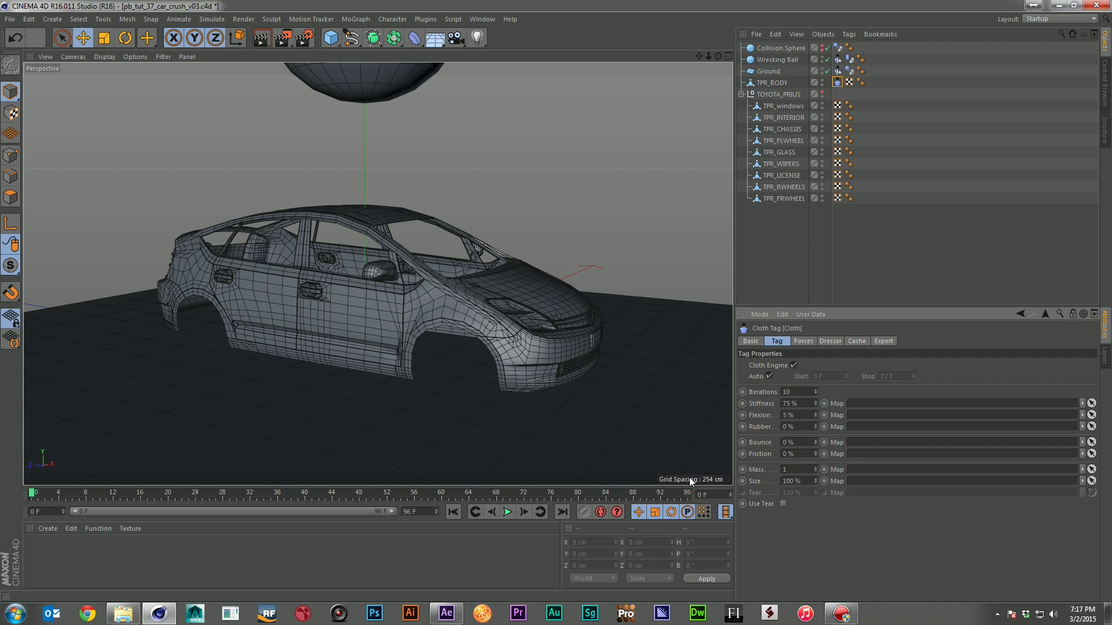
# Step: Play the simulation with 10 cloth iterations to examine the body's deformation, and return to the first frame
pyautogui.click(507, 512)
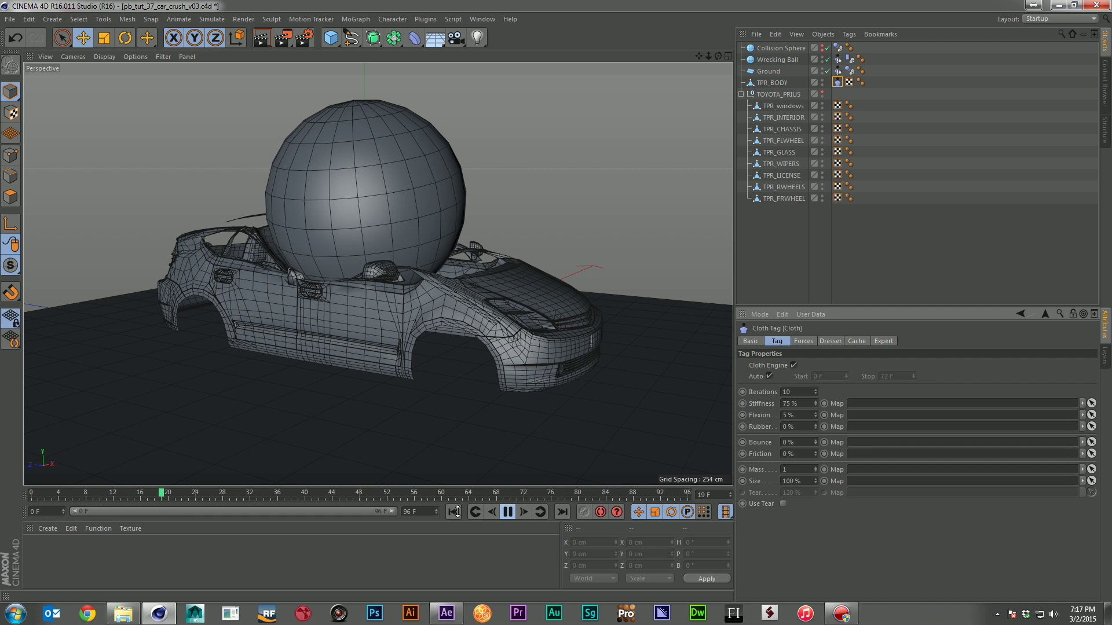
pyautogui.click(453, 512)
pyautogui.click(505, 514)
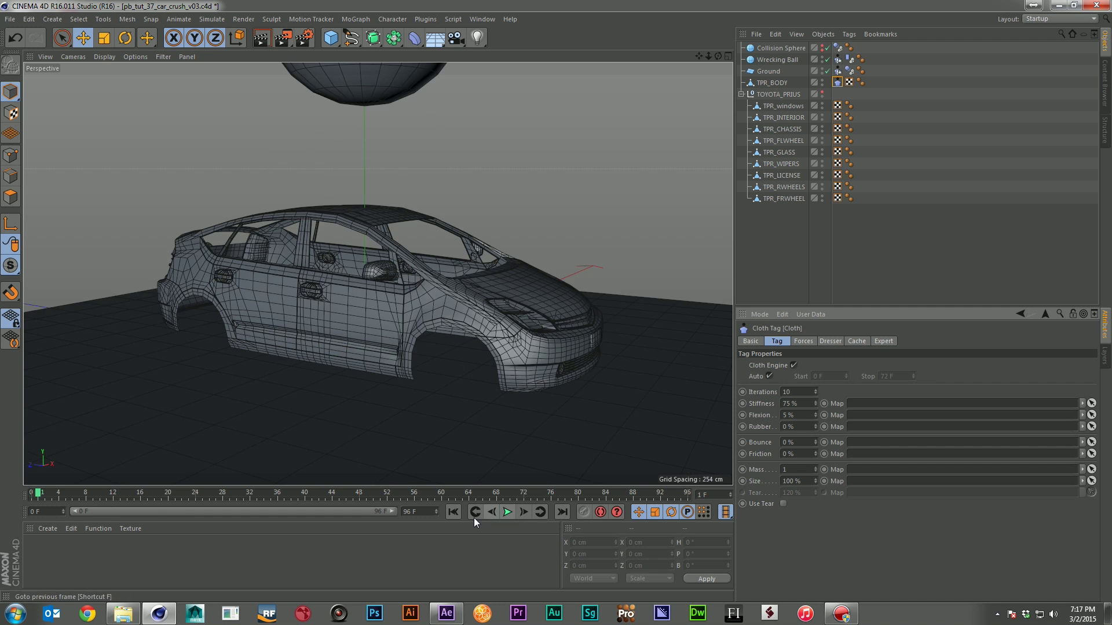
pyautogui.click(452, 512)
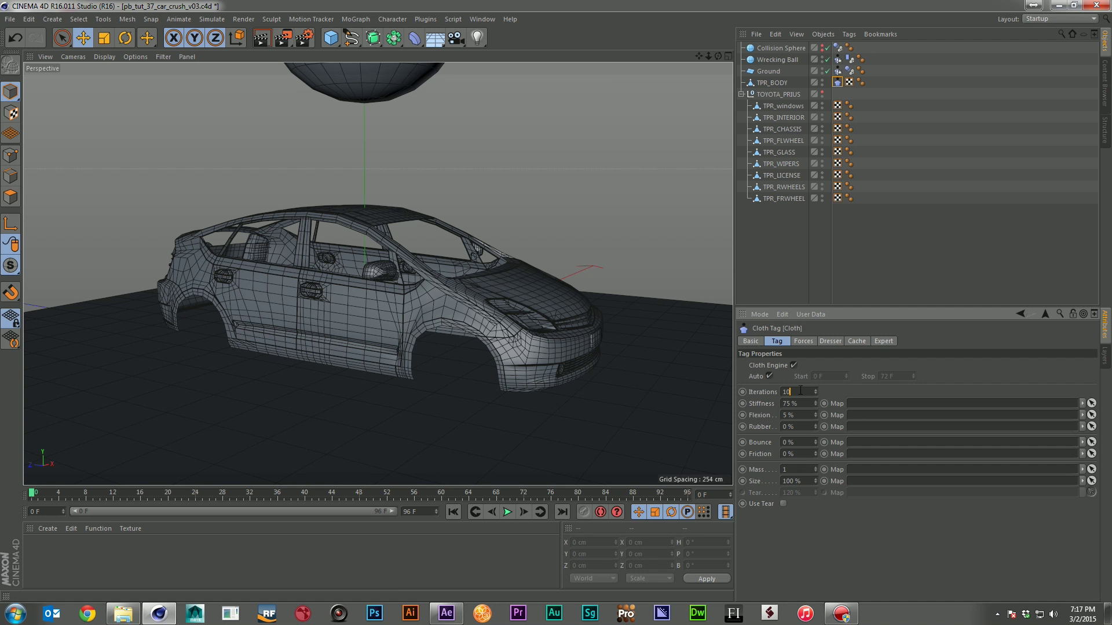
# Step: Set the Cloth tag's iterations to 50, play the simulation and return to the first frame
pyautogui.write('50')
pyautogui.press('Return')
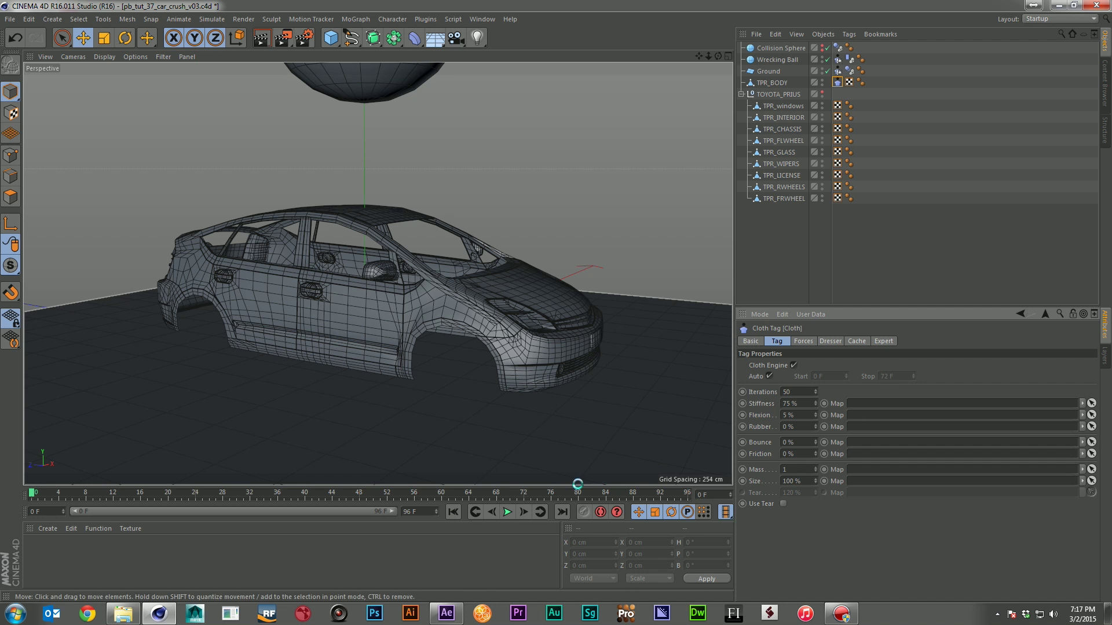
pyautogui.click(507, 512)
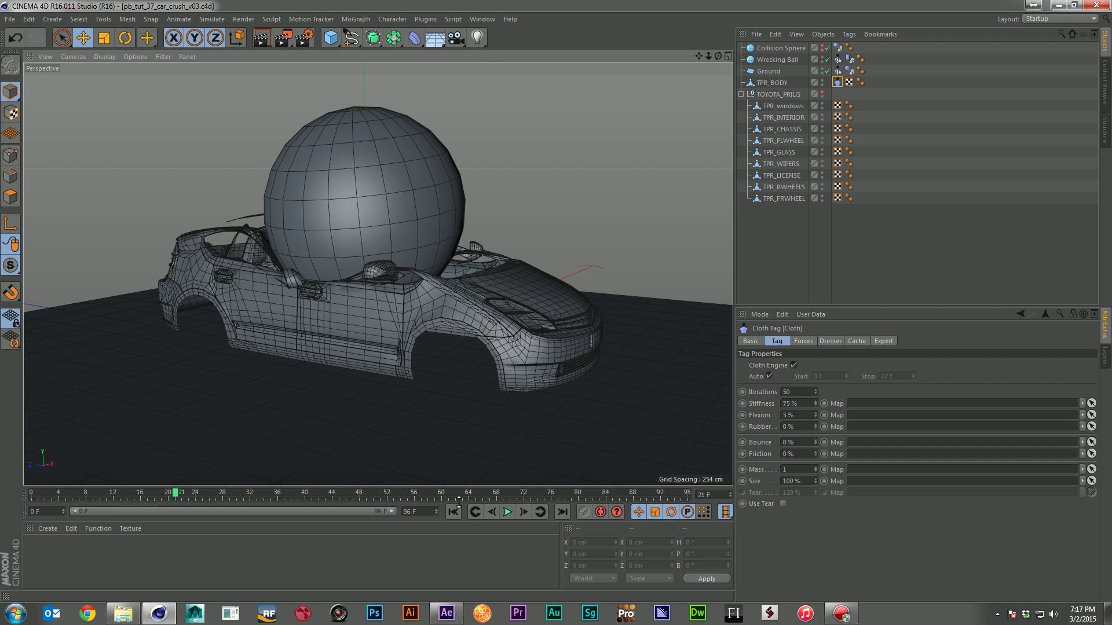
pyautogui.hotkey('shift', 'f')
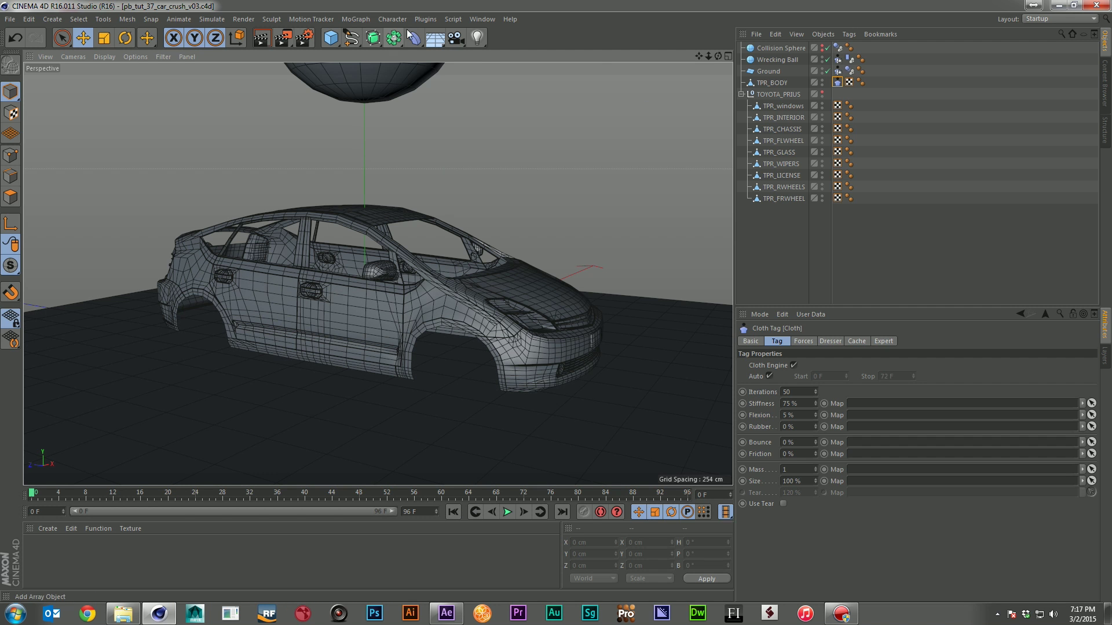
# Step: Add a particle Attractor and raise it to about 81 cm on the Y axis inside the car
pyautogui.click(212, 19)
pyautogui.moveTo(252, 65)
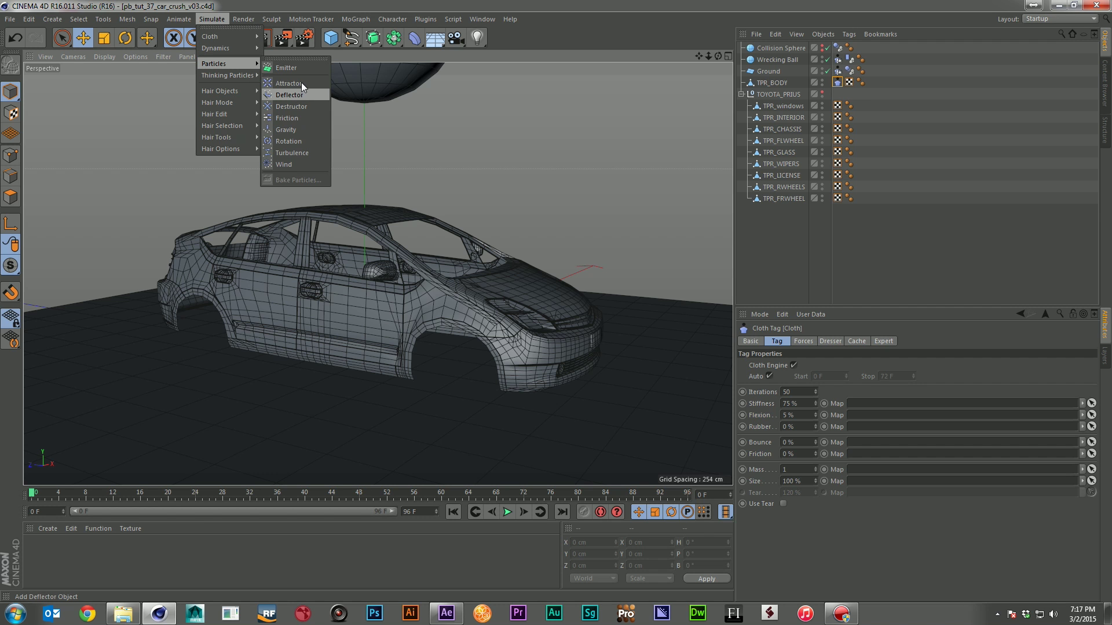
pyautogui.click(301, 82)
pyautogui.moveTo(364, 266); pyautogui.dragTo(367, 183)
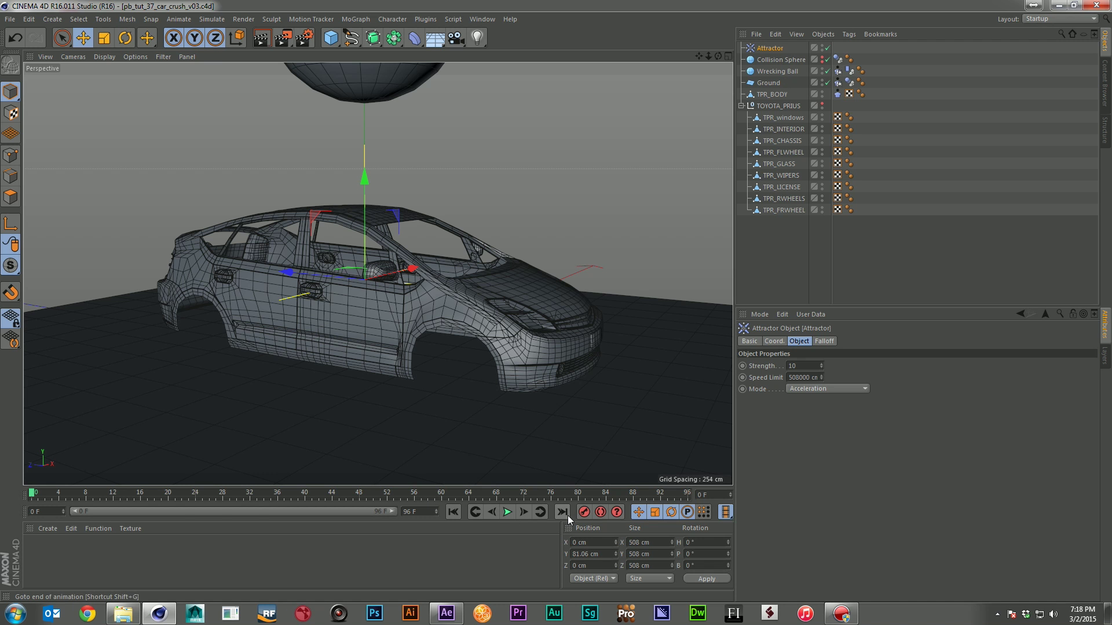
# Step: Play the simulation past the impact, step back to frame 7 and keyframe the Attractor's strength at 0
pyautogui.click(507, 511)
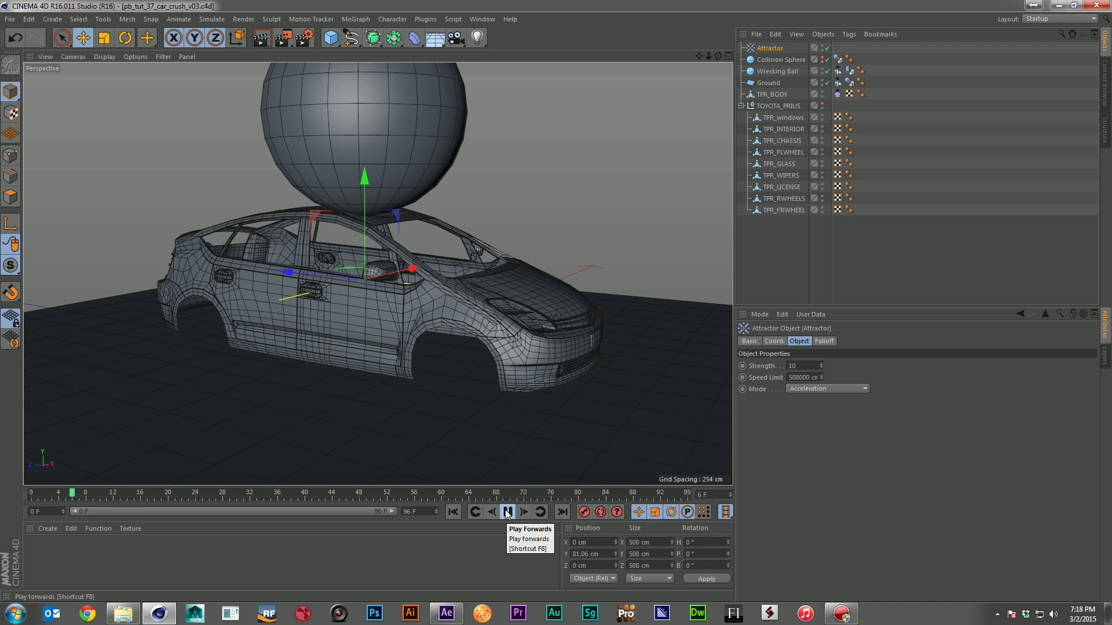
pyautogui.click(509, 513)
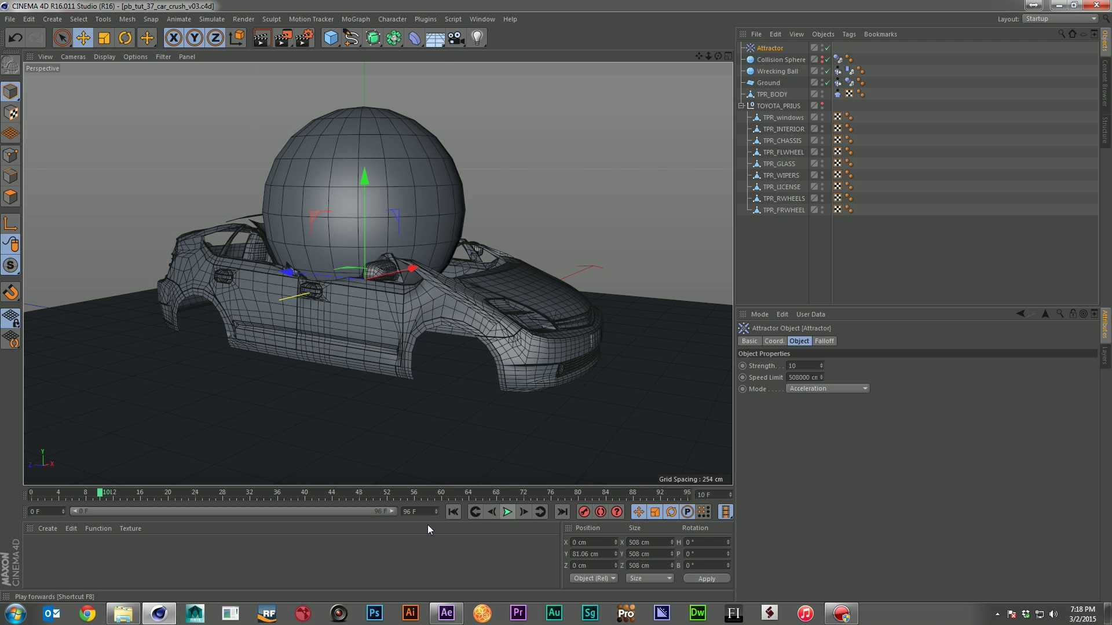
pyautogui.click(491, 513)
pyautogui.click(491, 513)
pyautogui.click(491, 513)
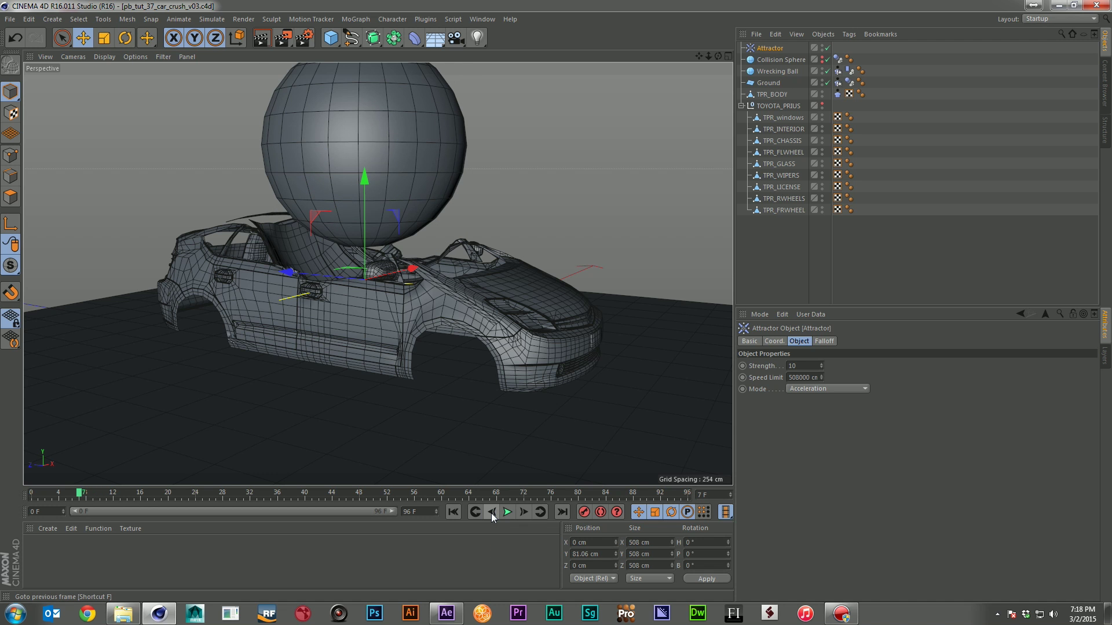
pyautogui.doubleClick(801, 366)
pyautogui.write('0')
pyautogui.press('Return')
pyautogui.keyDown('ctrl'); pyautogui.click(742, 365); pyautogui.keyUp('ctrl')
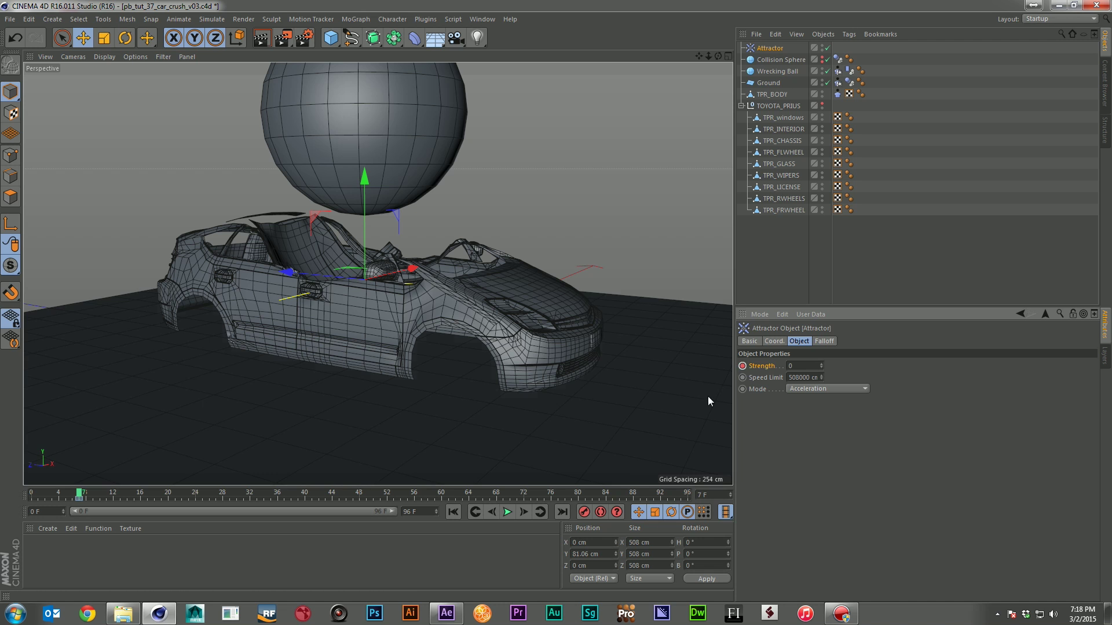
# Step: Advance to frame 8 and keyframe the Attractor's strength at -1000
pyautogui.click(526, 511)
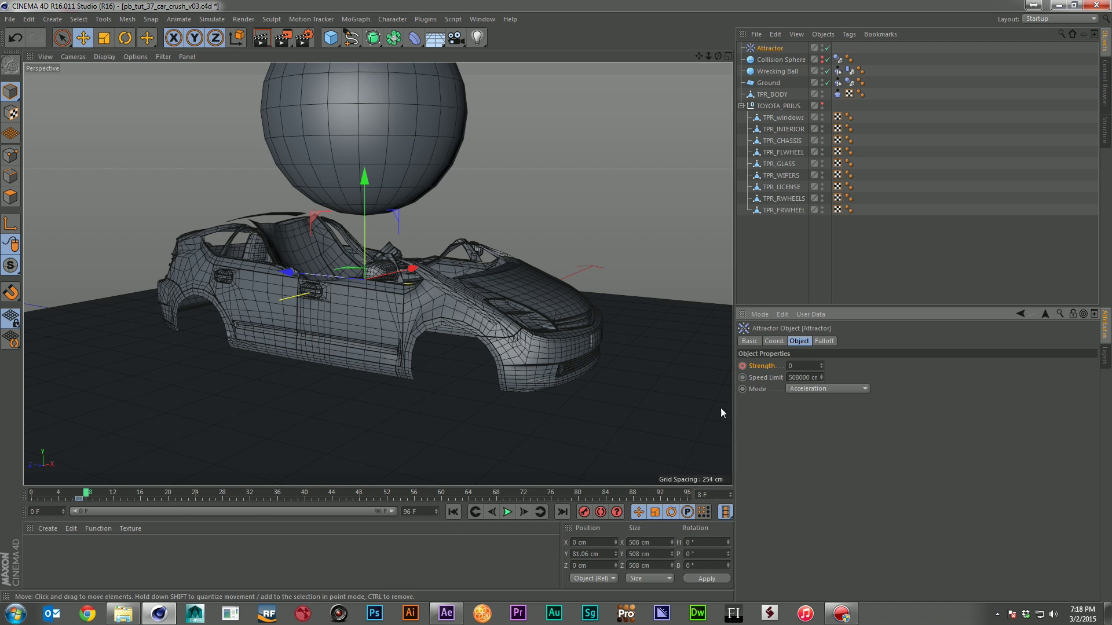
pyautogui.write('-1000')
pyautogui.press('Return')
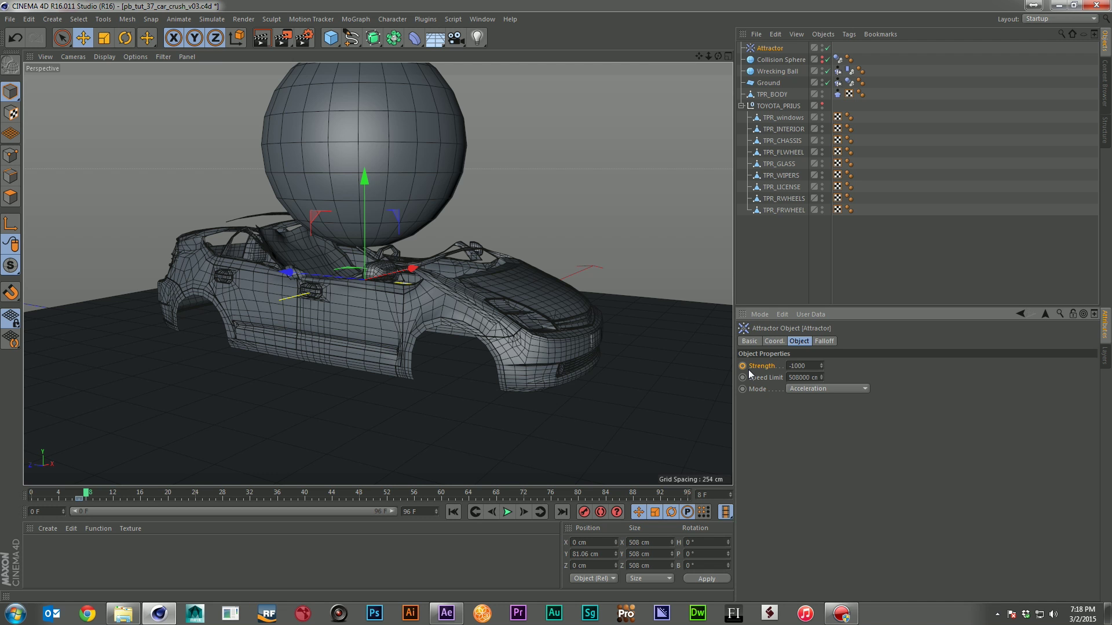
pyautogui.click(743, 366)
# Step: Advance to frame 12 and keyframe the Attractor's strength at 0
pyautogui.click(529, 512)
pyautogui.click(529, 512)
pyautogui.click(530, 512)
pyautogui.click(529, 511)
pyautogui.click(815, 366)
pyautogui.write('0')
pyautogui.press('Return')
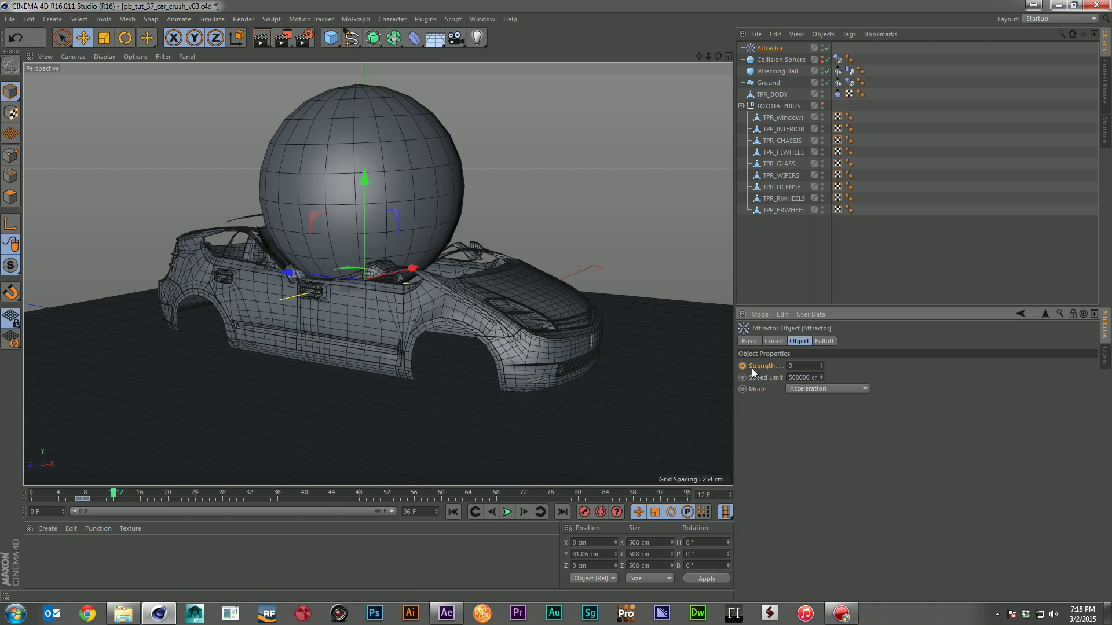
pyautogui.click(743, 366)
# Step: Keyframe the Attractor's strength at 250 on frame 14 and 0 on frame 16, and return to the first frame
pyautogui.click(522, 512)
pyautogui.click(523, 512)
pyautogui.click(802, 365)
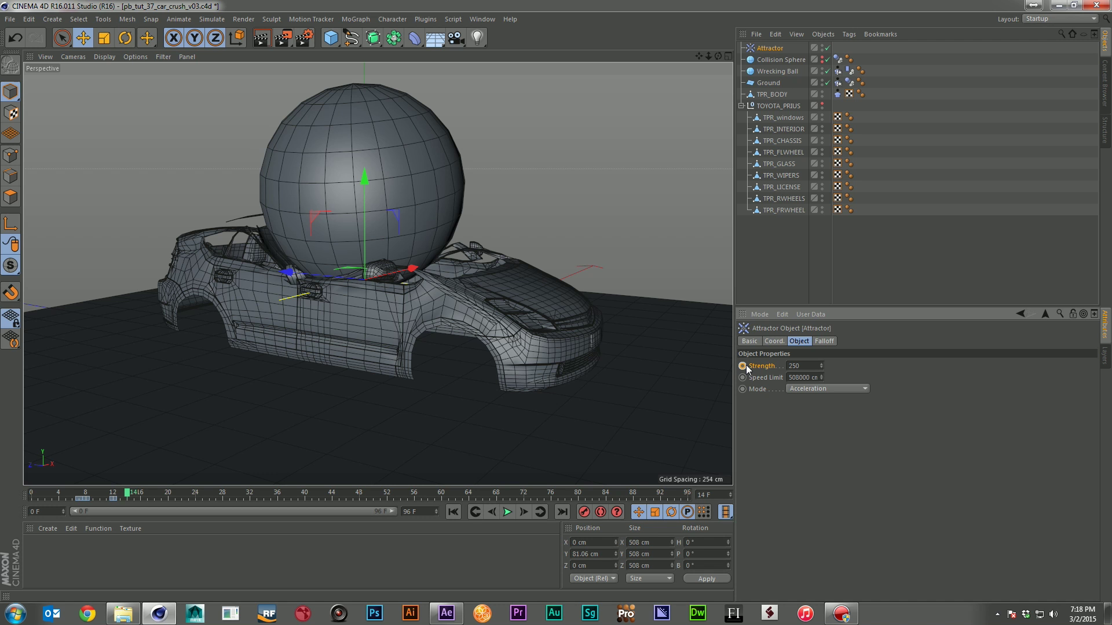
pyautogui.click(523, 512)
pyautogui.click(522, 512)
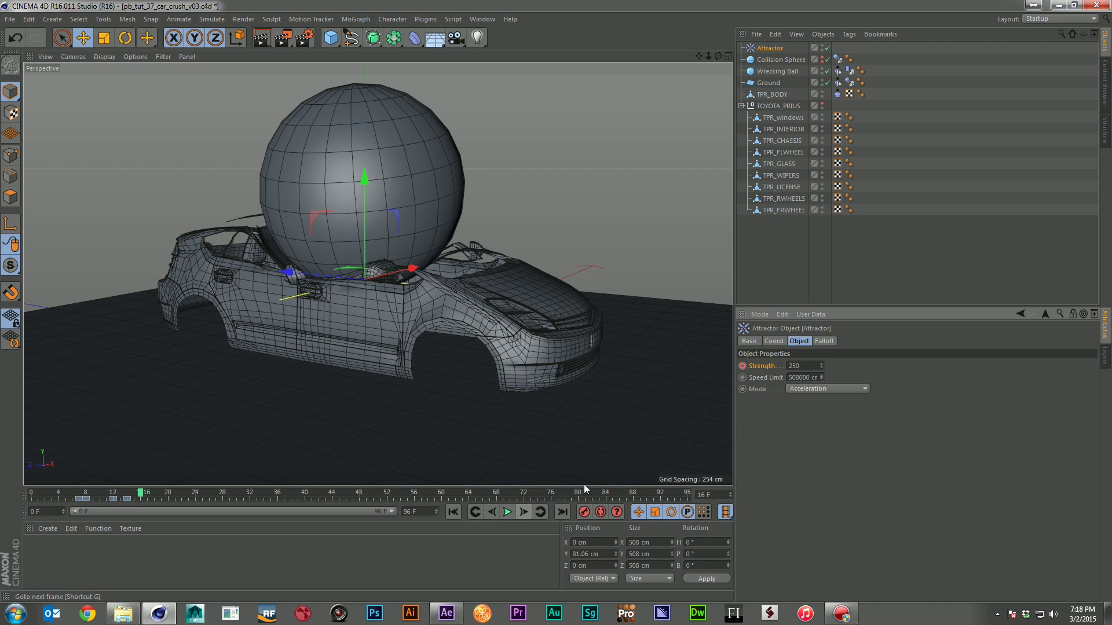
pyautogui.write('0')
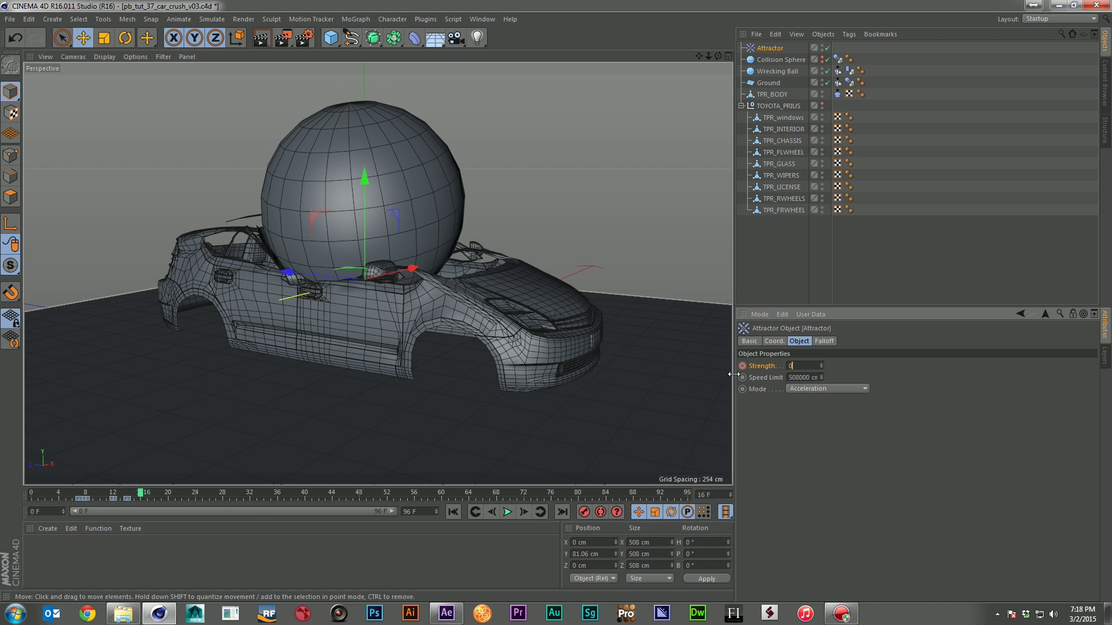
pyautogui.click(742, 365)
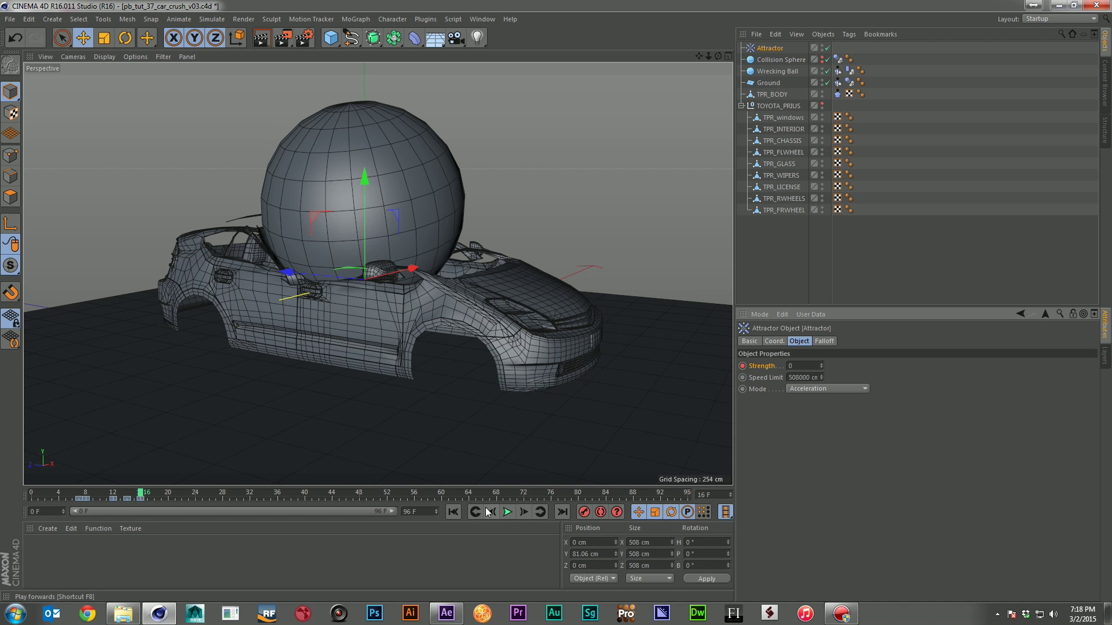
pyautogui.click(453, 512)
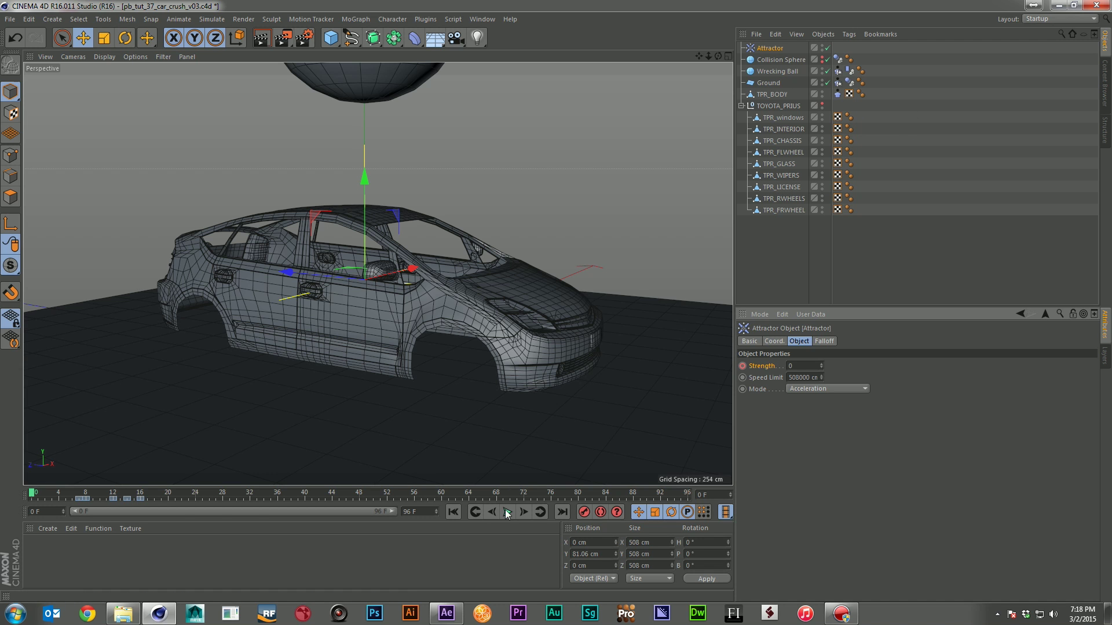
# Step: Add the Attractor to the expert include list of TPR_BODY's Cloth tag and save the project
pyautogui.click(837, 93)
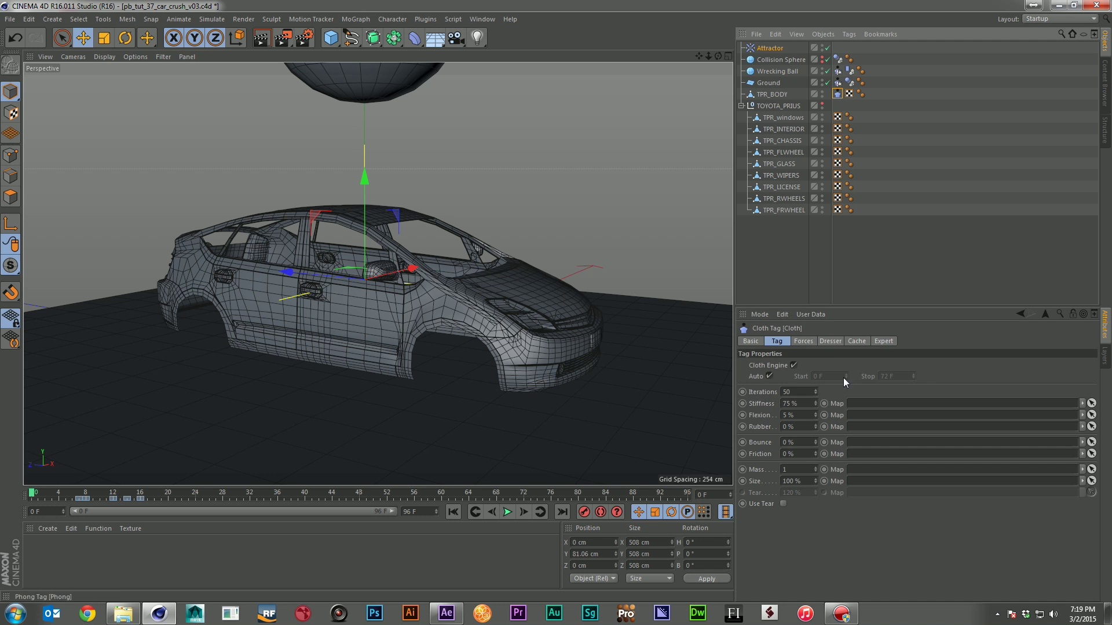
pyautogui.click(883, 342)
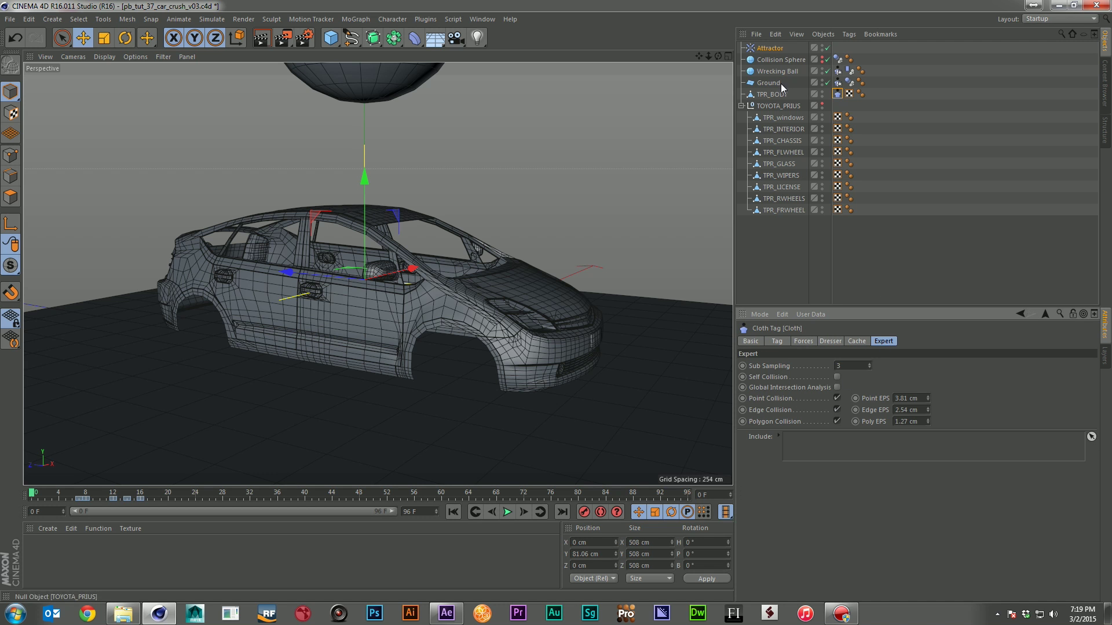
pyautogui.moveTo(766, 52); pyautogui.dragTo(808, 455)
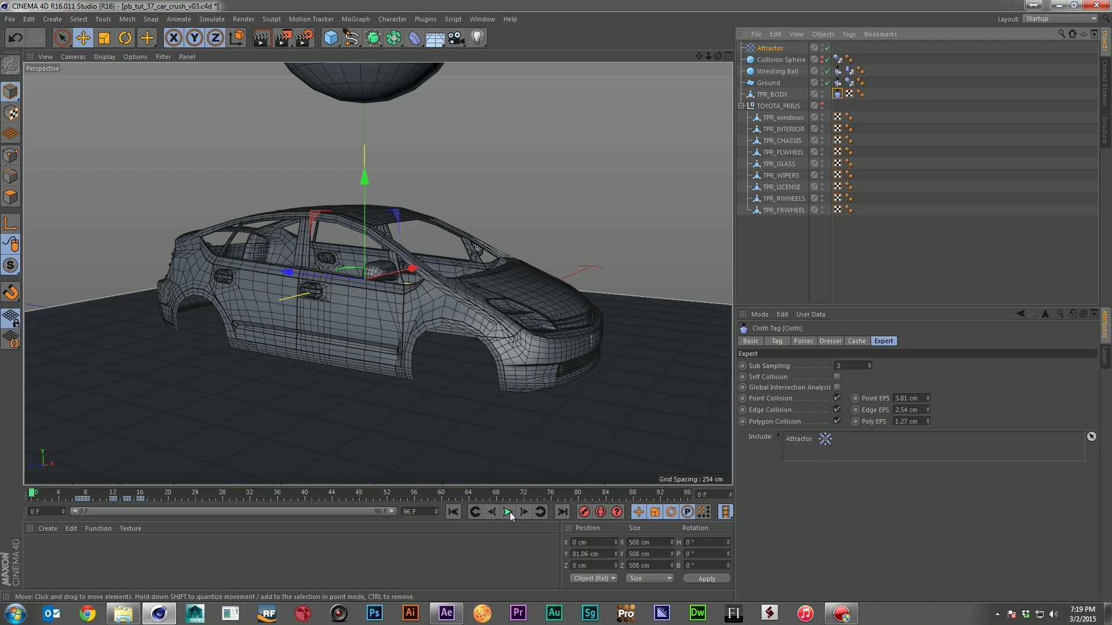
pyautogui.hotkey('ctrl', 's')
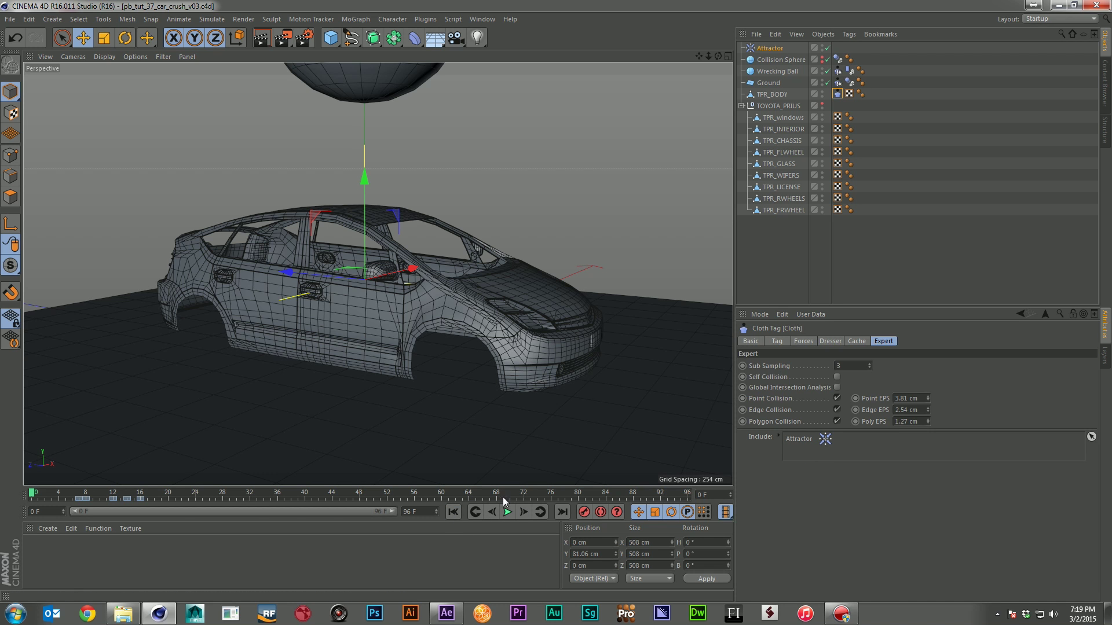
# Step: Play the crush simulation, generate a software preview of frames 0 to 24 at 960 px, and close the preview after watching it
pyautogui.click(507, 512)
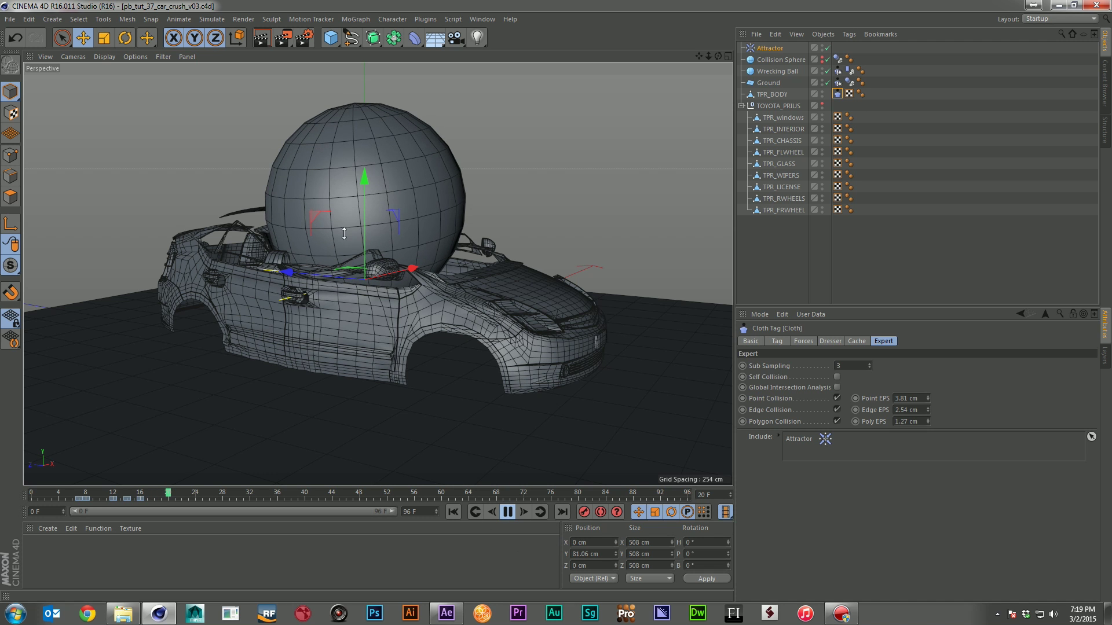
pyautogui.click(283, 38)
pyautogui.click(378, 147)
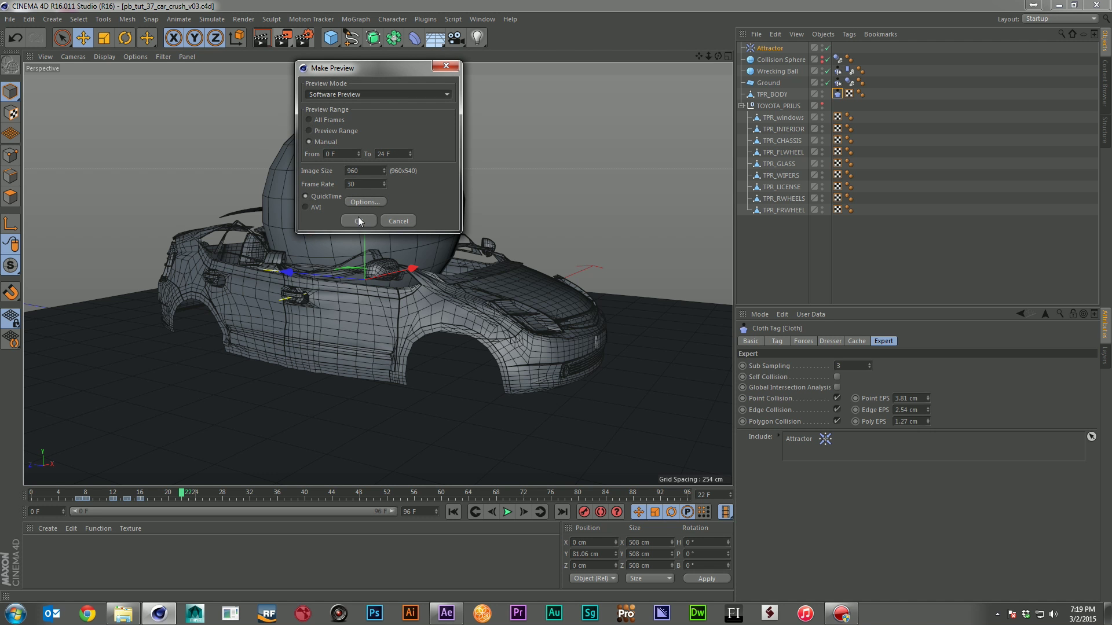
pyautogui.click(366, 223)
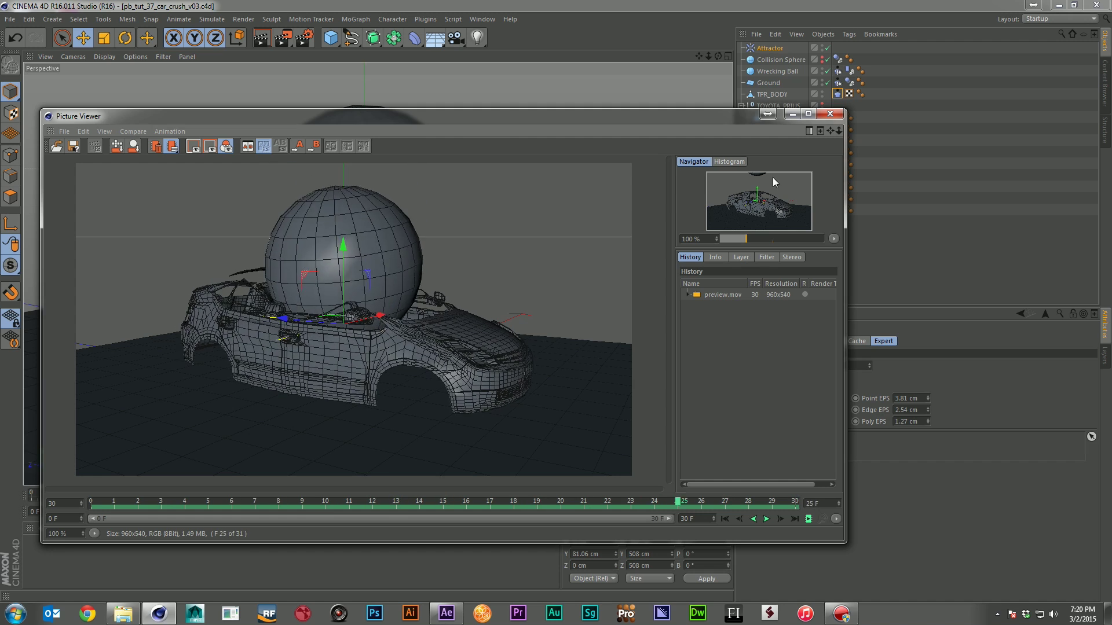
pyautogui.click(829, 115)
pyautogui.click(808, 257)
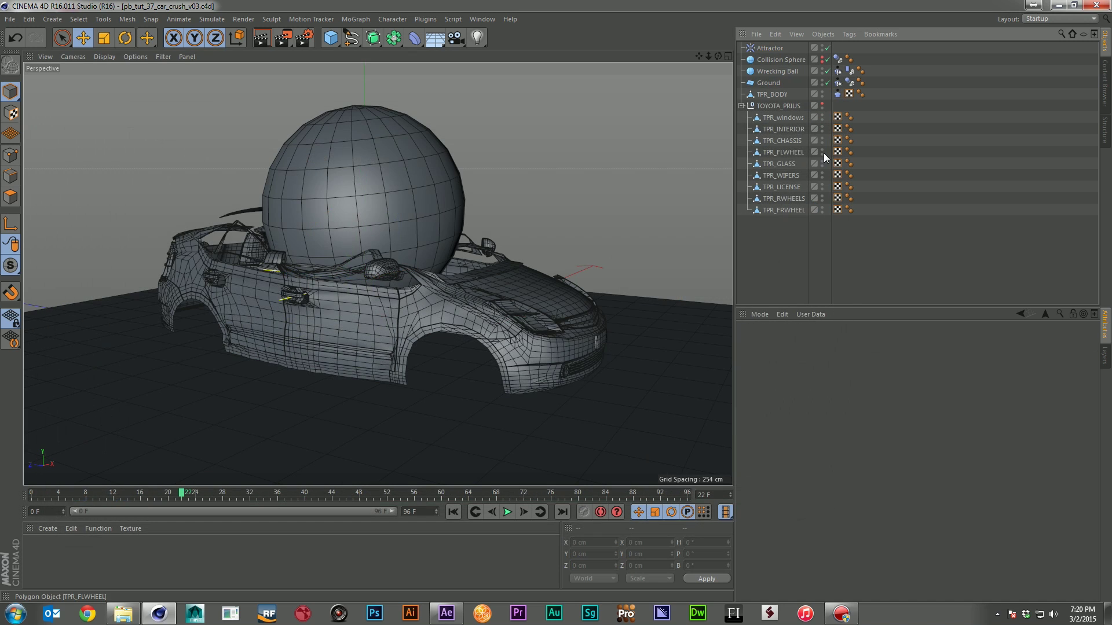
# Step: Unhide TOYOTA_PRIUS, make TPR_BODY its first child with Cloth tags also on TPR_windows and TPR_INTERIOR, and save the project
pyautogui.click(822, 107)
pyautogui.click(821, 106)
pyautogui.moveTo(774, 94); pyautogui.dragTo(797, 129)
pyautogui.click(921, 170)
pyautogui.hotkey('ctrl', 's')
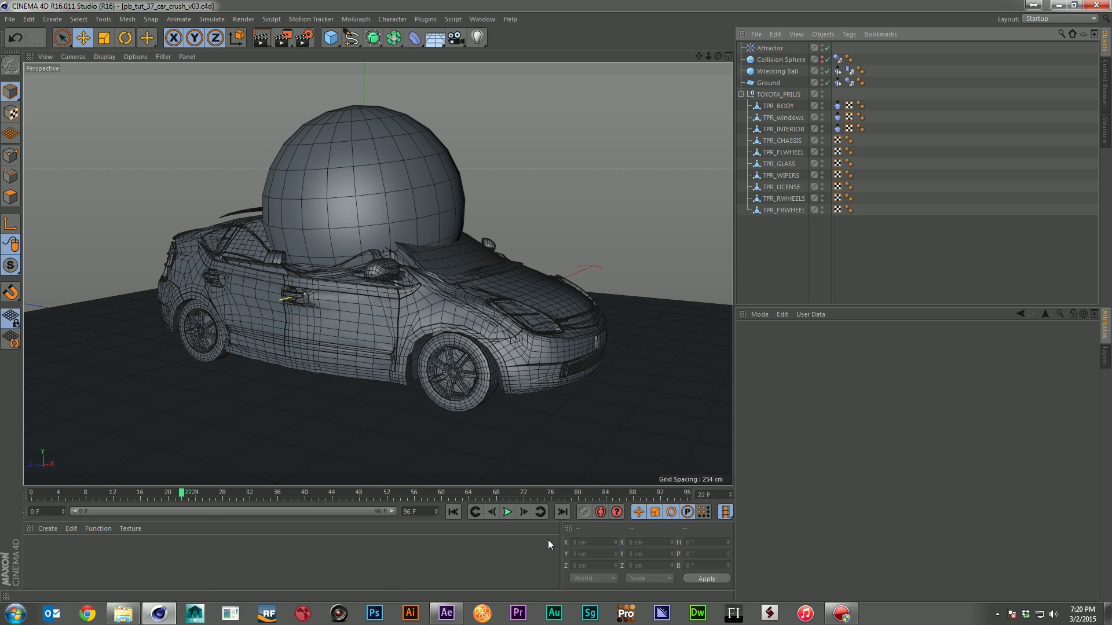
# Step: Generate another software preview of the full car for frames 0 to 24 from the first frame, watch it, and close the viewer
pyautogui.click(452, 512)
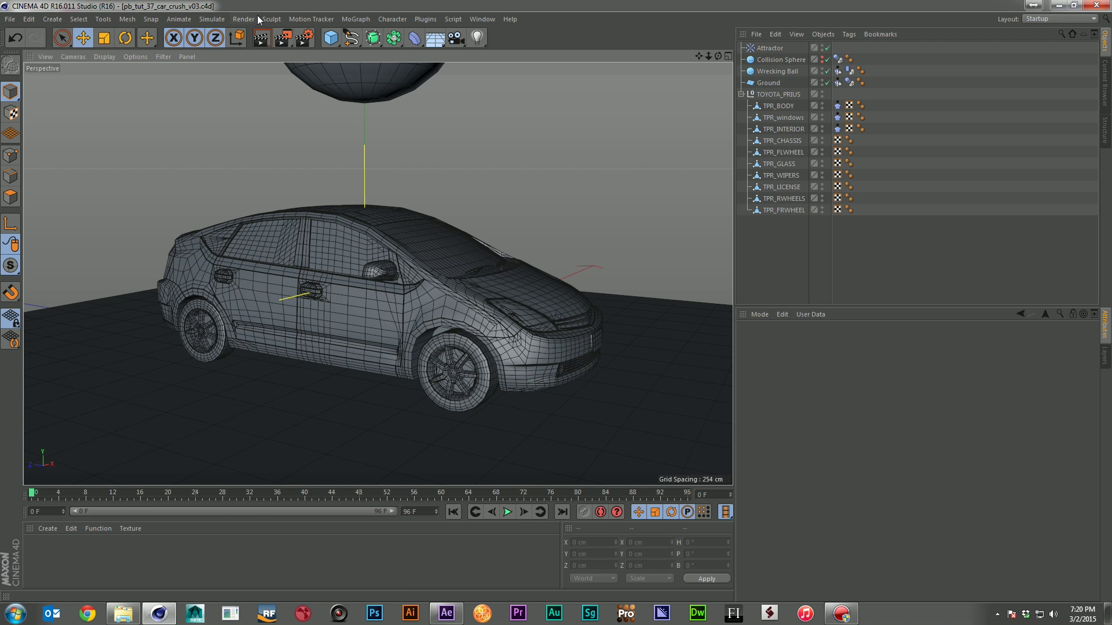
pyautogui.moveTo(296, 44); pyautogui.dragTo(371, 139)
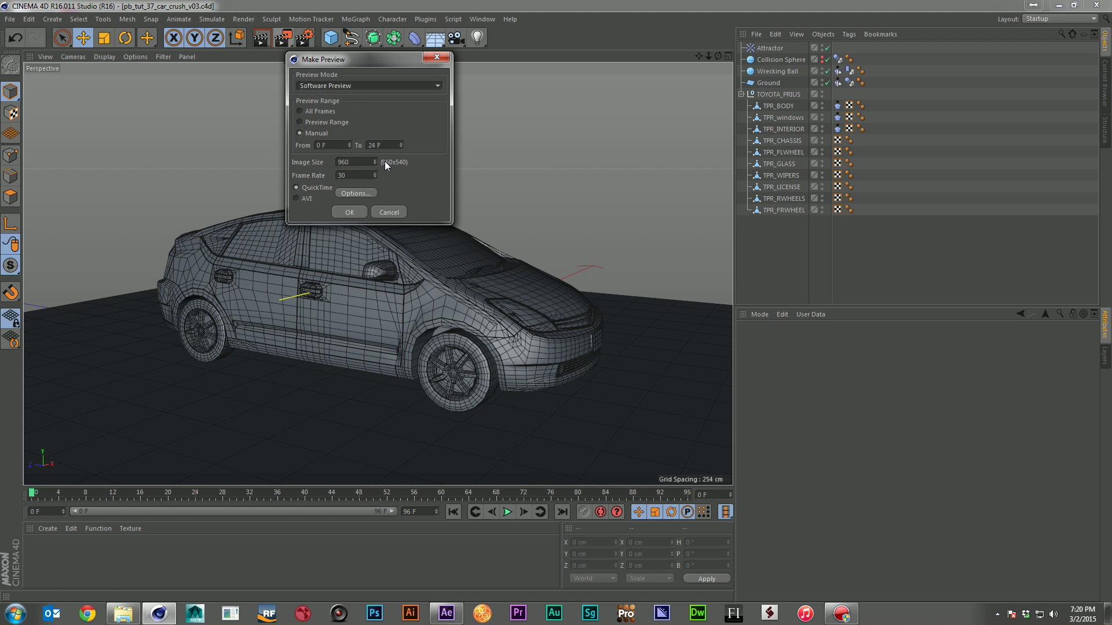
pyautogui.click(350, 212)
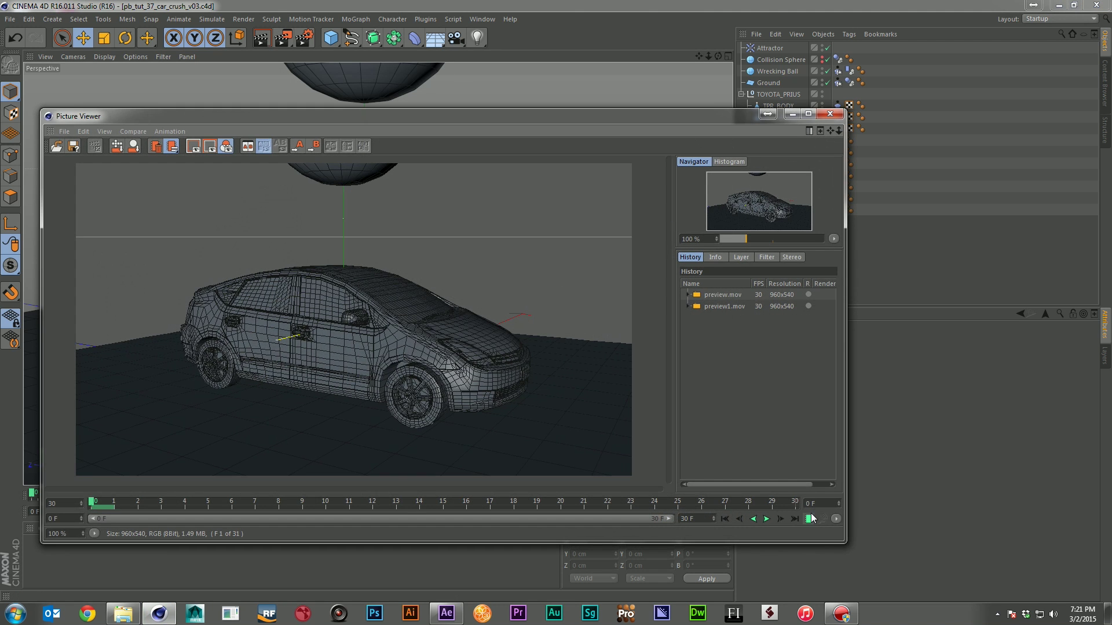
pyautogui.click(810, 518)
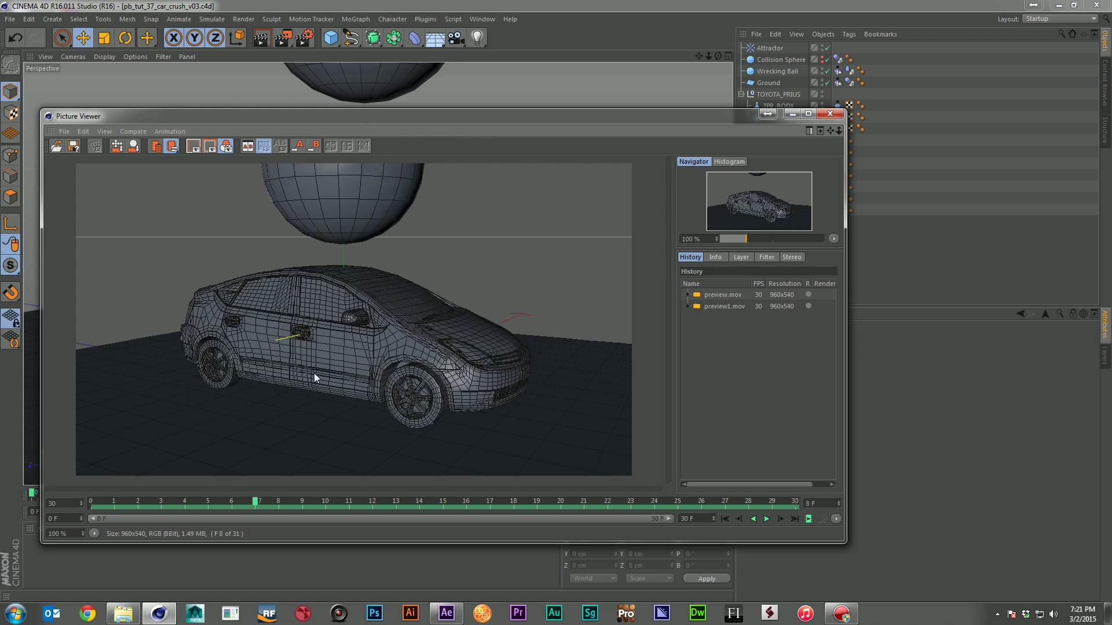
pyautogui.click(831, 114)
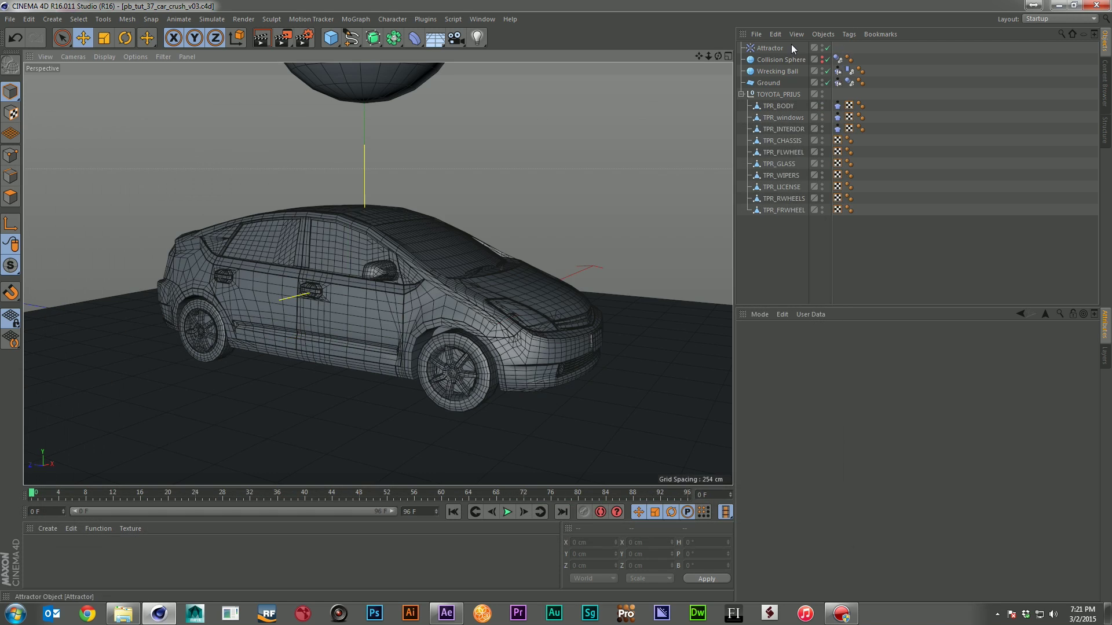
# Step: Edit the Attractor's strength on frame 8 and update its keyframe with the new value
pyautogui.click(791, 46)
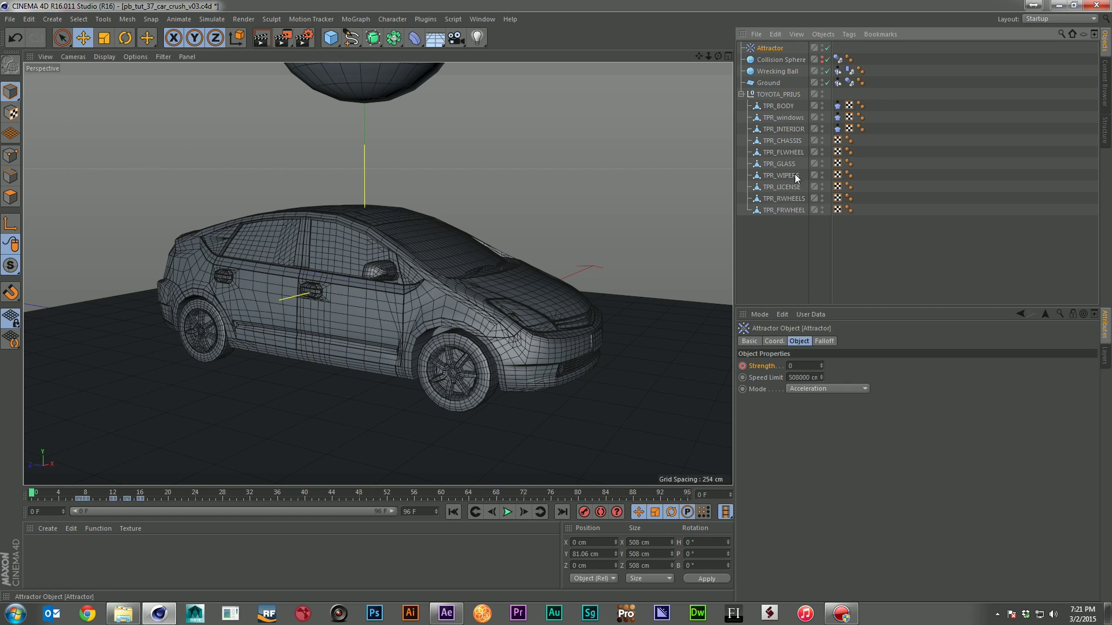
pyautogui.click(87, 493)
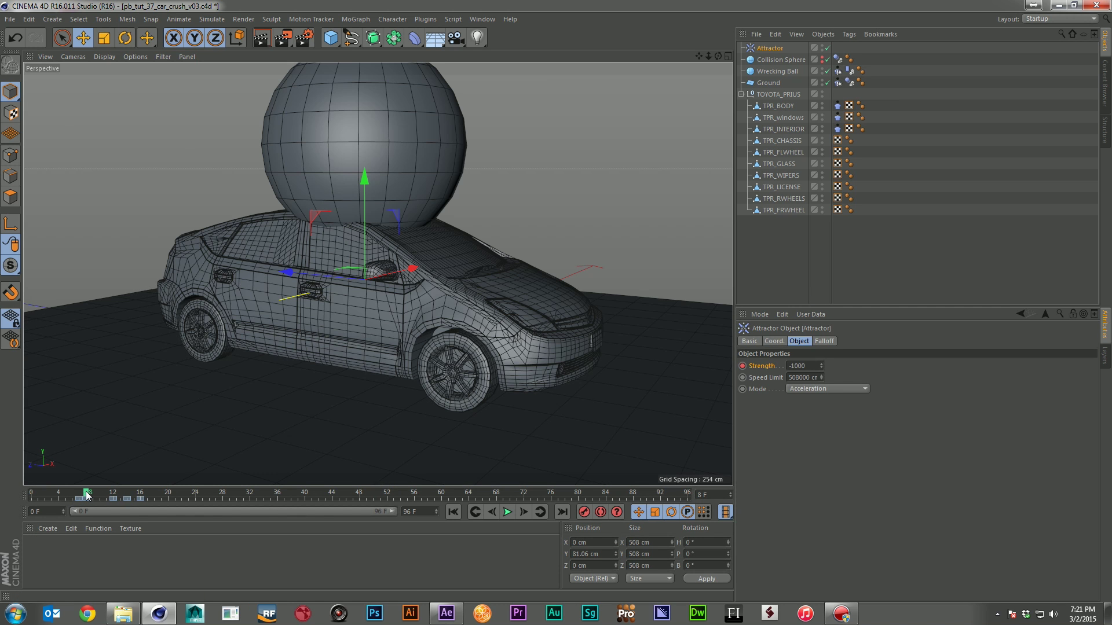
pyautogui.click(792, 366)
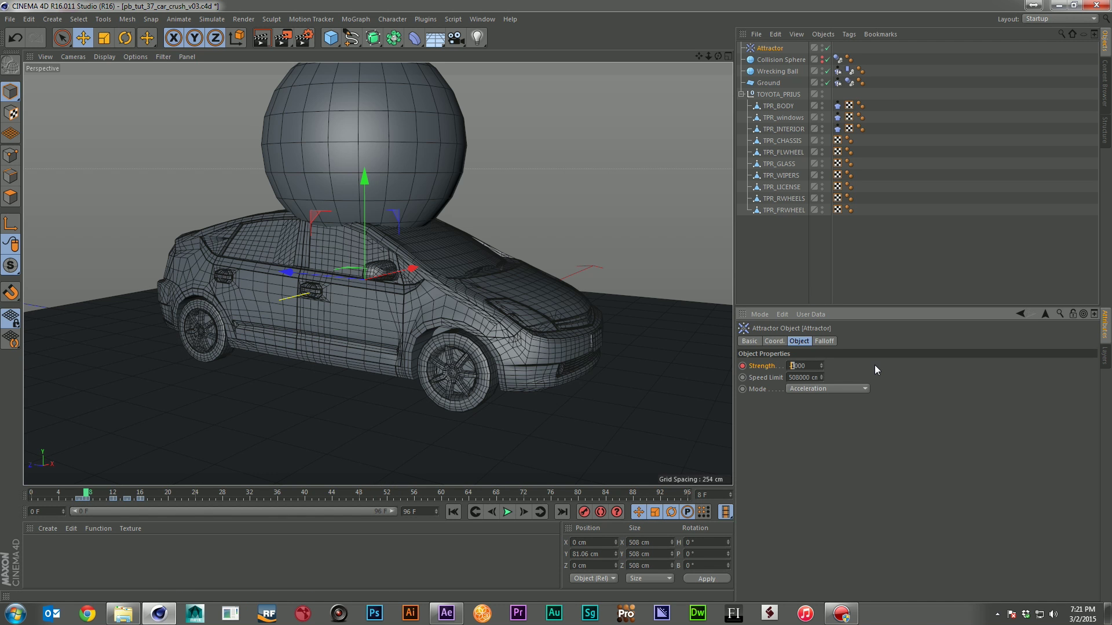
pyautogui.press('Delete')
pyautogui.press('Delete')
pyautogui.keyDown('ctrl'); pyautogui.click(742, 366); pyautogui.keyUp('ctrl')
# Step: Replay the simulation from the first frame to check the impact, and return to the start
pyautogui.click(453, 512)
pyautogui.click(507, 512)
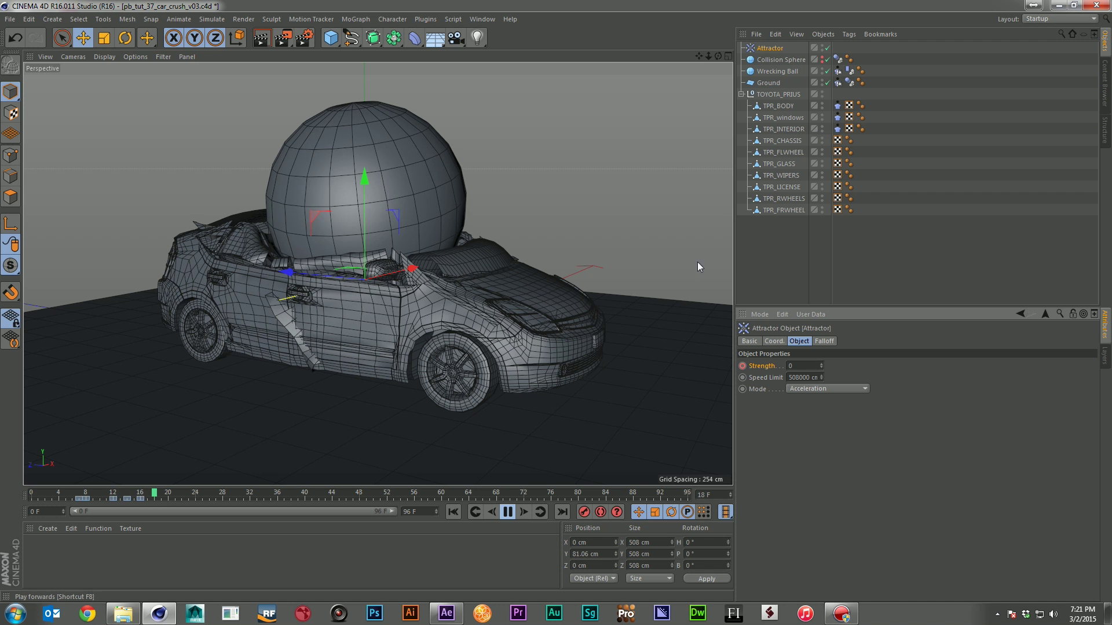
pyautogui.click(822, 128)
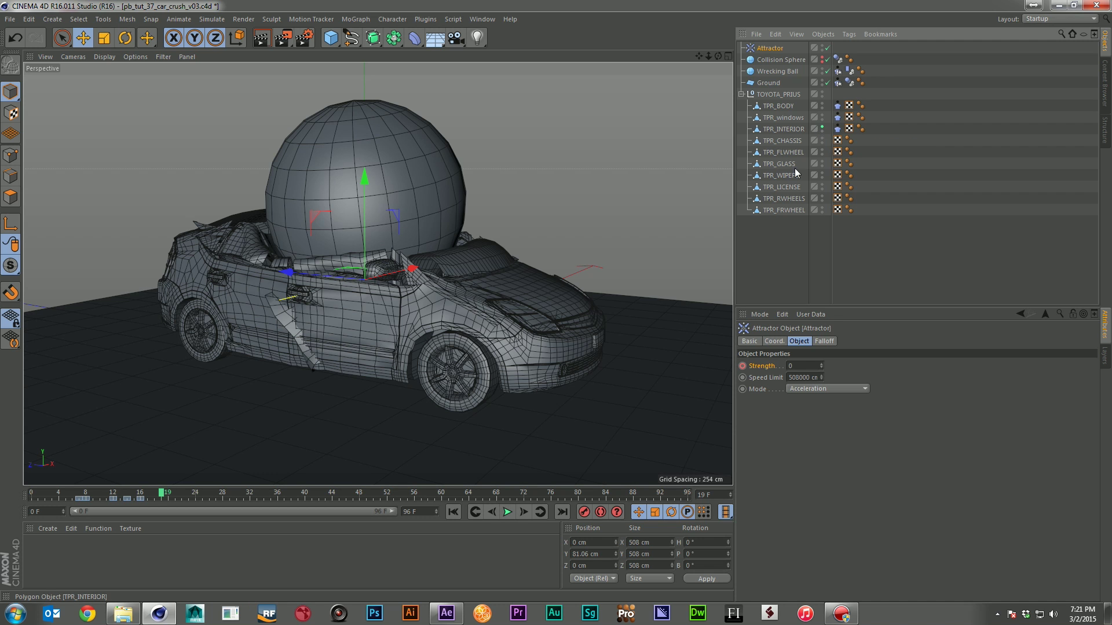
pyautogui.click(453, 512)
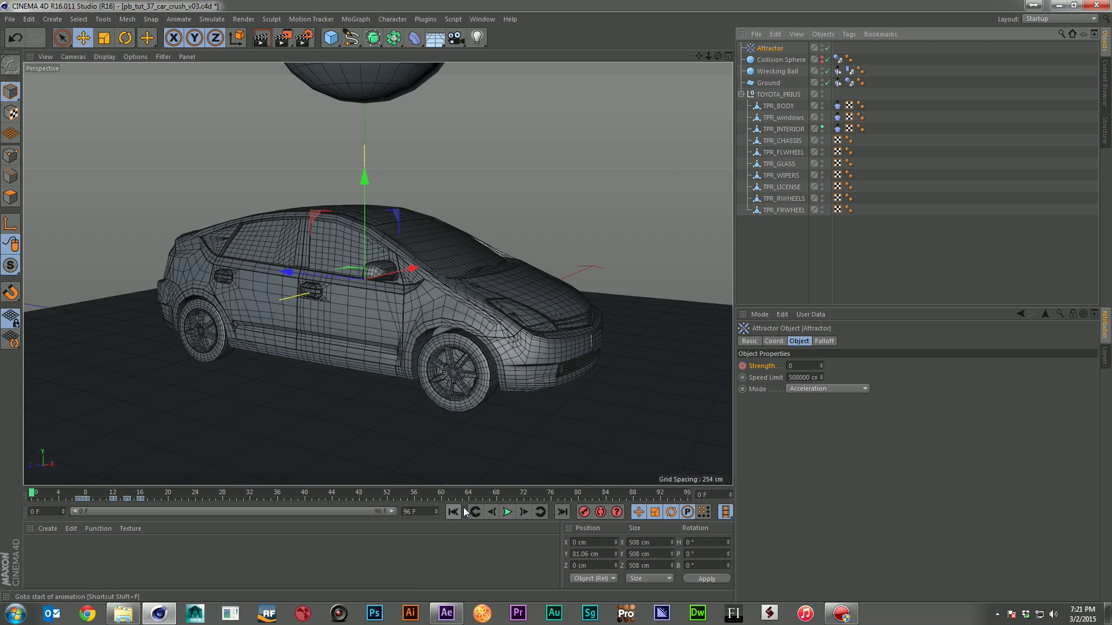
# Step: Try removing the Cloth tag from TPR_INTERIOR and undo the deletion
pyautogui.click(837, 128)
pyautogui.press('Delete')
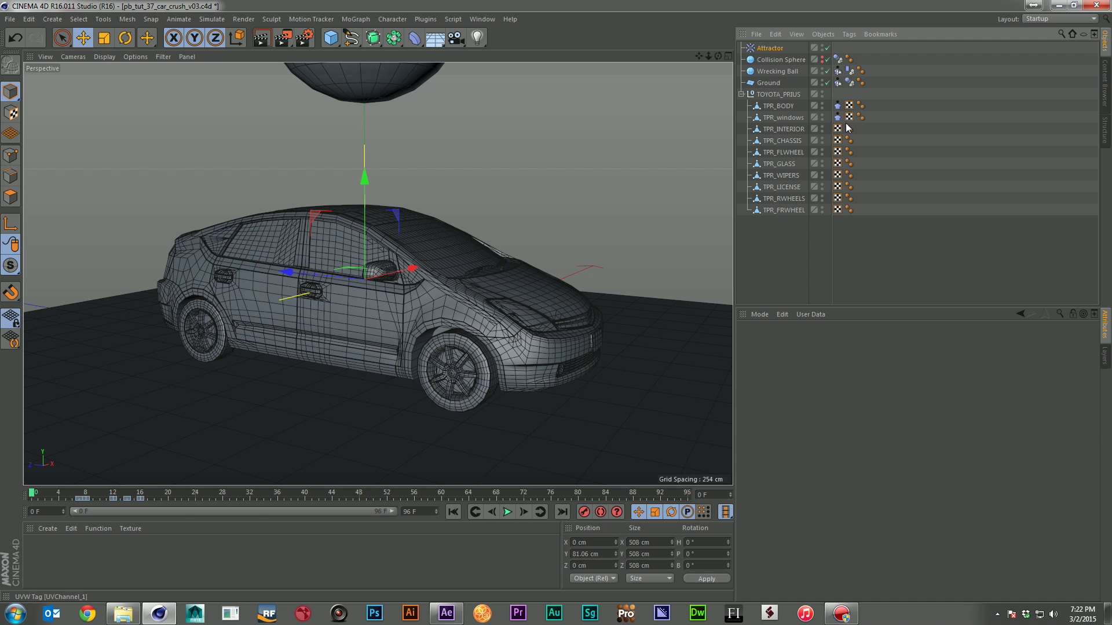
pyautogui.hotkey('ctrl', 'z')
# Step: Review the Cloth tag settings of TPR_INTERIOR and TPR_windows, replay the simulation, and return to the first frame
pyautogui.click(783, 341)
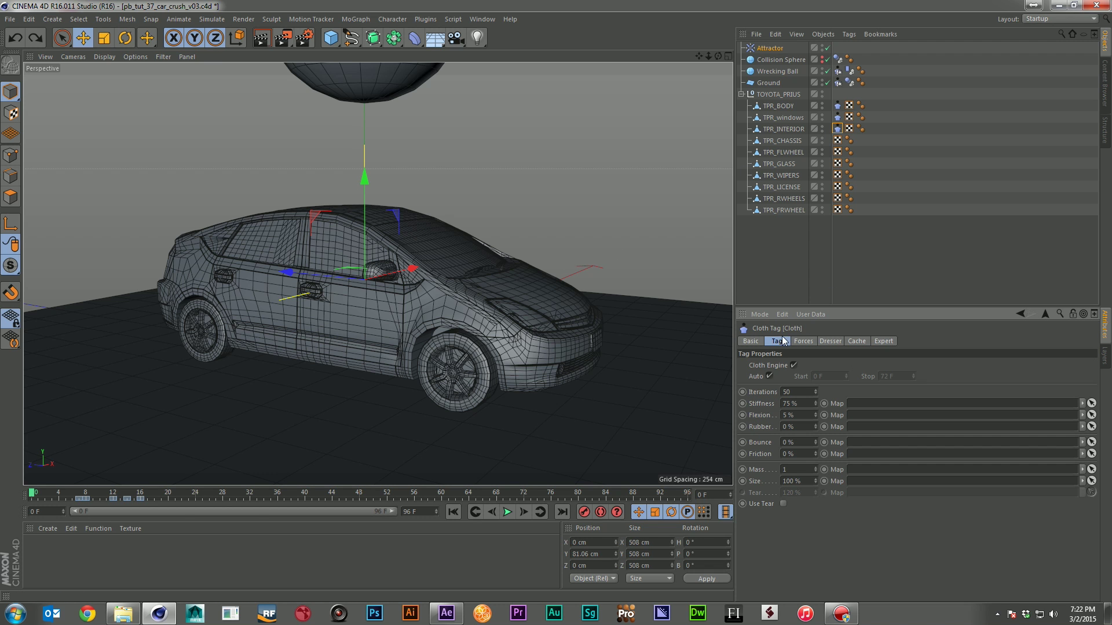
pyautogui.click(863, 341)
pyautogui.click(830, 341)
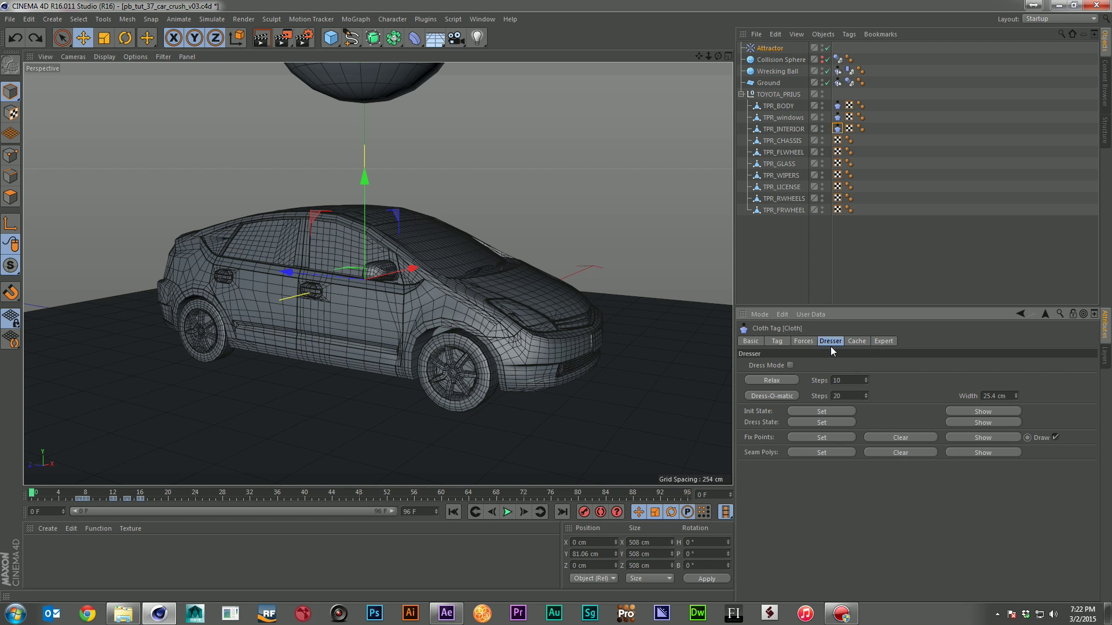
pyautogui.click(837, 117)
pyautogui.click(882, 341)
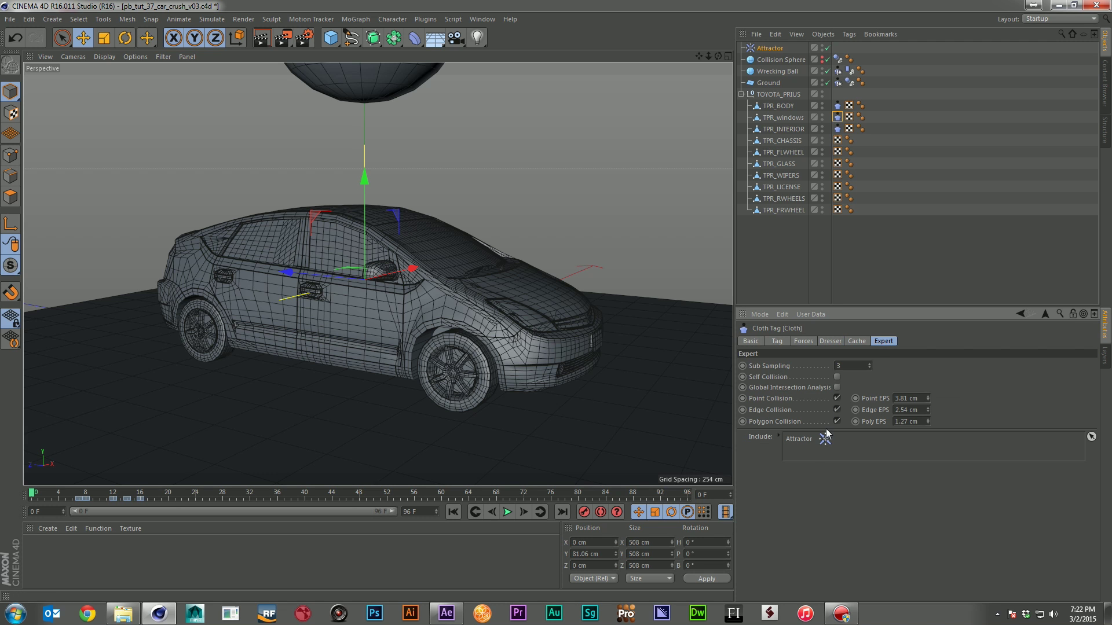
pyautogui.click(778, 342)
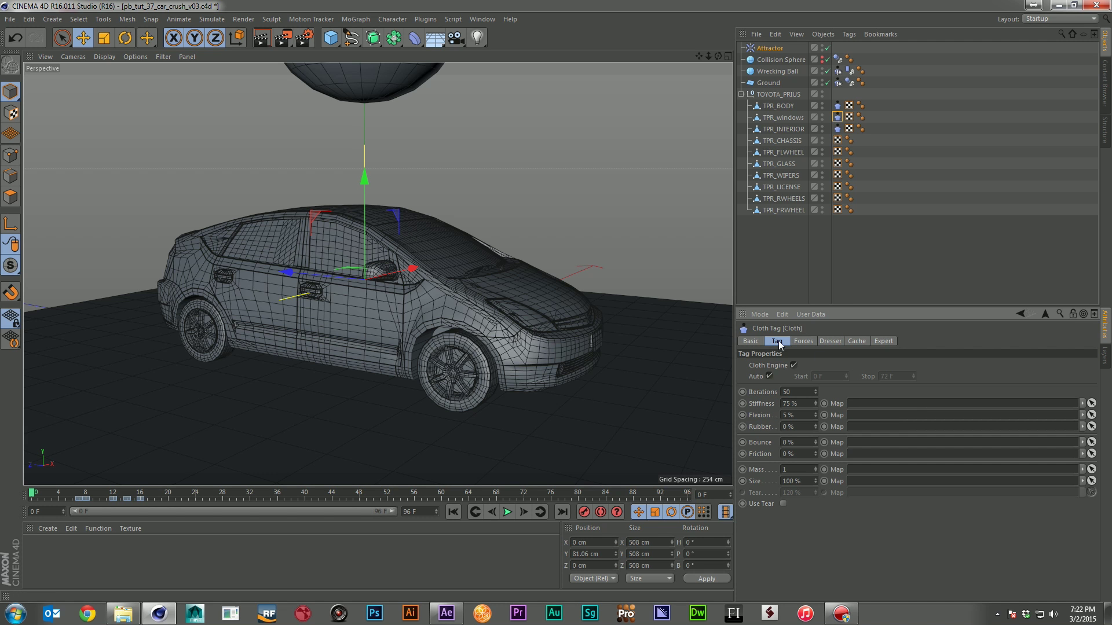
pyautogui.click(801, 405)
pyautogui.click(506, 512)
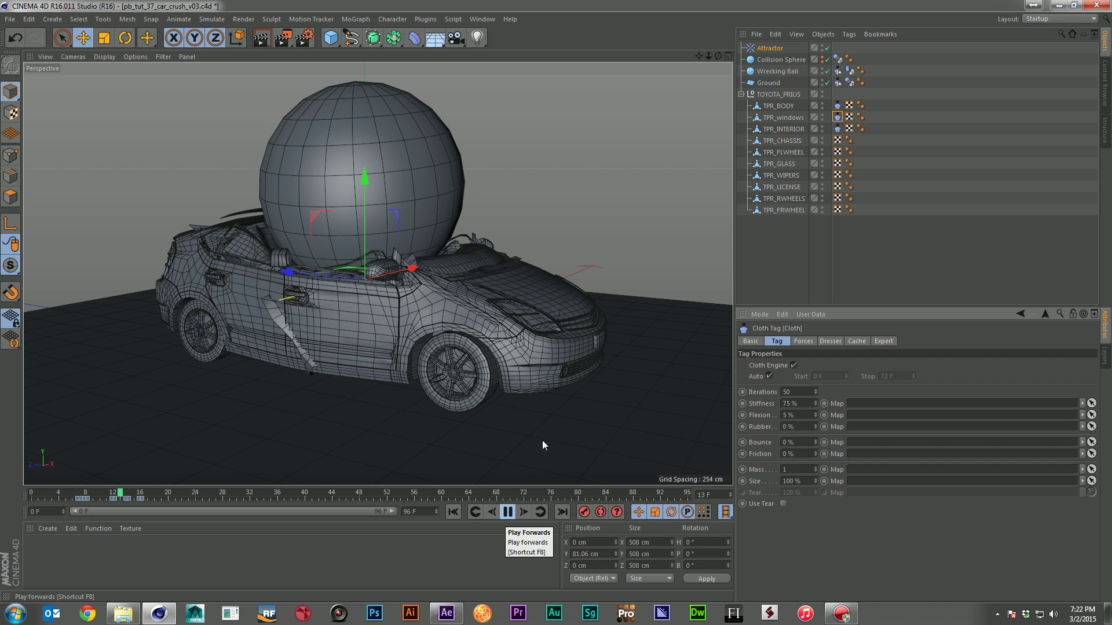
pyautogui.click(454, 512)
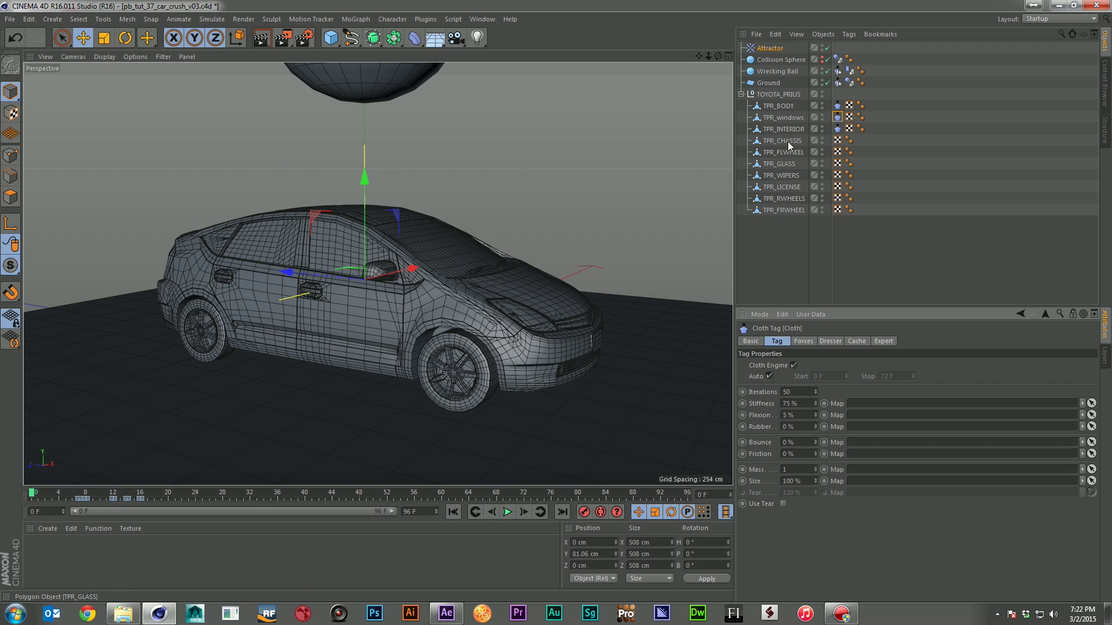
# Step: Open the dynamics cache in the project settings and clear the cached simulation data
pyautogui.click(779, 59)
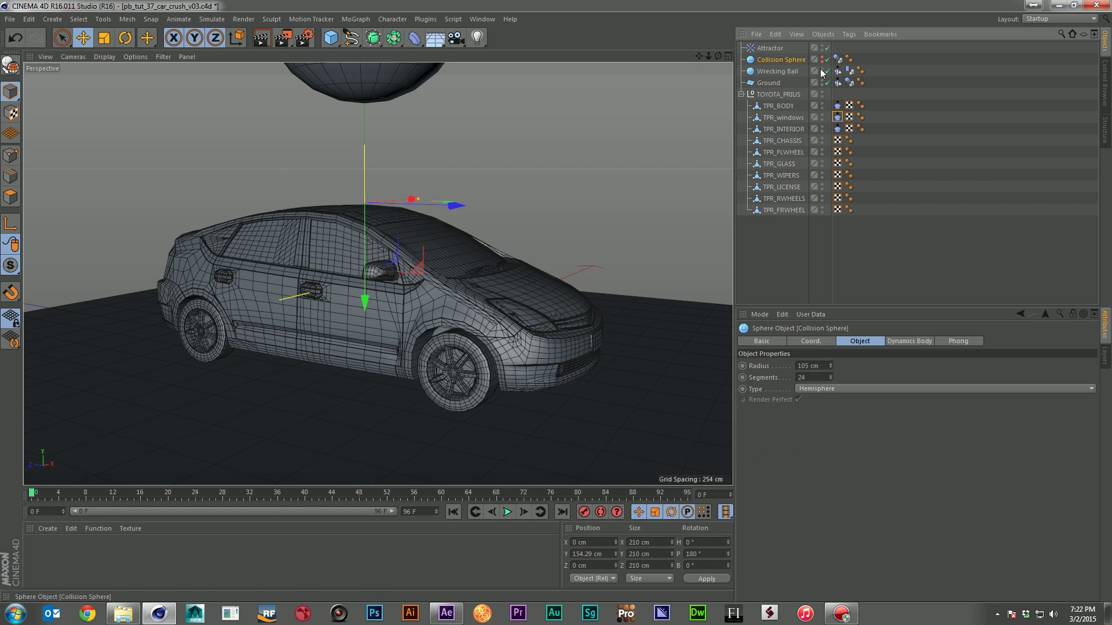
pyautogui.click(849, 70)
pyautogui.hotkey('ctrl', 'd')
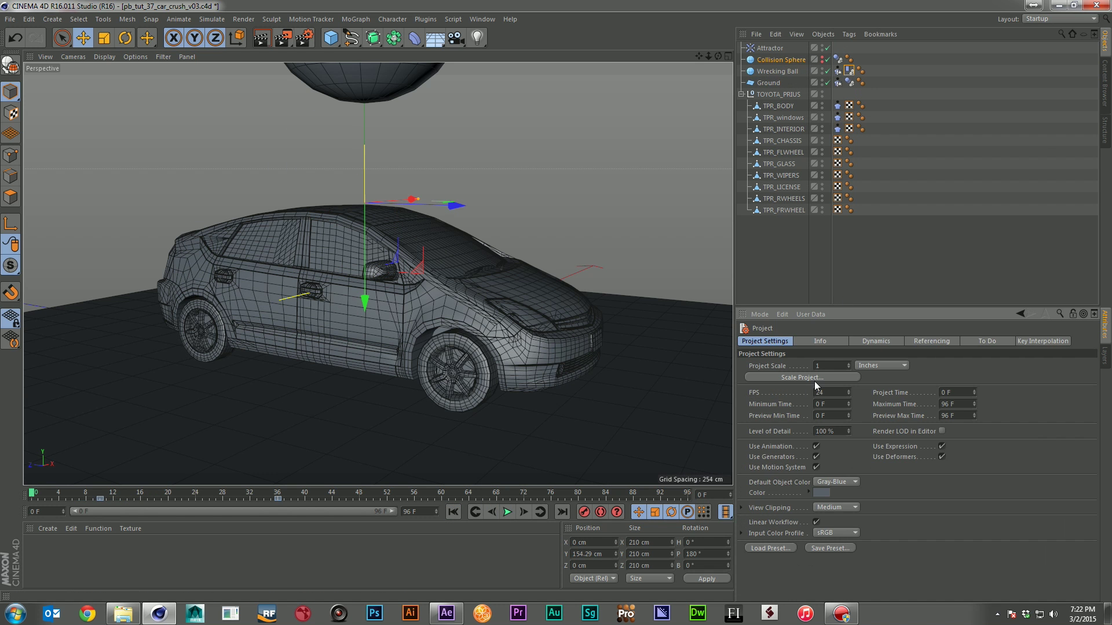
pyautogui.click(887, 342)
pyautogui.click(810, 367)
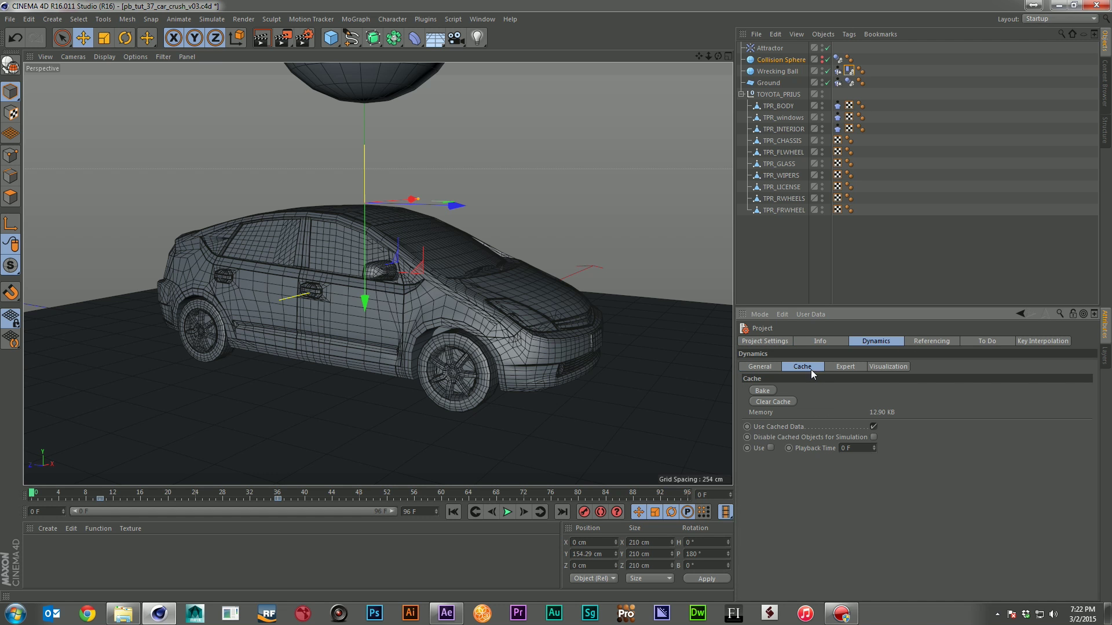
# Step: Show the Collision Sphere, raise it to Y 174.183 cm, and hide it again in the viewport
pyautogui.click(822, 58)
pyautogui.moveTo(365, 302); pyautogui.dragTo(368, 274)
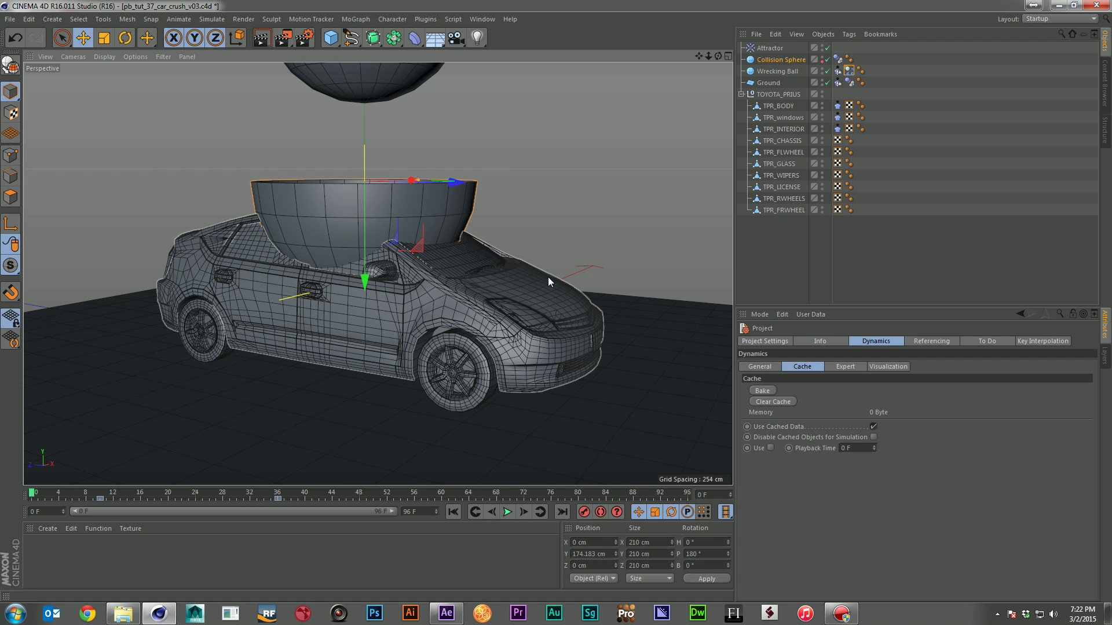
pyautogui.click(822, 58)
pyautogui.click(822, 58)
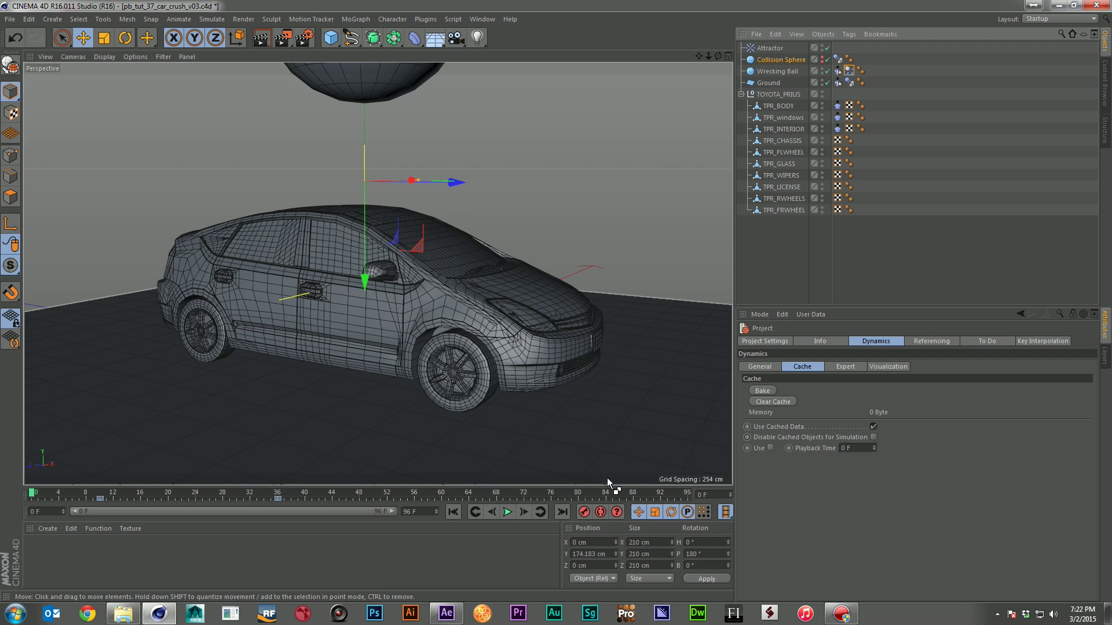
# Step: Bake the project's dynamics, play the crush simulation to check it, and return to the first frame
pyautogui.click(761, 390)
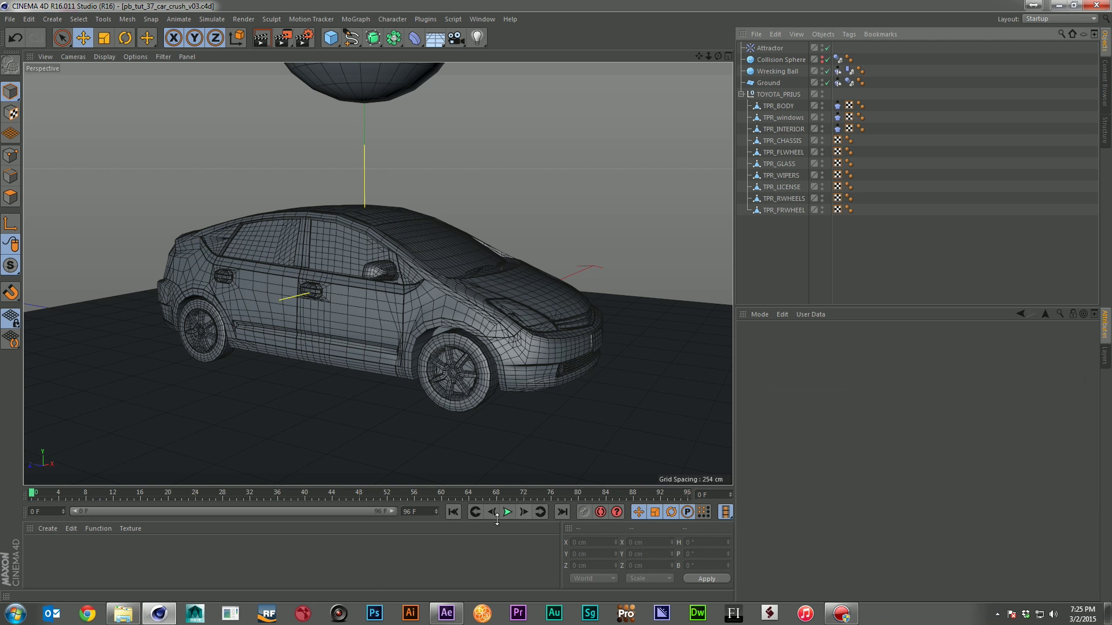
pyautogui.click(506, 512)
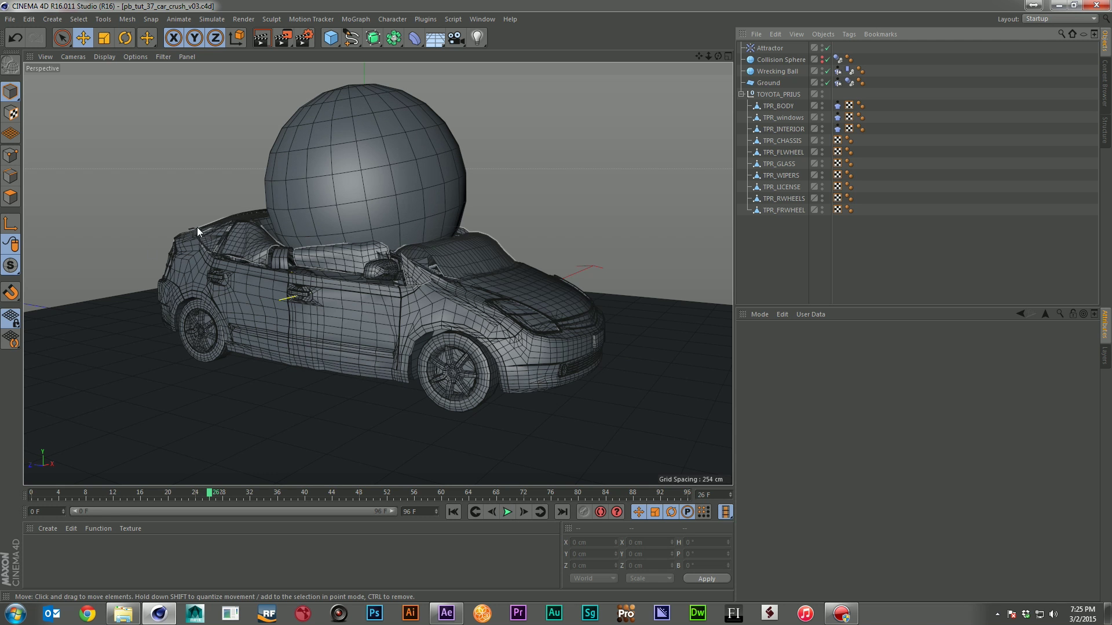
pyautogui.click(454, 511)
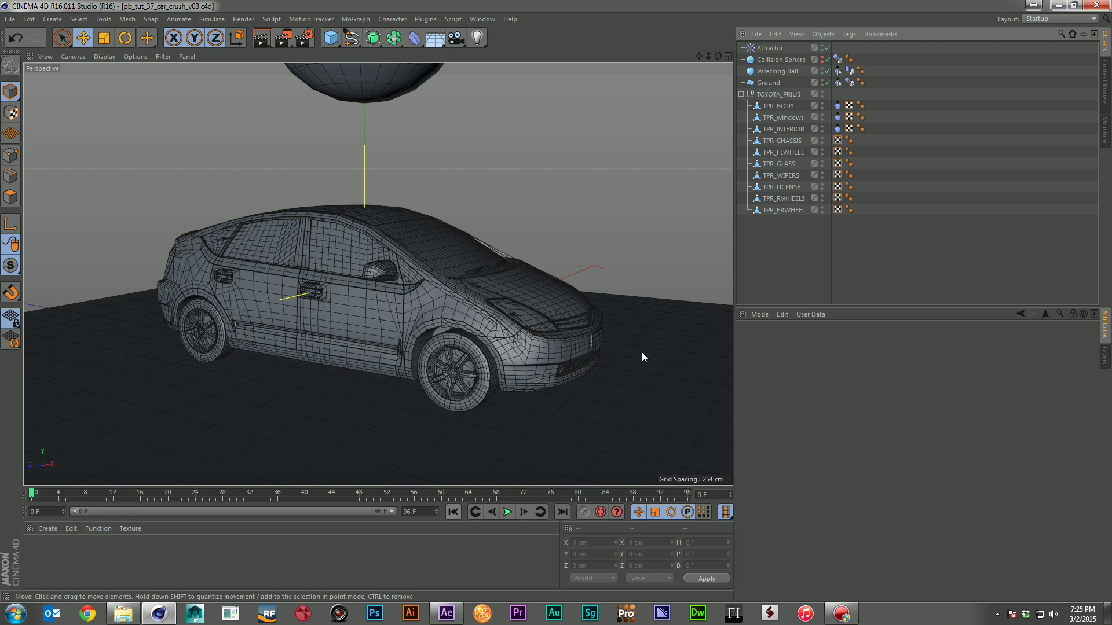
# Step: Add a Cloth Surface object and make it the first child of TOYOTA_PRIUS
pyautogui.click(211, 19)
pyautogui.moveTo(225, 34)
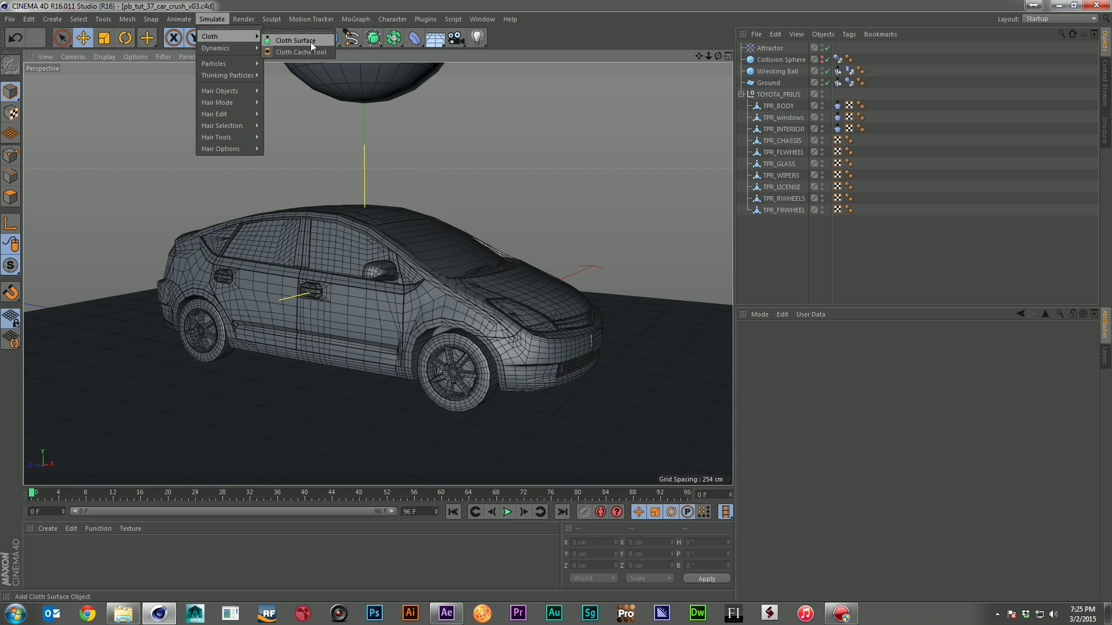
pyautogui.click(311, 41)
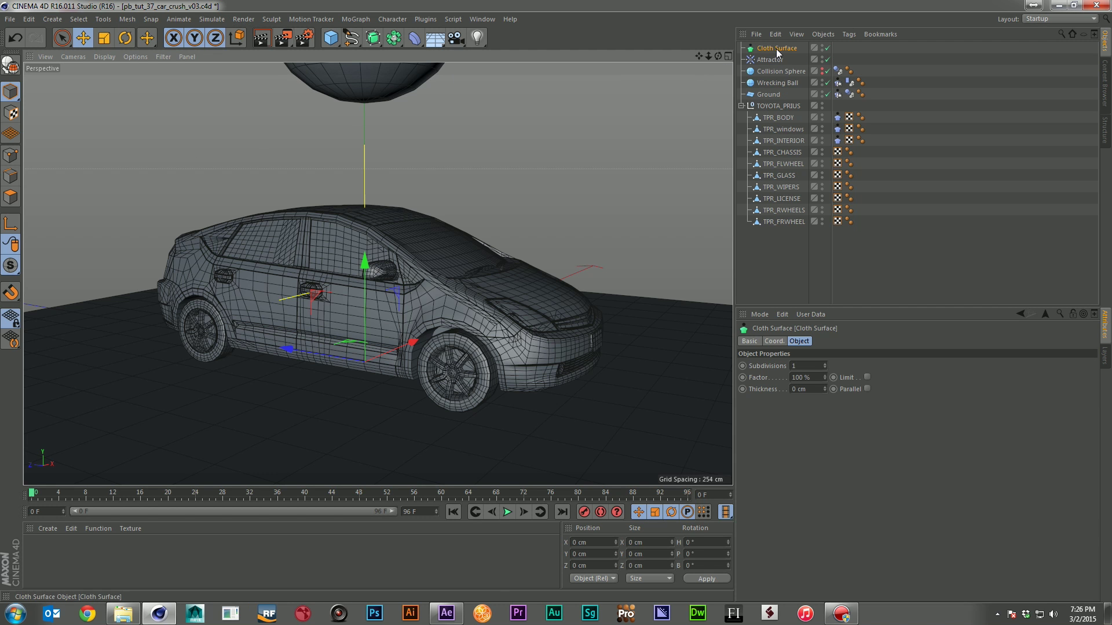
pyautogui.moveTo(776, 111); pyautogui.dragTo(776, 111)
# Step: Nest TPR_BODY, TPR_windows and TPR_INTERIOR together under the Cloth Surface
pyautogui.click(780, 119)
pyautogui.keyDown('shift'); pyautogui.click(783, 140); pyautogui.keyUp('shift')
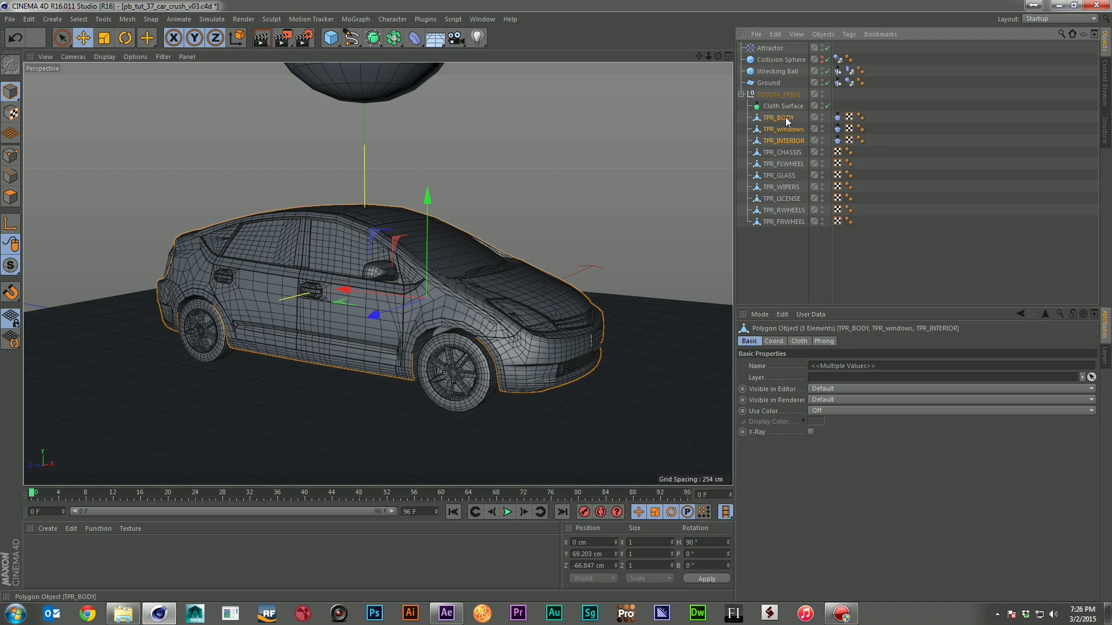
pyautogui.moveTo(792, 107); pyautogui.dragTo(792, 107)
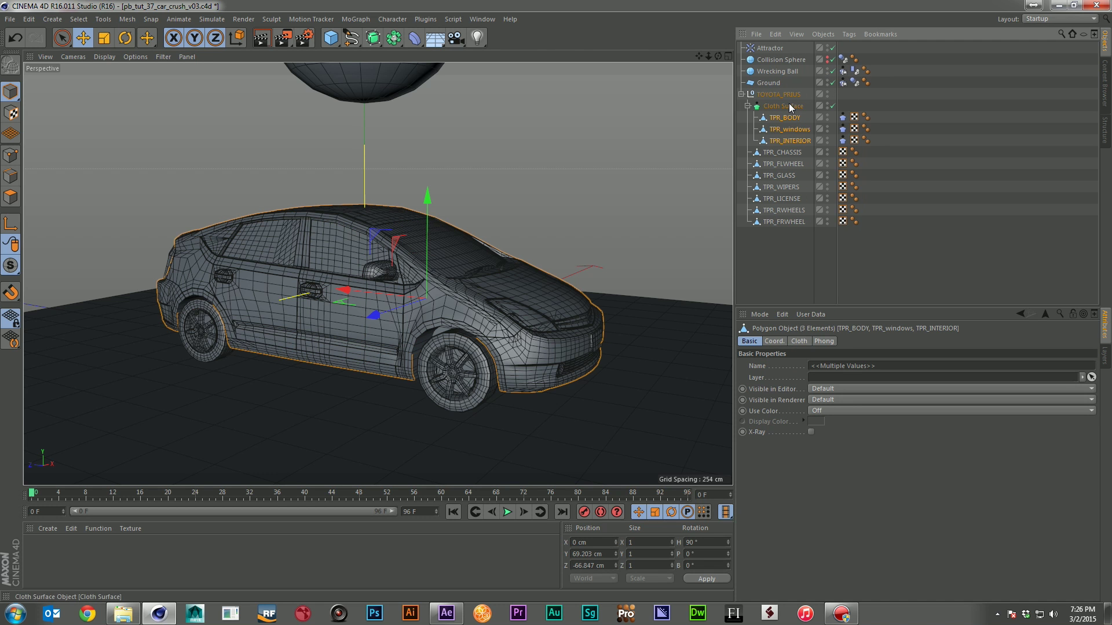
# Step: Try 3 subdivisions on the Cloth Surface and set it back to 1
pyautogui.click(990, 173)
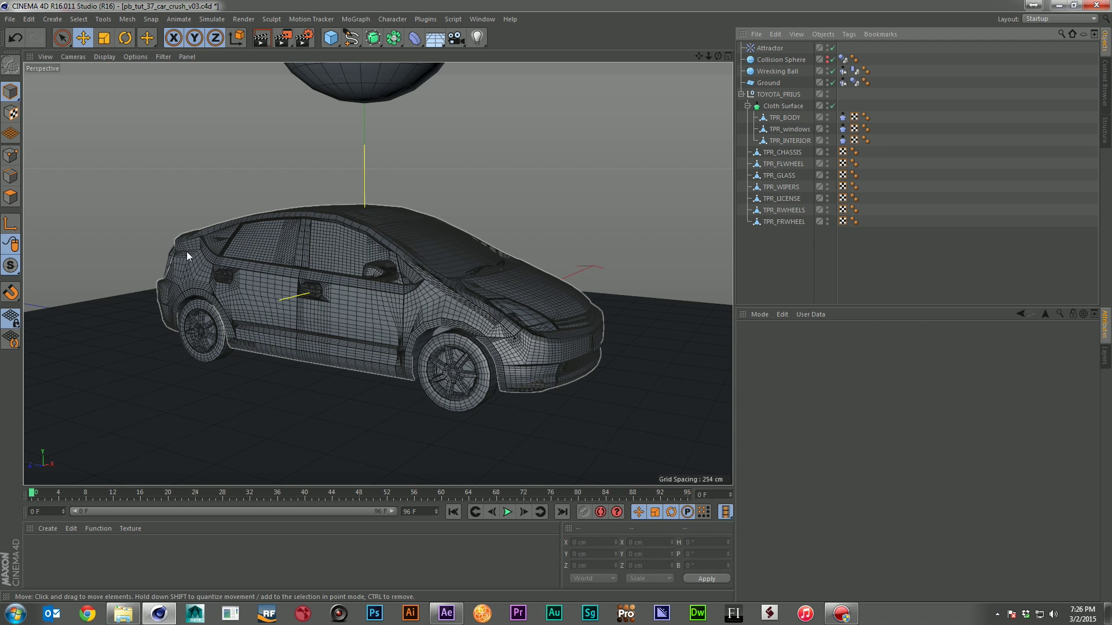
pyautogui.click(777, 107)
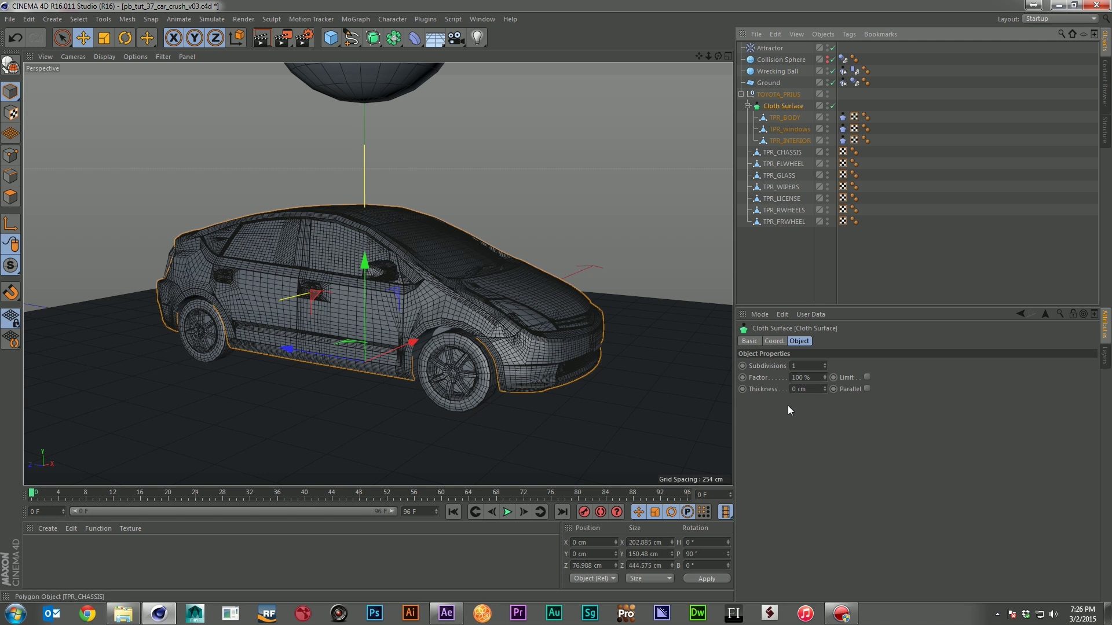
pyautogui.click(825, 364)
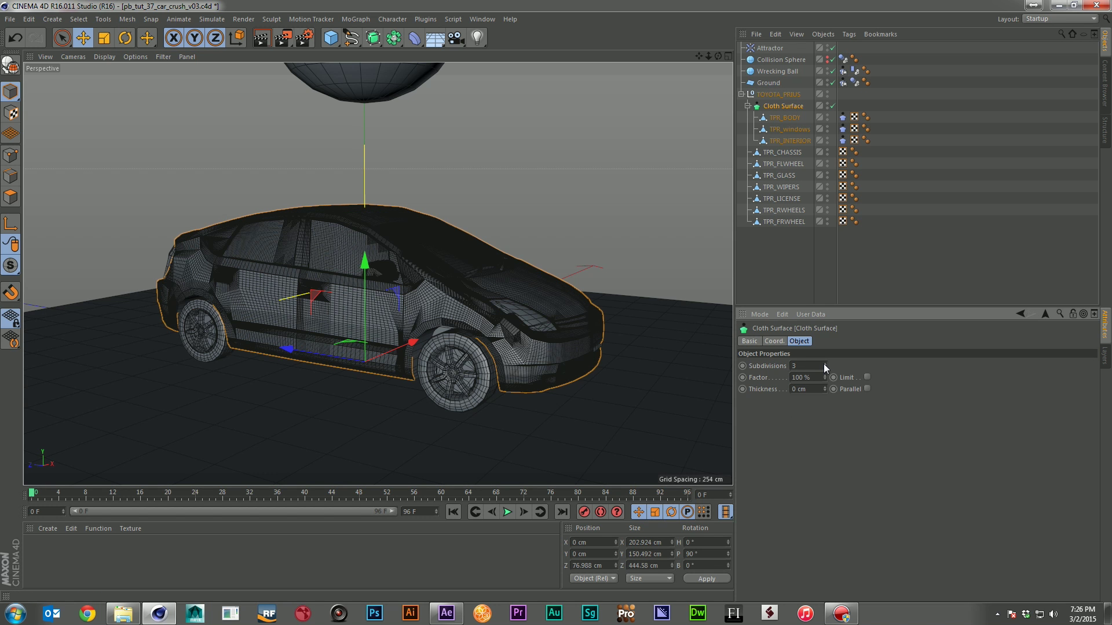
pyautogui.click(824, 368)
pyautogui.click(823, 368)
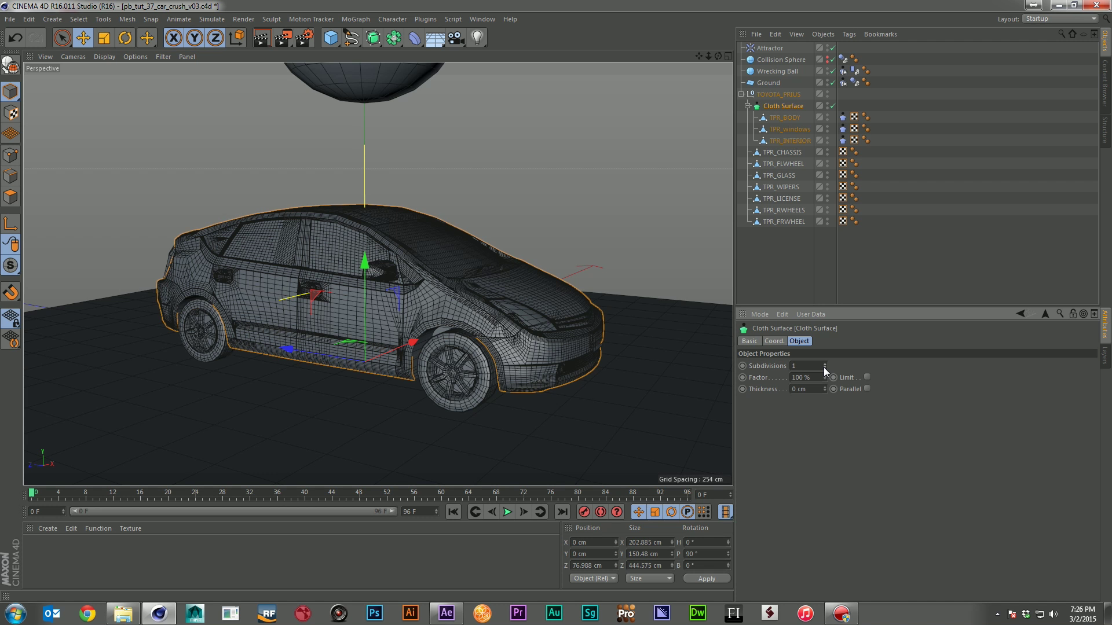
pyautogui.click(789, 242)
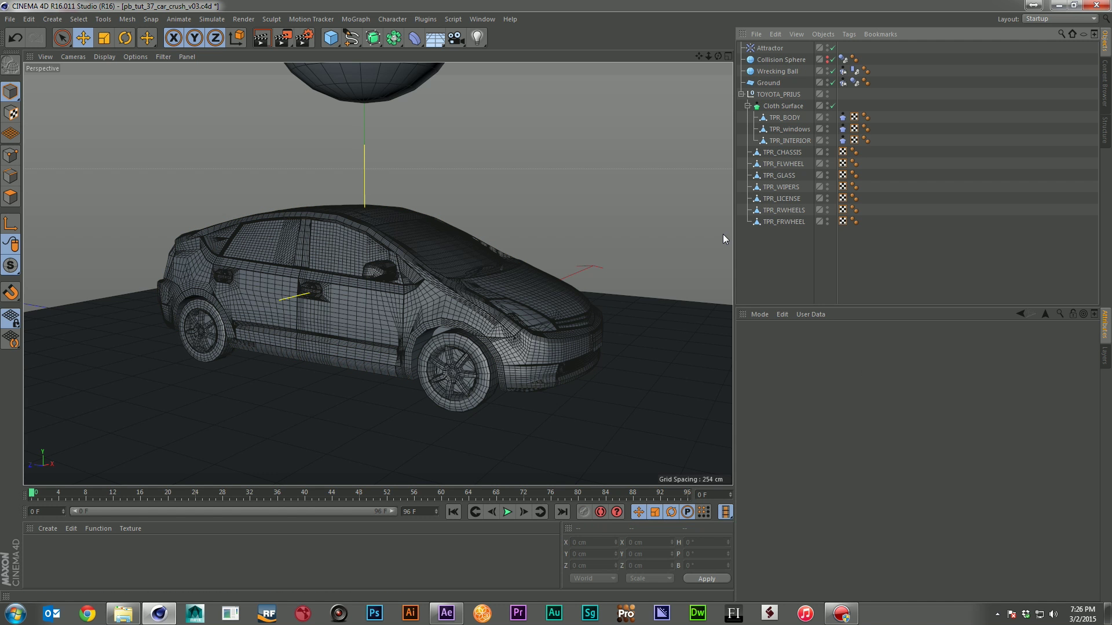
# Step: Switch the viewport display to smooth shading without wireframe lines and check the Cloth Surface's subdivision setting
pyautogui.click(104, 57)
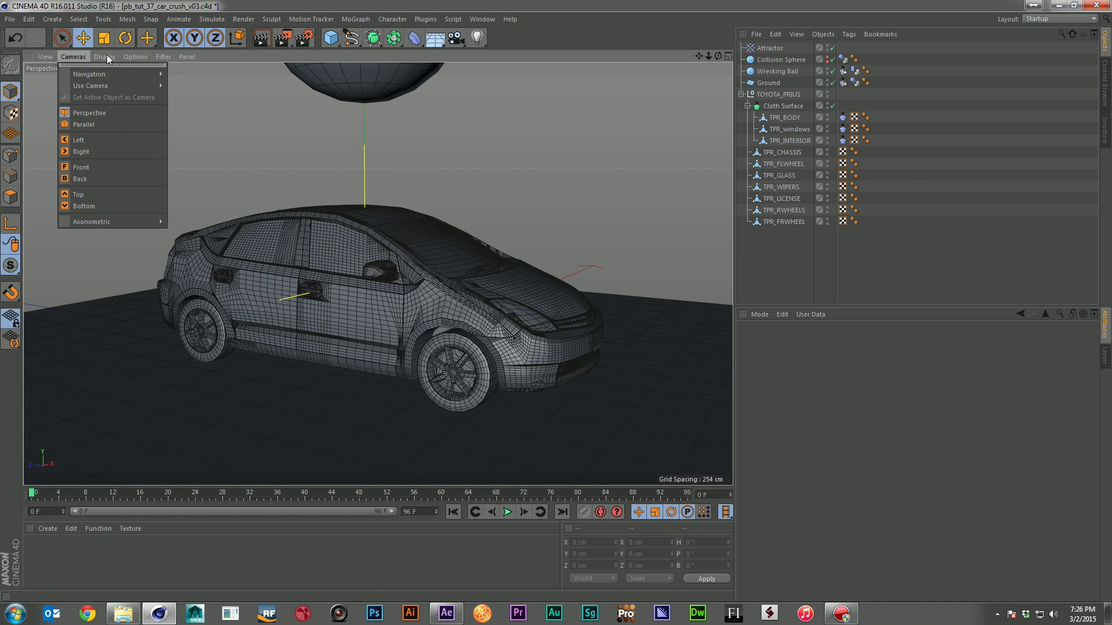
pyautogui.click(123, 78)
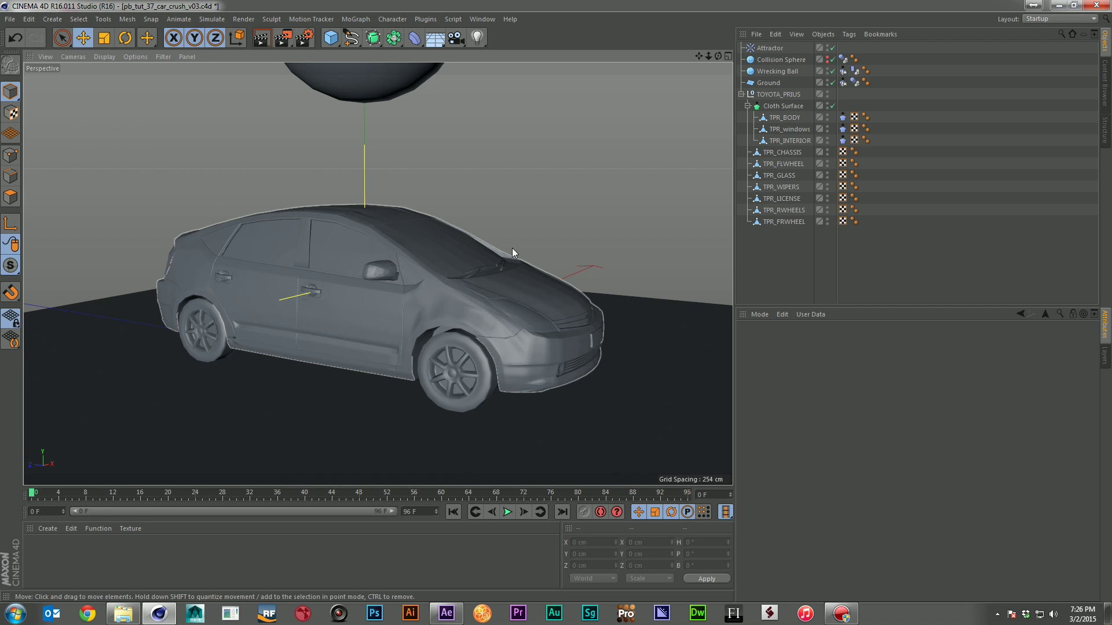
pyautogui.click(793, 107)
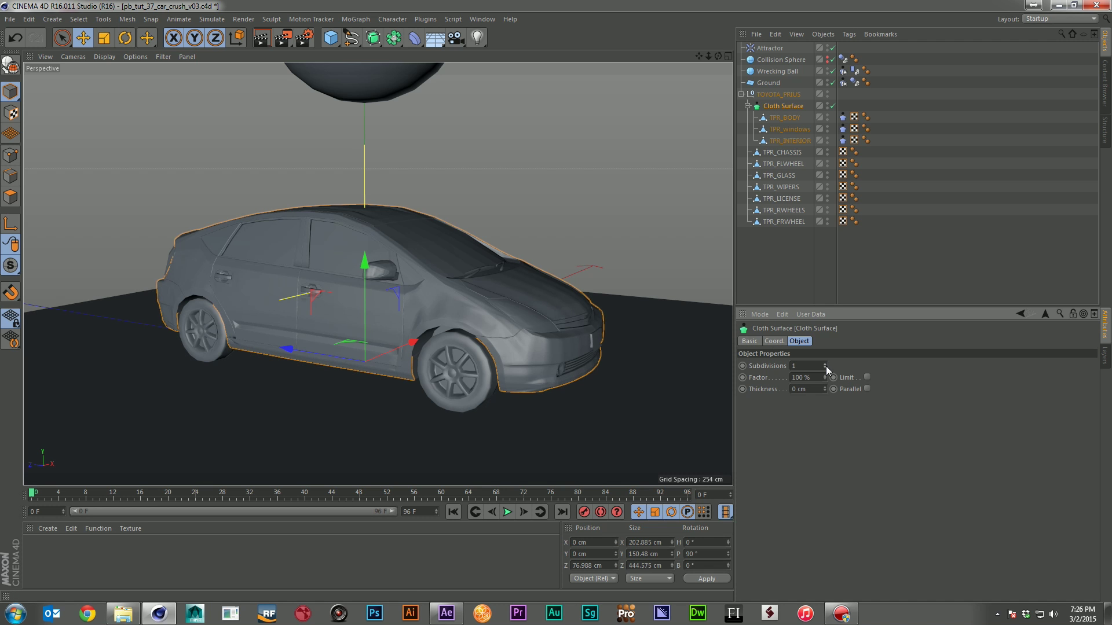
pyautogui.click(799, 248)
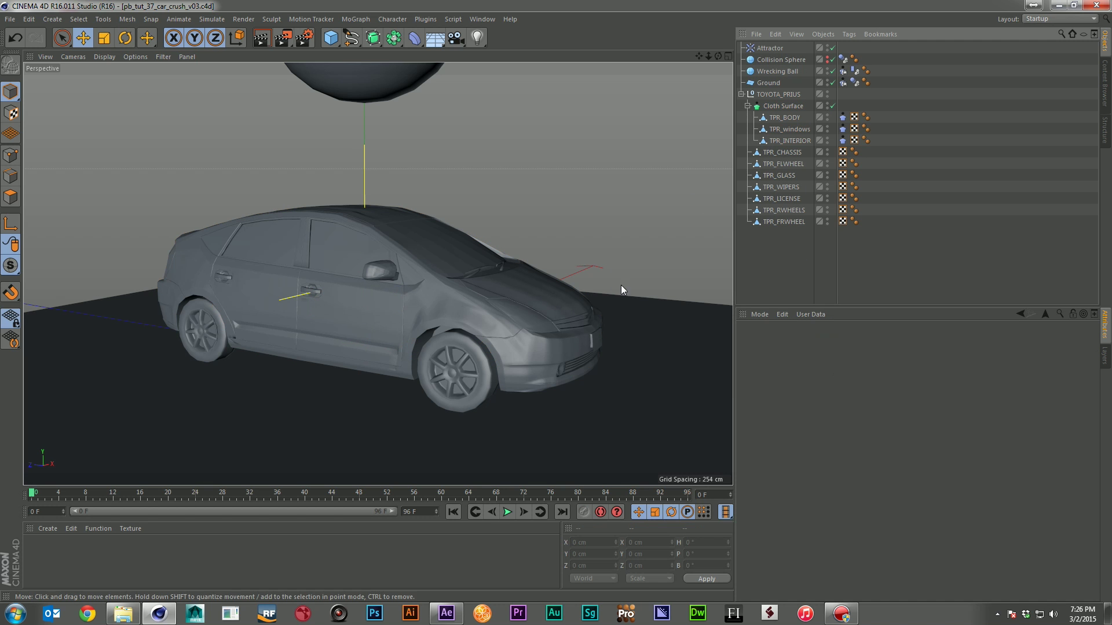
# Step: Make a 960x540 software preview of a manual frame range starting at 0 F, watch it, and close the Picture Viewer
pyautogui.moveTo(289, 45); pyautogui.dragTo(366, 136)
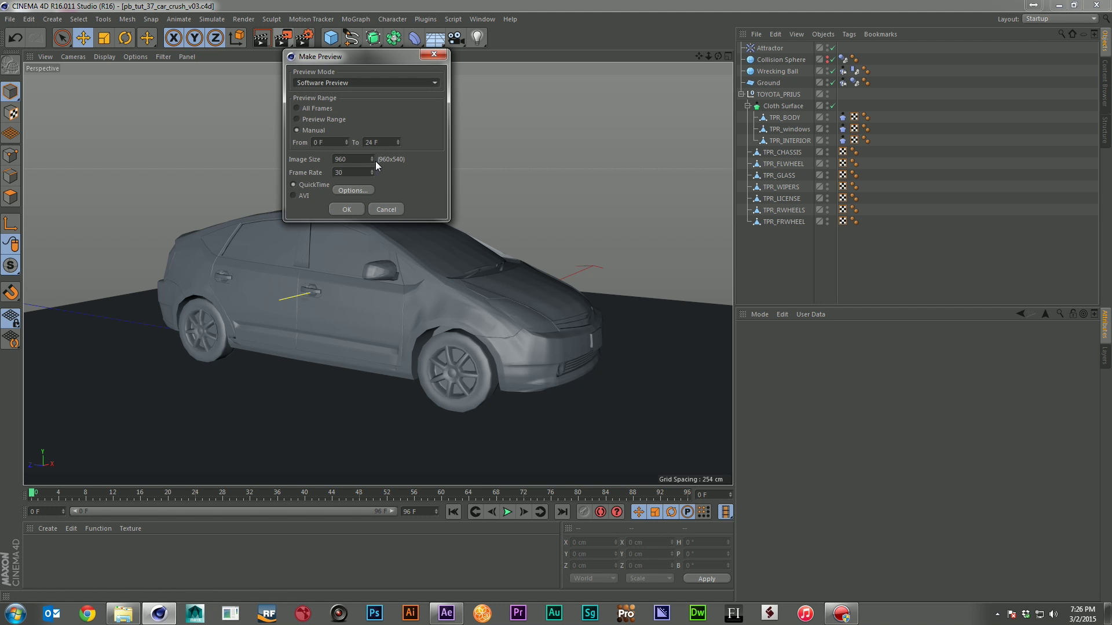
pyautogui.doubleClick(387, 142)
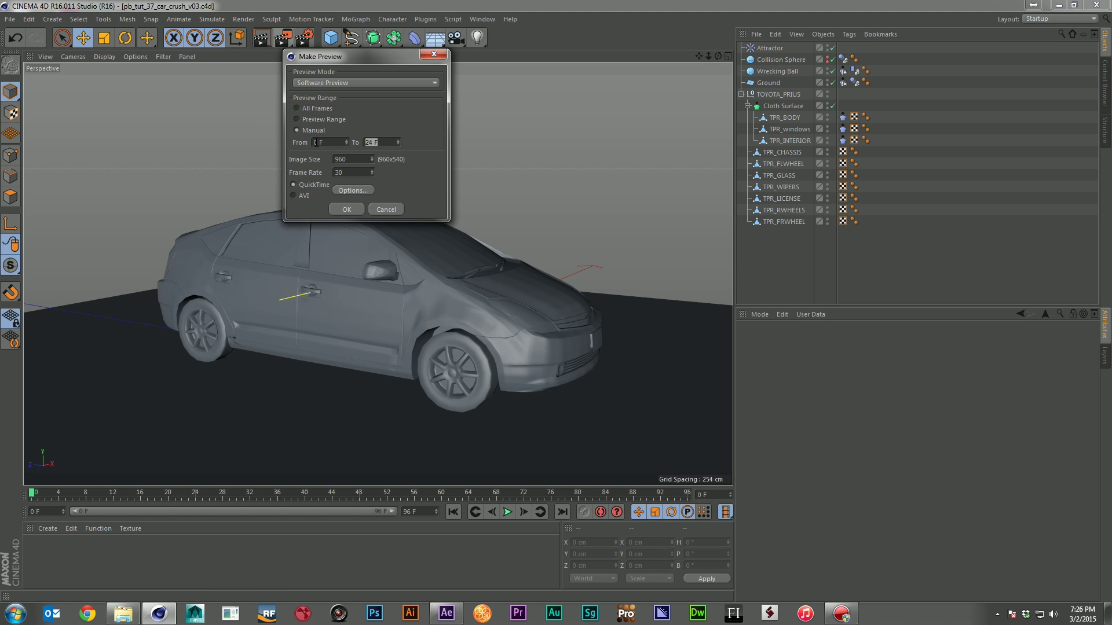
pyautogui.press('Return')
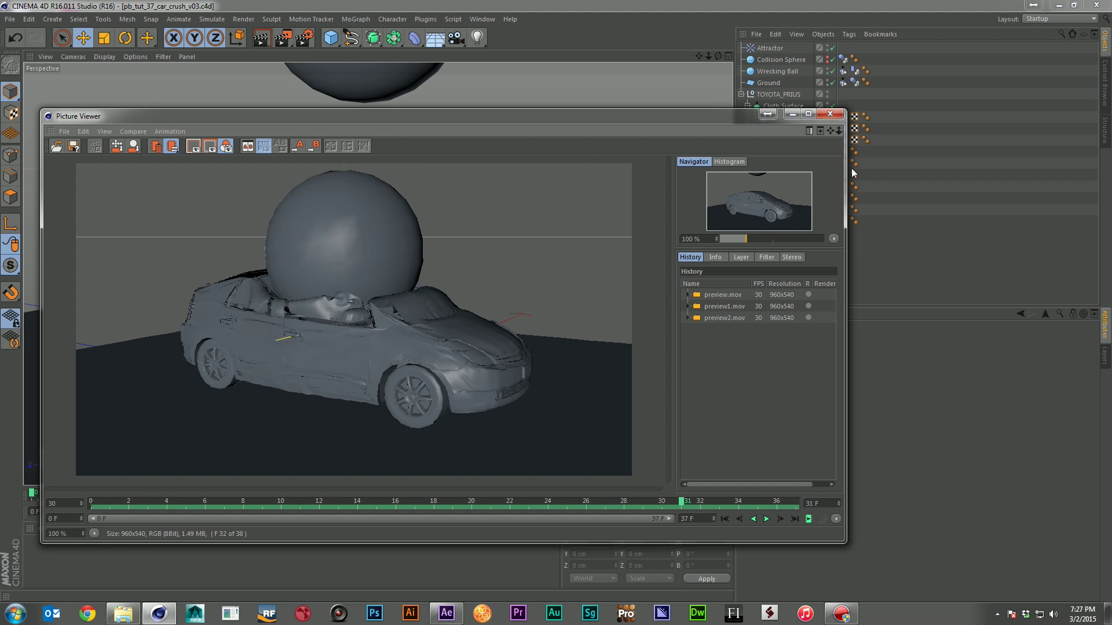
pyautogui.click(832, 116)
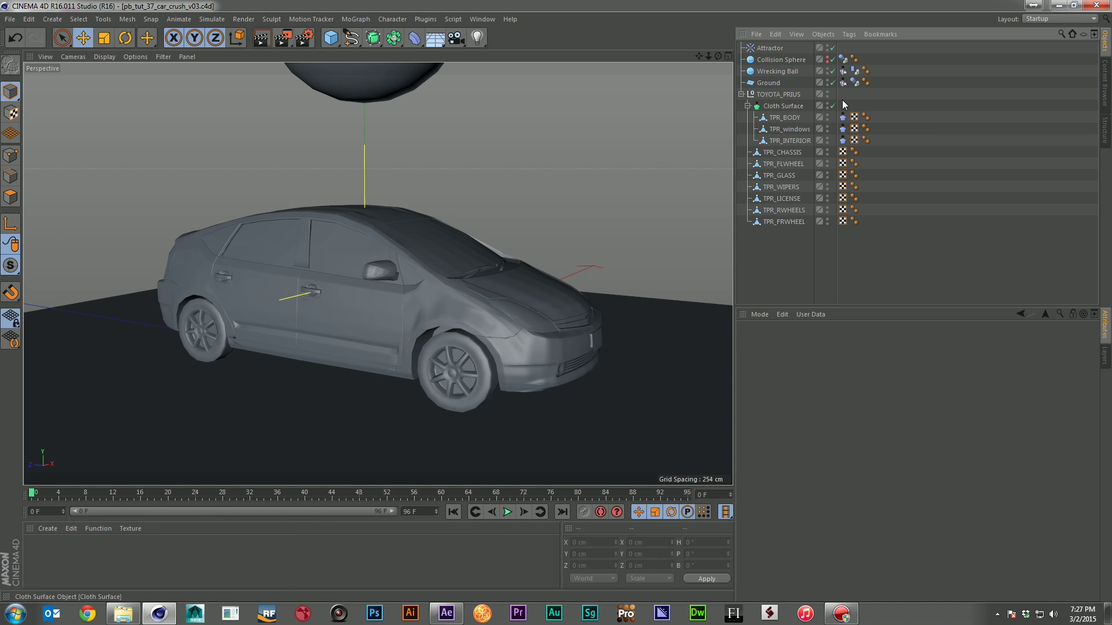
# Step: Show the cache settings for the Cloth tags of TPR_BODY, TPR_windows and TPR_INTERIOR together, and save the project
pyautogui.moveTo(843, 100); pyautogui.dragTo(844, 141)
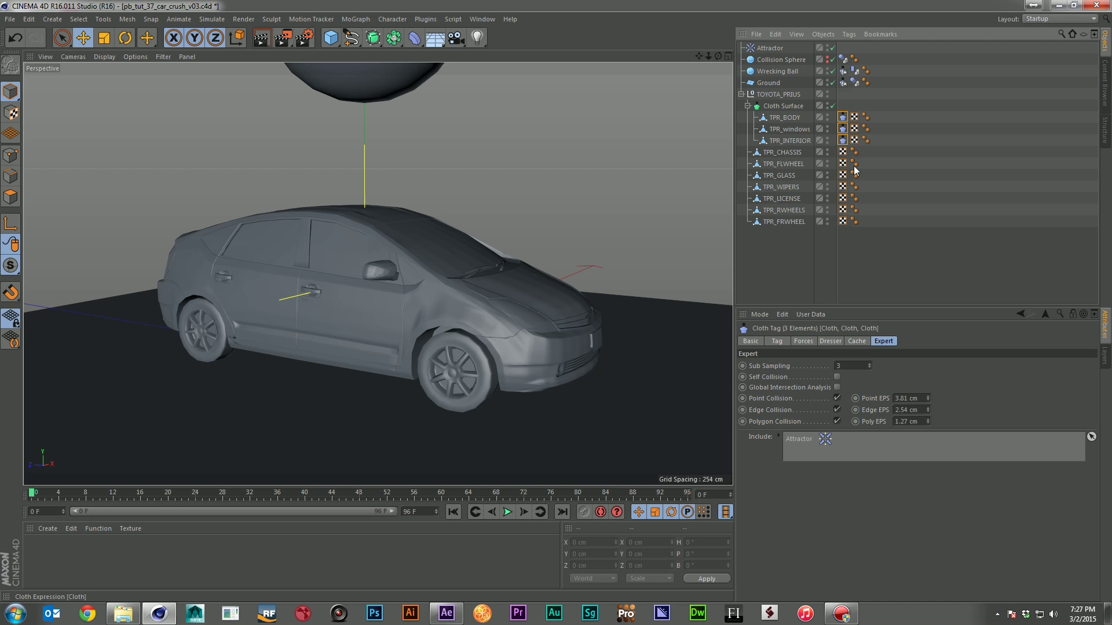
pyautogui.click(864, 341)
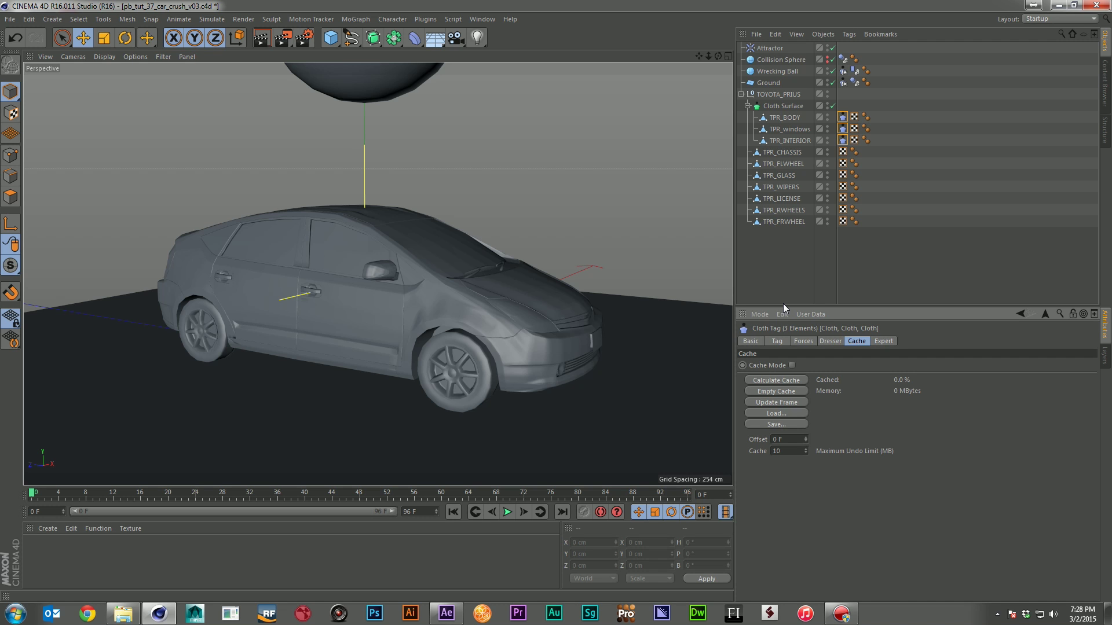
pyautogui.hotkey('ctrl', 's')
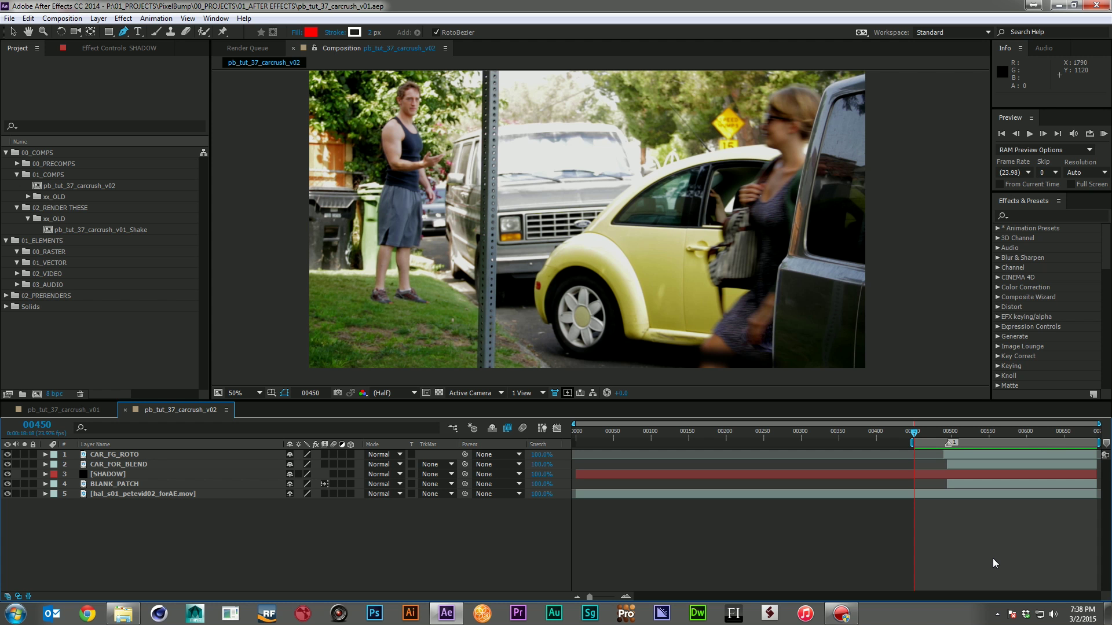
# Step: In After Effects, play a RAM preview of the pb_tut_37_carcrush_v02 composition and move to frame 494
pyautogui.press('KP_0')
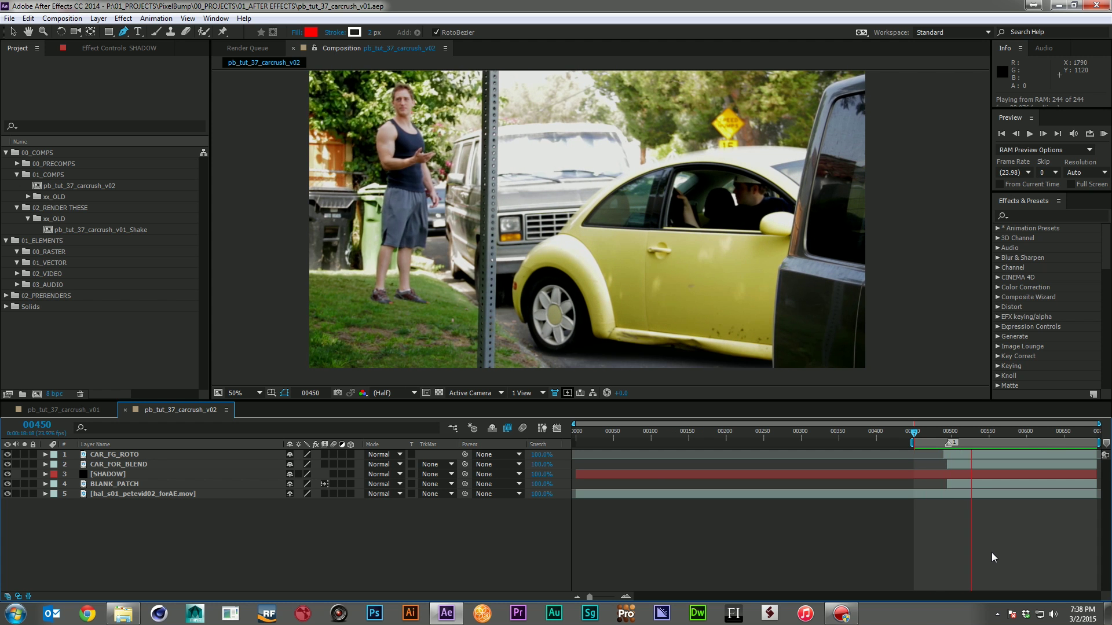
pyautogui.click(947, 439)
pyautogui.click(947, 434)
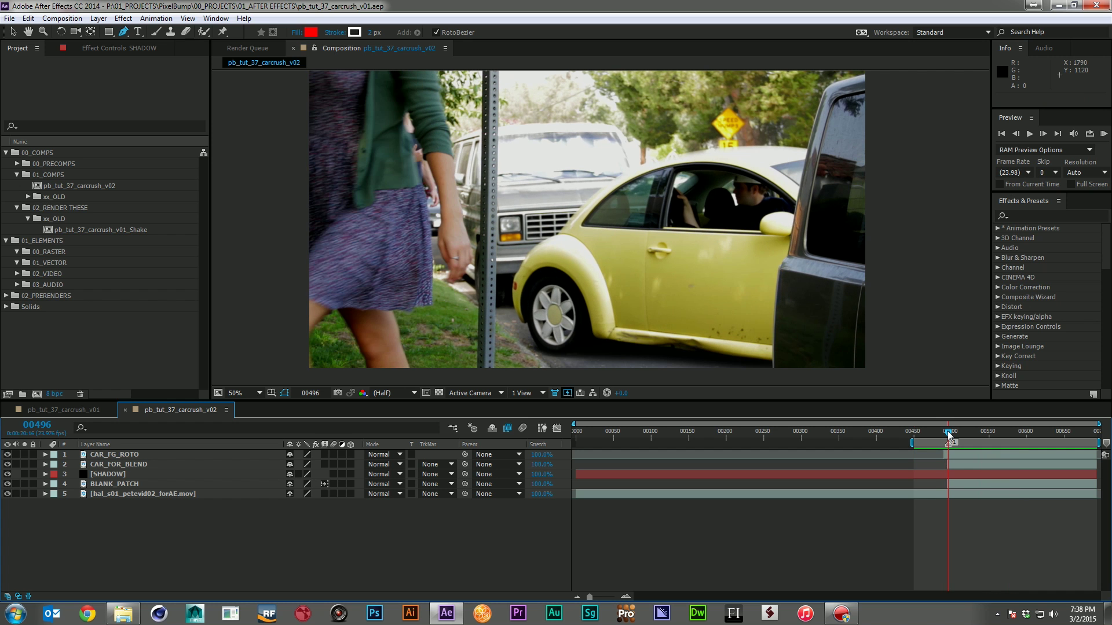
pyautogui.moveTo(948, 434); pyautogui.dragTo(947, 434)
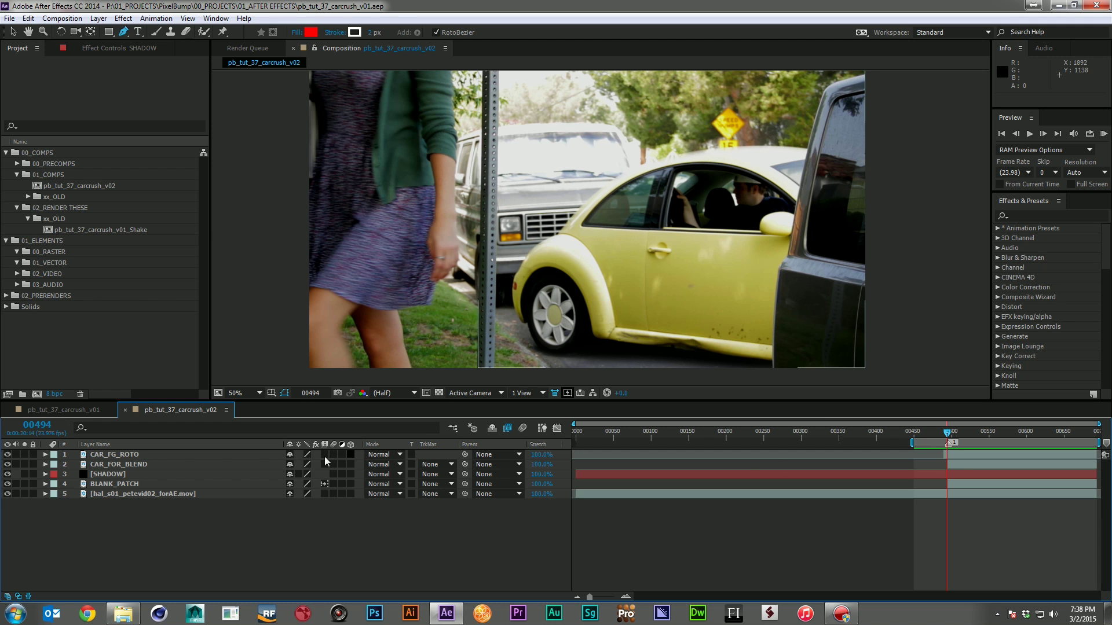
# Step: Inspect the CAR_FOR_BLEND and SHADOW layers, and view BLANK_PATCH and CAR_FG_ROTO alone one after the other
pyautogui.click(140, 465)
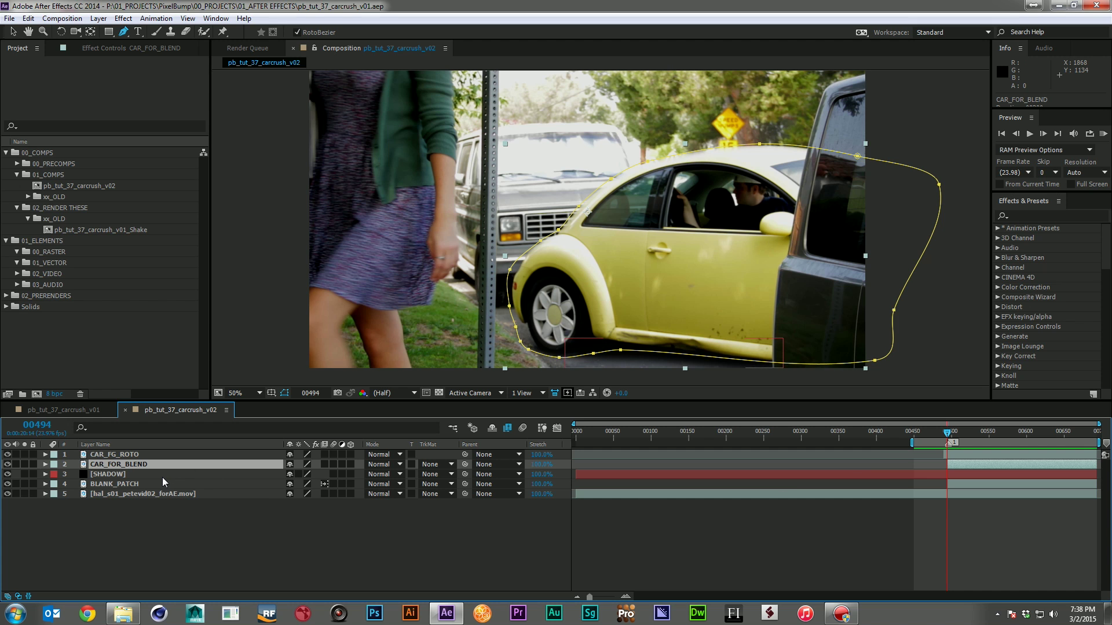
pyautogui.click(257, 474)
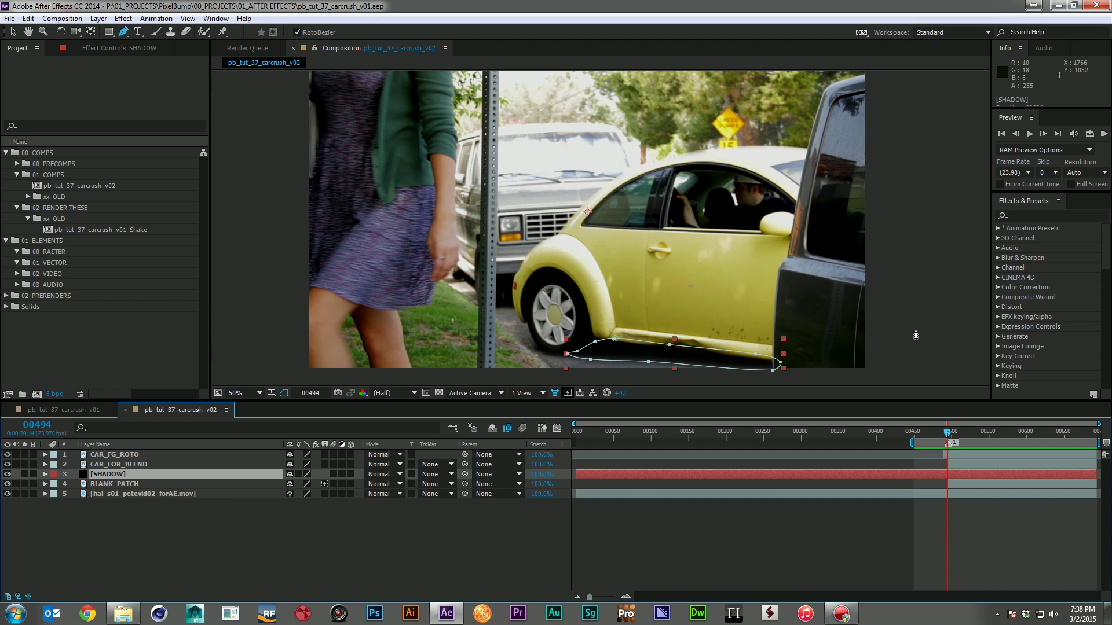
pyautogui.click(128, 485)
pyautogui.click(24, 484)
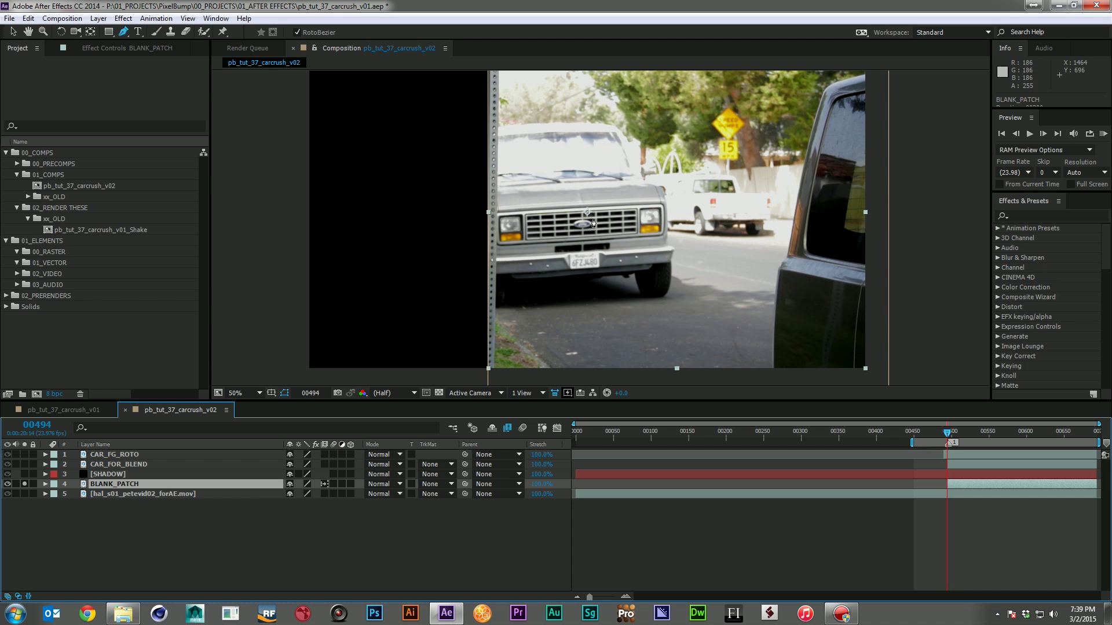
pyautogui.click(24, 484)
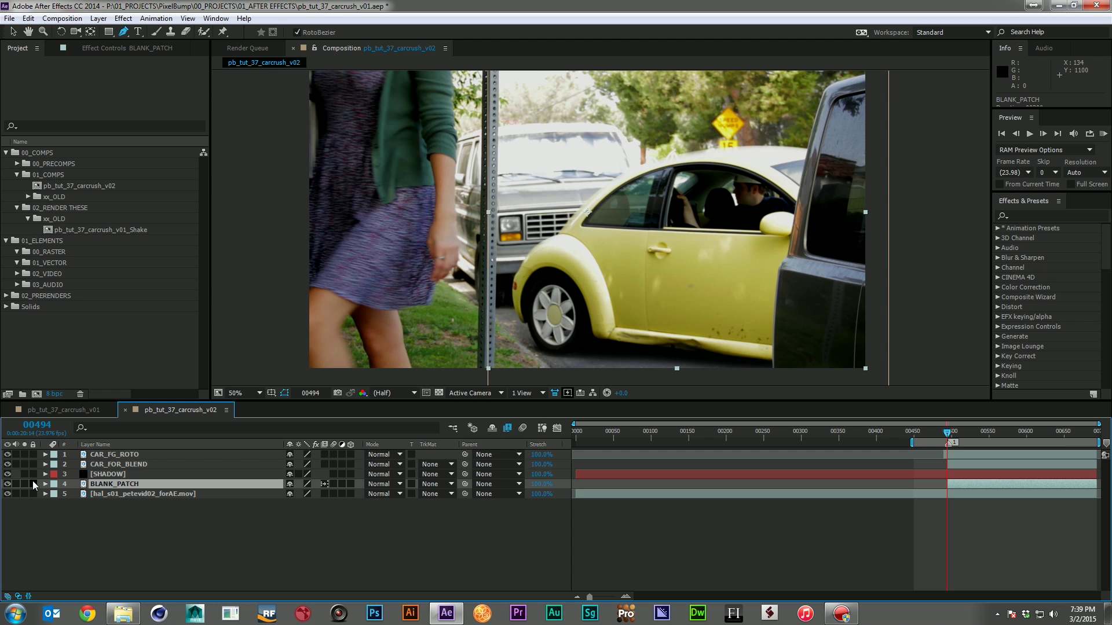
pyautogui.click(24, 455)
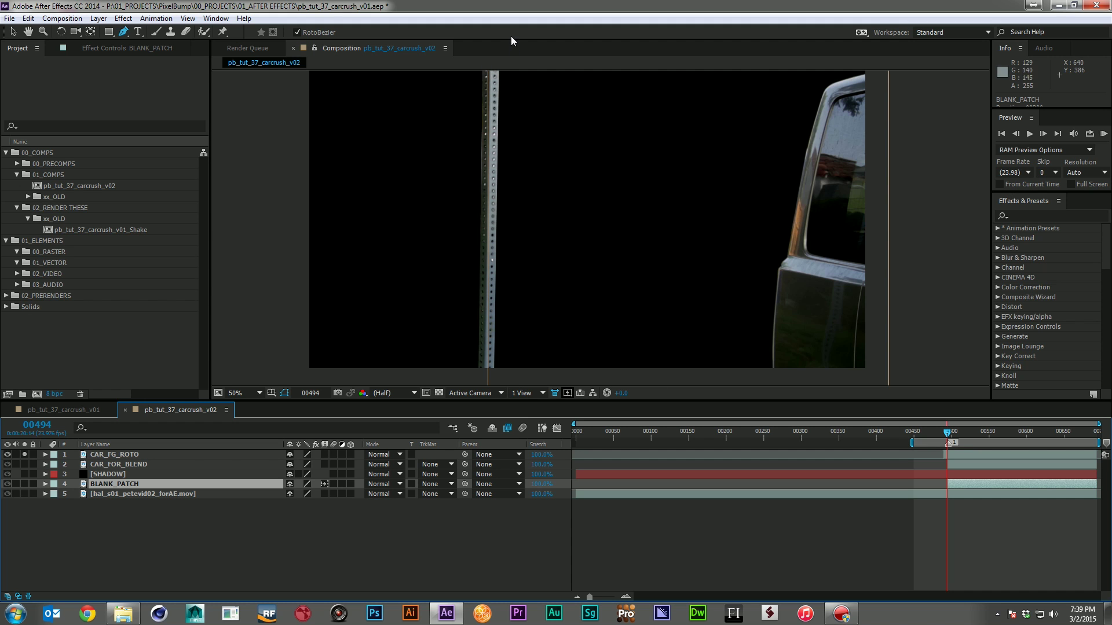
pyautogui.click(24, 455)
pyautogui.click(370, 503)
# Step: Play the composition, return to frame 494, and trim the start of the SHADOW layer to that frame
pyautogui.press('space')
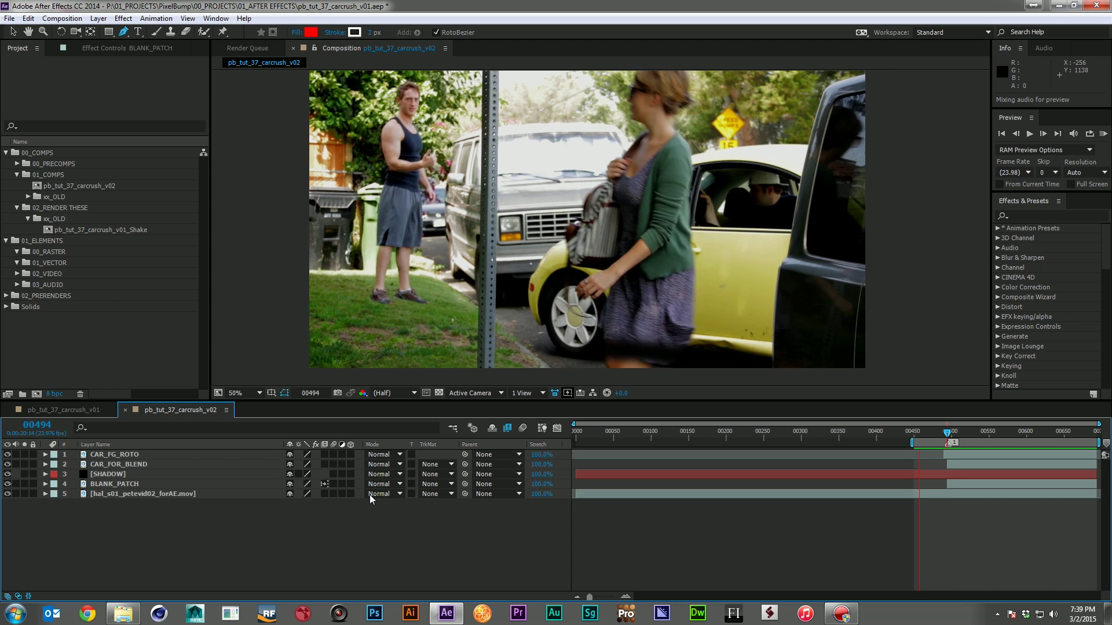
pyautogui.press('space')
pyautogui.click(946, 436)
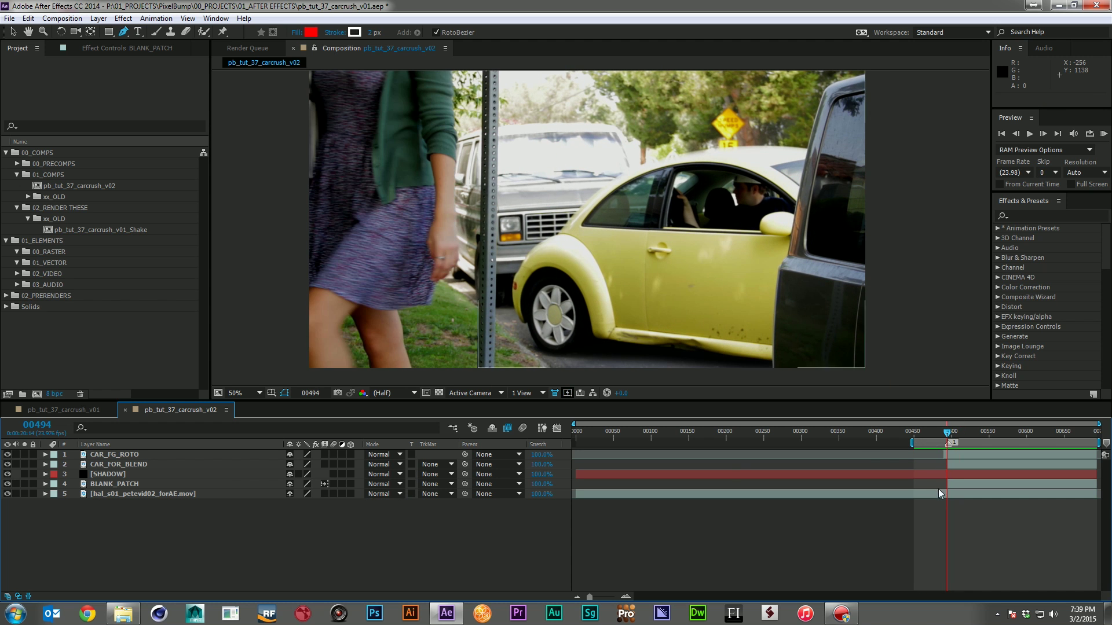
pyautogui.click(942, 474)
pyautogui.hotkey('alt', '[')
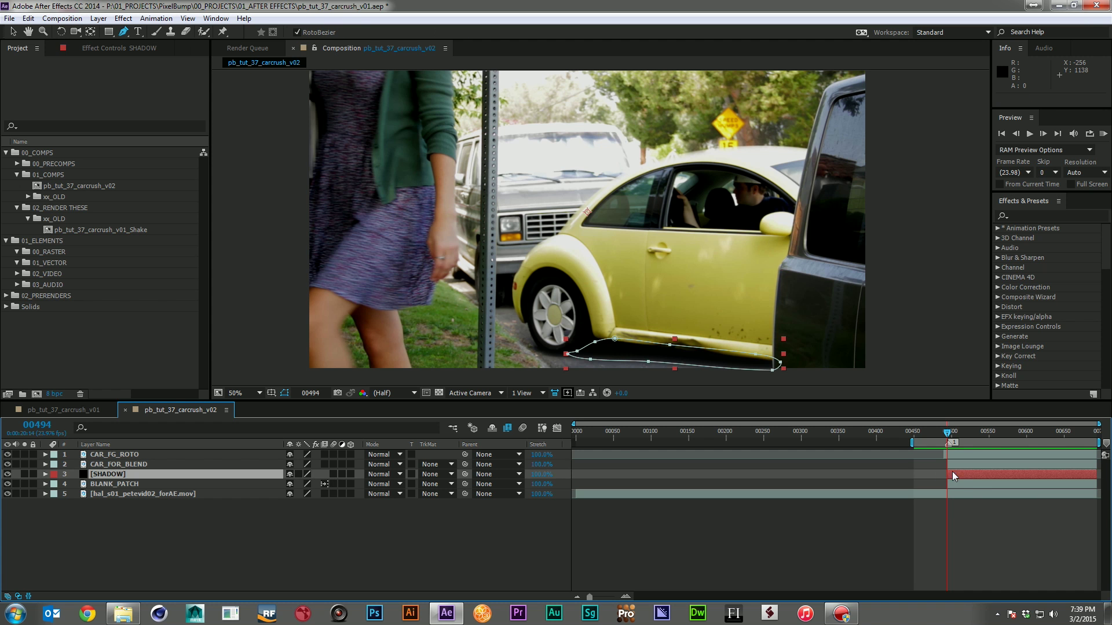
# Step: Play the composition again to check the trimmed shadow and go back to frame 494
pyautogui.click(970, 531)
pyautogui.press('space')
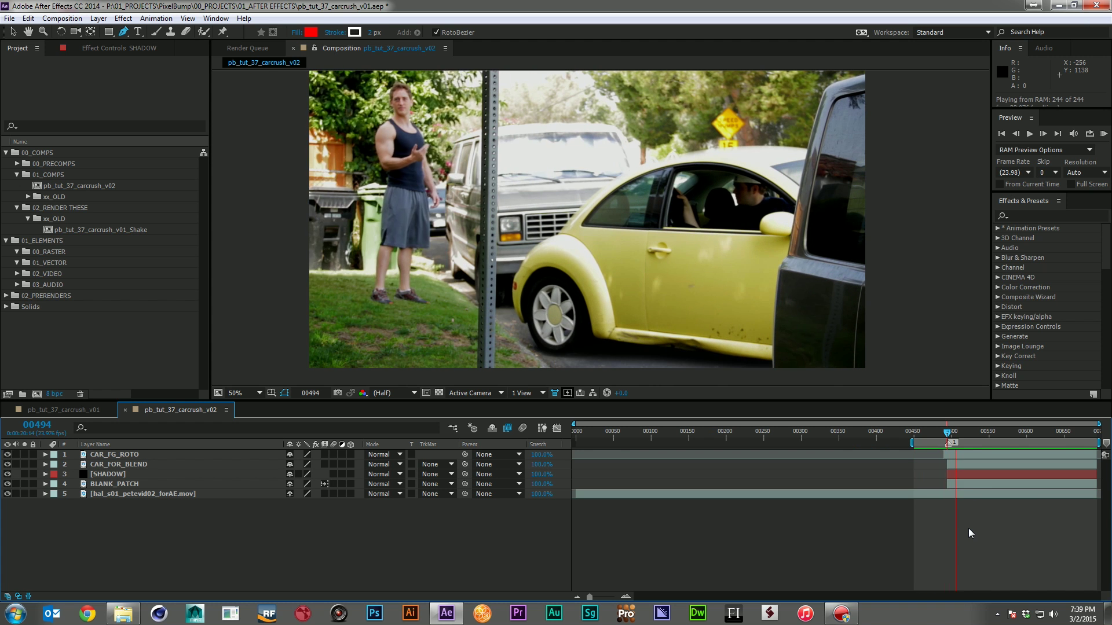
pyautogui.press('space')
pyautogui.click(948, 434)
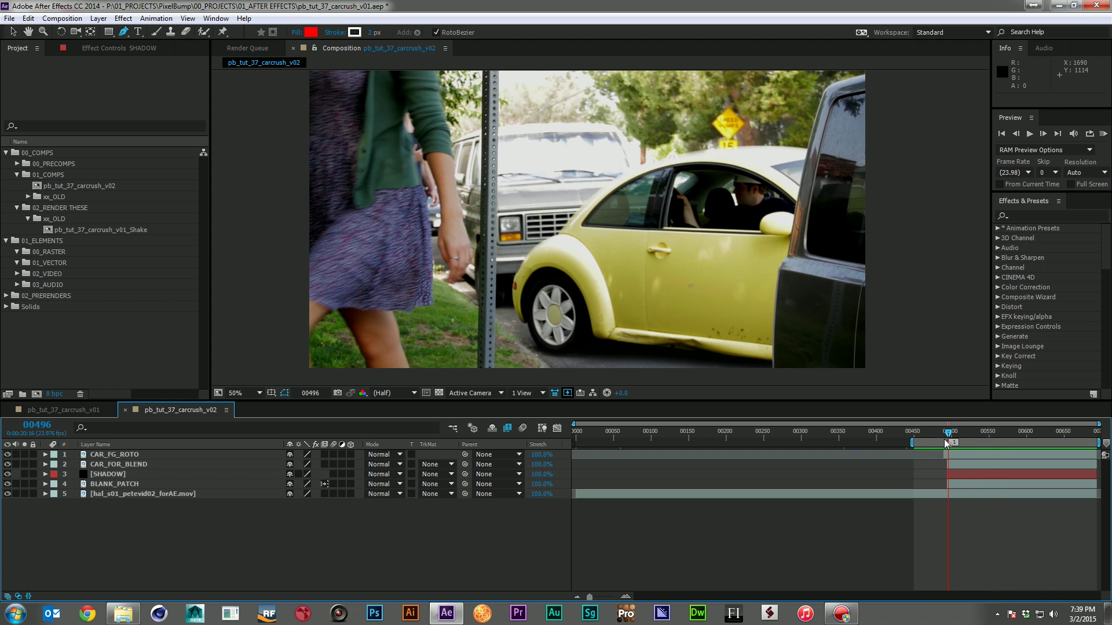
pyautogui.click(944, 439)
pyautogui.click(946, 438)
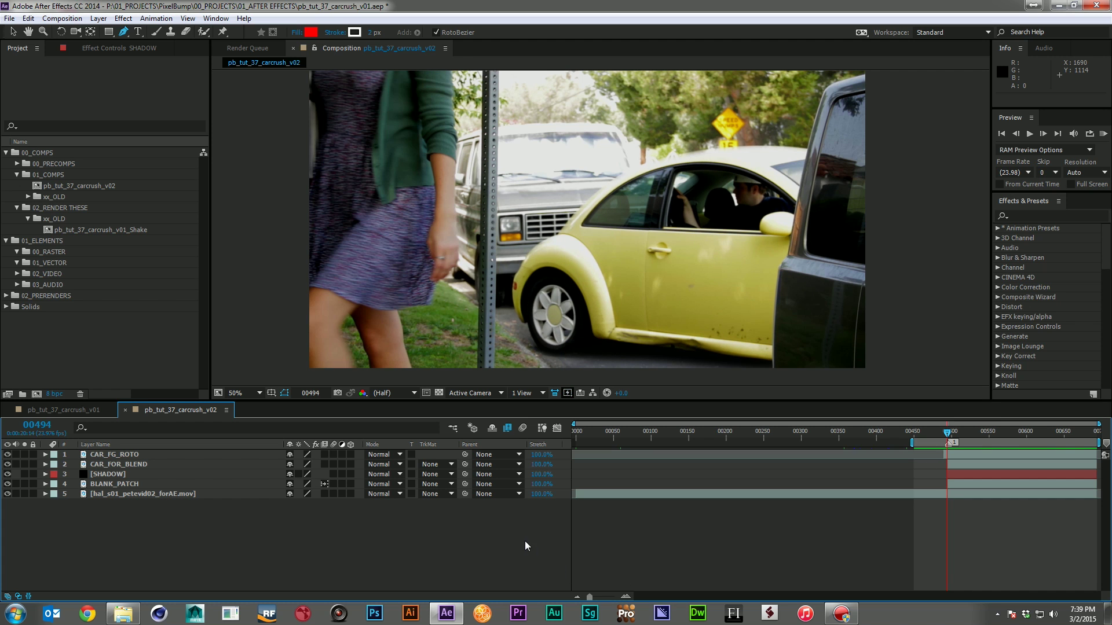
# Step: Place tut37_carcrush_v02_[0008-0060].png from 02_PRERENDERS directly below CAR_FG_ROTO, starting at frame 494
pyautogui.click(8, 296)
pyautogui.scroll(-1, 93, 298)
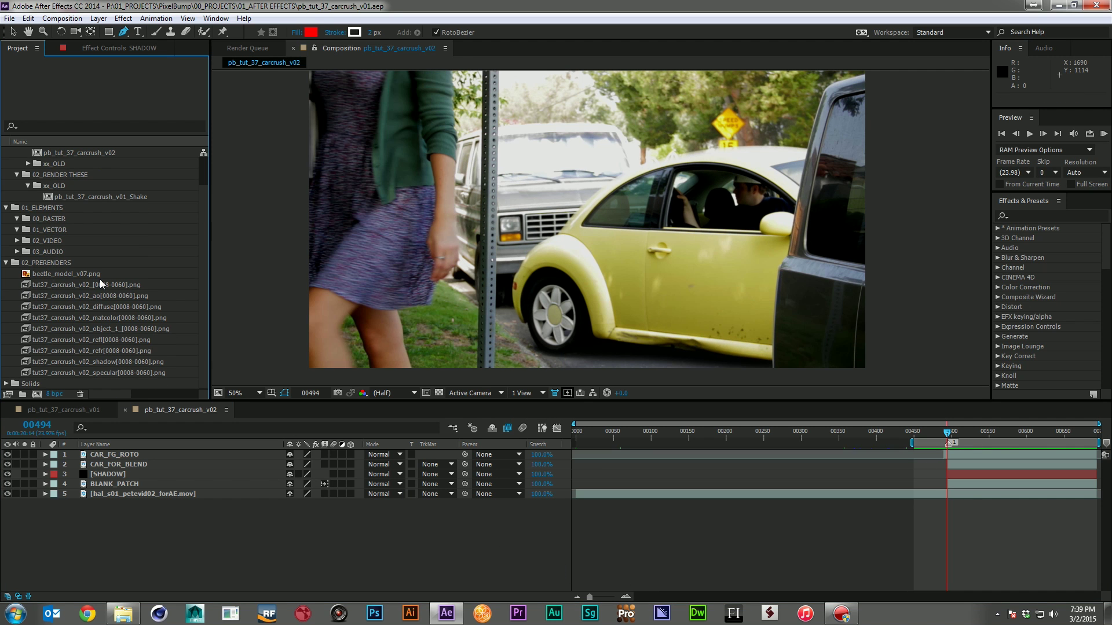
pyautogui.moveTo(101, 288); pyautogui.dragTo(150, 466)
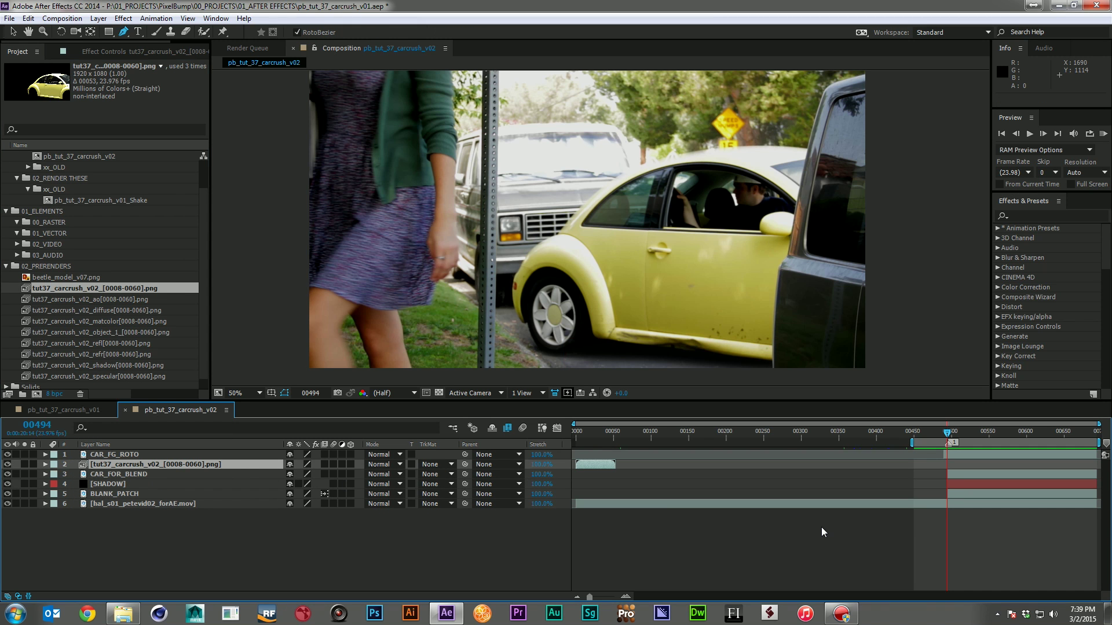
pyautogui.press('[')
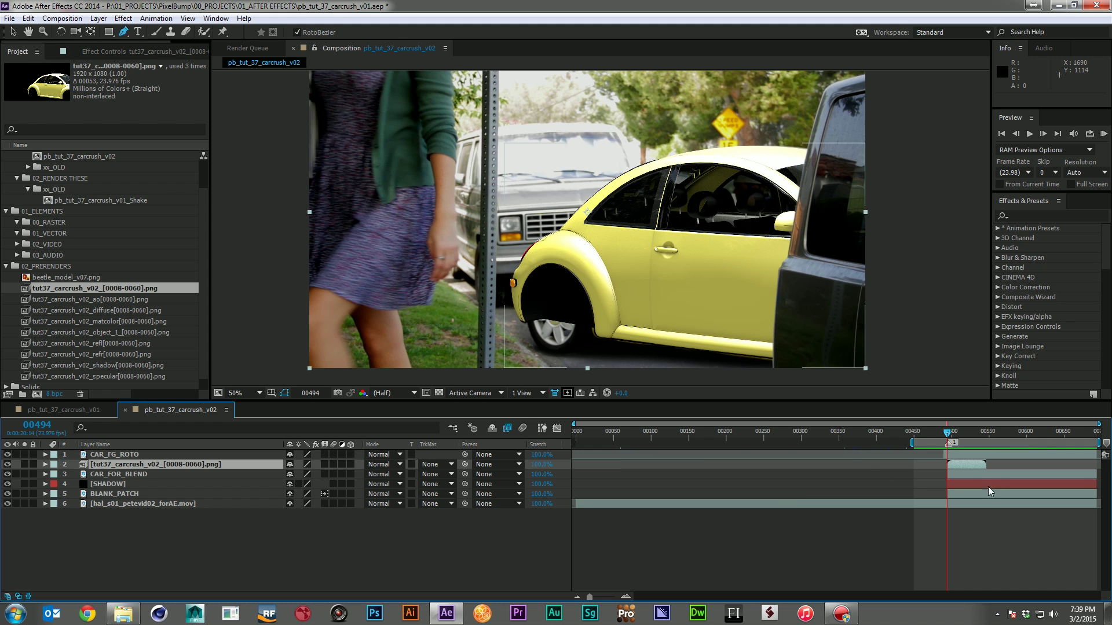
# Step: Slide the car render layer about 3 frames earlier and toggle its visibility to compare it with the footage
pyautogui.press('=')
pyautogui.press('=')
pyautogui.press('=')
pyautogui.moveTo(990, 466); pyautogui.dragTo(985, 465)
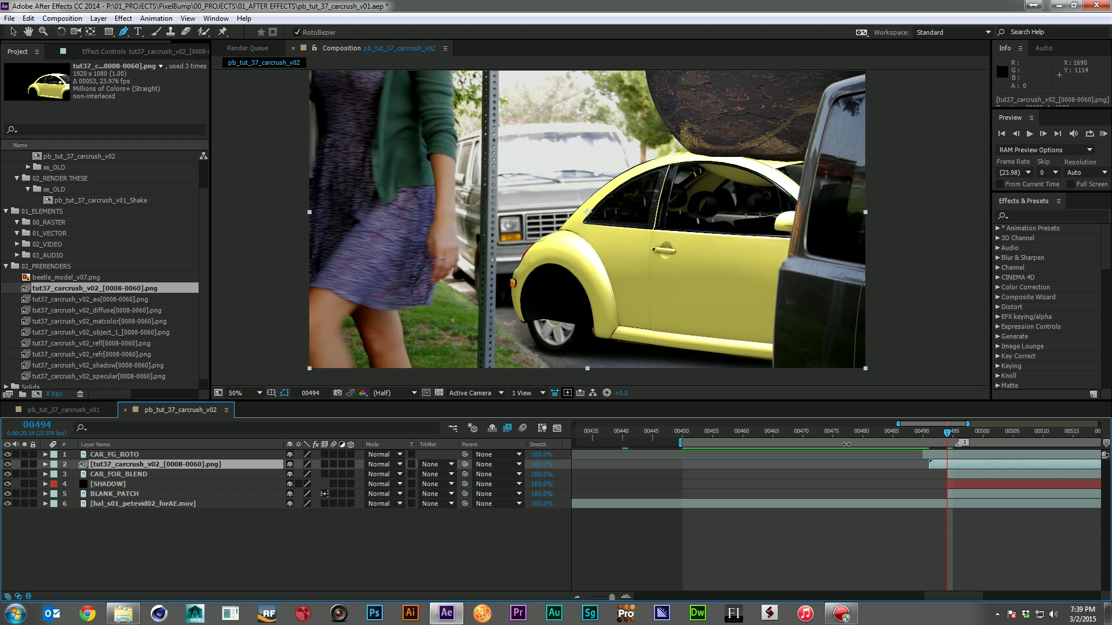
pyautogui.click(7, 465)
pyautogui.click(7, 465)
# Step: Create a black 1920 x 1080 solid named MATTE directly above the car render layer
pyautogui.click(159, 553)
pyautogui.hotkey('ctrl', 'y')
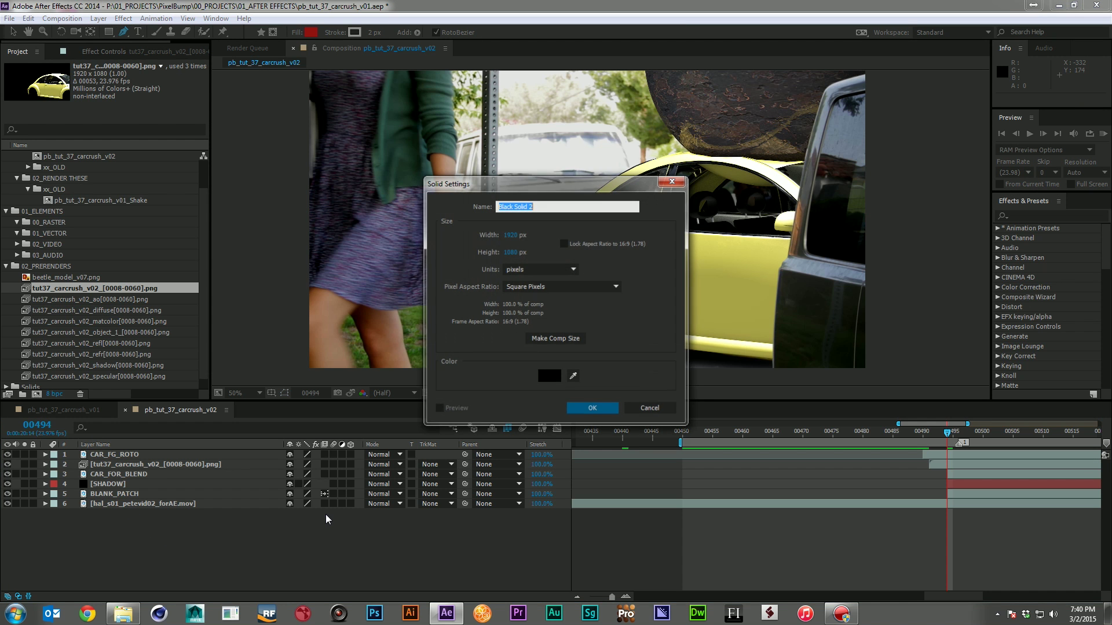
pyautogui.write('MATTE')
pyautogui.press('Return')
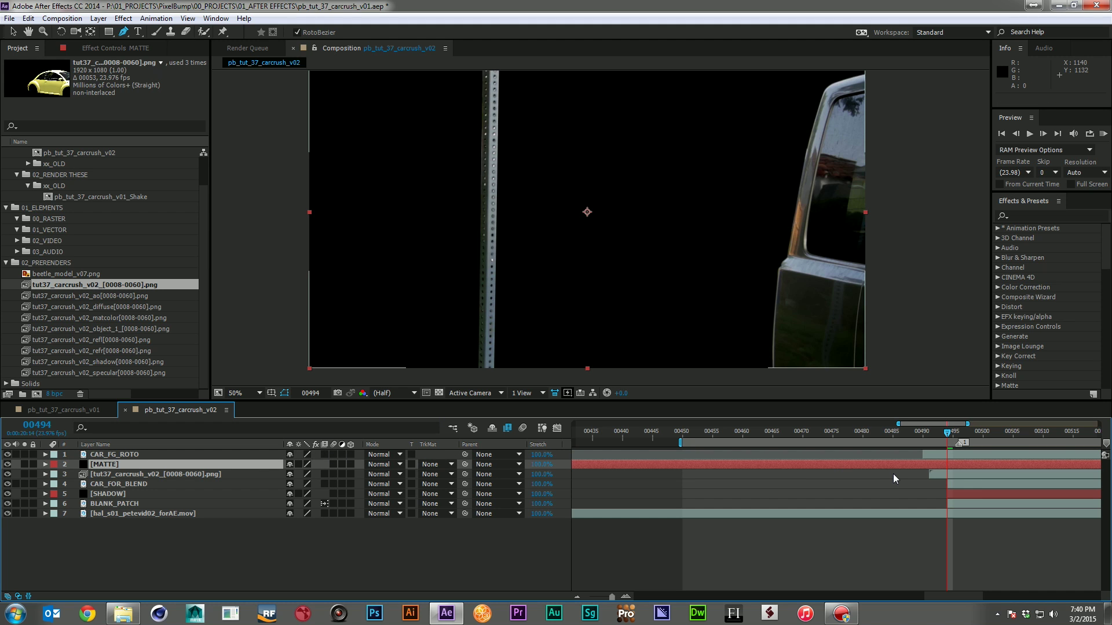
# Step: Trim the starts of the MATTE and car render layers to frame 494, and select MATTE
pyautogui.hotkey('alt', '[')
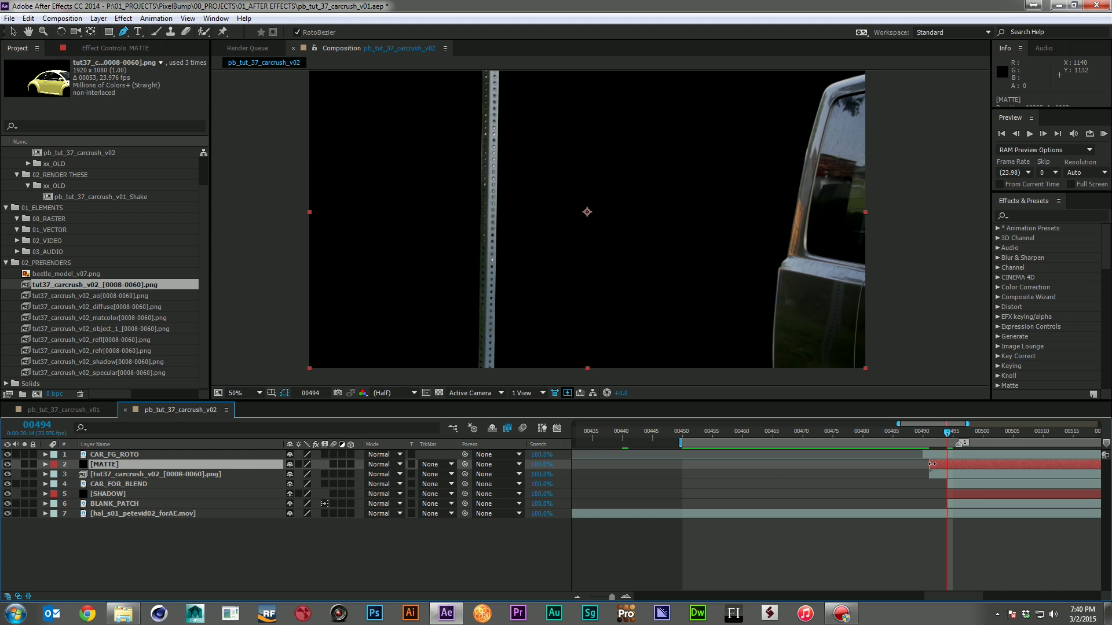
pyautogui.moveTo(930, 465); pyautogui.dragTo(946, 467)
pyautogui.click(930, 475)
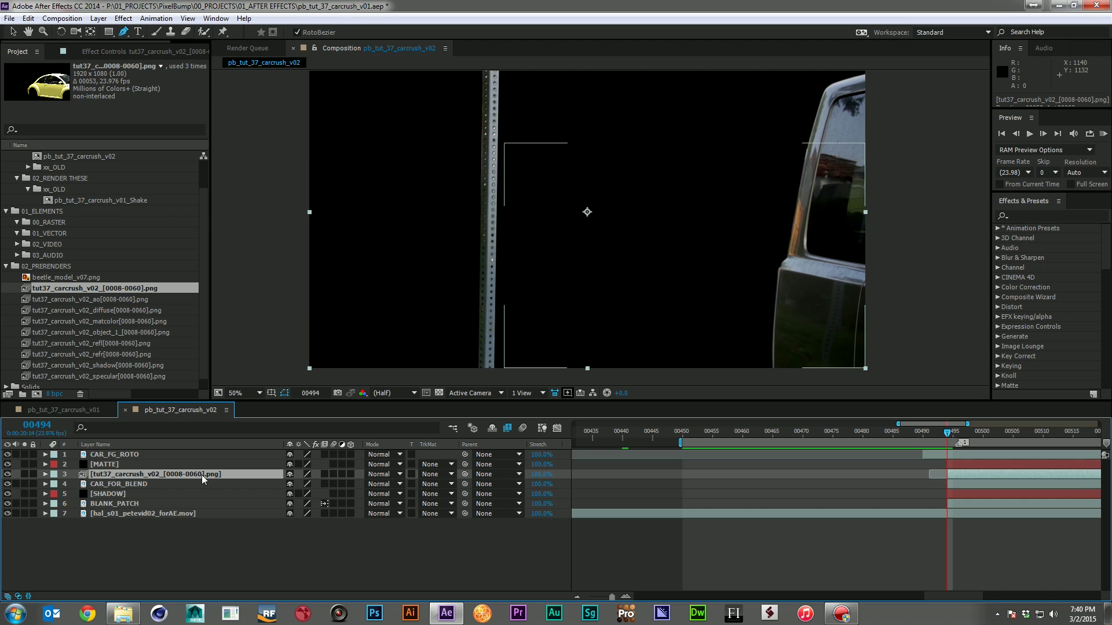
pyautogui.click(103, 464)
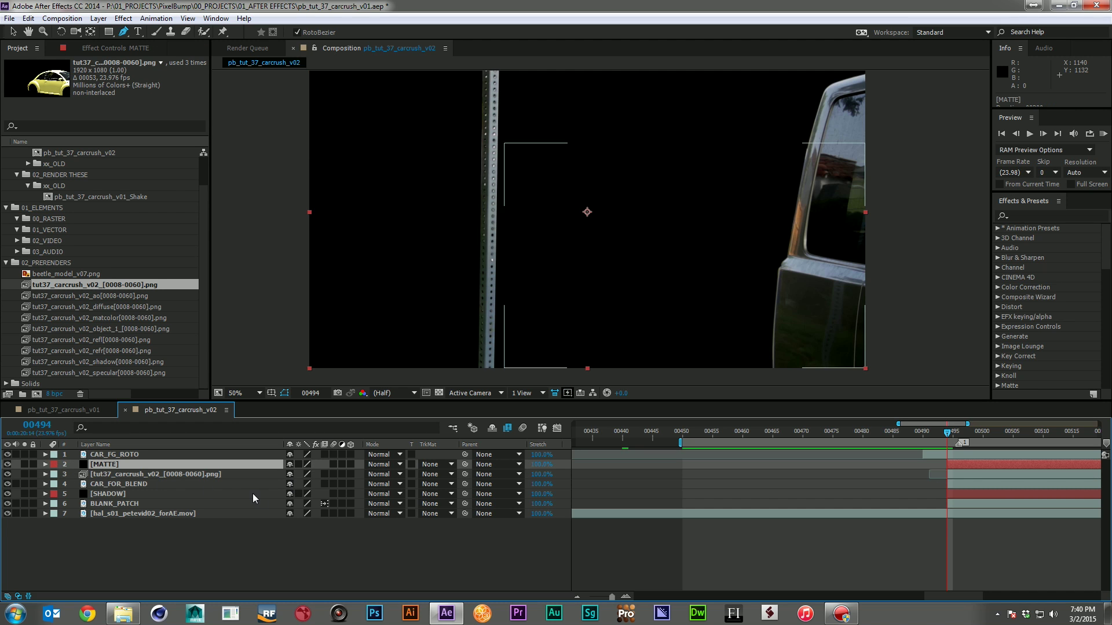
# Step: Set the MATTE layer's opacity to 0% and draw a closed RotoBezier mask on it around the car's roof and upper window
pyautogui.press('t')
pyautogui.moveTo(294, 475); pyautogui.dragTo(34, 473)
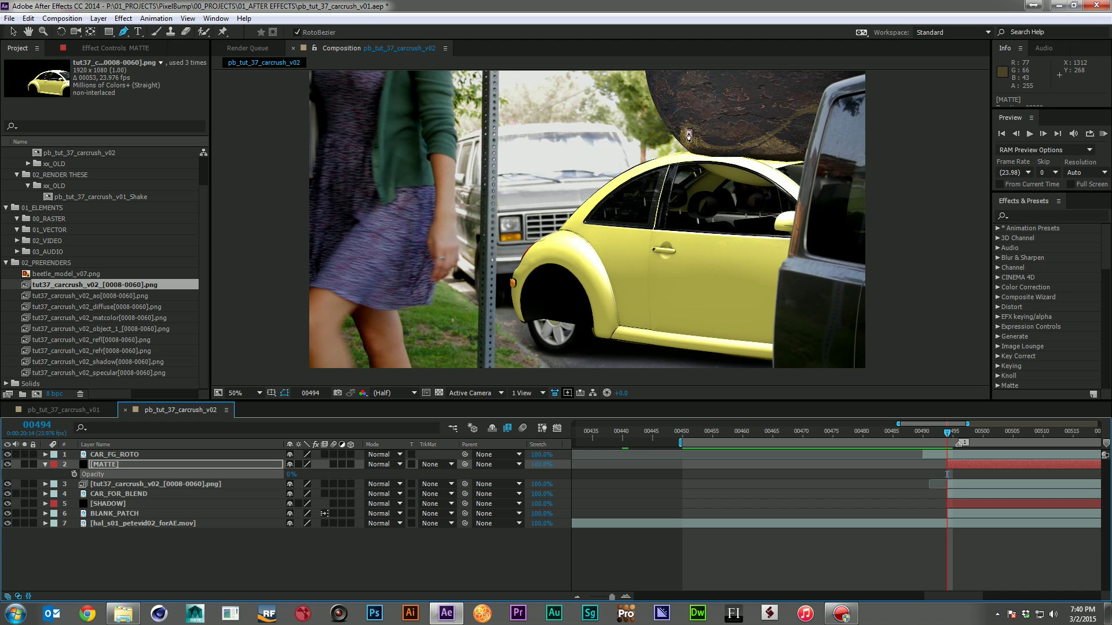
pyautogui.click(688, 133)
pyautogui.click(703, 187)
pyautogui.click(744, 201)
pyautogui.click(784, 201)
pyautogui.click(827, 193)
pyautogui.click(820, 140)
pyautogui.hotkey('ctrl', 'z')
pyautogui.click(837, 156)
pyautogui.click(792, 145)
pyautogui.click(725, 142)
pyautogui.click(688, 134)
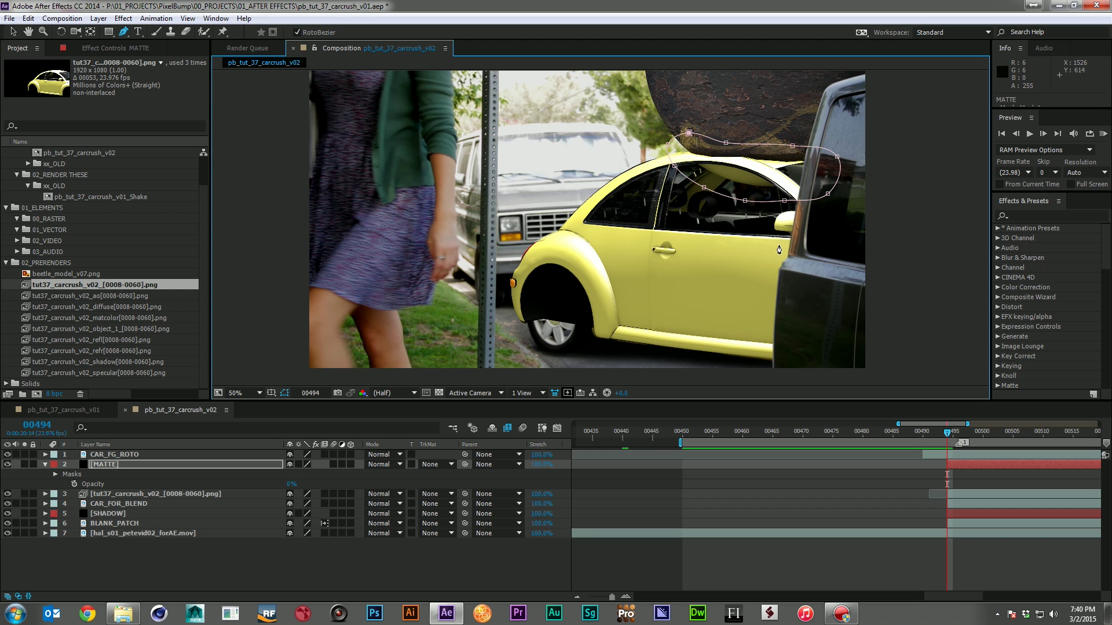
# Step: Set the tut37_carcrush_v02 render layer to use MATTE as its Alpha Matte and set MATTE's opacity to 100%
pyautogui.click(428, 495)
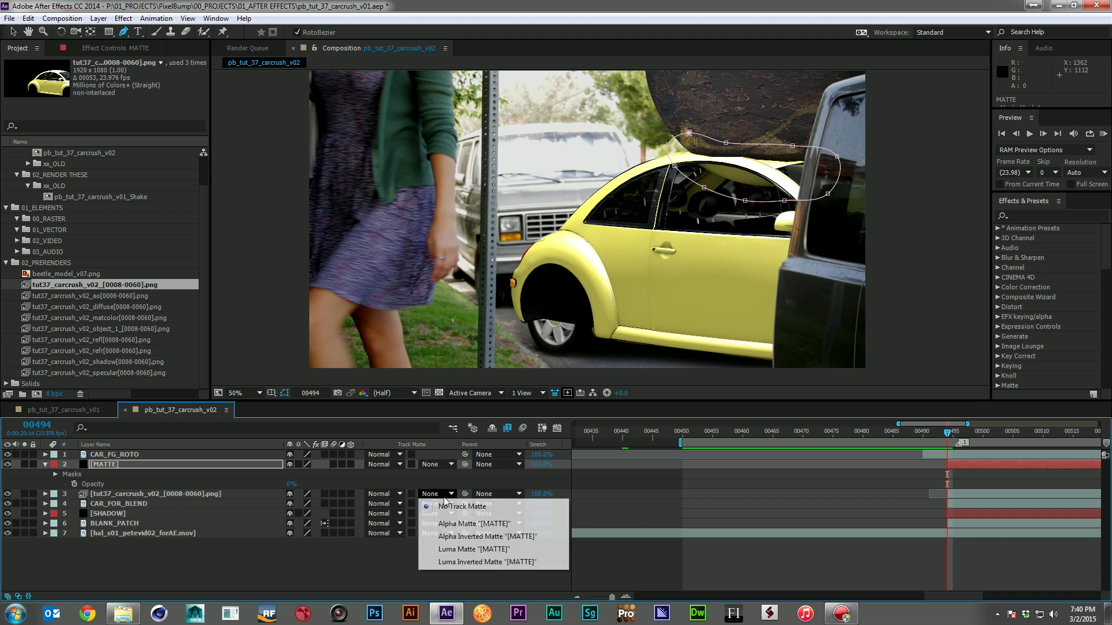
pyautogui.click(471, 524)
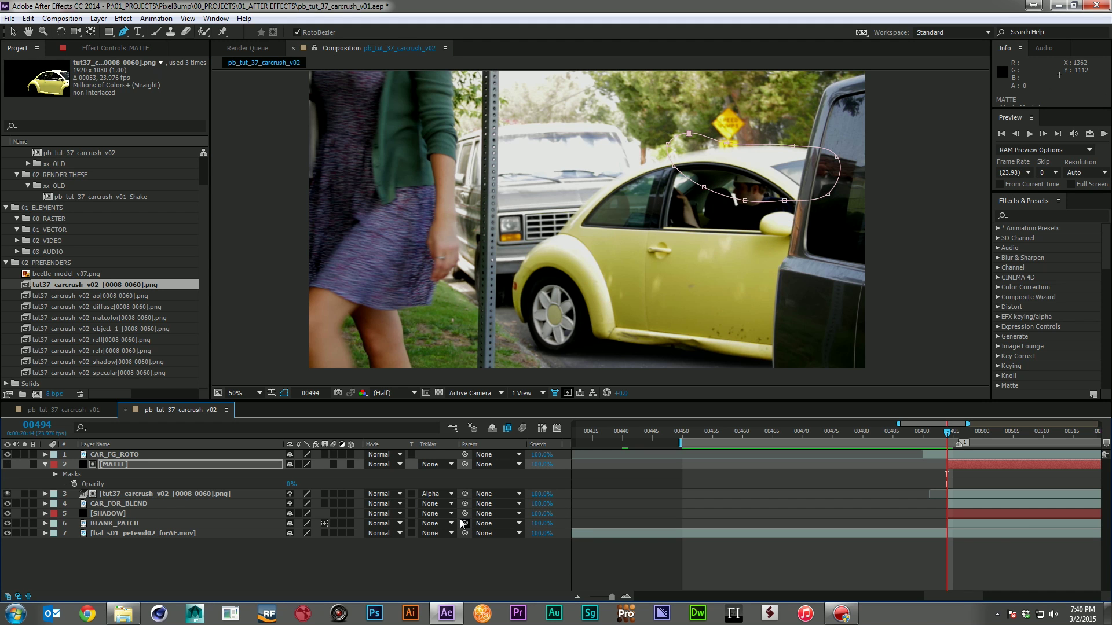
pyautogui.click(213, 464)
pyautogui.press('t')
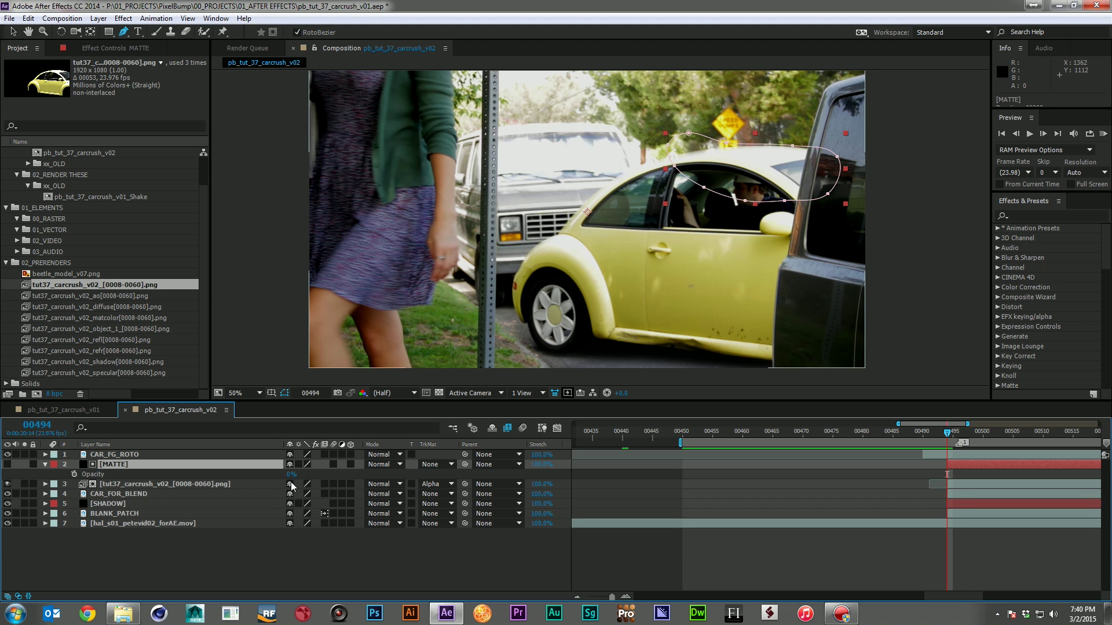
pyautogui.moveTo(290, 474); pyautogui.dragTo(639, 480)
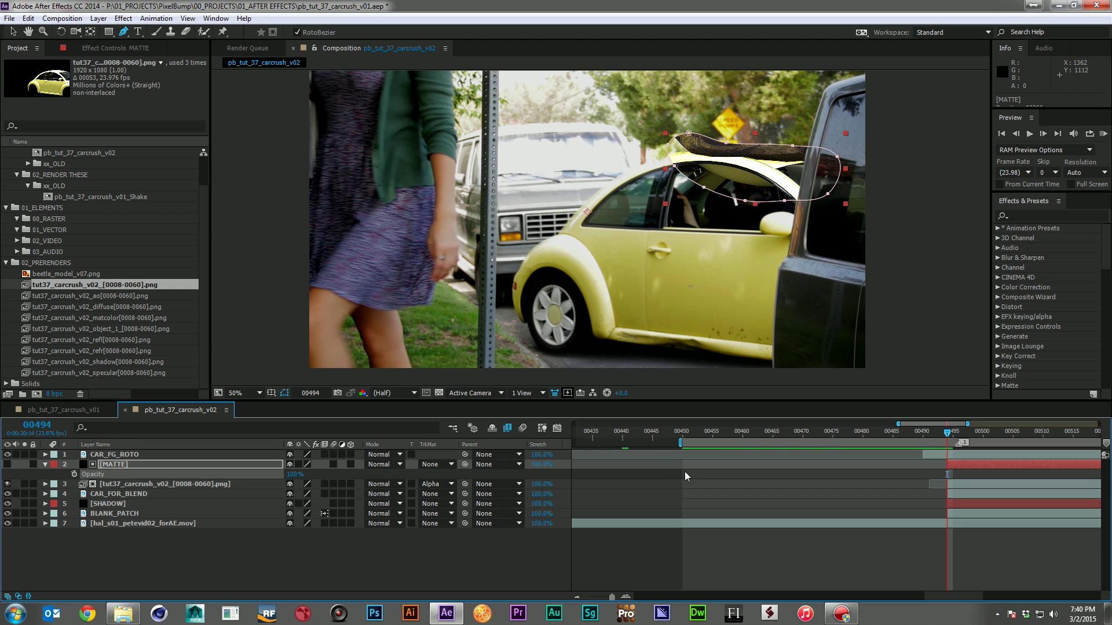
# Step: Set the feather of the MATTE layer's mask to 50 pixels
pyautogui.press('f')
pyautogui.click(299, 486)
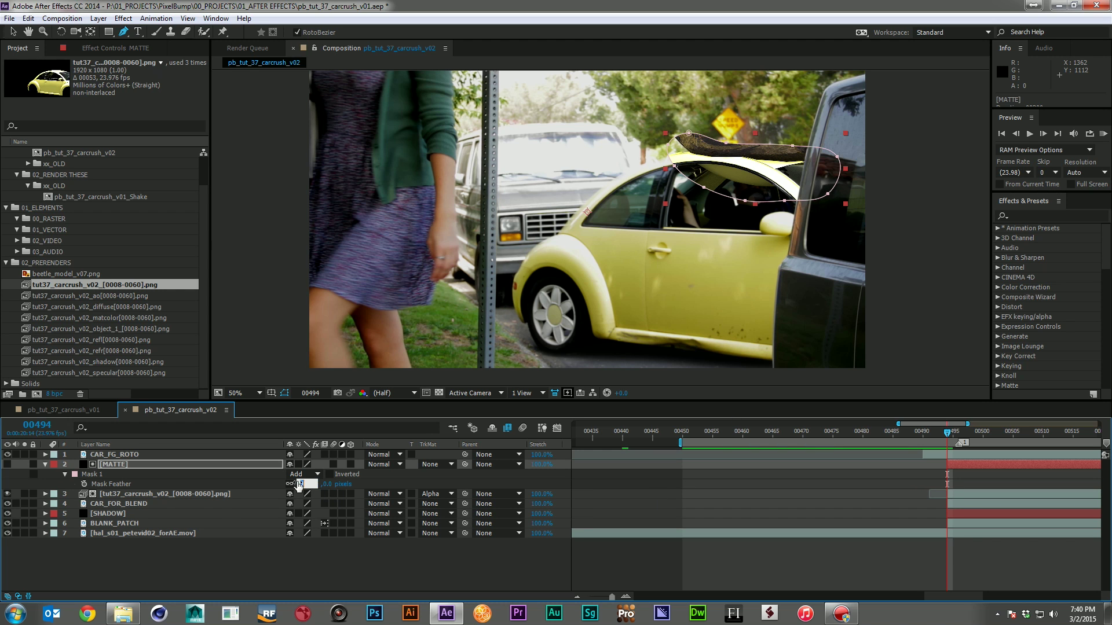
pyautogui.write('50')
pyautogui.press('Return')
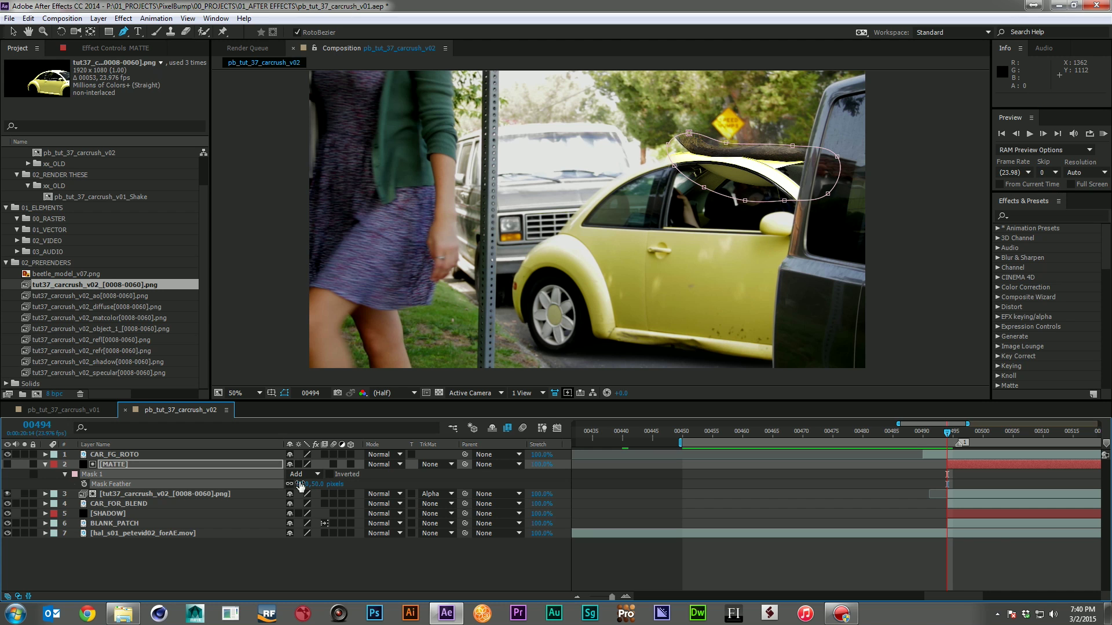
pyautogui.click(238, 579)
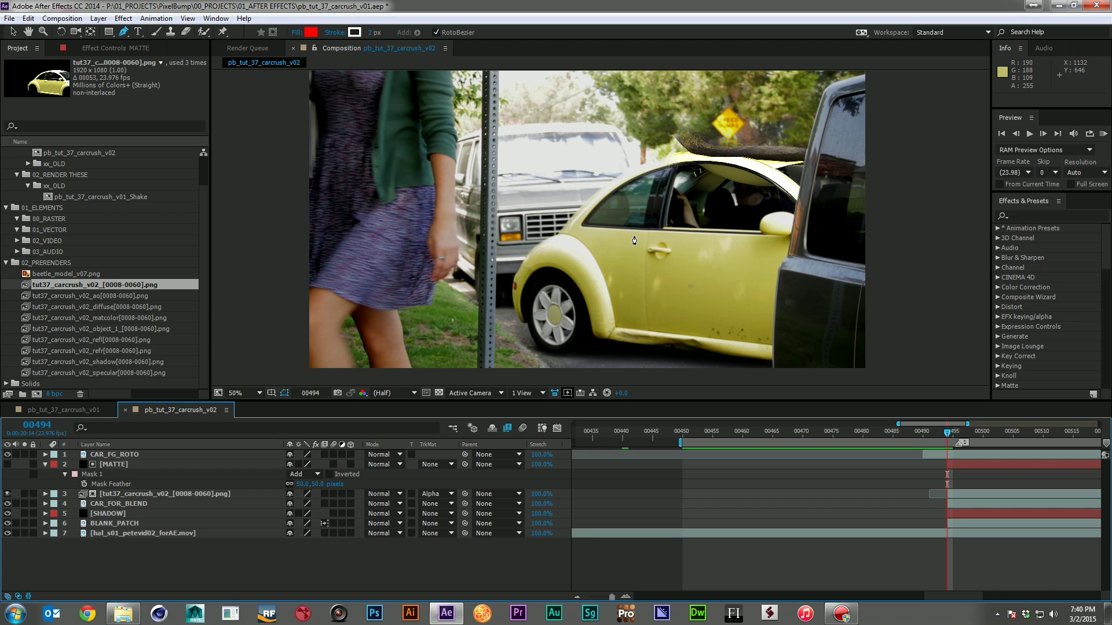
# Step: Add a Mask Path keyframe to the MATTE layer's mask at frame 494
pyautogui.press('v')
pyautogui.click(94, 483)
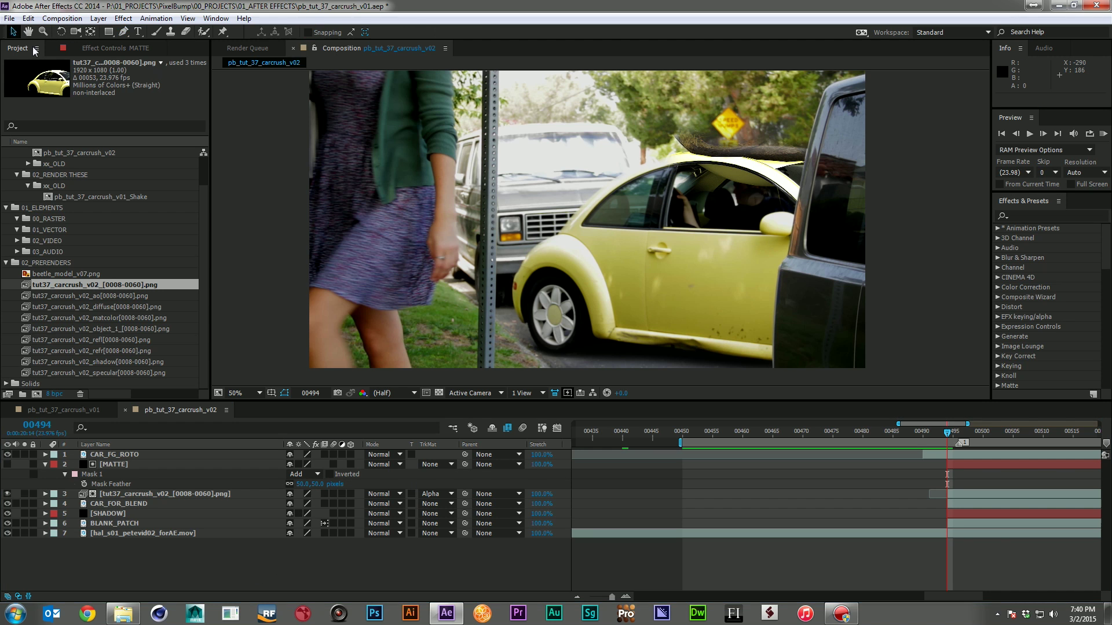
pyautogui.click(100, 465)
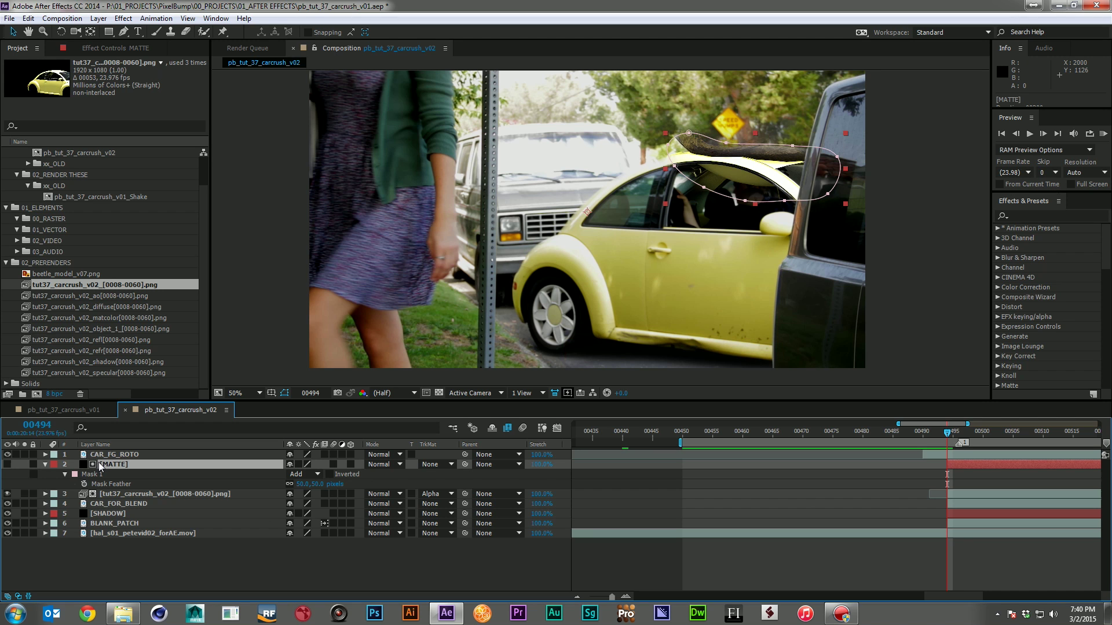
pyautogui.press('m')
pyautogui.click(85, 483)
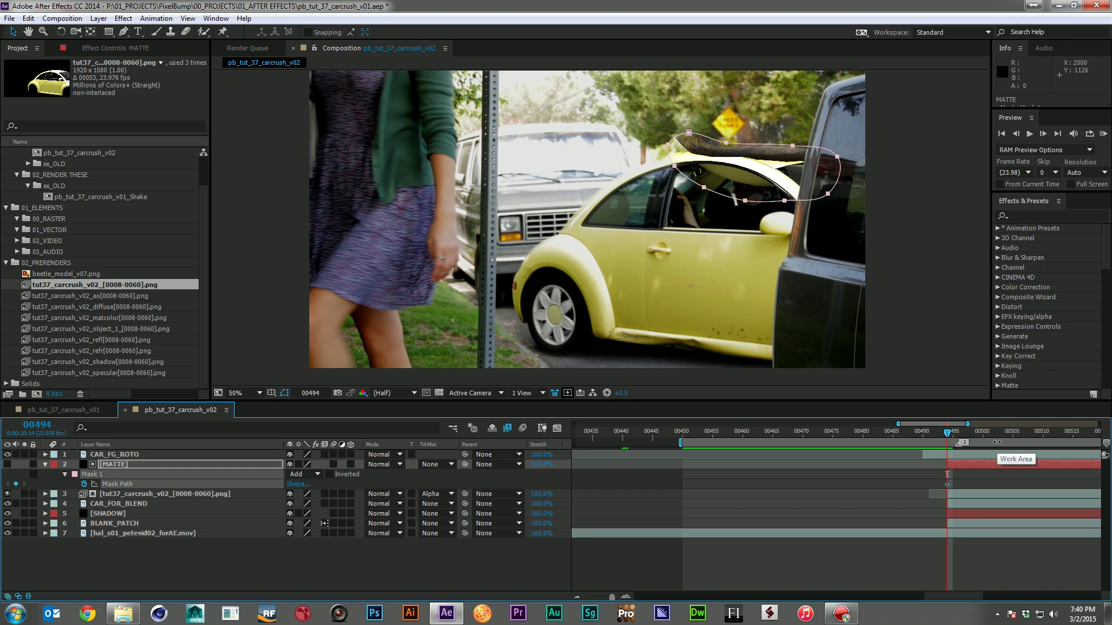
# Step: Reshape the MATTE mask at frame 495 so it encloses the falling object and the crushed roof down to the door's window sill
pyautogui.press('pagedown')
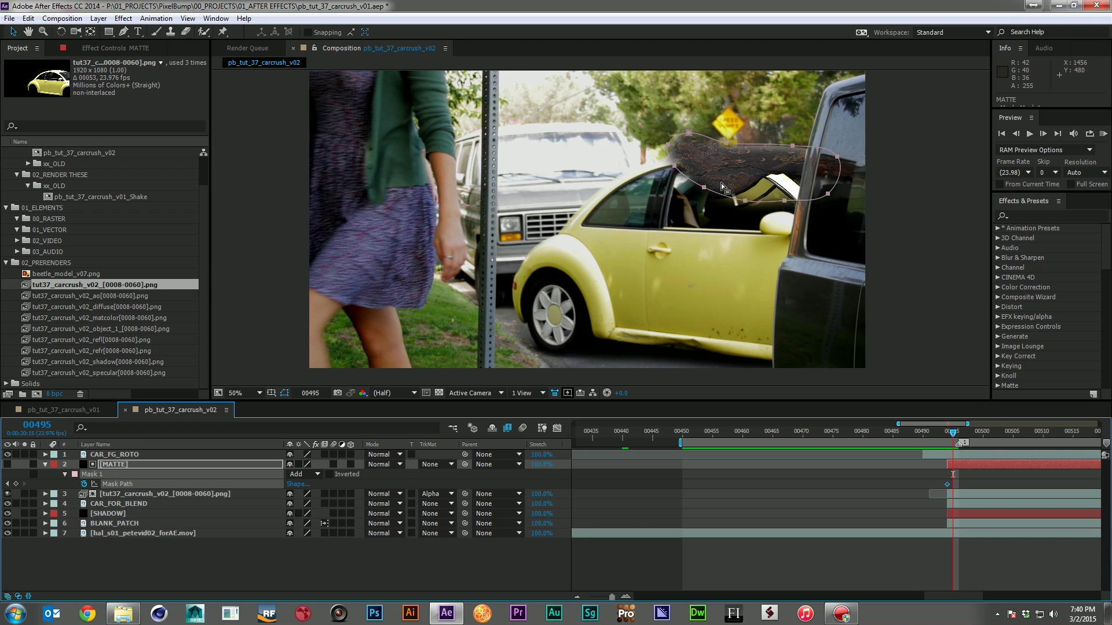
pyautogui.click(685, 173)
pyautogui.moveTo(683, 172); pyautogui.dragTo(676, 227)
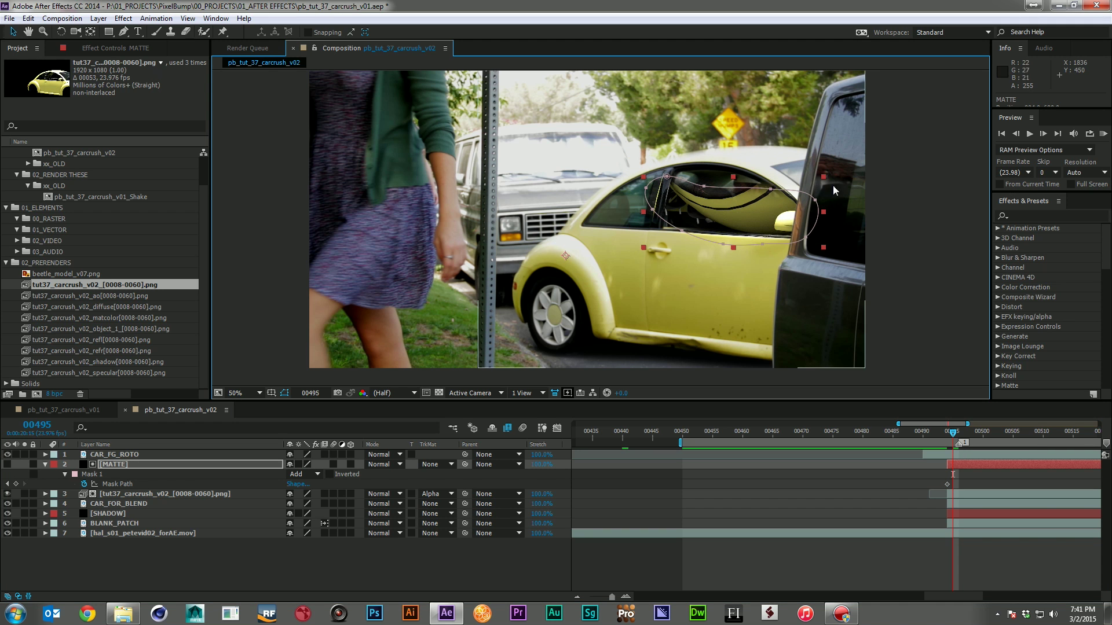
pyautogui.doubleClick(797, 195)
pyautogui.press('Return')
pyautogui.moveTo(799, 184); pyautogui.dragTo(813, 126)
pyautogui.moveTo(703, 188); pyautogui.dragTo(688, 132)
pyautogui.moveTo(667, 176); pyautogui.dragTo(645, 143)
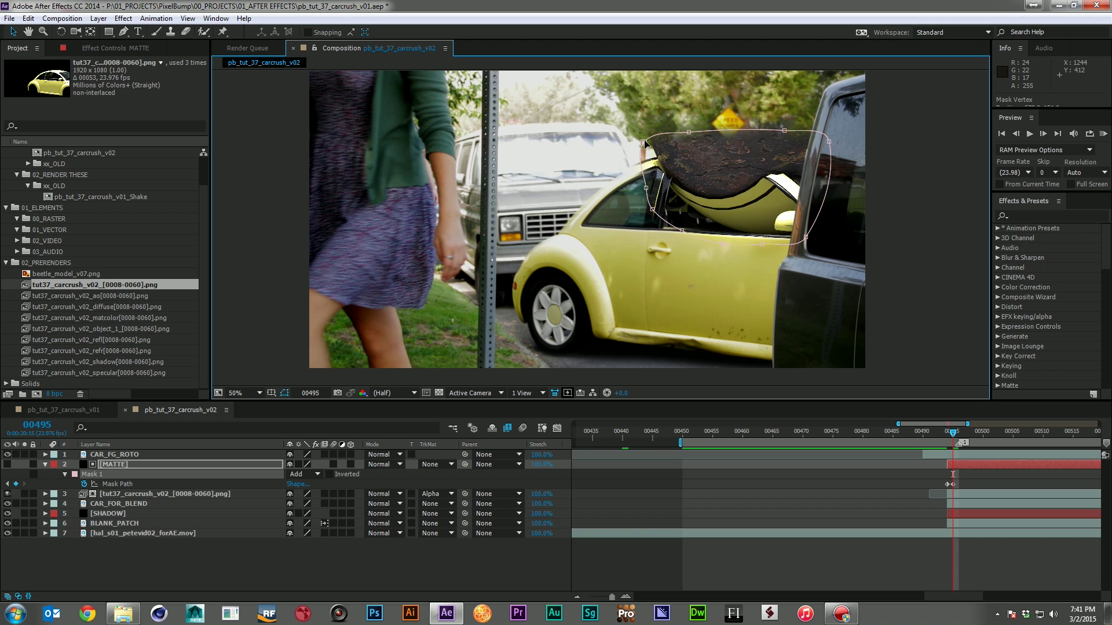
pyautogui.keyDown('shift'); pyautogui.click(645, 187); pyautogui.keyUp('shift')
pyautogui.moveTo(645, 188); pyautogui.dragTo(648, 221)
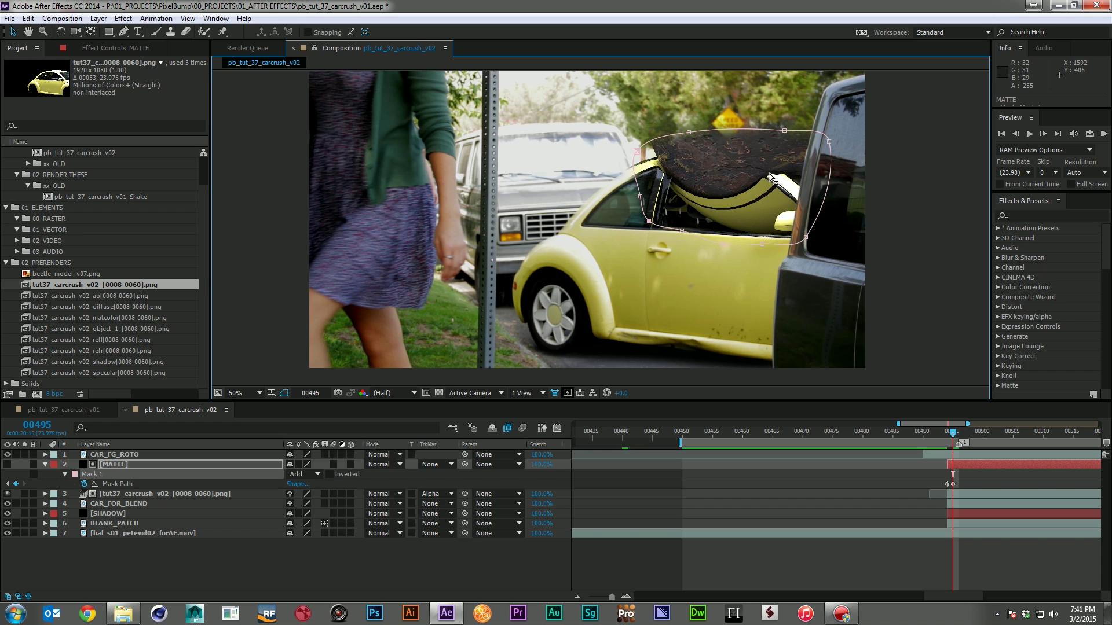
pyautogui.moveTo(637, 152); pyautogui.dragTo(651, 146)
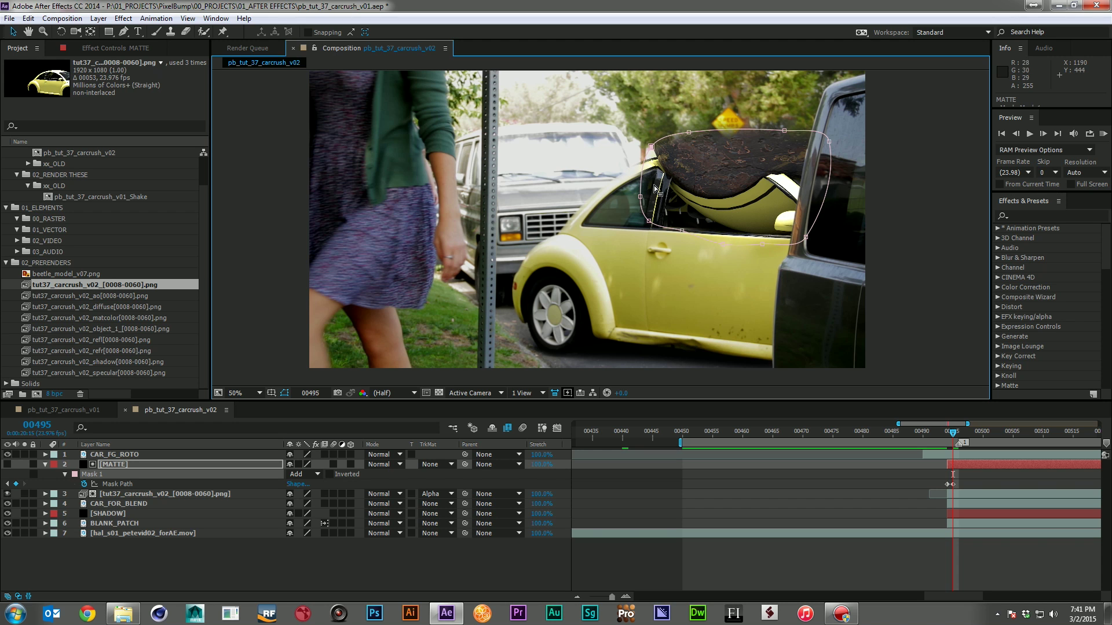
pyautogui.moveTo(640, 198); pyautogui.dragTo(648, 201)
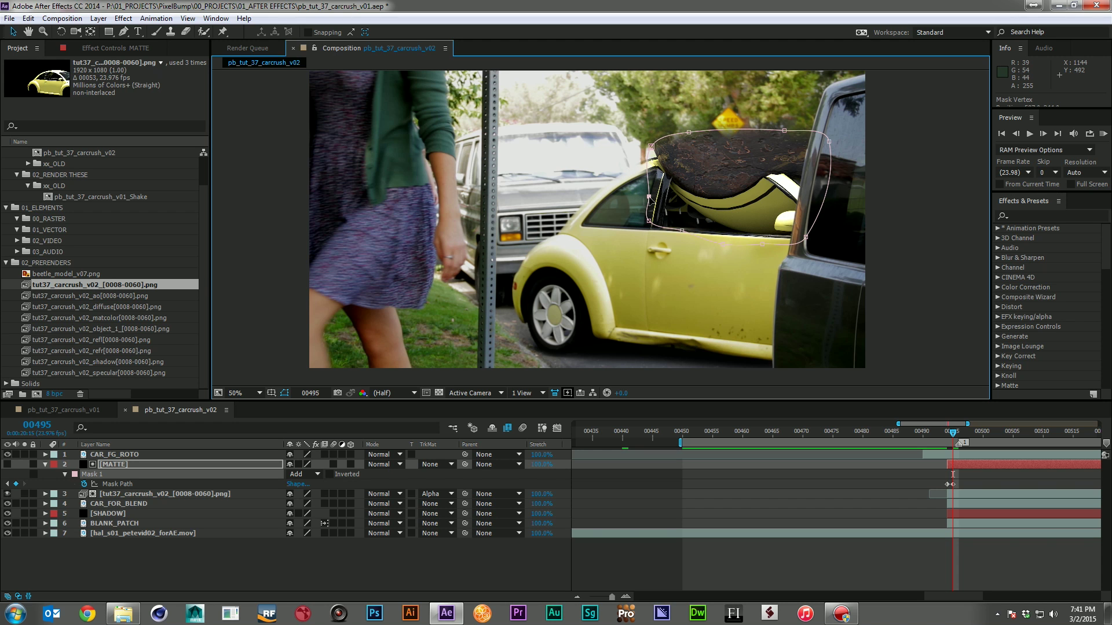
# Step: Extend the MATTE mask at frame 496 over the rear side window, the upper door and slightly towards the foreground vehicle
pyautogui.press('pagedown')
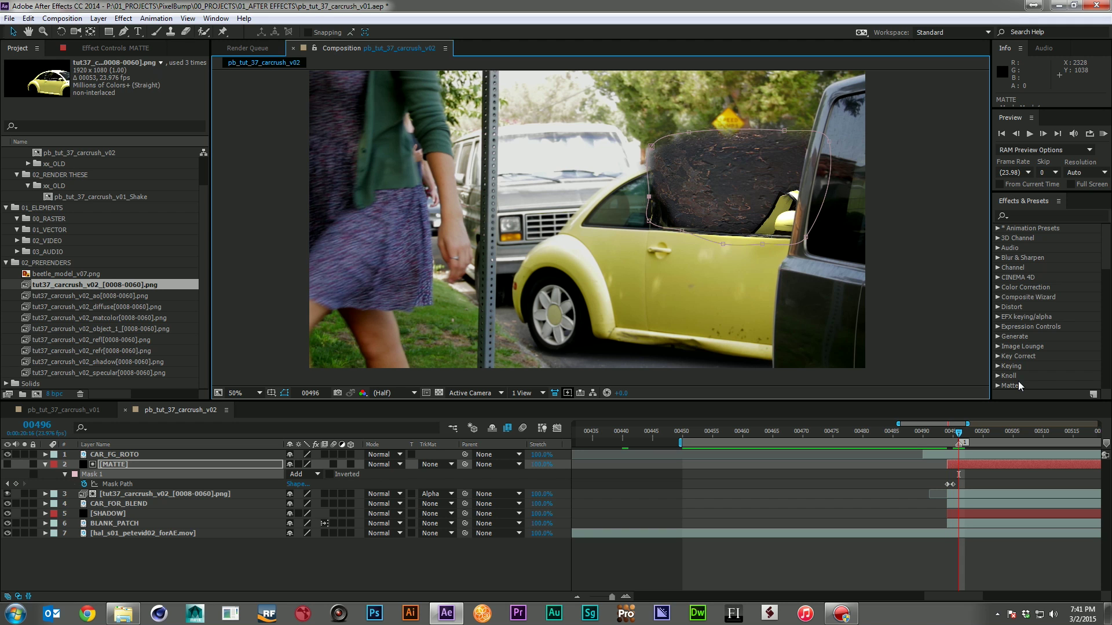
pyautogui.moveTo(657, 169); pyautogui.dragTo(612, 181)
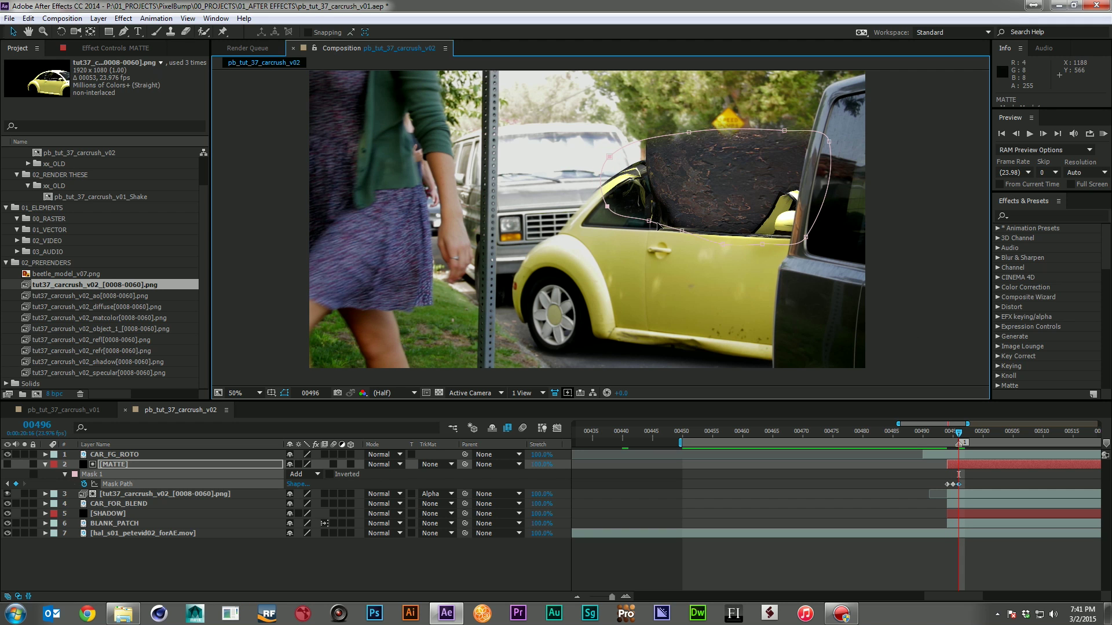
pyautogui.moveTo(660, 222); pyautogui.dragTo(649, 248)
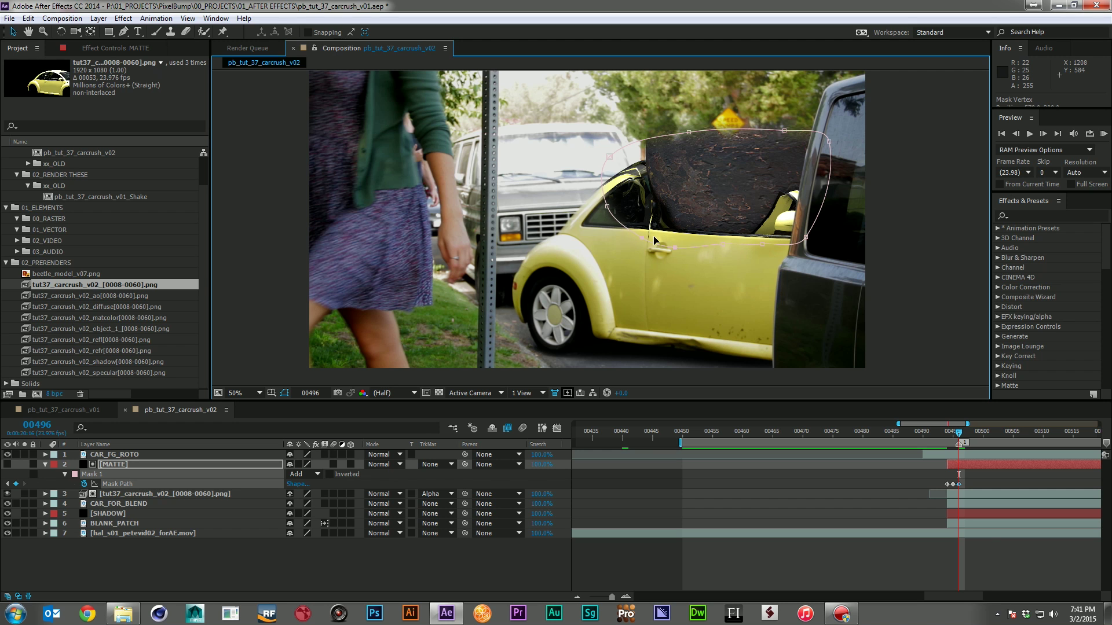
pyautogui.moveTo(817, 219); pyautogui.dragTo(827, 220)
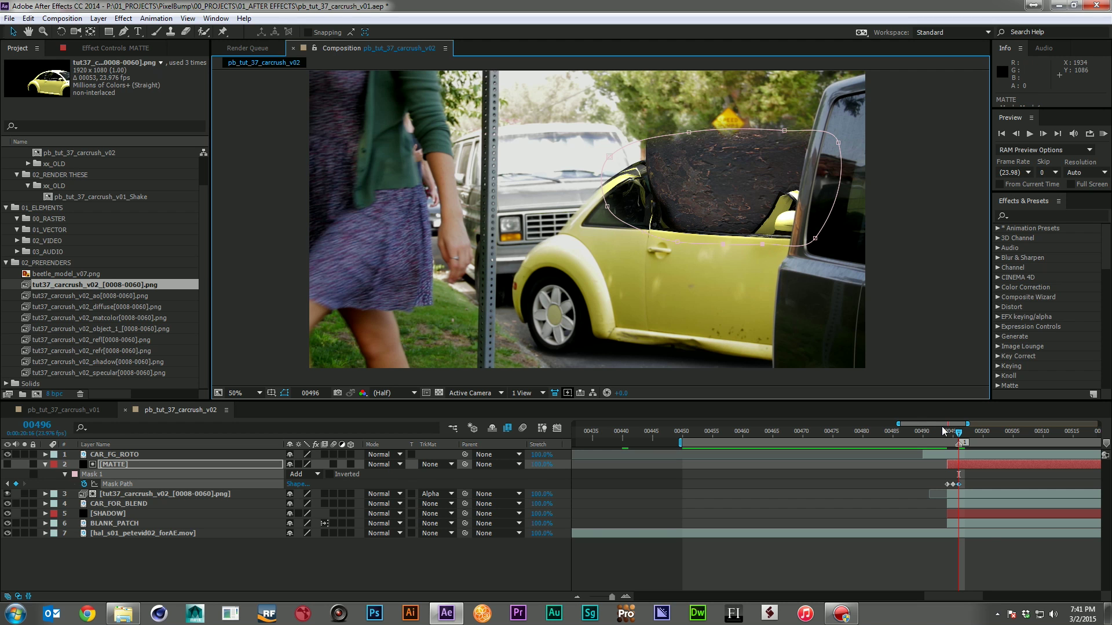
# Step: Expand the MATTE mask at frame 497 past the rear side window and farther down over the door
pyautogui.press('pagedown')
pyautogui.moveTo(607, 209); pyautogui.dragTo(562, 226)
pyautogui.moveTo(679, 243); pyautogui.dragTo(669, 266)
pyautogui.moveTo(736, 247); pyautogui.dragTo(749, 266)
# Step: Step through the frames from 498 to 514 and examine how well the mask covers the crushed car
pyautogui.press('pagedown')
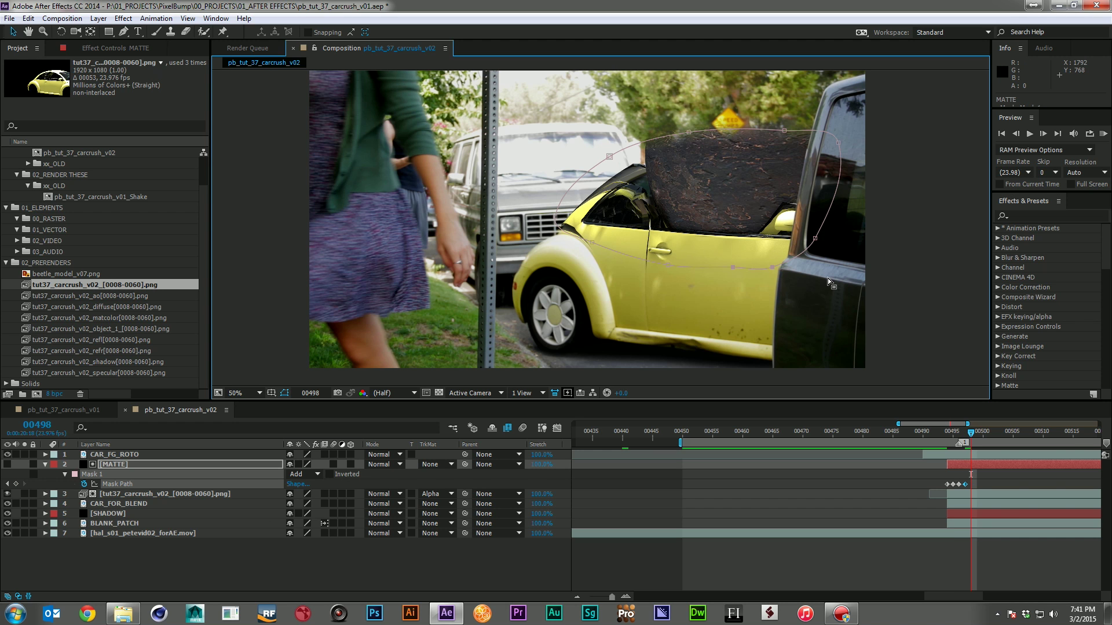
pyautogui.press('pagedown')
pyautogui.press('pagedown')
pyautogui.press('pagedown')
pyautogui.press('pagedown')
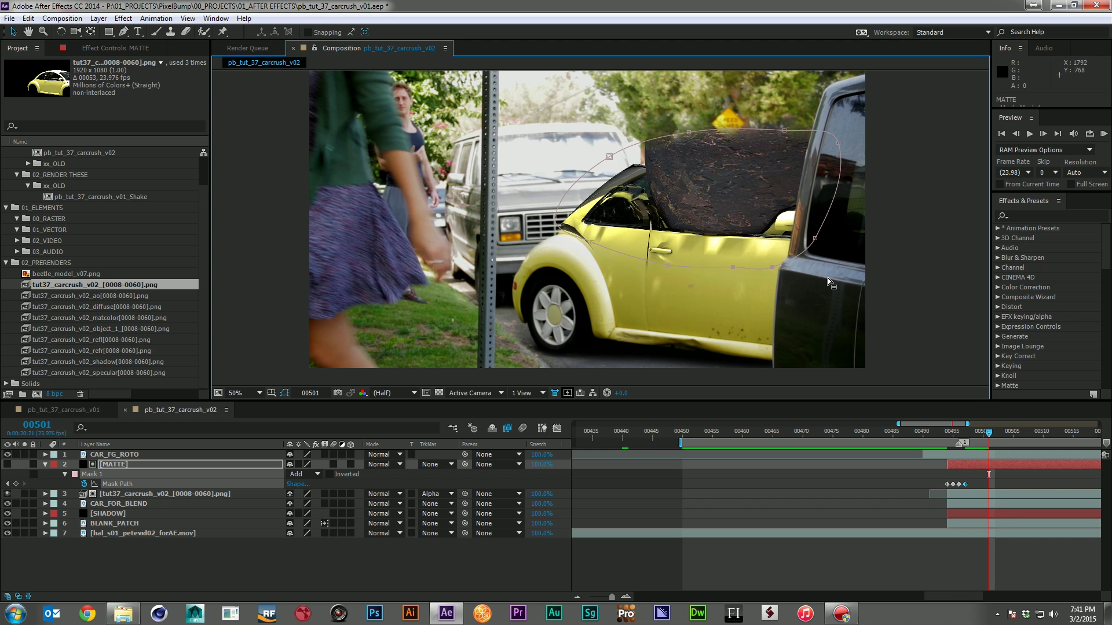
pyautogui.press('pagedown')
pyautogui.press('pagedown')
pyautogui.press('pagedown')
pyautogui.press('pagedown')
pyautogui.press('pagedown')
pyautogui.press('pagedown')
pyautogui.press('pagedown')
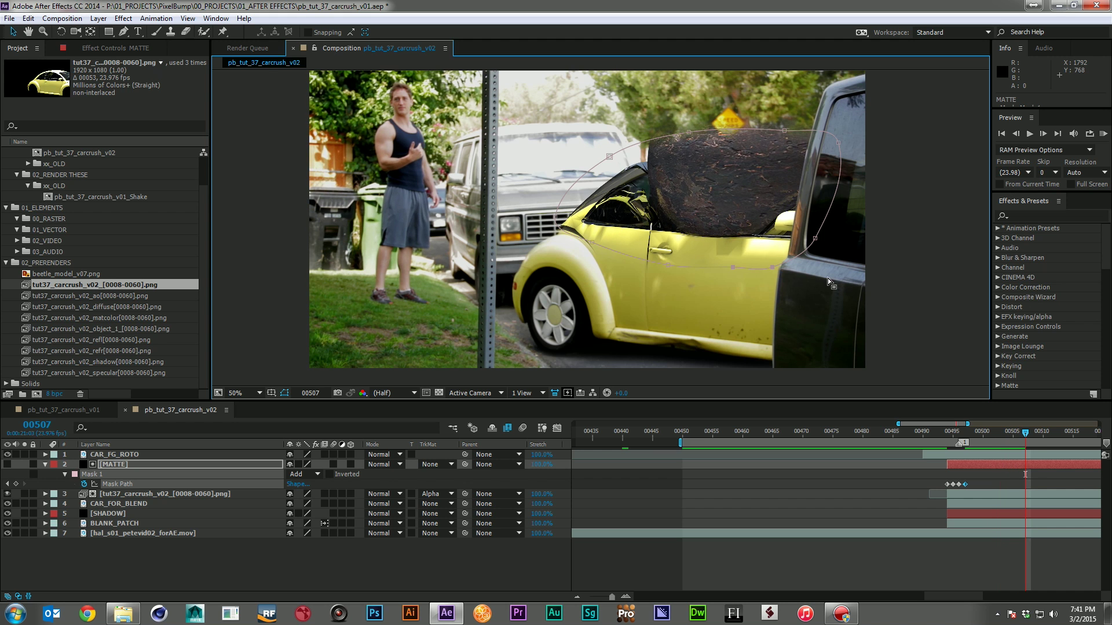
pyautogui.press('pagedown')
pyautogui.press('pagedown')
pyautogui.press('pagedown')
pyautogui.press('pagedown')
pyautogui.press('pagedown')
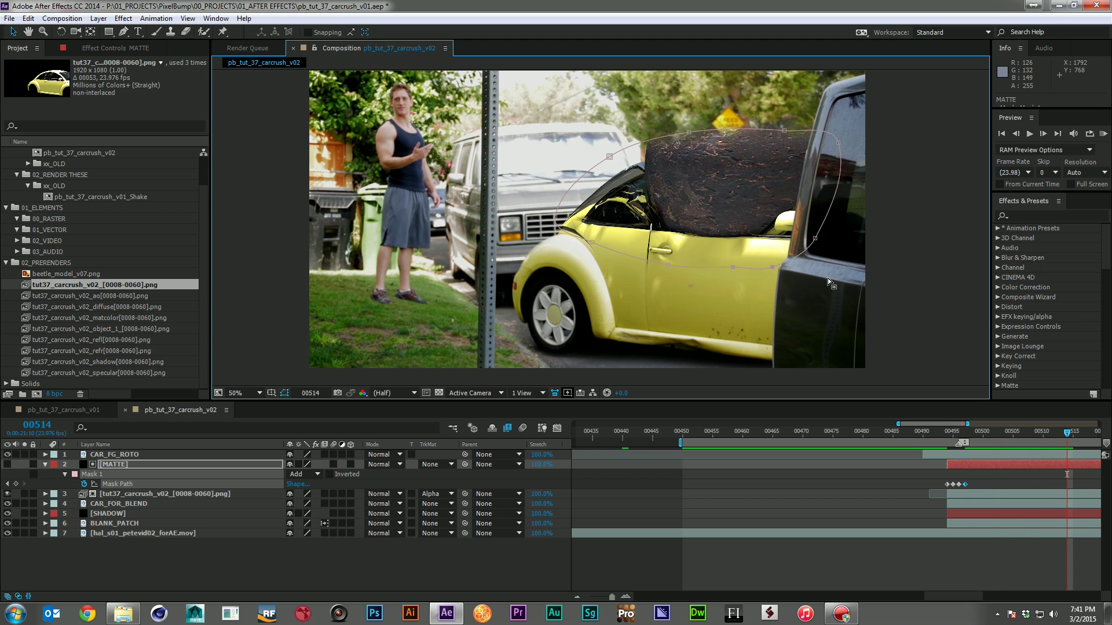
# Step: End the work area at frame 543 and play a RAM preview of the shot
pyautogui.press('-')
pyautogui.press('-')
pyautogui.press('-')
pyautogui.click(995, 430)
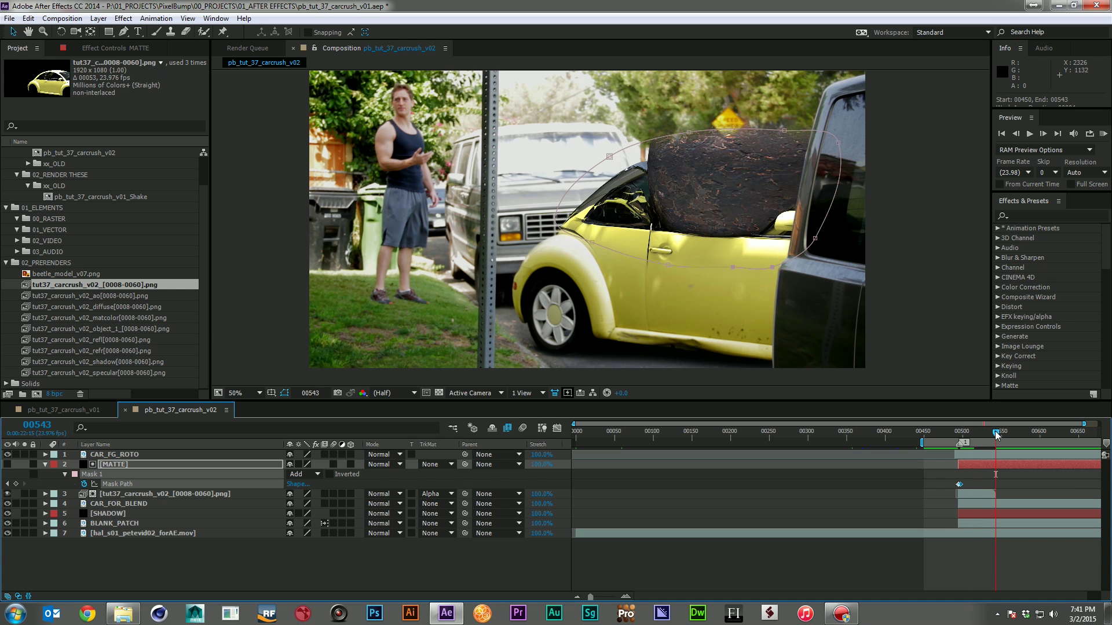
pyautogui.press('n')
pyautogui.press('KP_0')
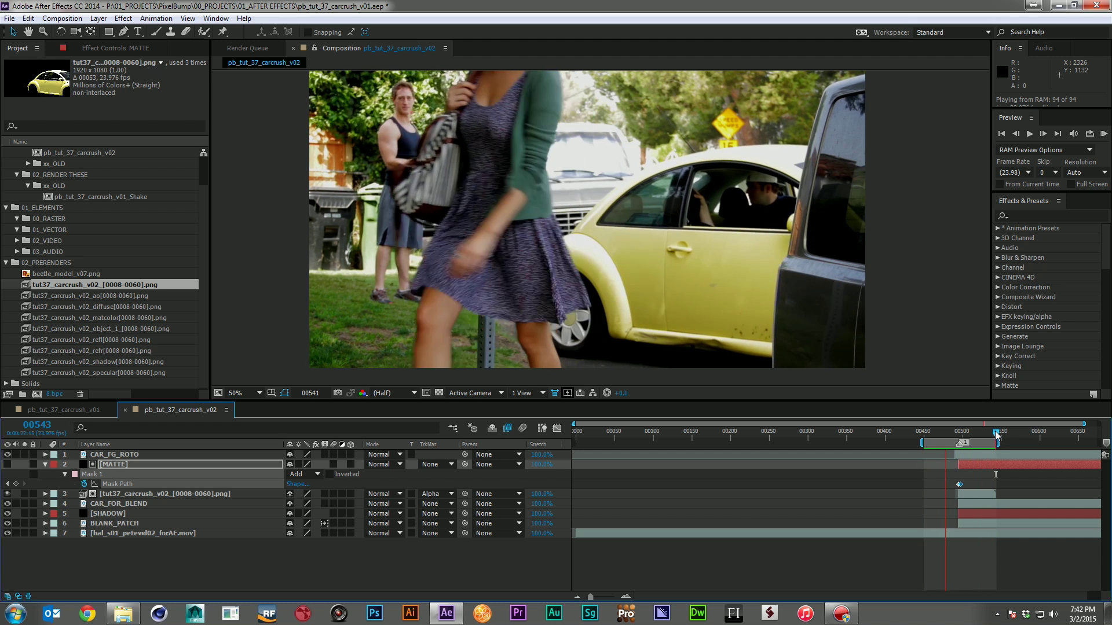
pyautogui.press('space')
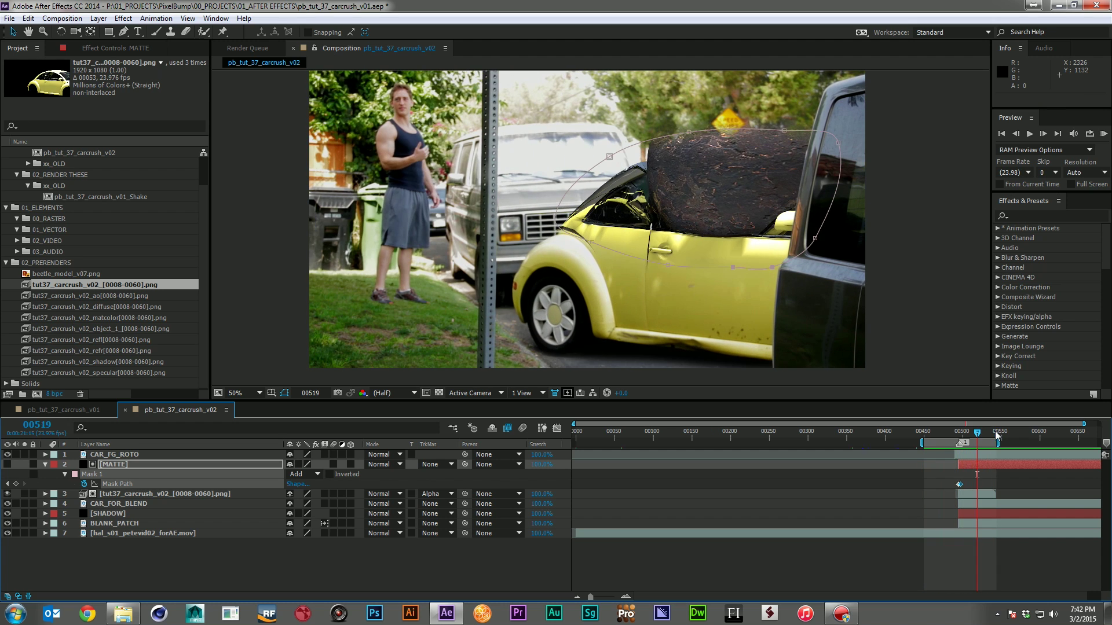
# Step: Apply Hue/Saturation to the tut37_carcrush_v02 render layer with Master Saturation -15 and play a RAM preview
pyautogui.click(874, 548)
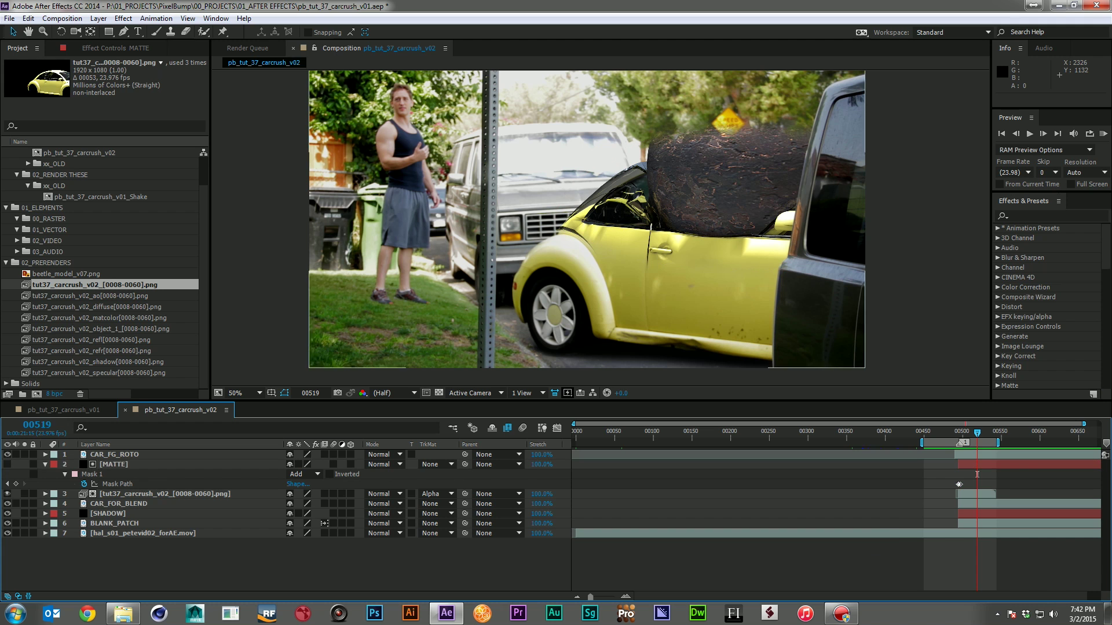
pyautogui.click(1050, 215)
pyautogui.write('hue/s')
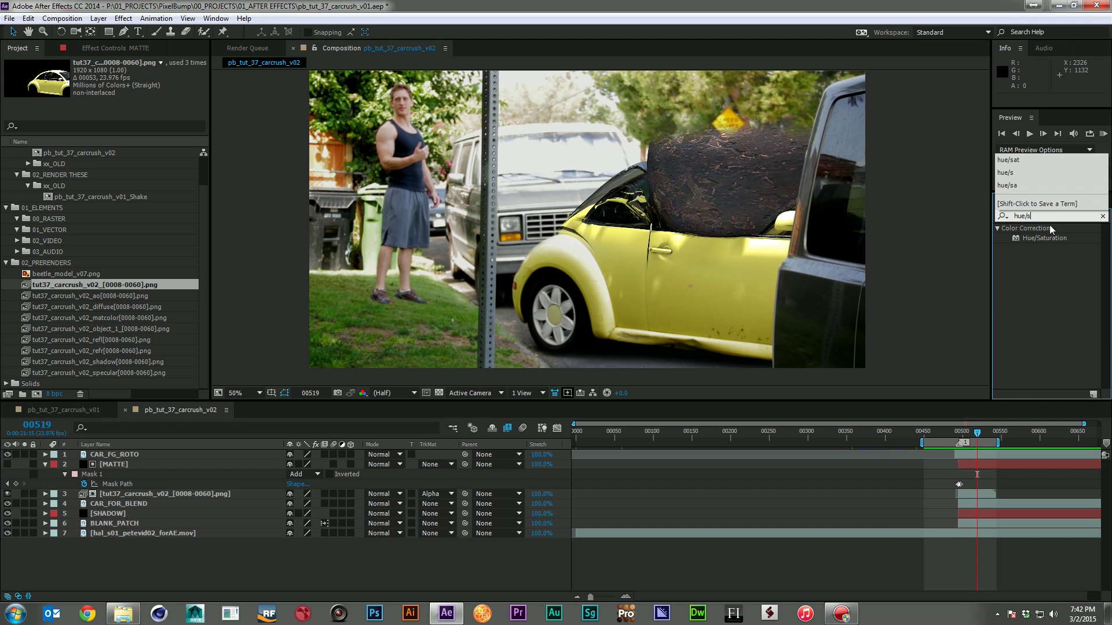
pyautogui.moveTo(1044, 238); pyautogui.dragTo(973, 495)
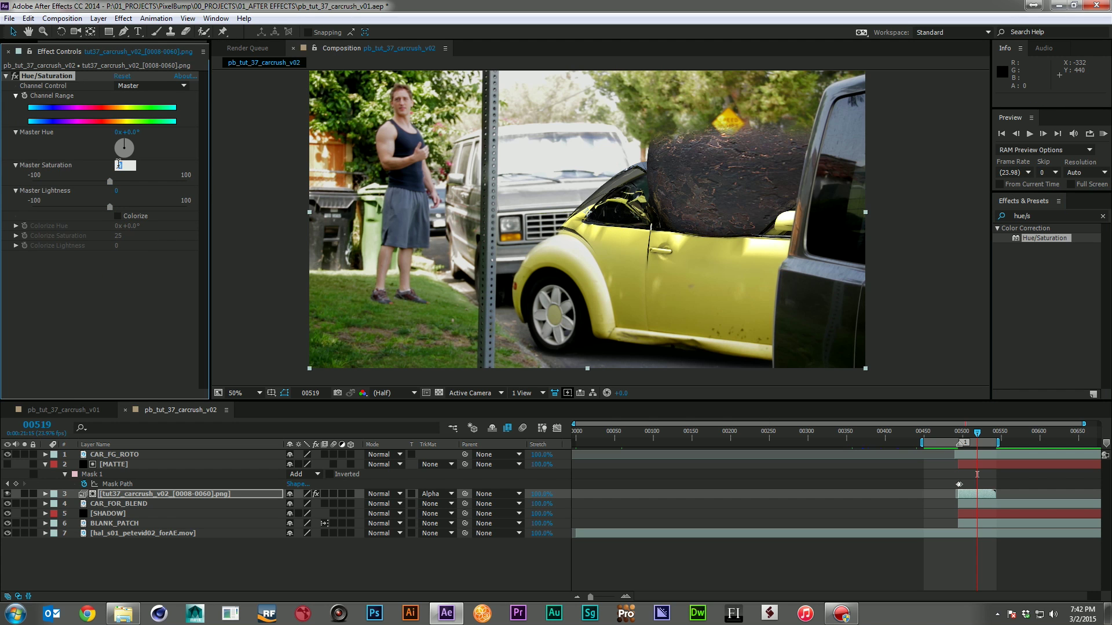
pyautogui.press('Return')
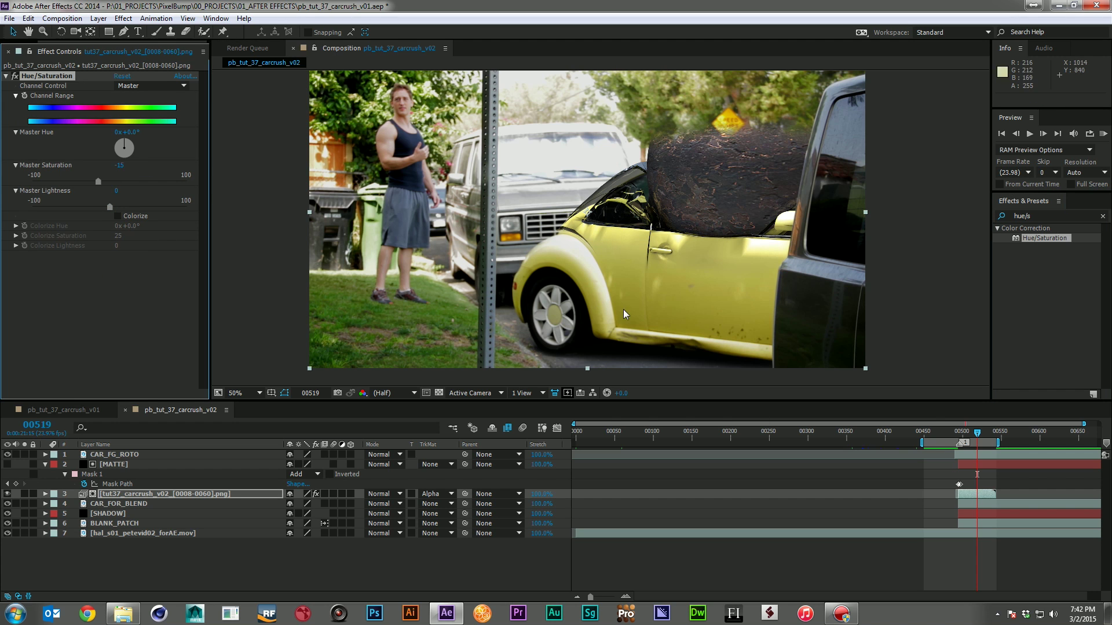
pyautogui.press('KP_0')
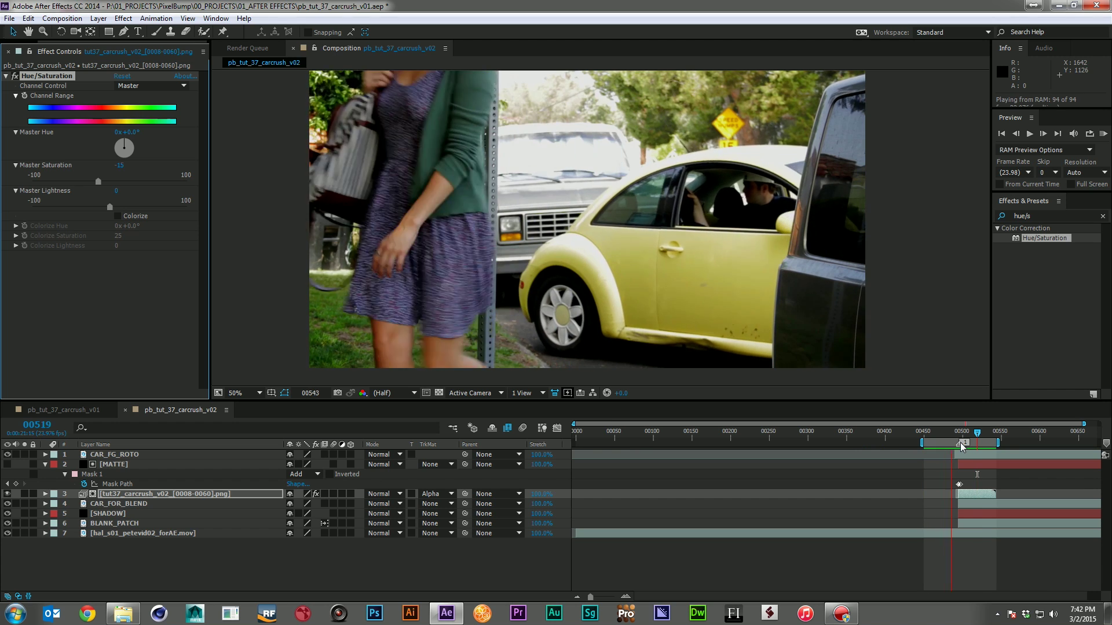
pyautogui.press('space')
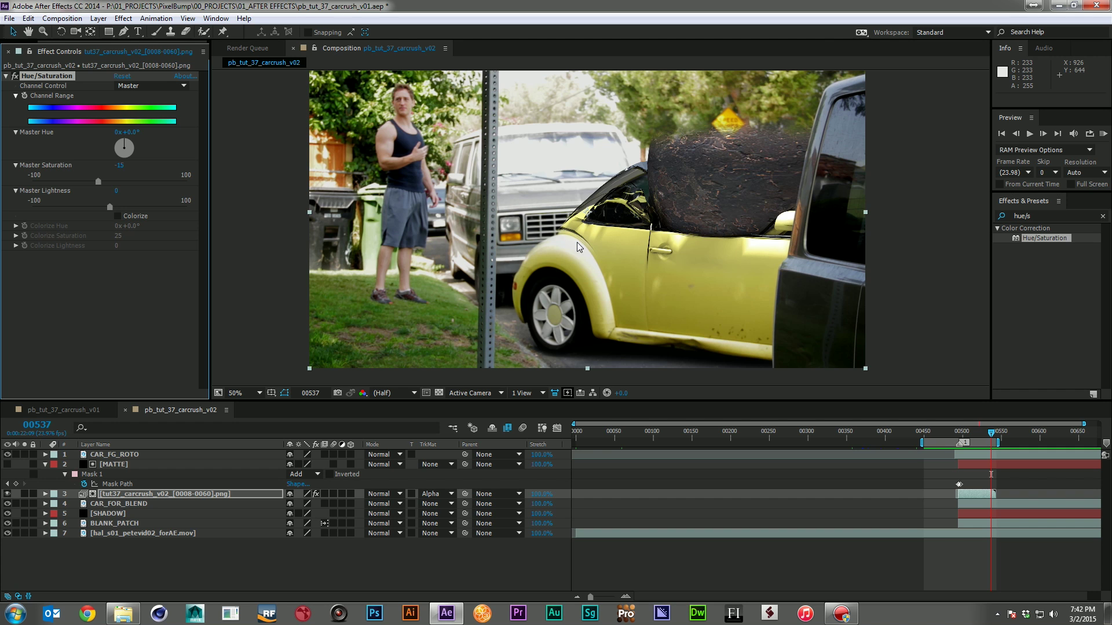
# Step: Apply Fast Blur to the tut37_carcrush_v02 render layer with Blurriness 2 and Repeat Edge Pixels enabled
pyautogui.scroll(1, 578, 242)
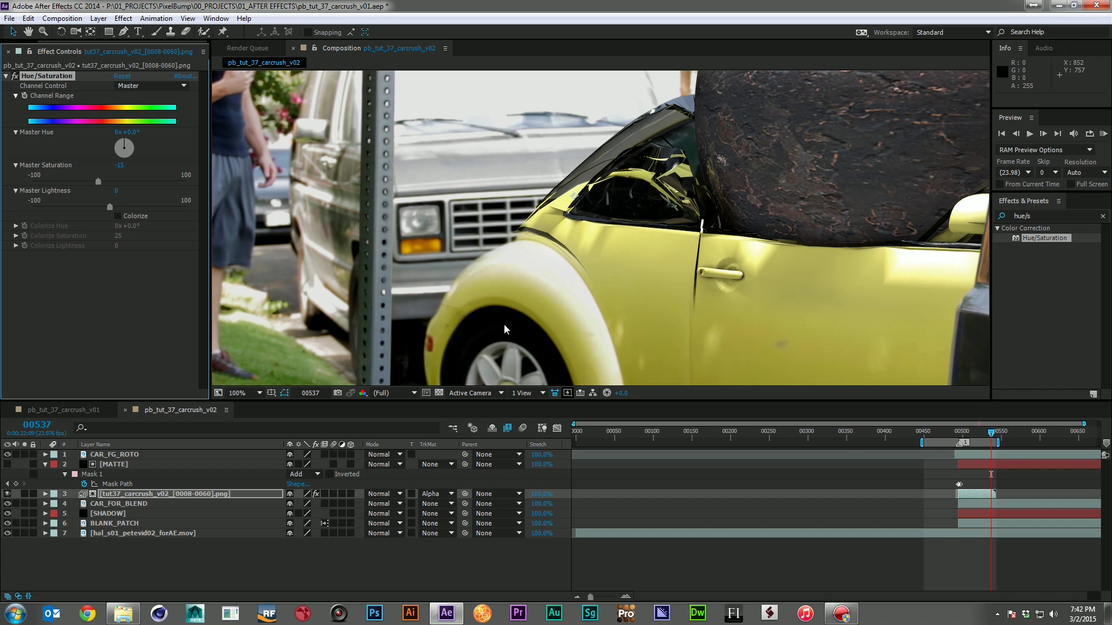
pyautogui.scroll(-1, 679, 298)
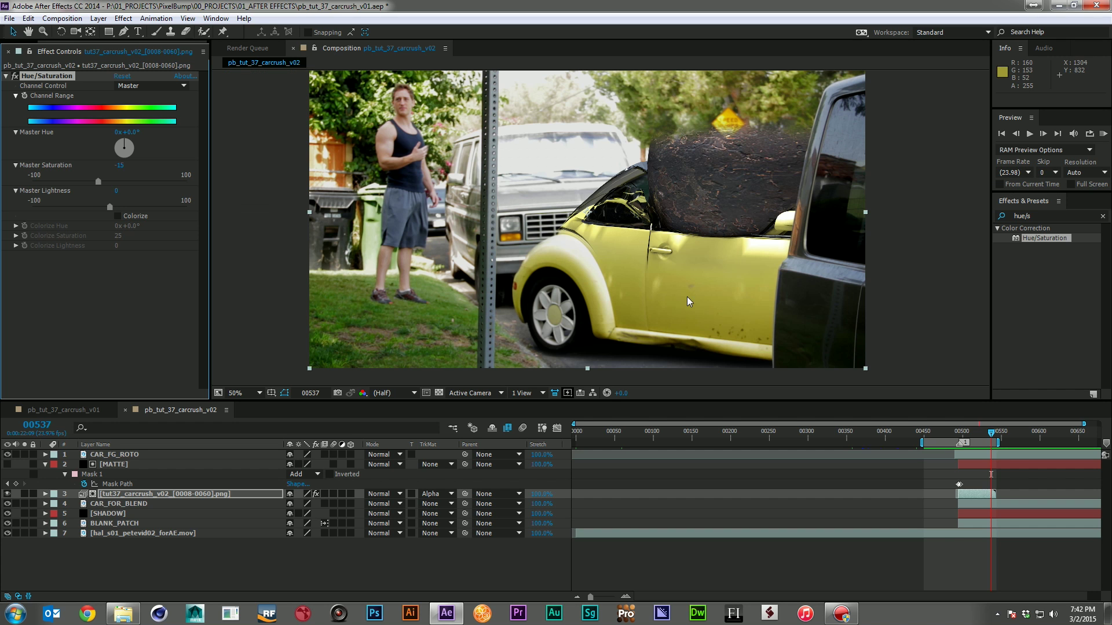
pyautogui.click(1049, 213)
pyautogui.write('fast')
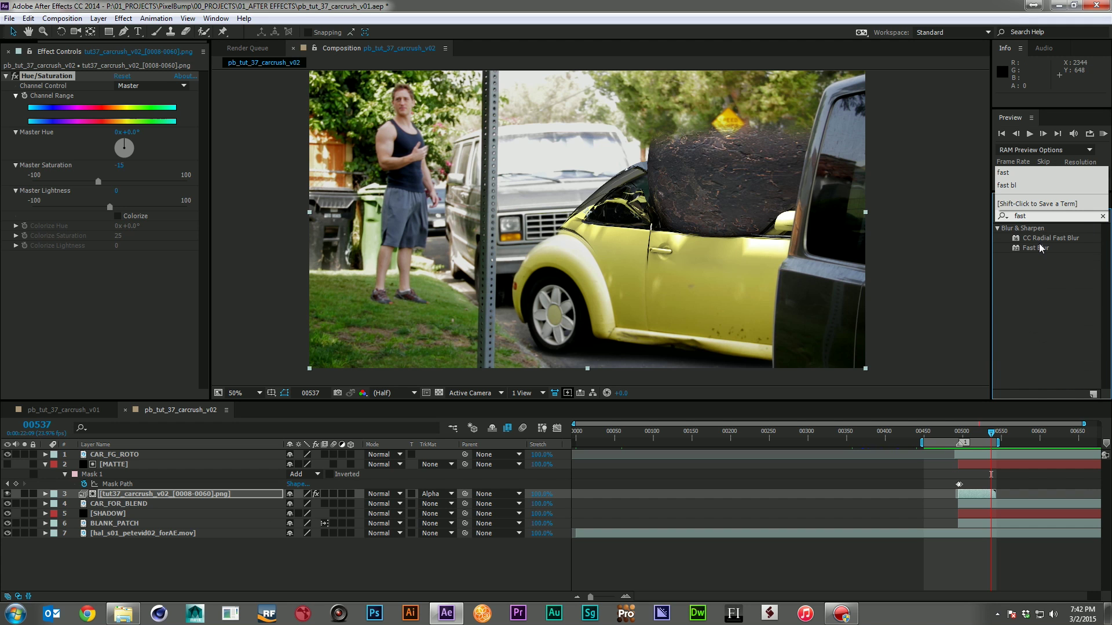
pyautogui.moveTo(1041, 248); pyautogui.dragTo(129, 283)
pyautogui.click(116, 267)
pyautogui.write('2')
pyautogui.click(112, 320)
pyautogui.click(117, 284)
pyautogui.click(131, 305)
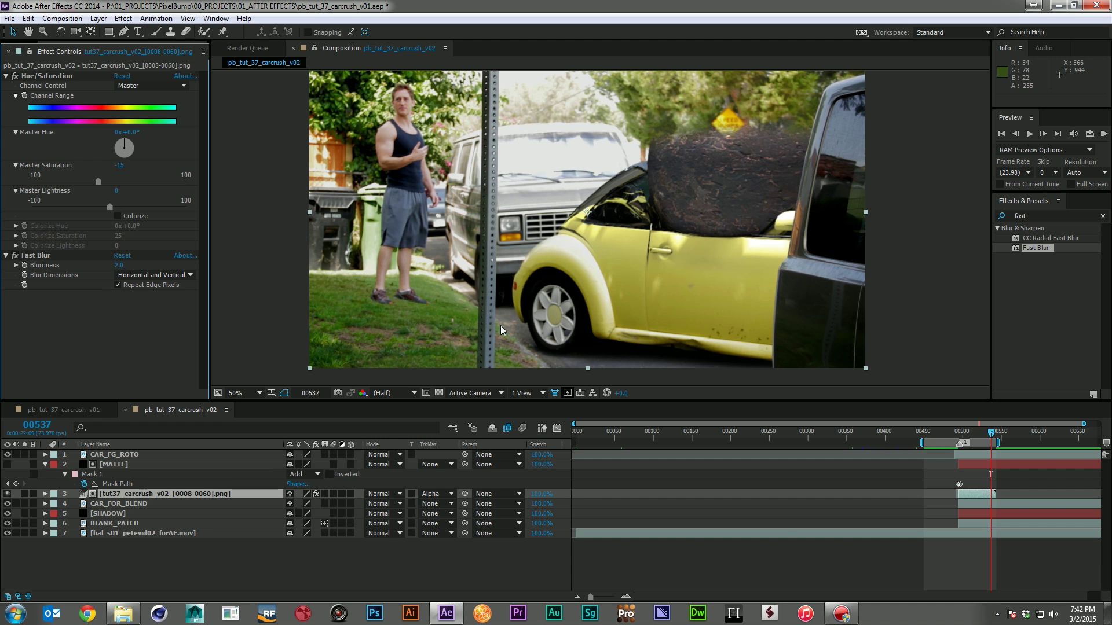
# Step: Play a RAM preview of the shot with the blurred render and stop it
pyautogui.click(812, 556)
pyautogui.press('KP_0')
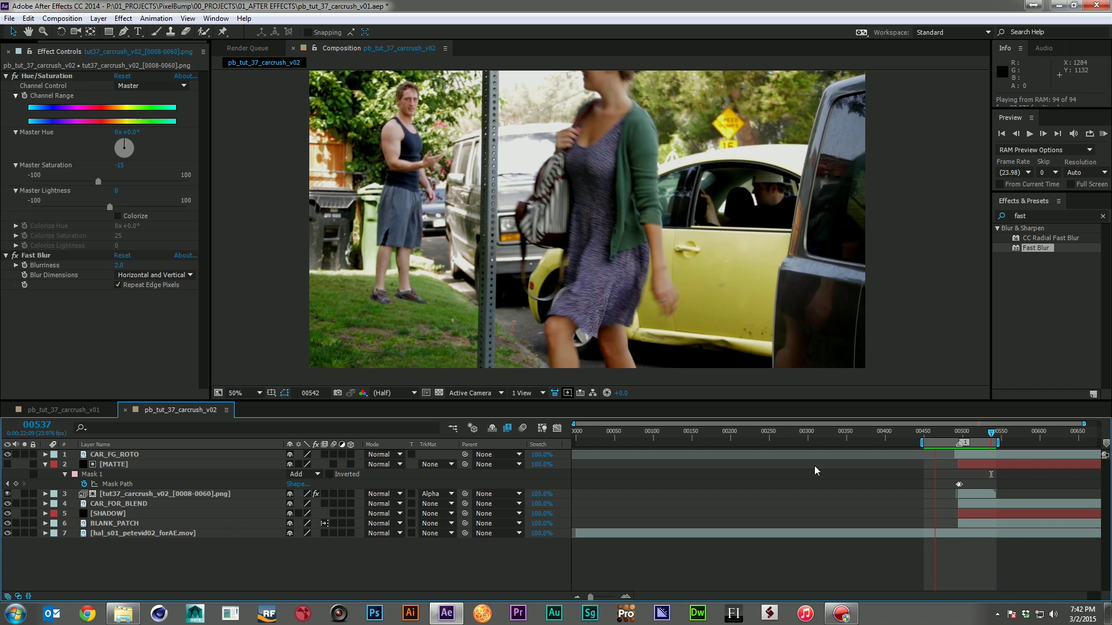
pyautogui.press('space')
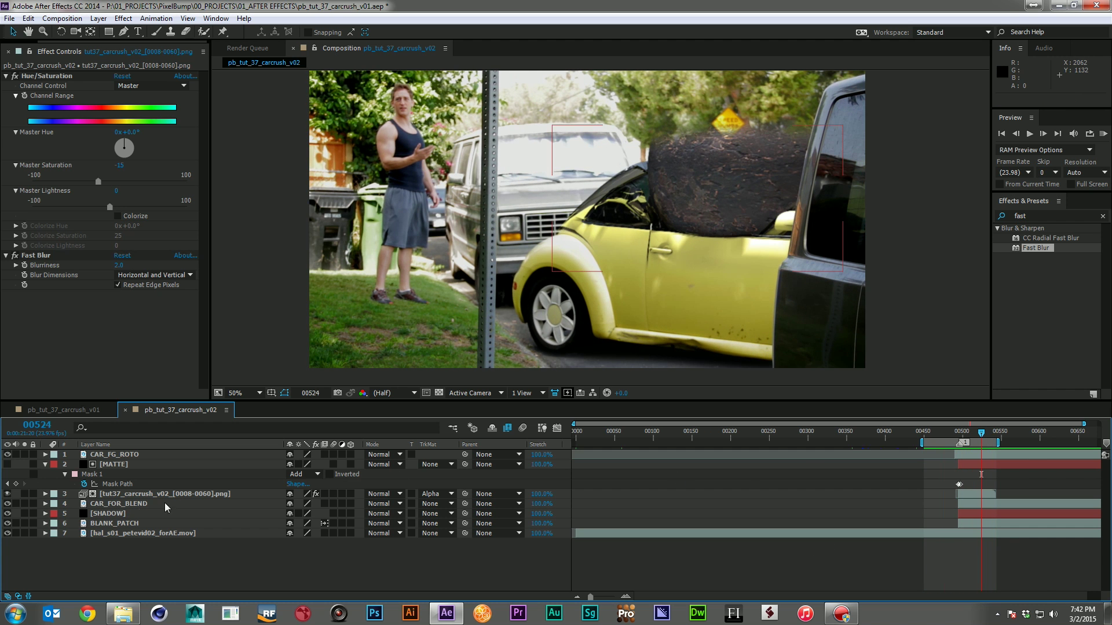
# Step: Duplicate the MATTE layer, place the copy directly above CAR_FOR_BLEND, and set CAR_FOR_BLEND to use it as an Alpha Inverted Matte
pyautogui.click(127, 464)
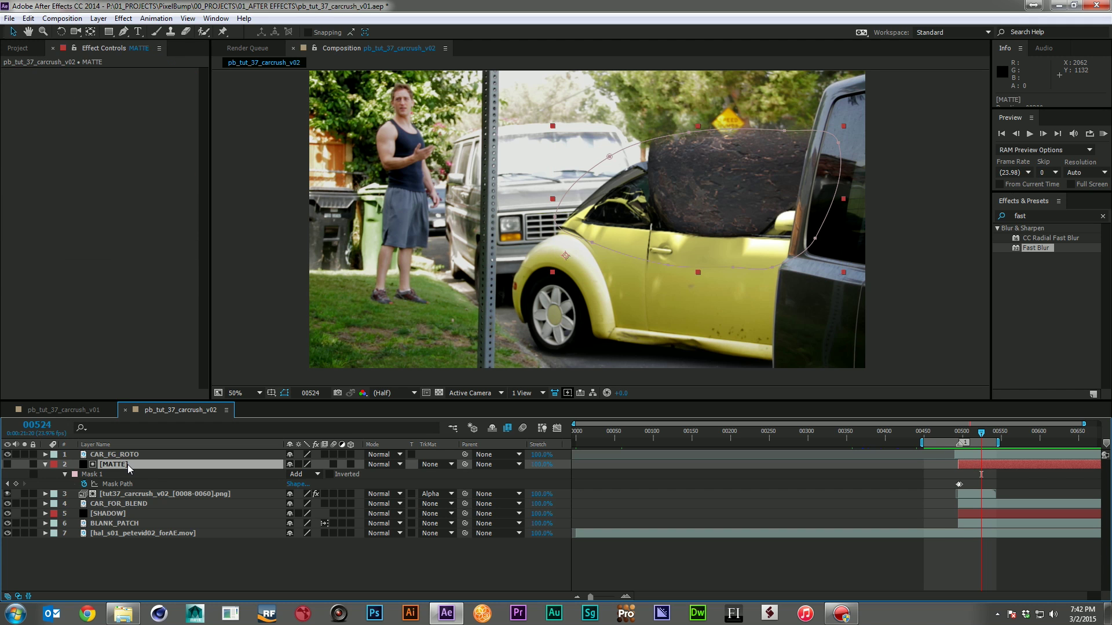
pyautogui.hotkey('ctrl', 'd')
pyautogui.moveTo(127, 464); pyautogui.dragTo(137, 510)
pyautogui.click(220, 513)
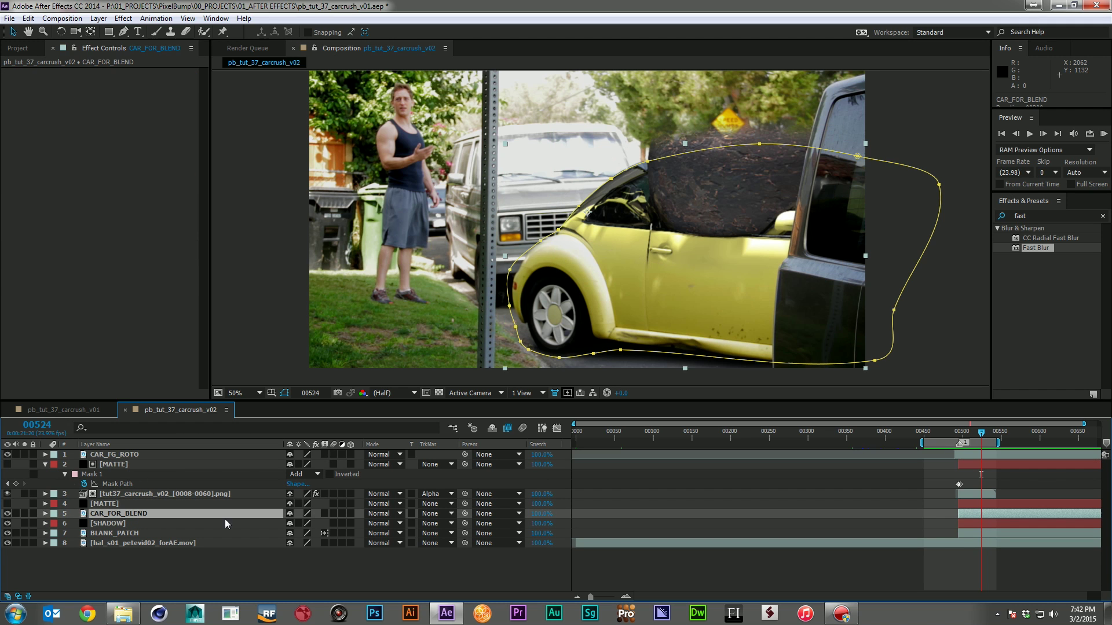
pyautogui.click(451, 513)
pyautogui.click(467, 555)
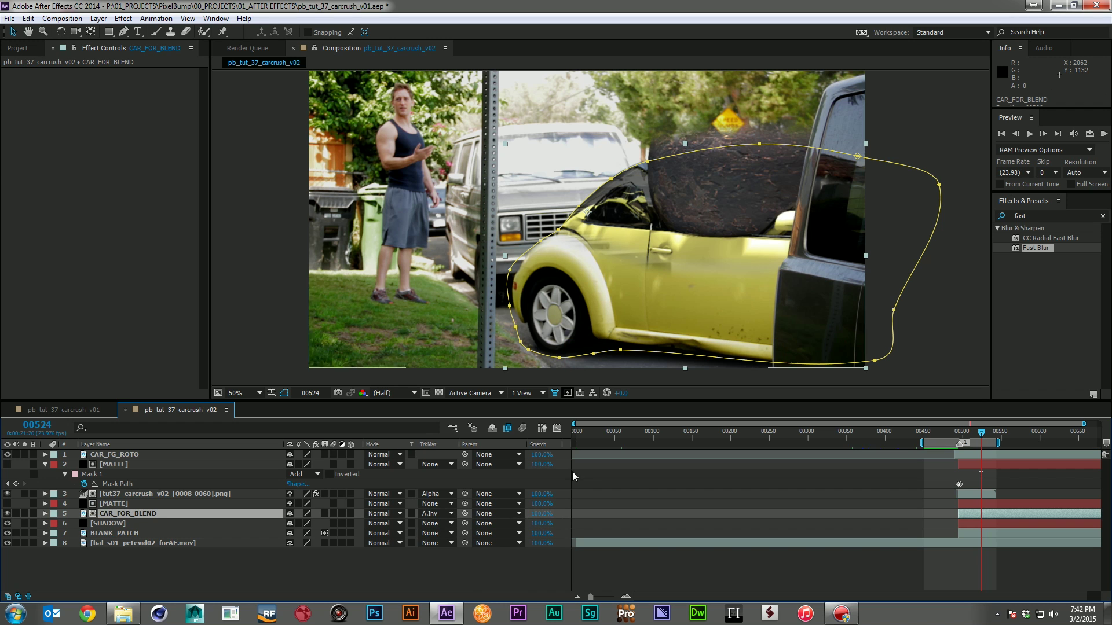
# Step: Set the duplicated MATTE's Mask Expansion to -73 pixels, collapse the layer properties and play a RAM preview
pyautogui.click(107, 504)
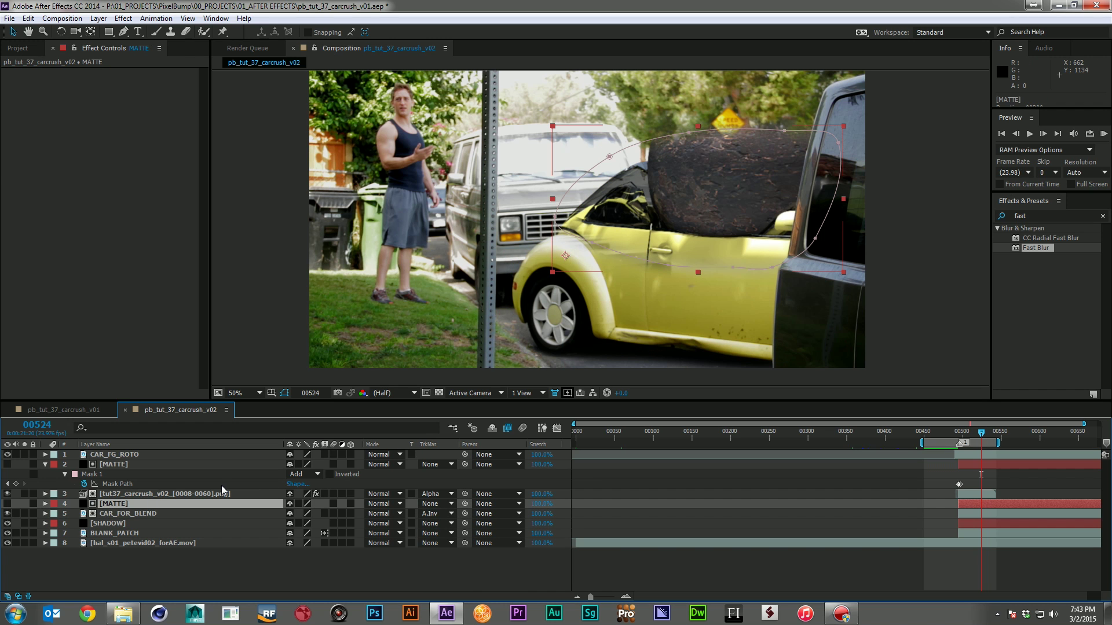
pyautogui.press('m')
pyautogui.press('m')
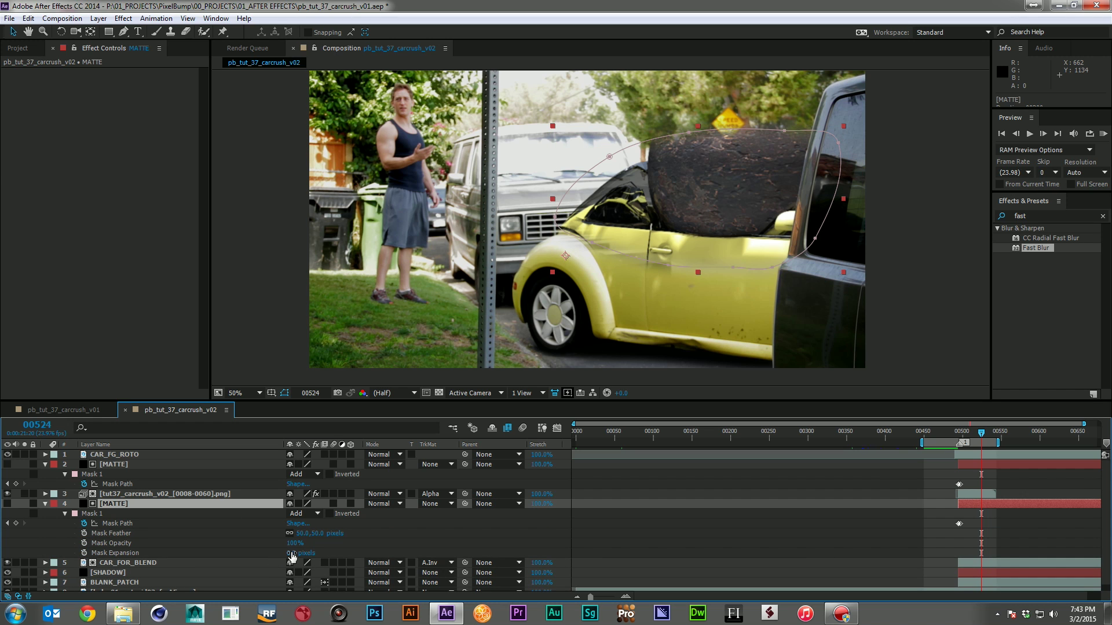
pyautogui.moveTo(292, 554); pyautogui.dragTo(276, 553)
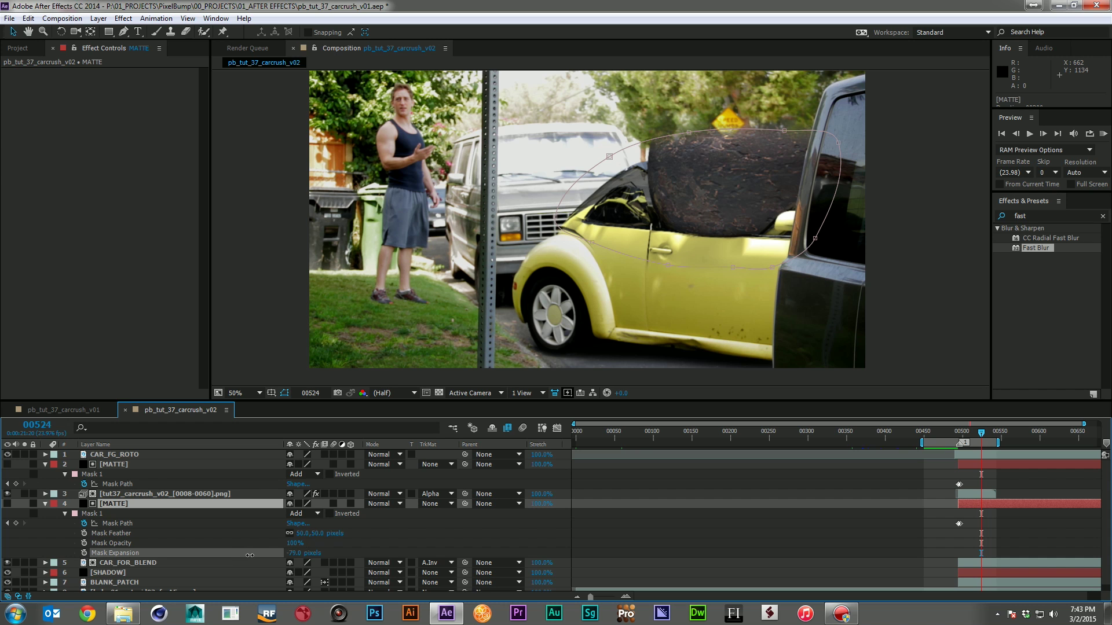
pyautogui.moveTo(252, 555); pyautogui.dragTo(251, 555)
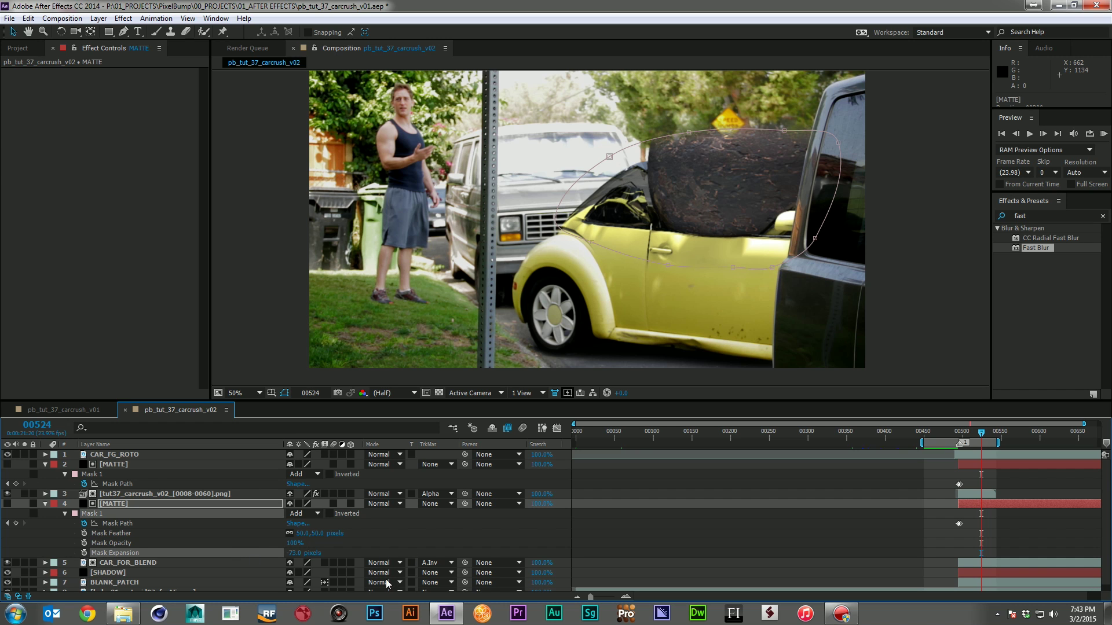
pyautogui.click(46, 503)
pyautogui.press('u')
pyautogui.click(97, 550)
pyautogui.press('KP_0')
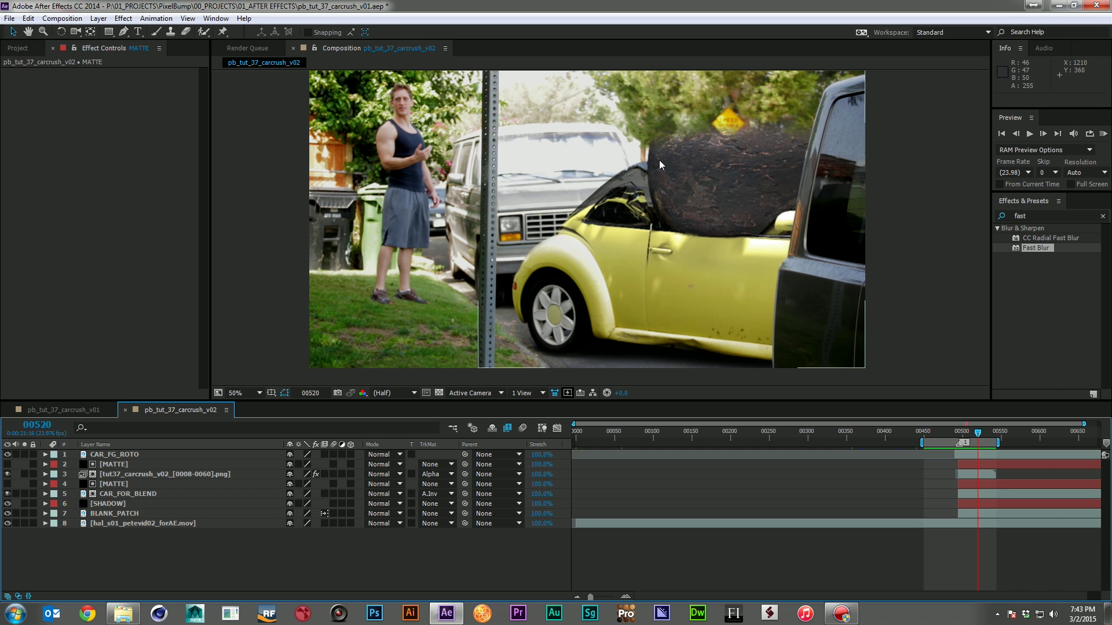
# Step: Duplicate the tut37_carcrush_v02 render layer and add the object_1 pass directly above the copy, aligned to its start time
pyautogui.click(27, 45)
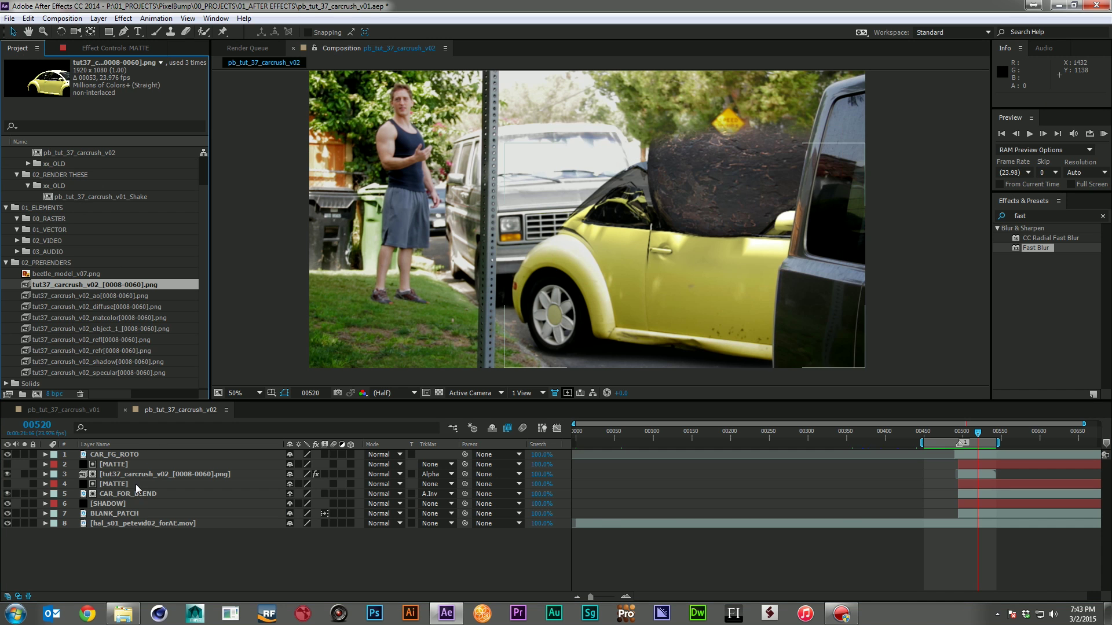
pyautogui.click(147, 473)
pyautogui.hotkey('ctrl', 'd')
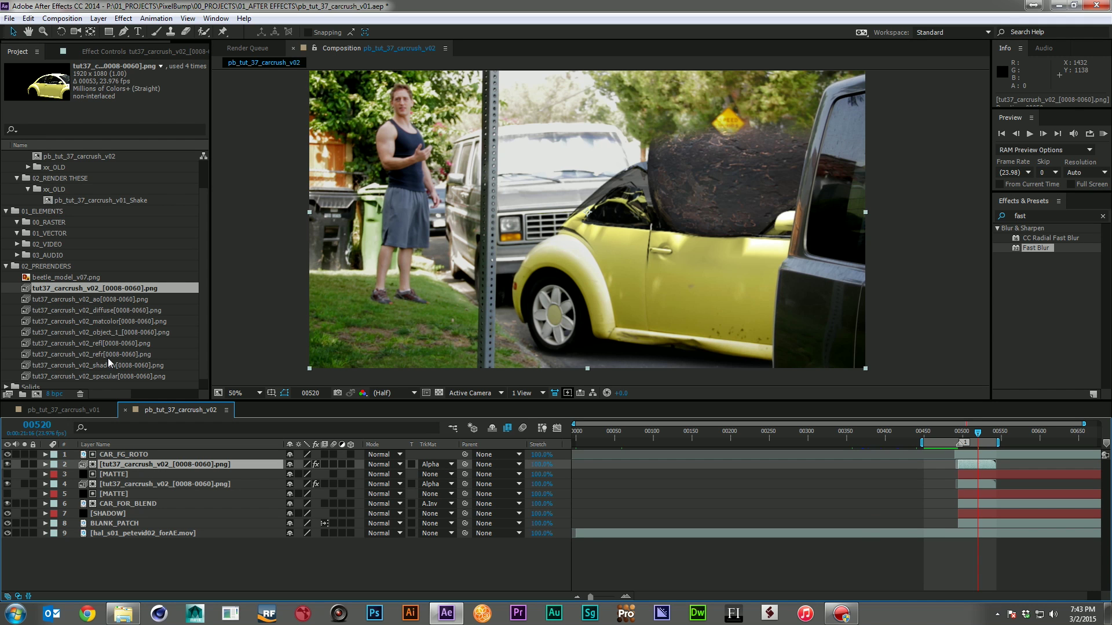
pyautogui.moveTo(113, 328); pyautogui.dragTo(137, 463)
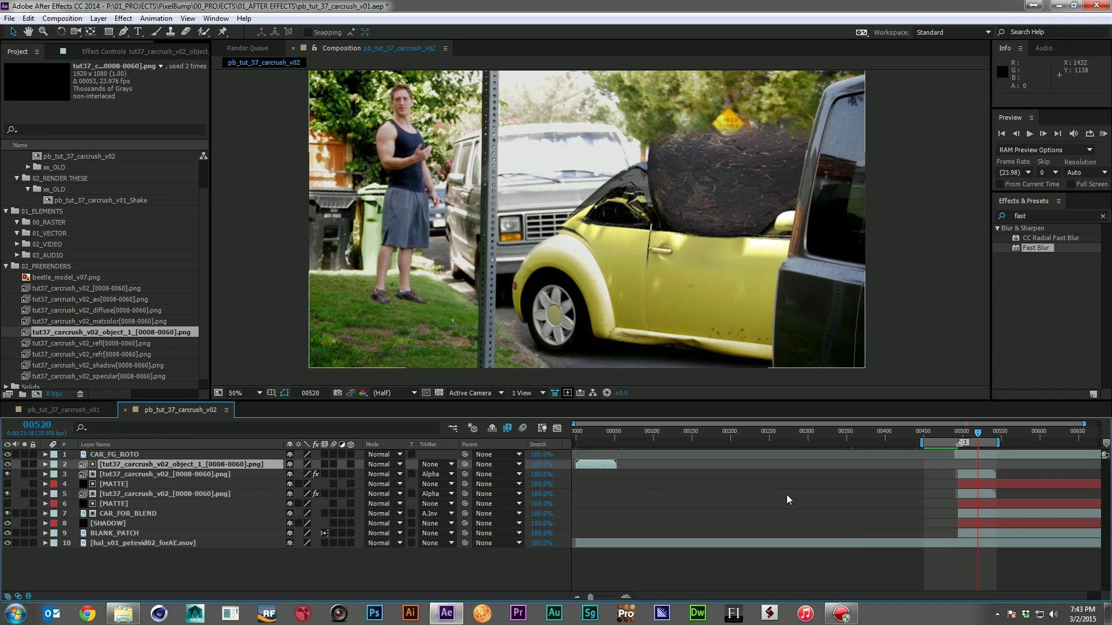
pyautogui.moveTo(582, 467); pyautogui.dragTo(958, 470)
pyautogui.click(959, 473)
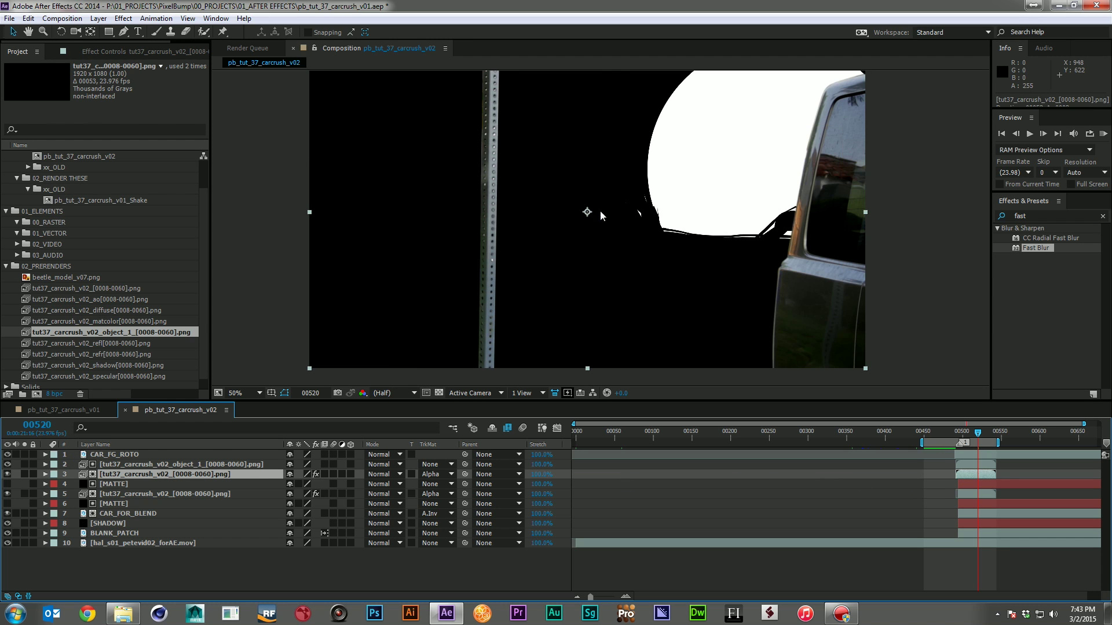
# Step: Hide the object_1 pass, set it as the Luma Matte of the render layer below it, and play a RAM preview
pyautogui.click(7, 464)
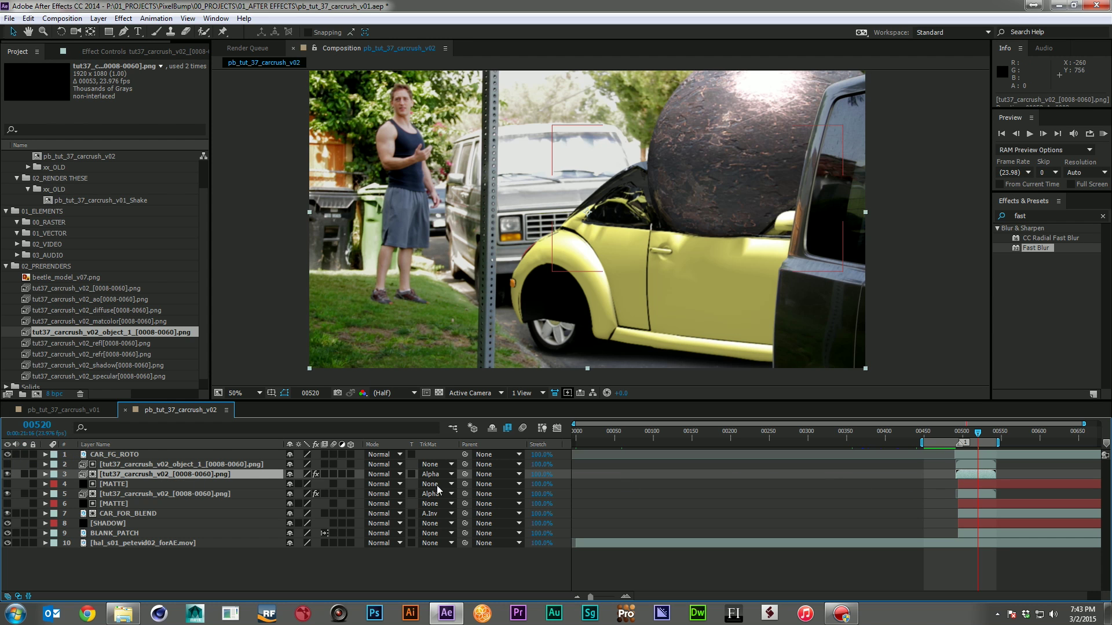
pyautogui.click(440, 475)
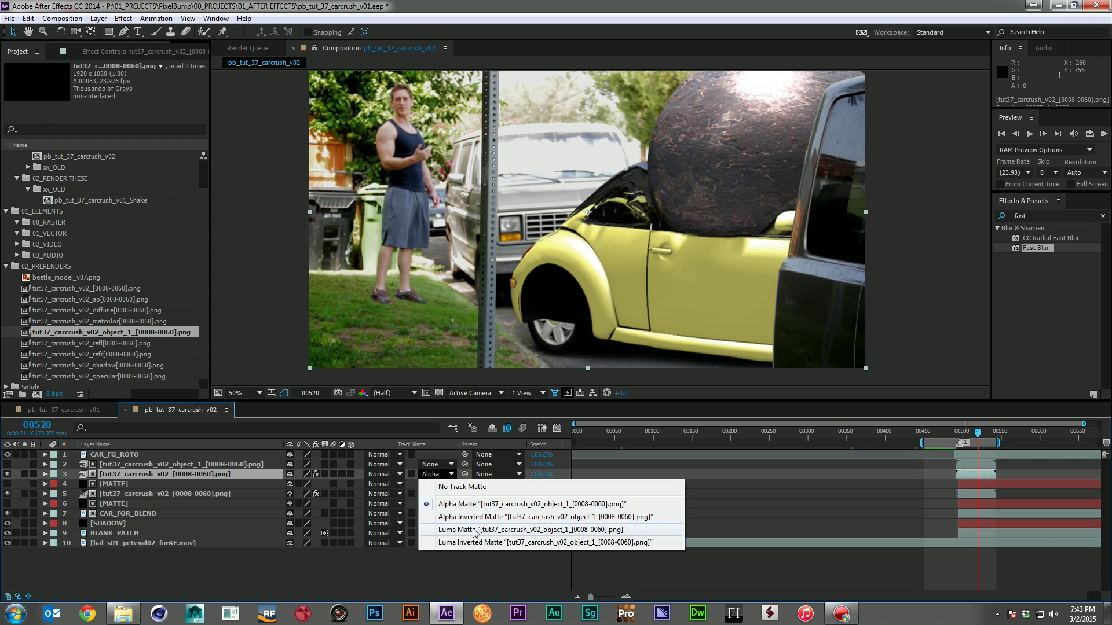
pyautogui.click(498, 530)
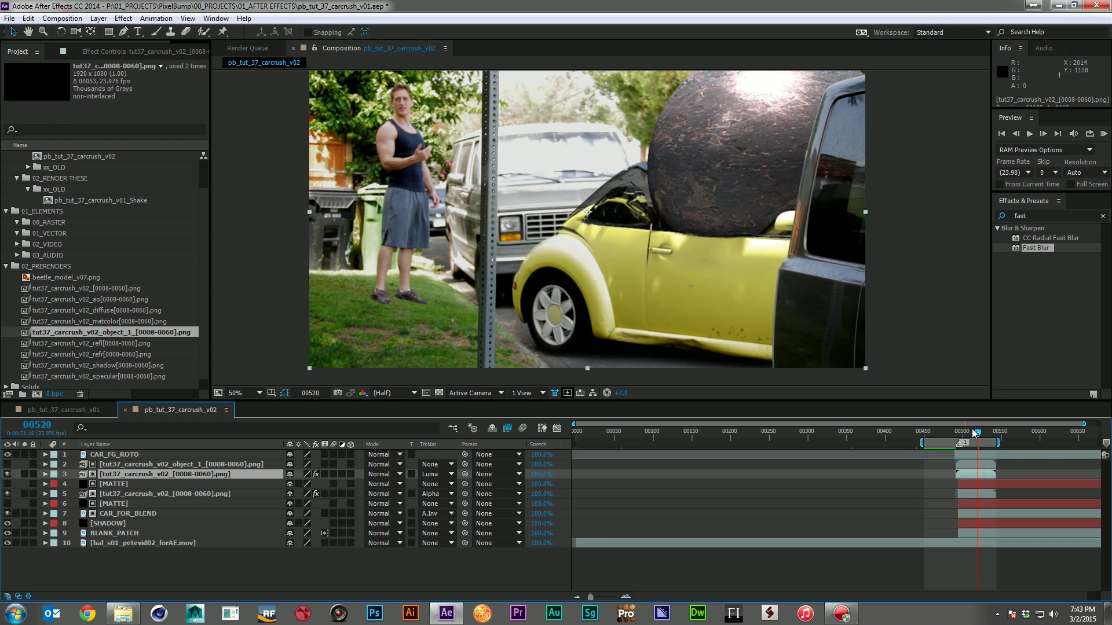
pyautogui.moveTo(977, 434); pyautogui.dragTo(954, 439)
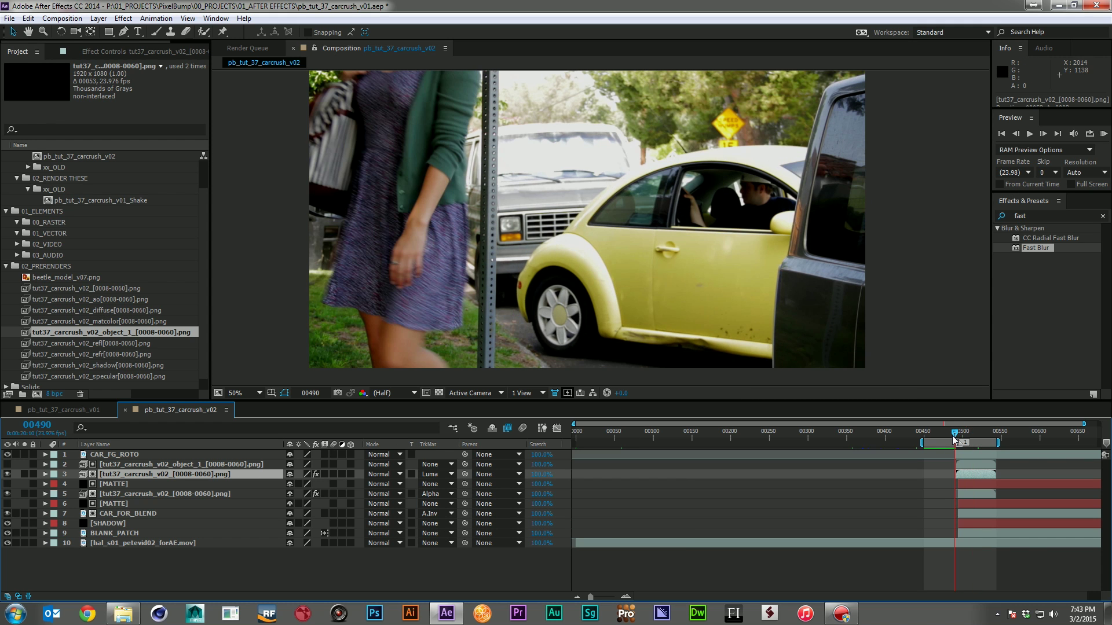
pyautogui.press('KP_0')
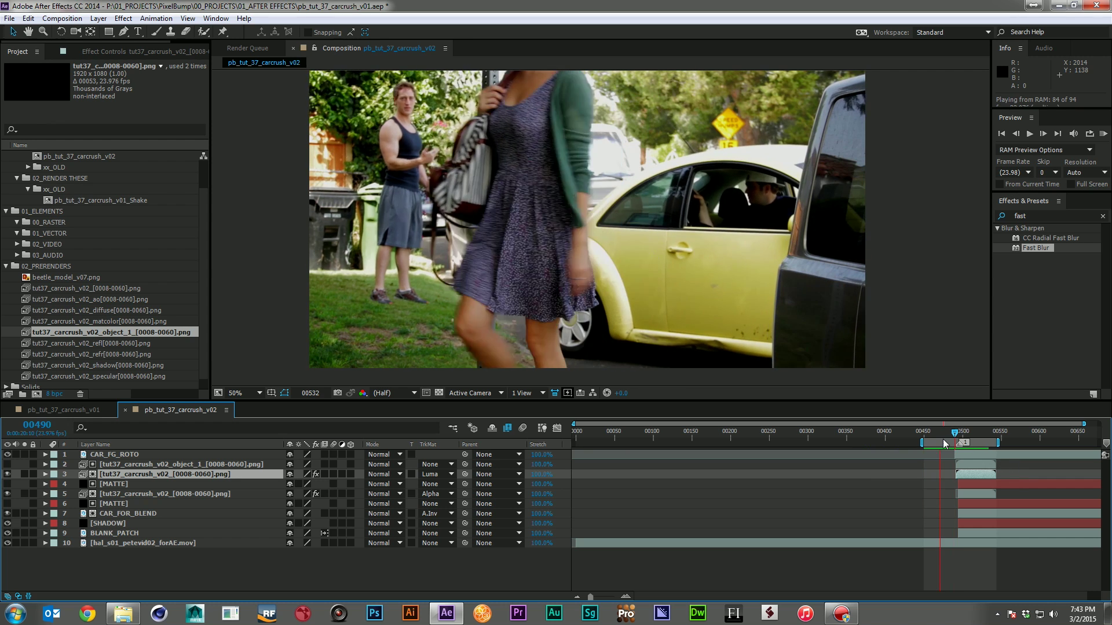
pyautogui.click(969, 433)
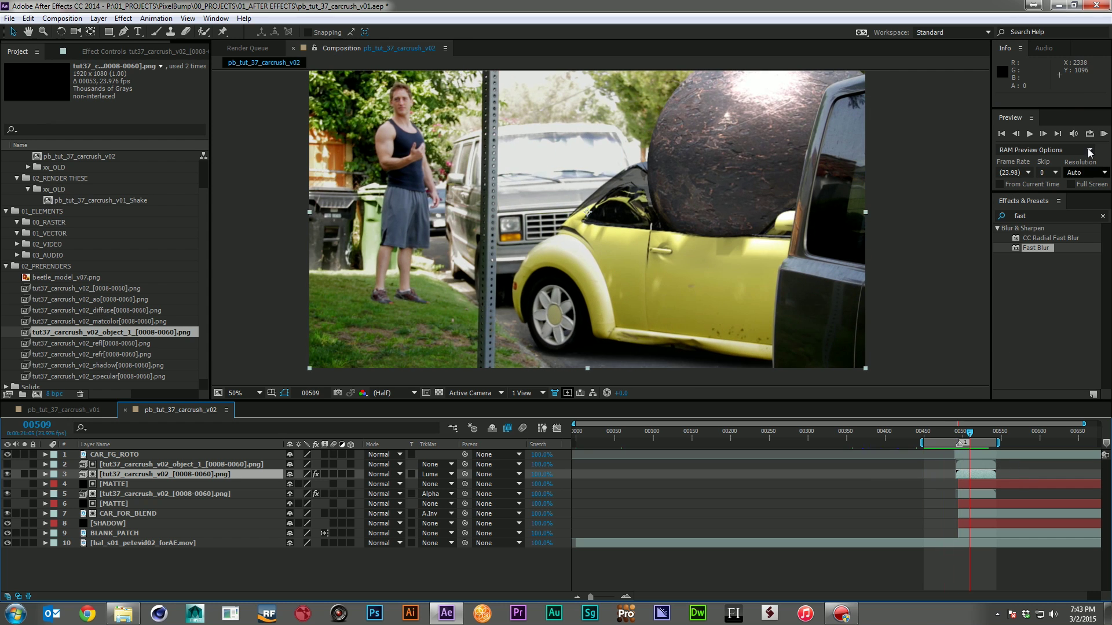
# Step: Apply Curves to the luma-matted render layer and raise the RGB midtones slightly to brighten the ball
pyautogui.click(1050, 214)
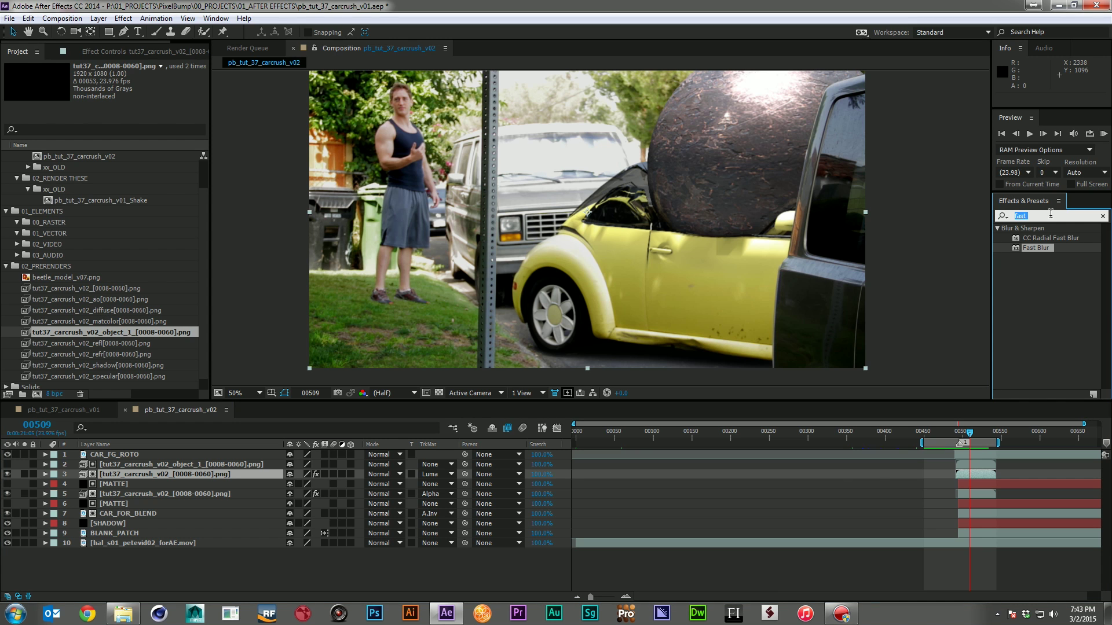
pyautogui.write('curves')
pyautogui.moveTo(1033, 275); pyautogui.dragTo(950, 475)
pyautogui.moveTo(97, 285); pyautogui.dragTo(90, 283)
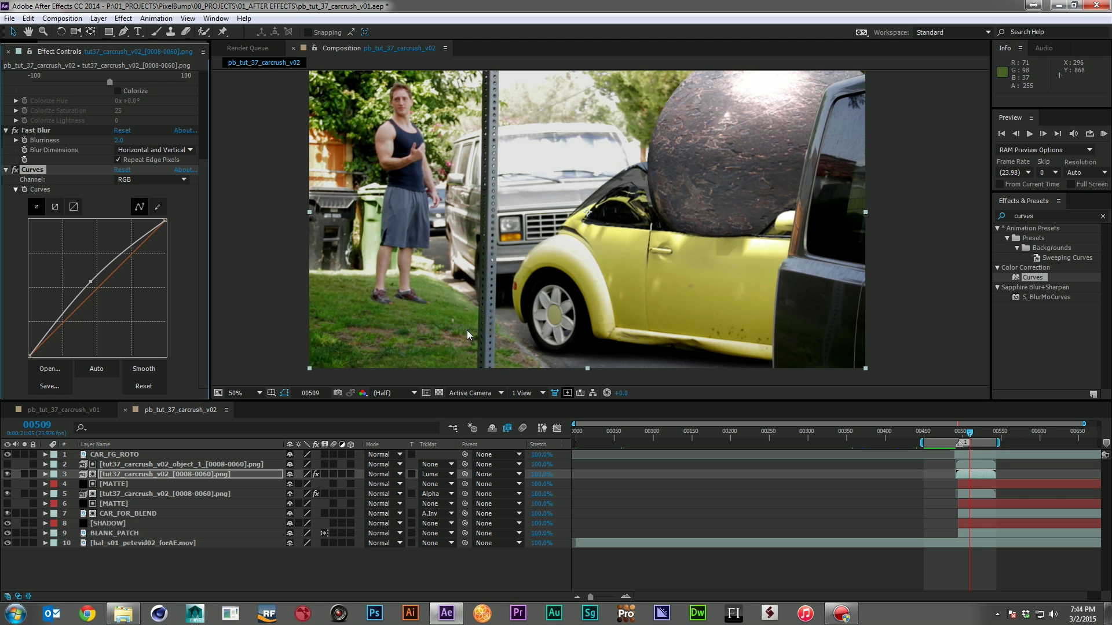
# Step: Play a RAM preview and scrub through the impact to frame 530 to check the brightened ball
pyautogui.click(753, 554)
pyautogui.press('KP_0')
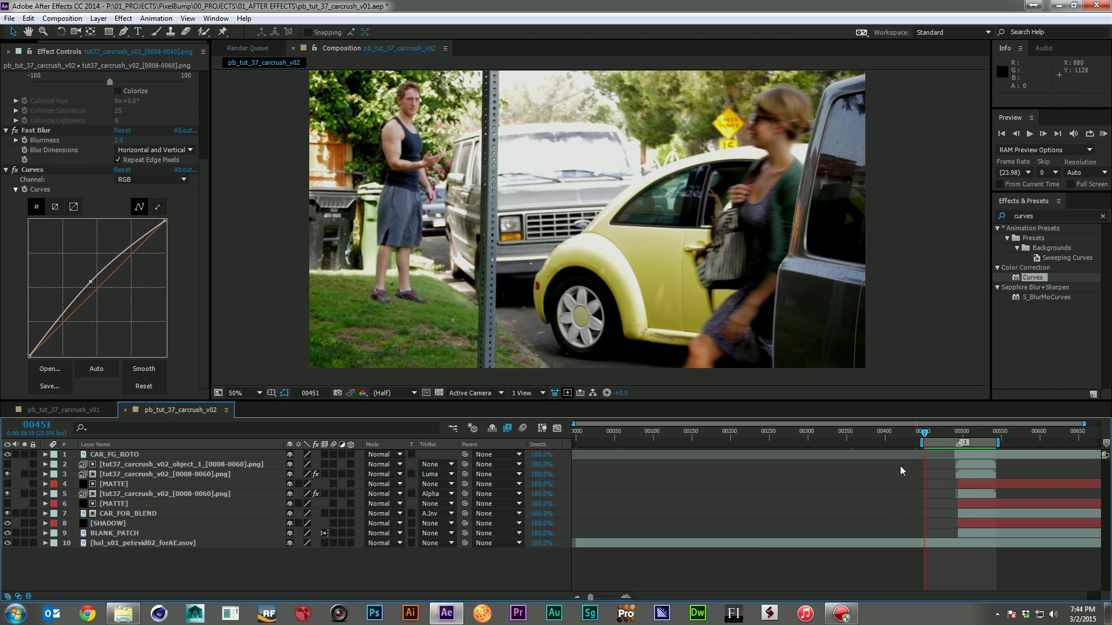
pyautogui.moveTo(957, 431); pyautogui.dragTo(969, 436)
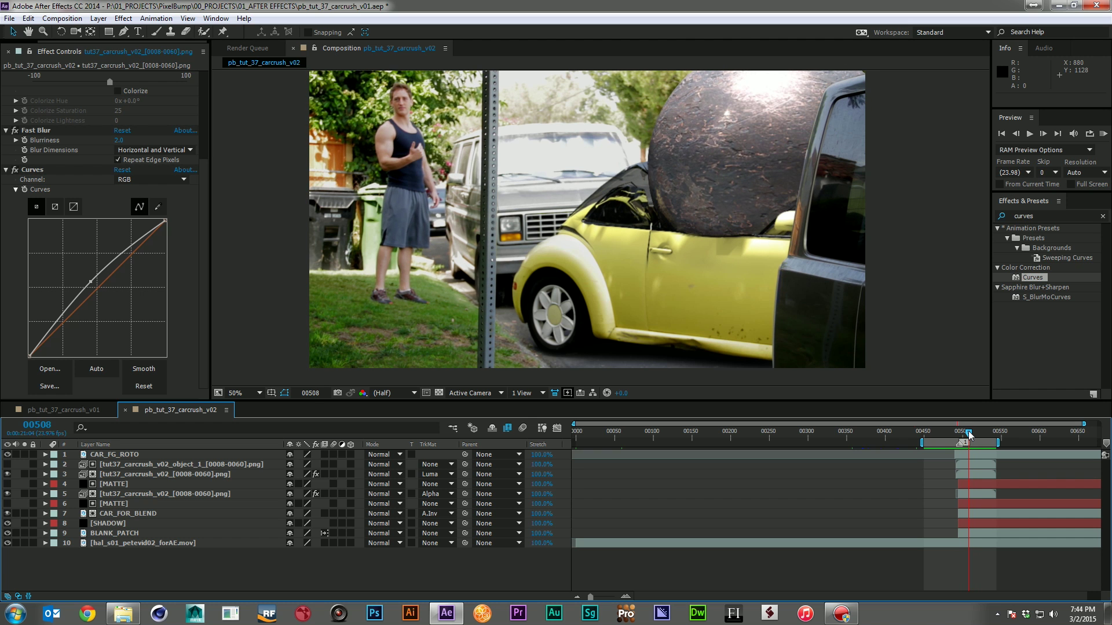
pyautogui.moveTo(970, 436)
pyautogui.mouseDown()
pyautogui.moveTo(955, 435)
pyautogui.moveTo(986, 436)
pyautogui.mouseUp()
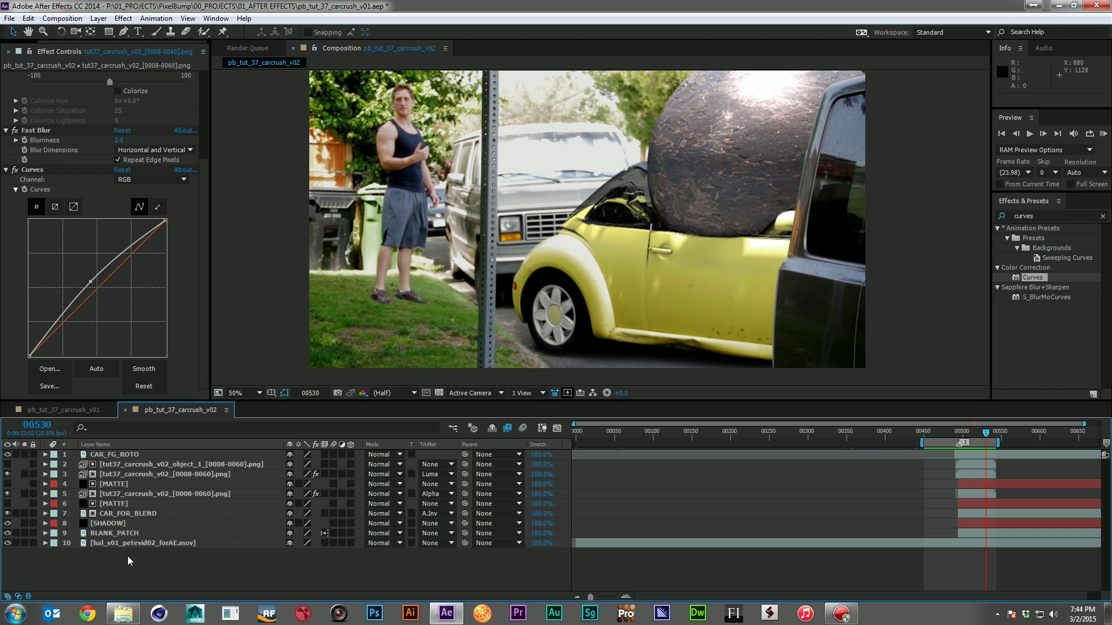
# Step: Add the tut37_carcrush_v02_refl pass below CAR_FG_ROTO, align it to the other render layers, and set its blending mode to Add
pyautogui.click(14, 47)
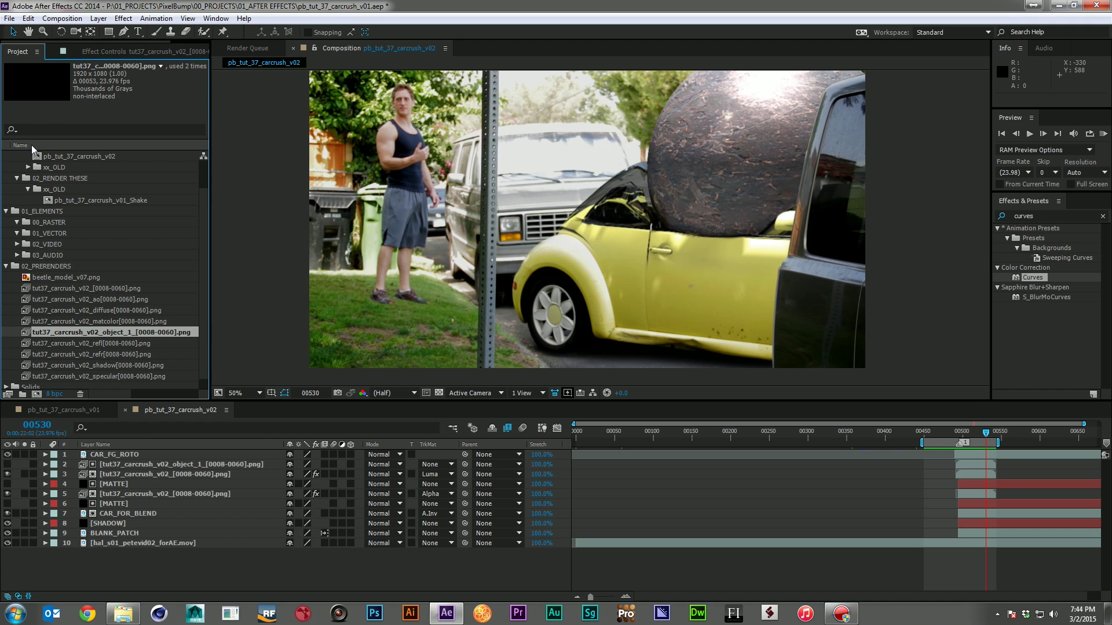
pyautogui.moveTo(110, 346); pyautogui.dragTo(161, 459)
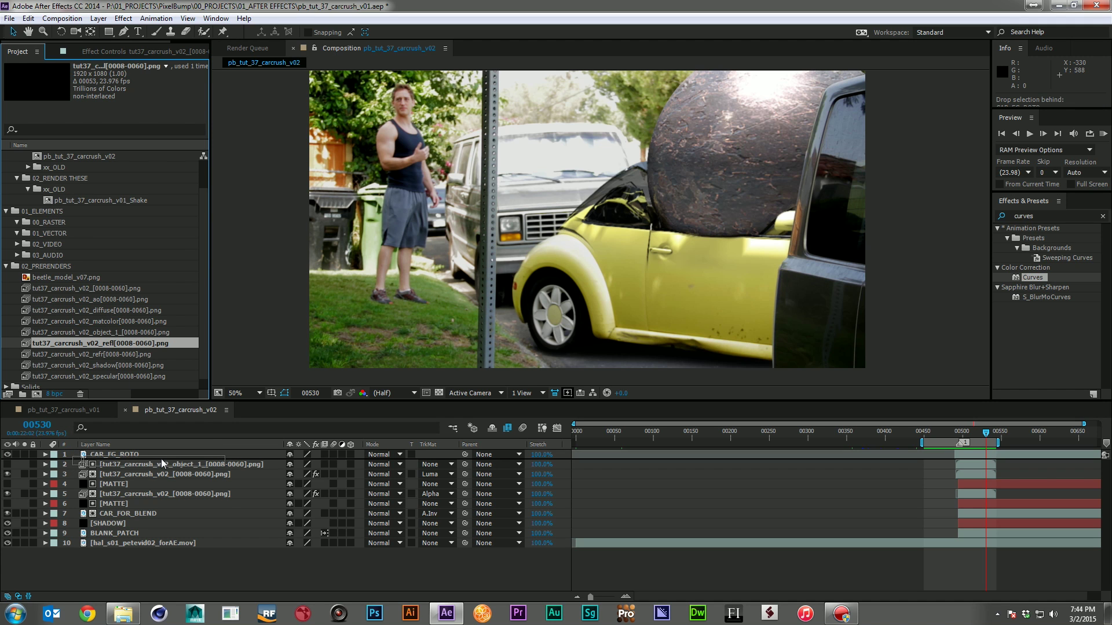
pyautogui.moveTo(586, 464); pyautogui.dragTo(968, 466)
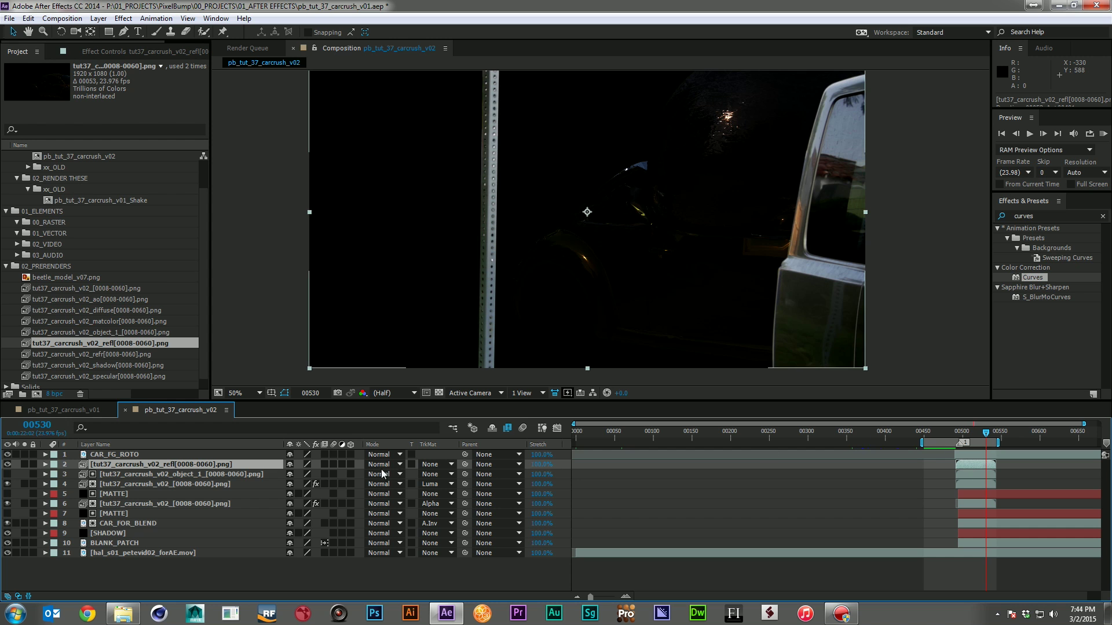
pyautogui.click(400, 464)
pyautogui.click(454, 214)
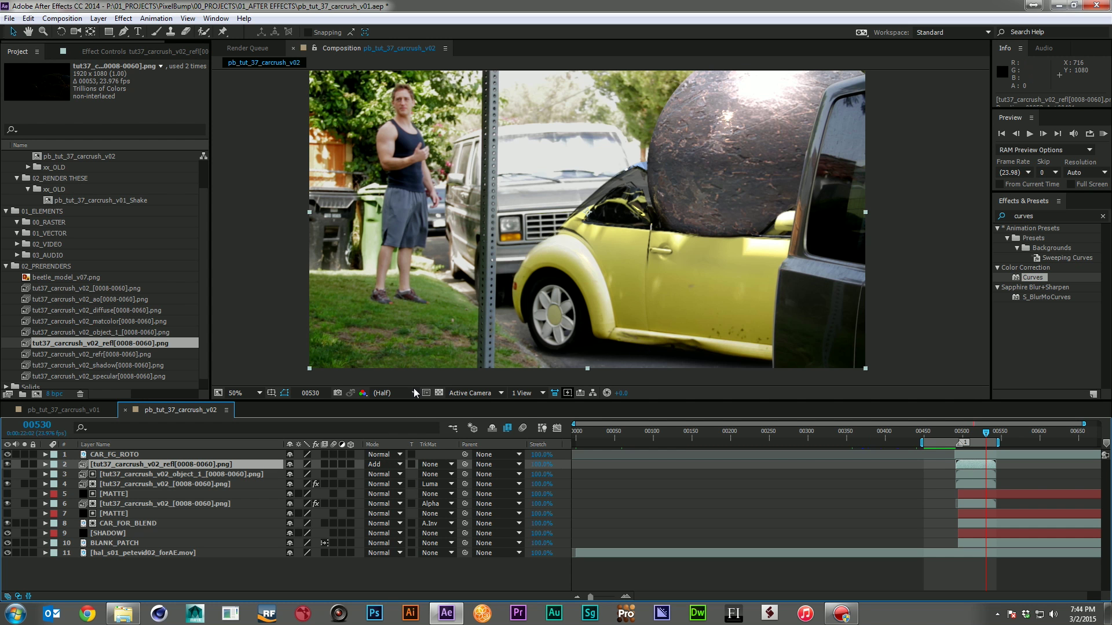
# Step: Compare the shot with the reflection pass off and on, and scrub back to frame 494 to examine the falling ball
pyautogui.click(7, 464)
pyautogui.click(6, 465)
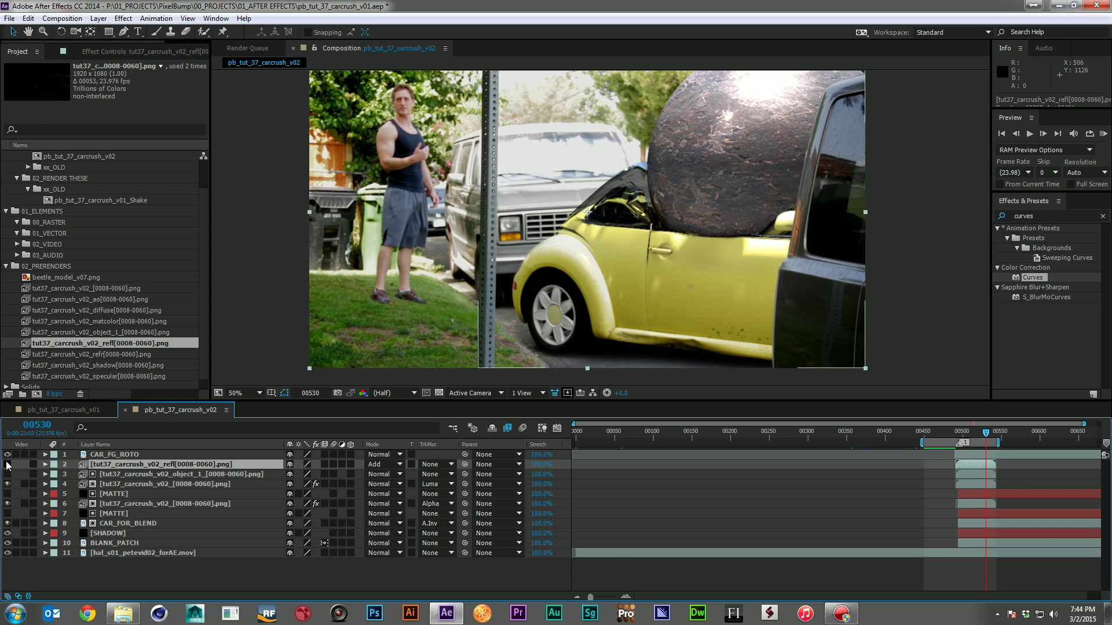
pyautogui.click(963, 434)
pyautogui.moveTo(964, 437); pyautogui.dragTo(958, 439)
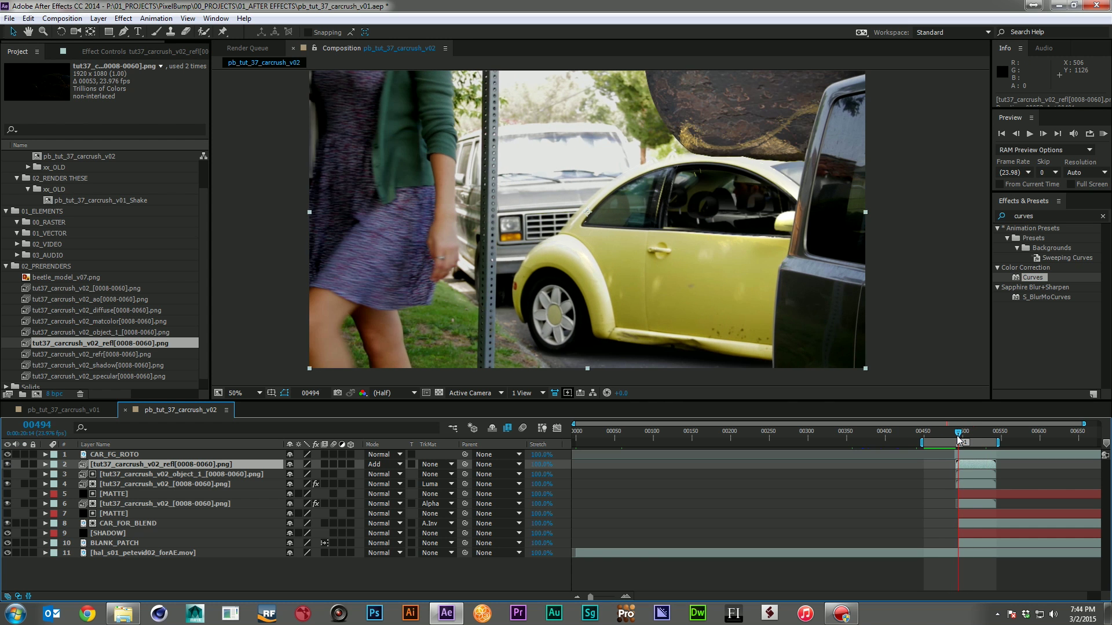
# Step: Switch the tut37_carcrush_v02_refl layer off and on at frame 494 to compare its effect on the car and ball
pyautogui.click(6, 463)
pyautogui.click(5, 463)
pyautogui.click(5, 463)
pyautogui.click(6, 464)
pyautogui.click(5, 464)
# Step: Pre-compose the five layers from the reflection pass down to the alpha-matted render as pc_car_crush_3d_renders, moving all attributes
pyautogui.keyDown('shift'); pyautogui.click(131, 502); pyautogui.keyUp('shift')
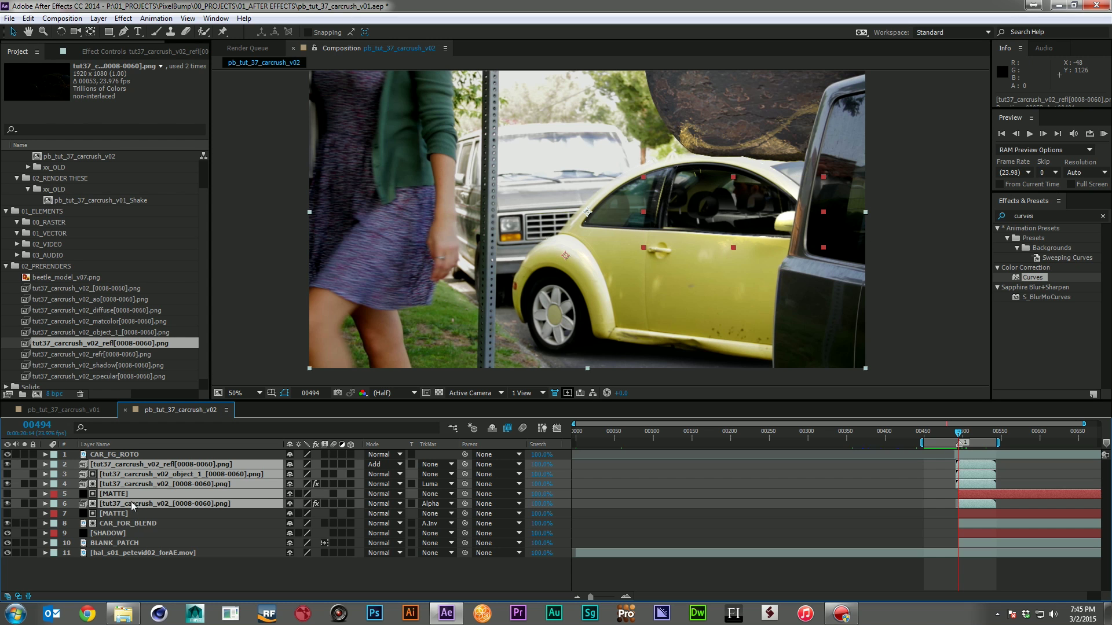
pyautogui.hotkey('ctrl', 'shift', 'c')
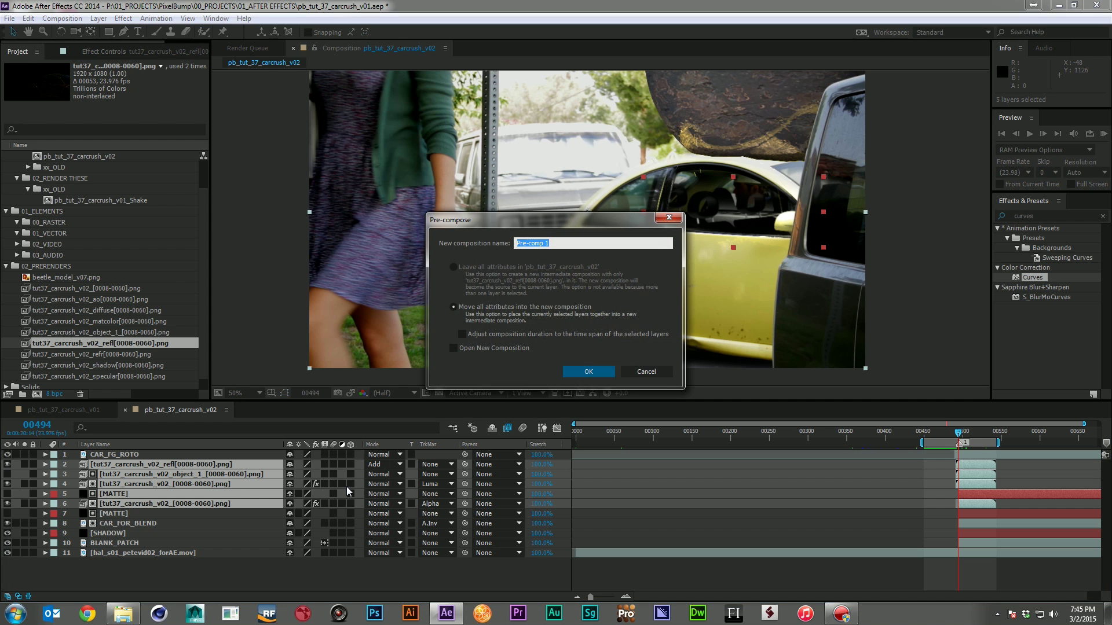
pyautogui.write('pc')
pyautogui.write('_car_crush_3d_renders')
pyautogui.press('Return')
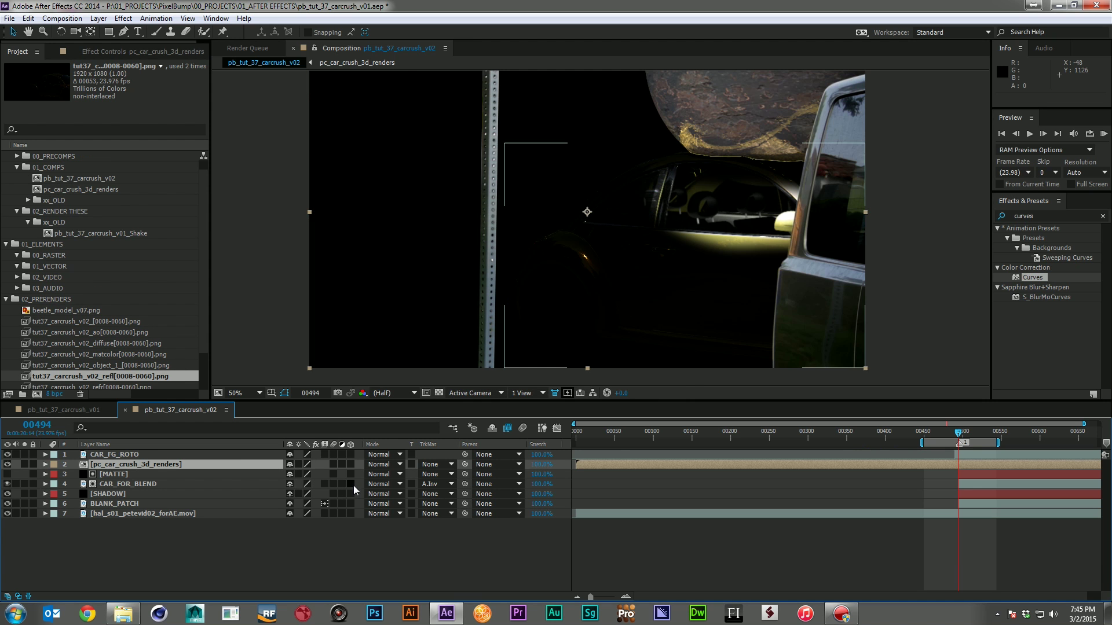
# Step: Trim the start of the pc_car_crush_3d_renders layer to just before frame 494 and collapse its transformations
pyautogui.moveTo(572, 465); pyautogui.dragTo(949, 483)
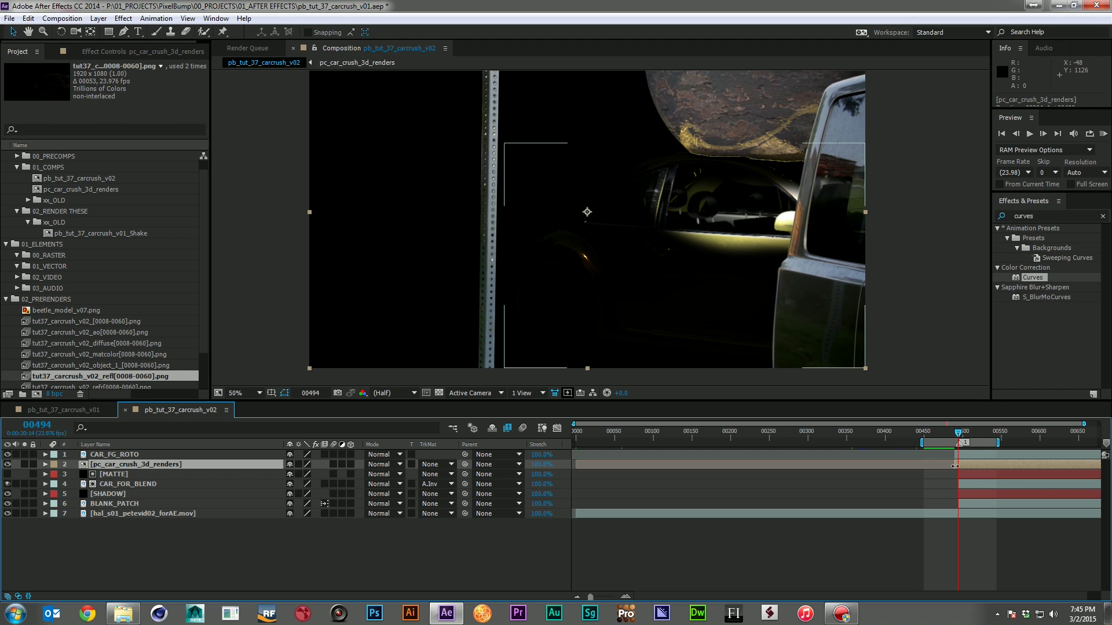
pyautogui.click(297, 464)
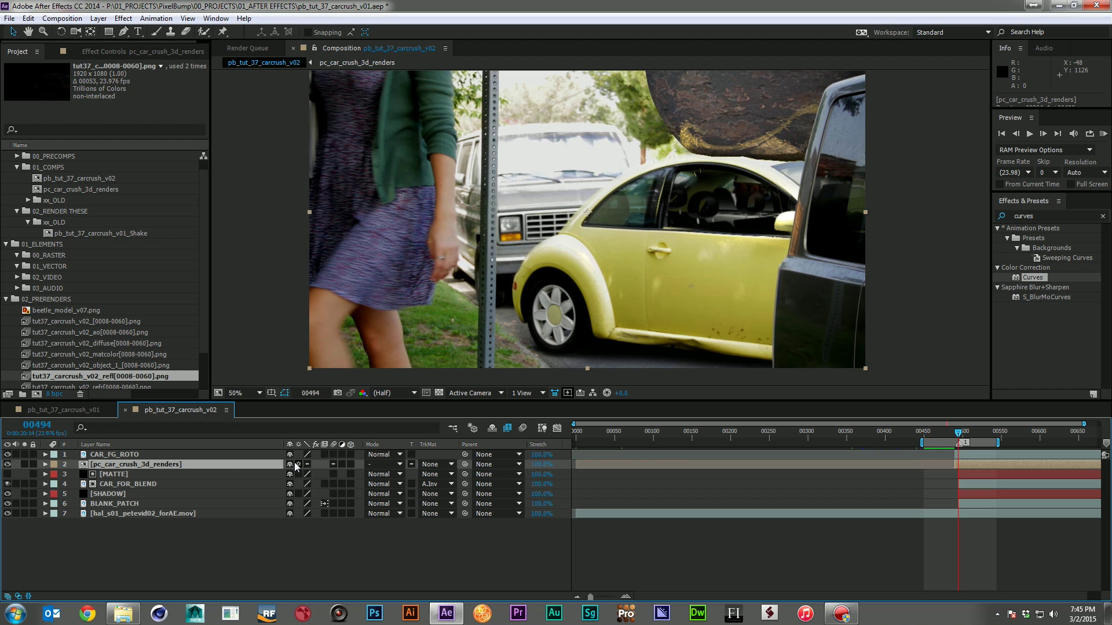
# Step: Apply the Pixel Motion Blur effect to the pc_car_crush_3d_renders layer
pyautogui.click(1046, 212)
pyautogui.write('pixel')
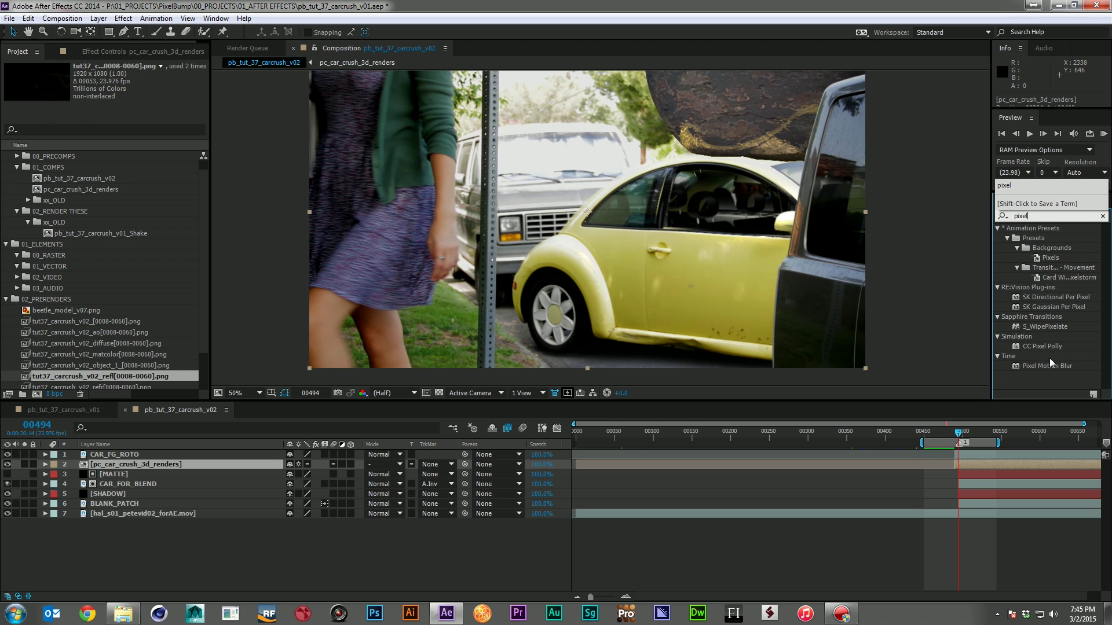
pyautogui.moveTo(1049, 365); pyautogui.dragTo(979, 463)
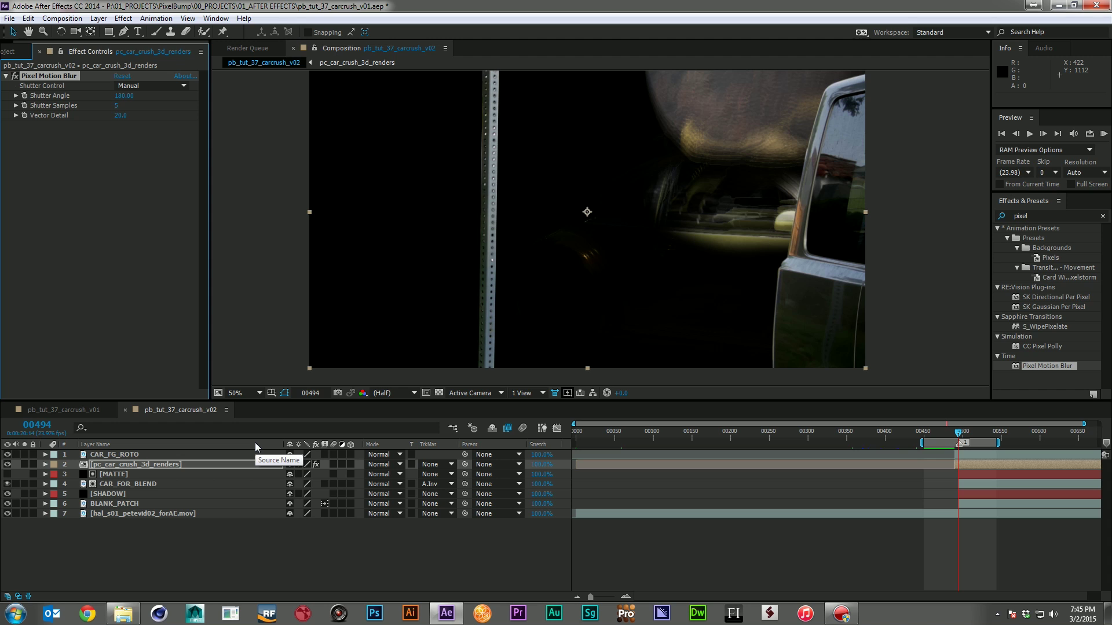
# Step: Inside the pc_car_crush_3d_renders precomp, apply Shift Channels to the reflection pass and take its alpha from Red
pyautogui.doubleClick(188, 465)
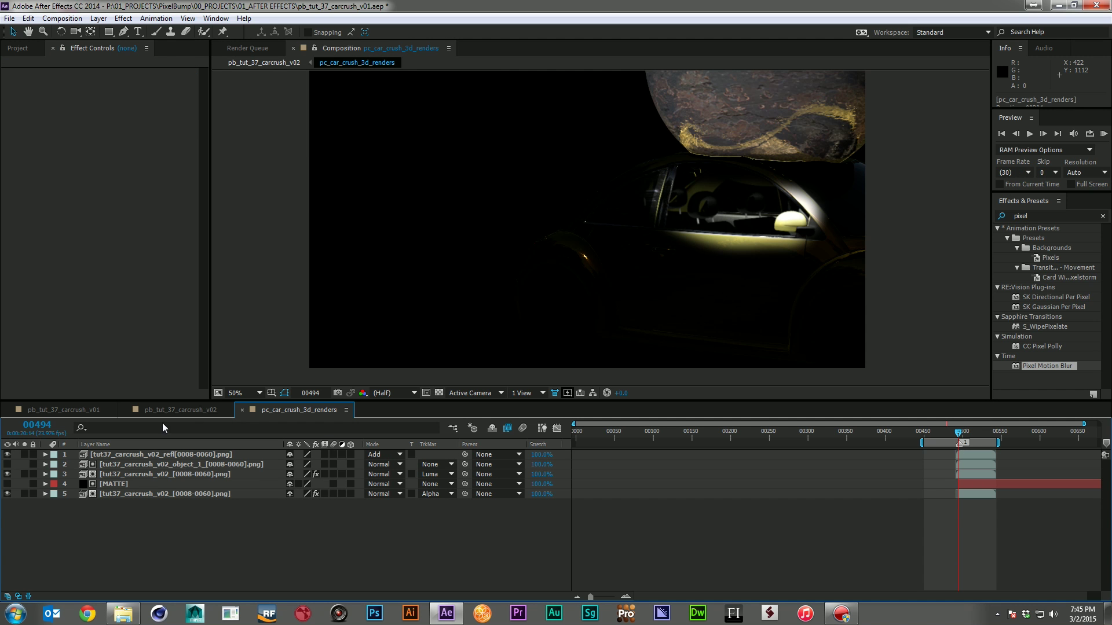
pyautogui.click(166, 410)
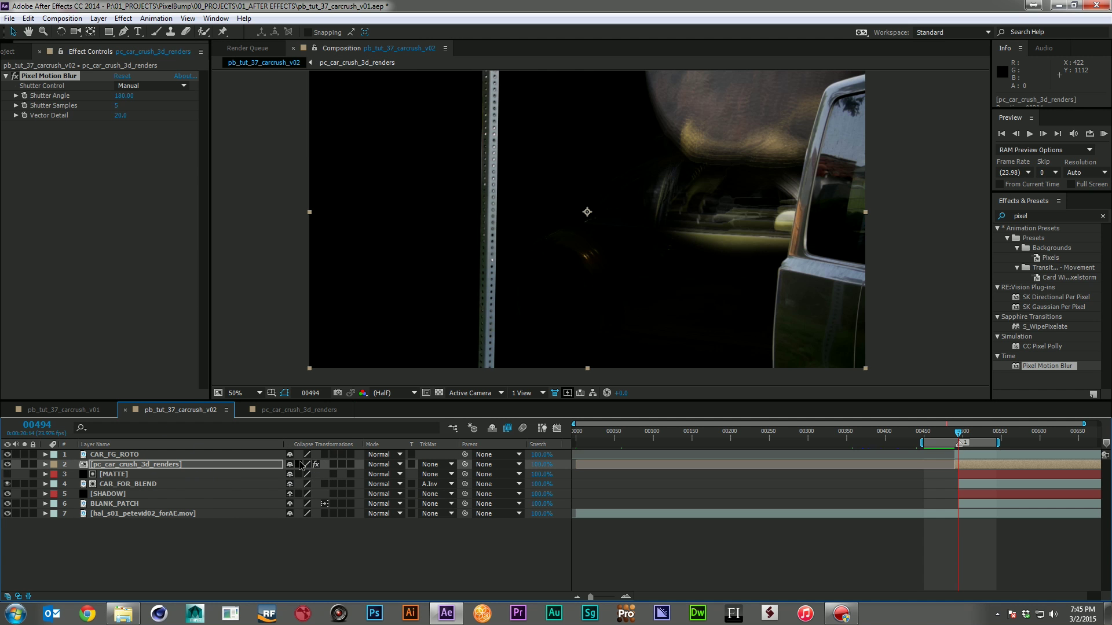
pyautogui.click(287, 410)
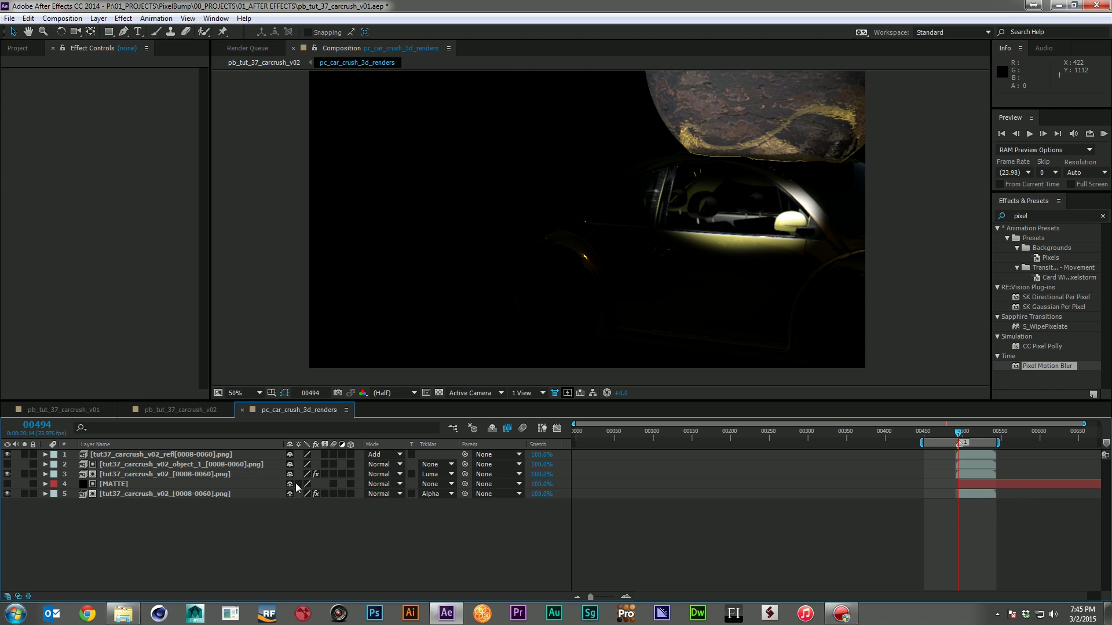
pyautogui.click(147, 454)
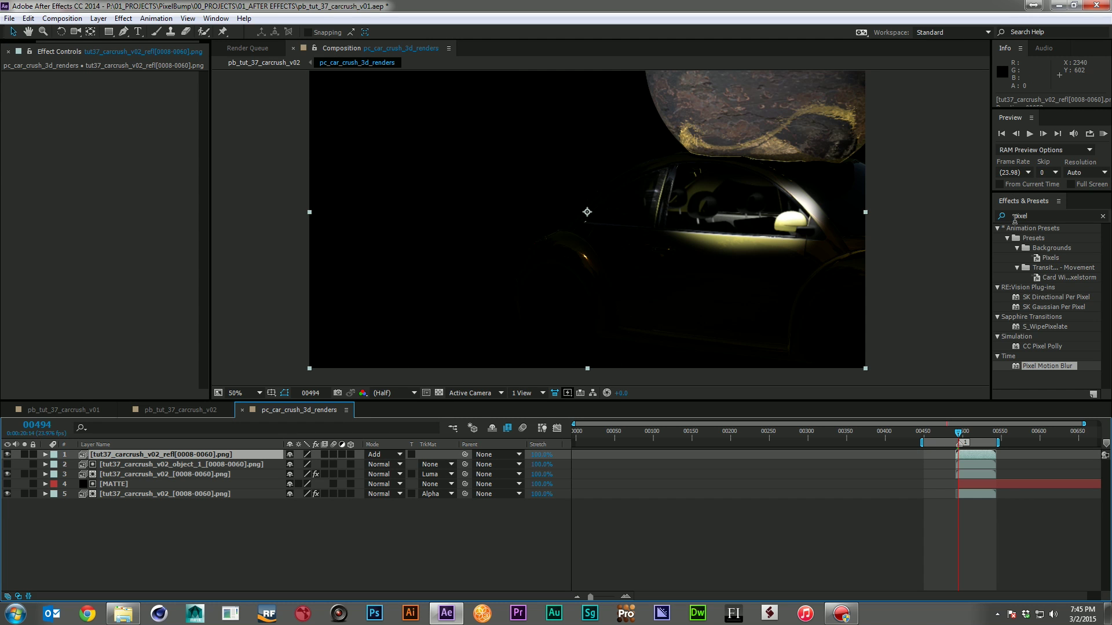
pyautogui.click(1045, 216)
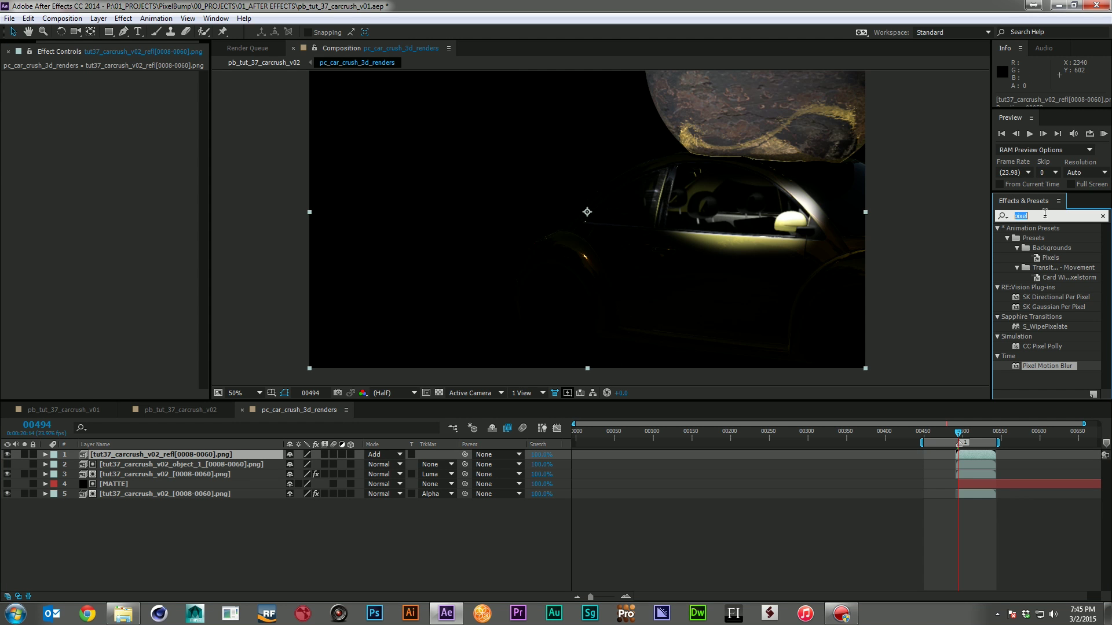
pyautogui.write('shif')
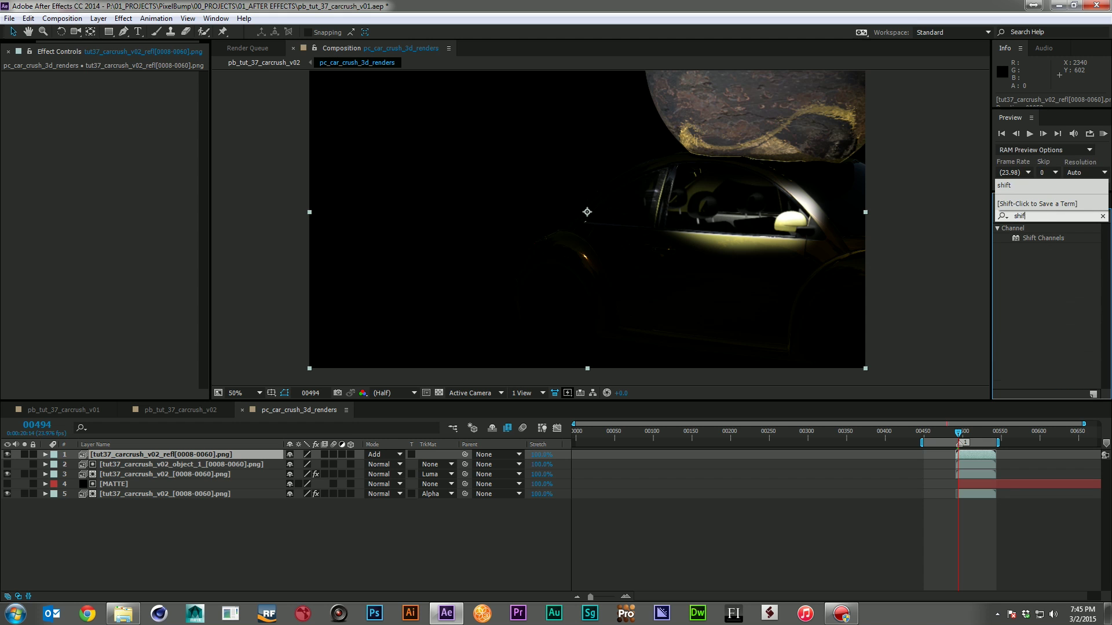
pyautogui.moveTo(1049, 243); pyautogui.dragTo(232, 455)
pyautogui.click(149, 89)
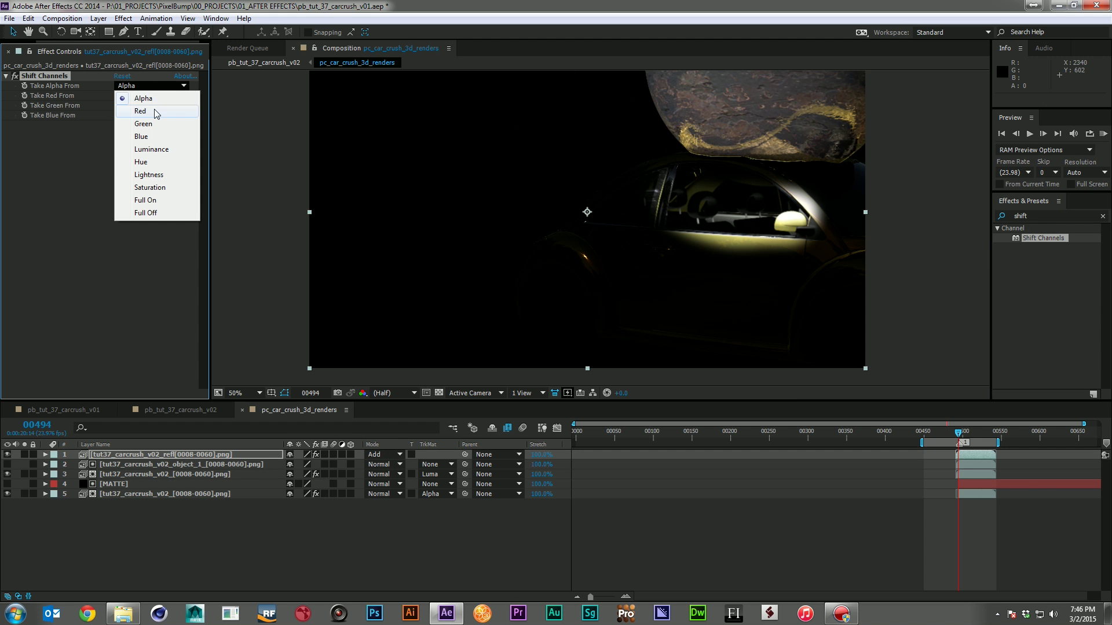
pyautogui.click(142, 112)
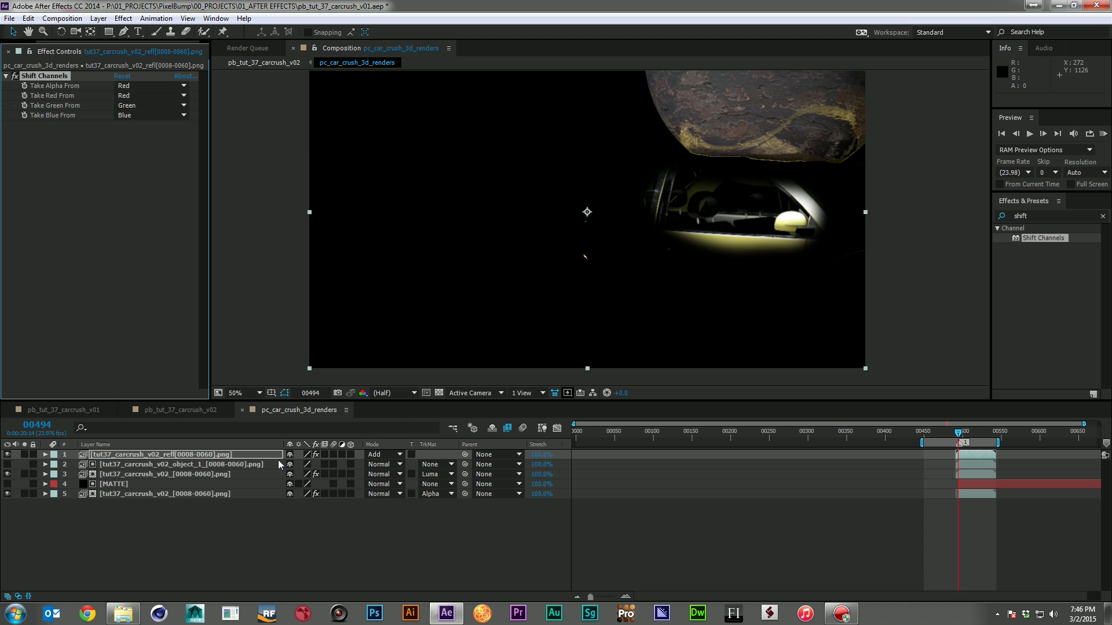
# Step: Toggle the transparency grid in the precomp to check the alpha around the ball and car
pyautogui.click(439, 393)
pyautogui.click(439, 393)
pyautogui.click(439, 393)
pyautogui.click(439, 394)
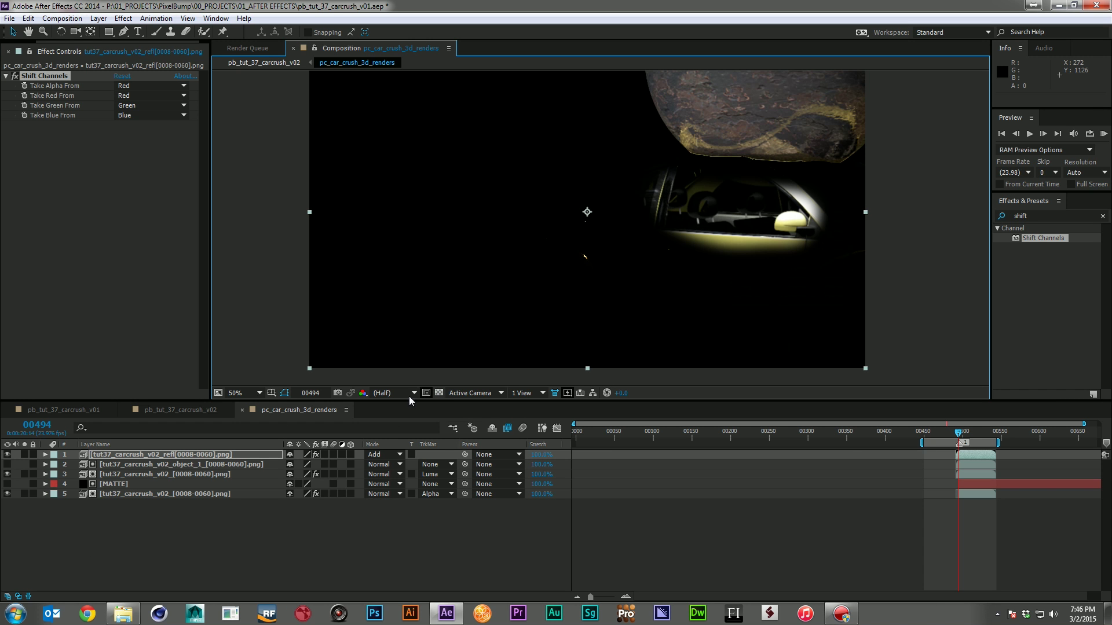
# Step: Return to pb_tut_37_carcrush_v02 and move frame by frame through the impact around frame 495 to examine the motion blur
pyautogui.click(186, 411)
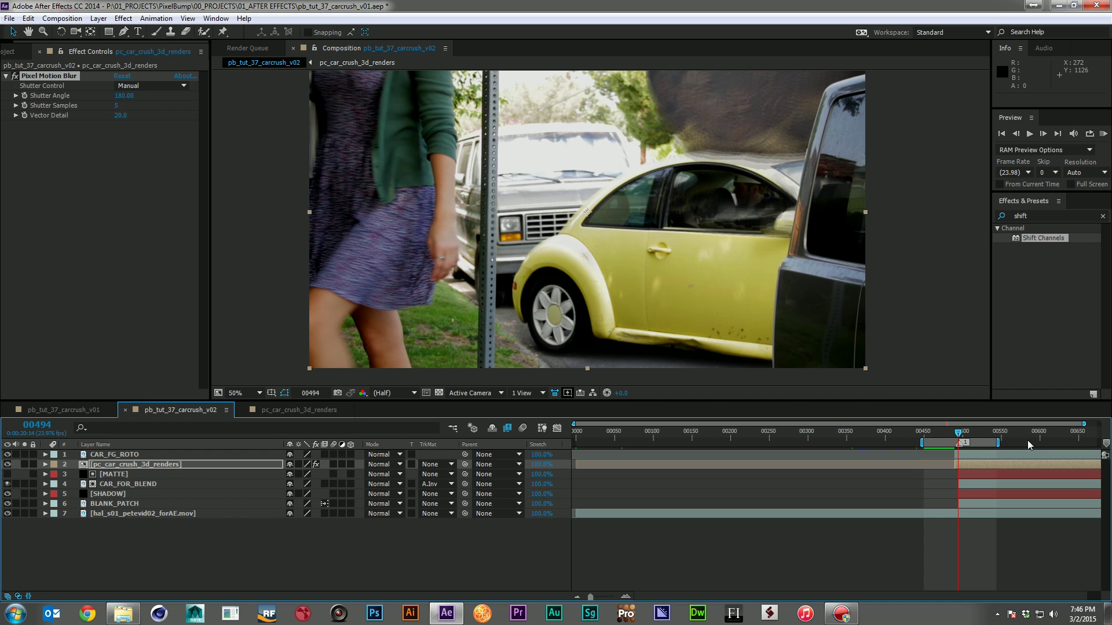
pyautogui.press('pageup')
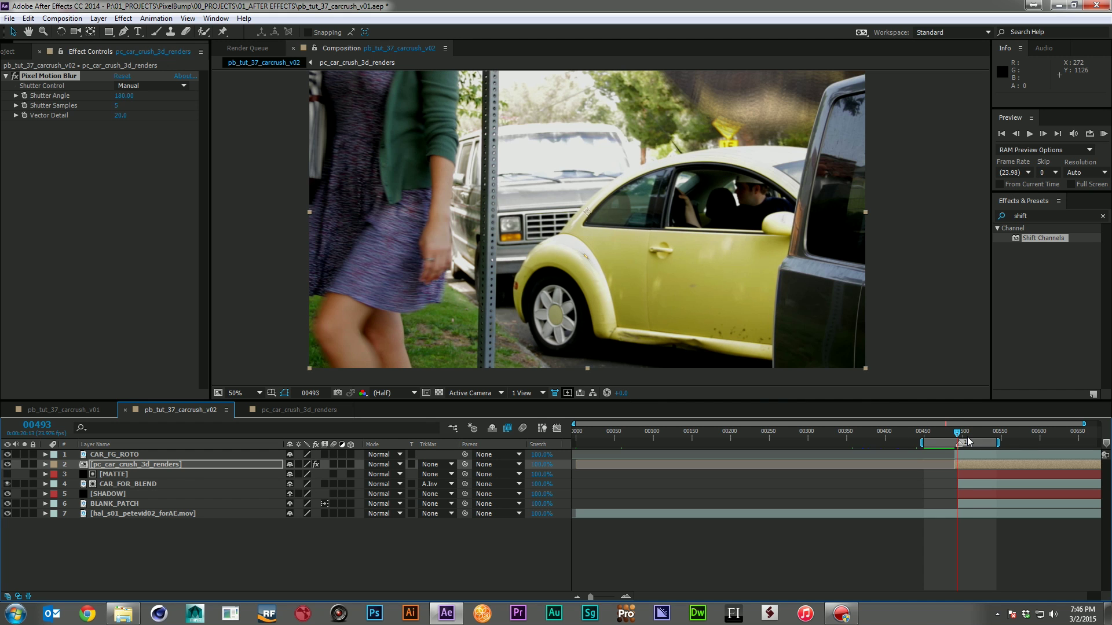
pyautogui.press('pagedown')
pyautogui.press('pagedown')
pyautogui.press('pagedown')
pyautogui.press('pageup')
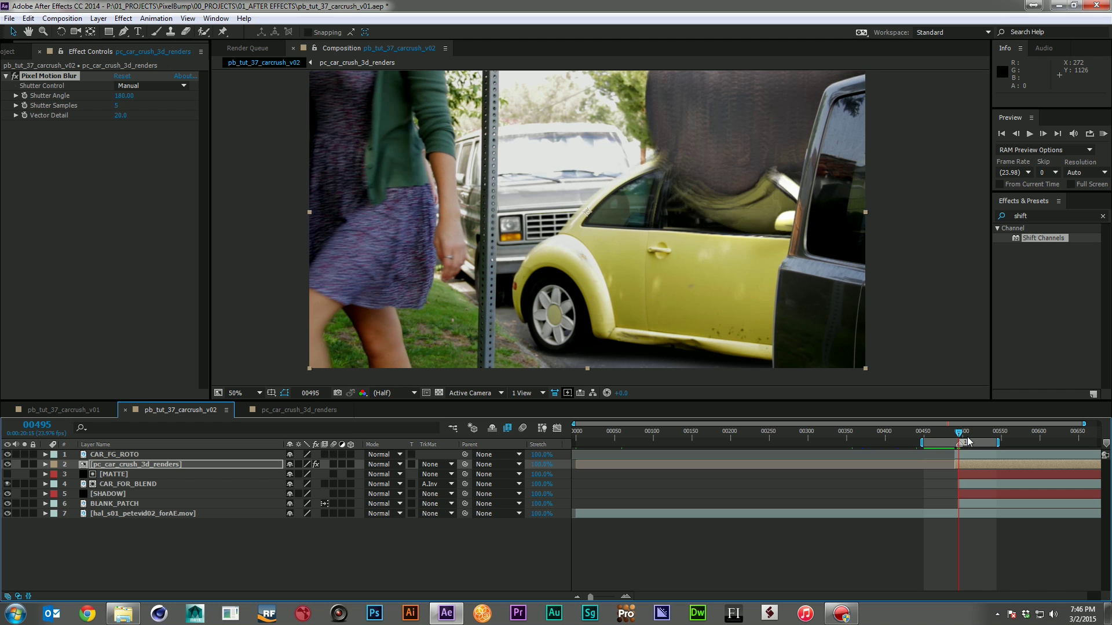
# Step: Set Pixel Motion Blur's shutter angle to 90 and shutter samples to 16, and play a RAM preview
pyautogui.click(124, 96)
pyautogui.write('90')
pyautogui.press('Return')
pyautogui.click(118, 106)
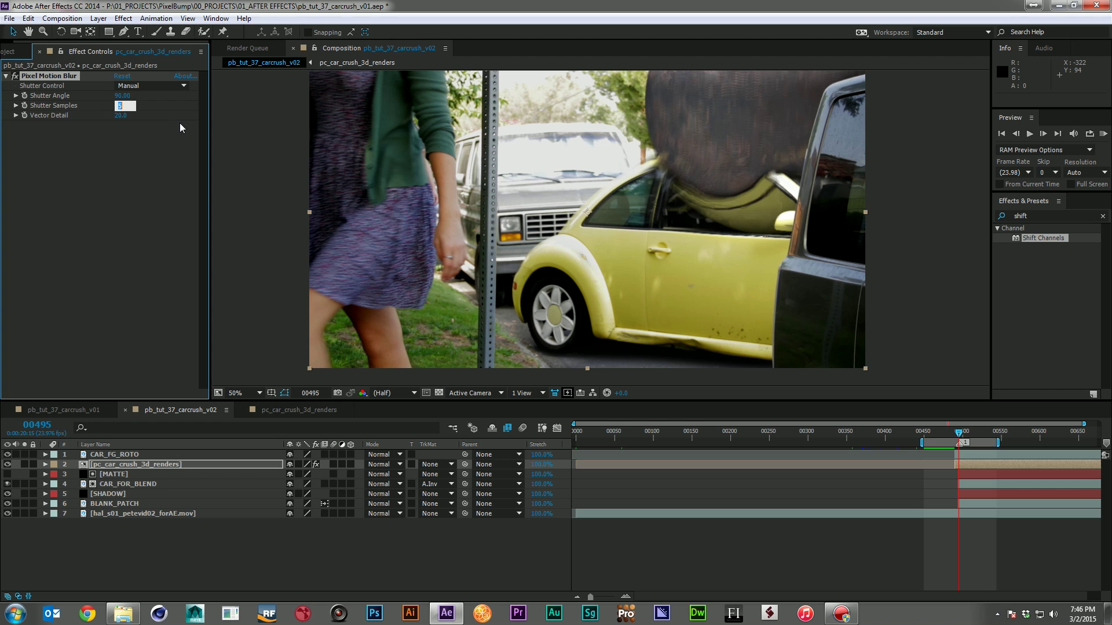
pyautogui.write('16')
pyautogui.press('Return')
pyautogui.press('KP_0')
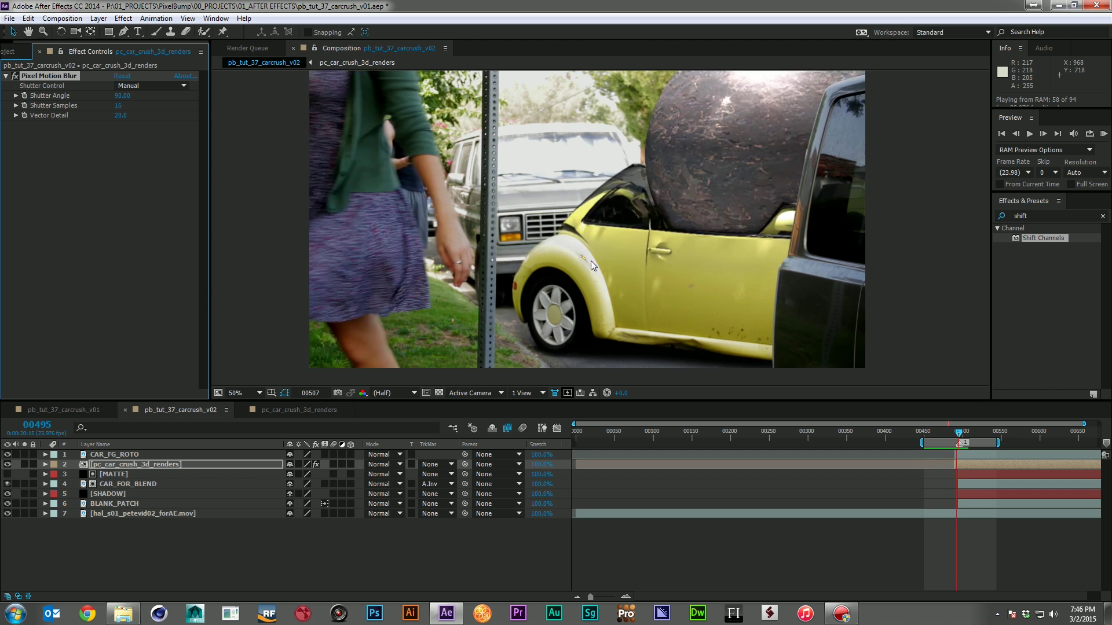
# Step: Duplicate the MATTE layer in pc_car_crush_3d_renders, place the copy above the reflection pass, and use it as that pass's alpha matte
pyautogui.click(276, 408)
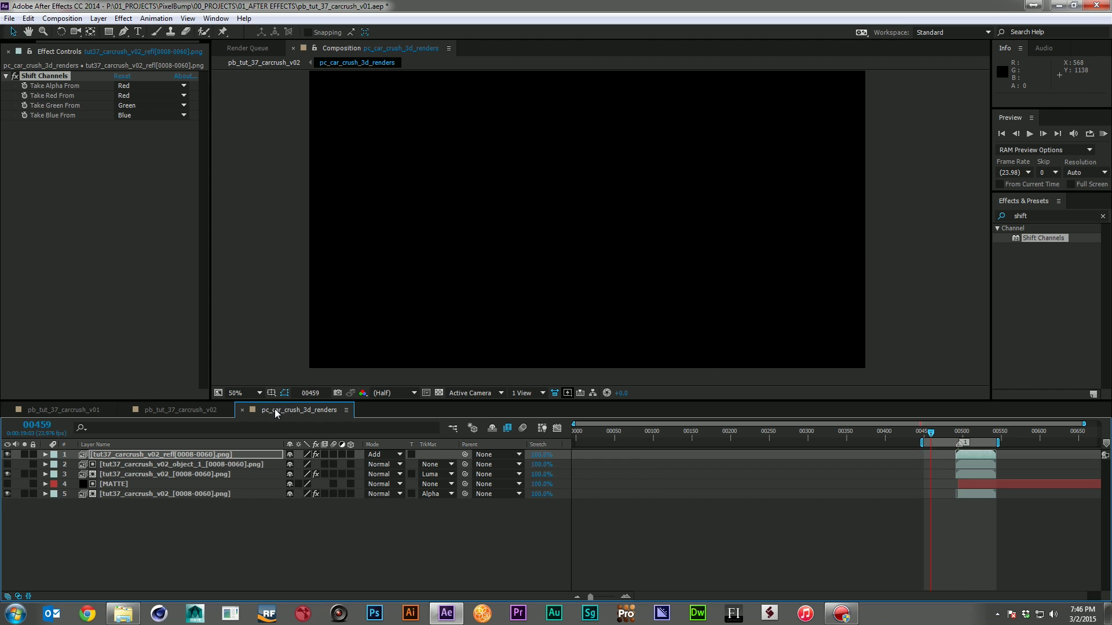
pyautogui.click(207, 451)
pyautogui.click(135, 475)
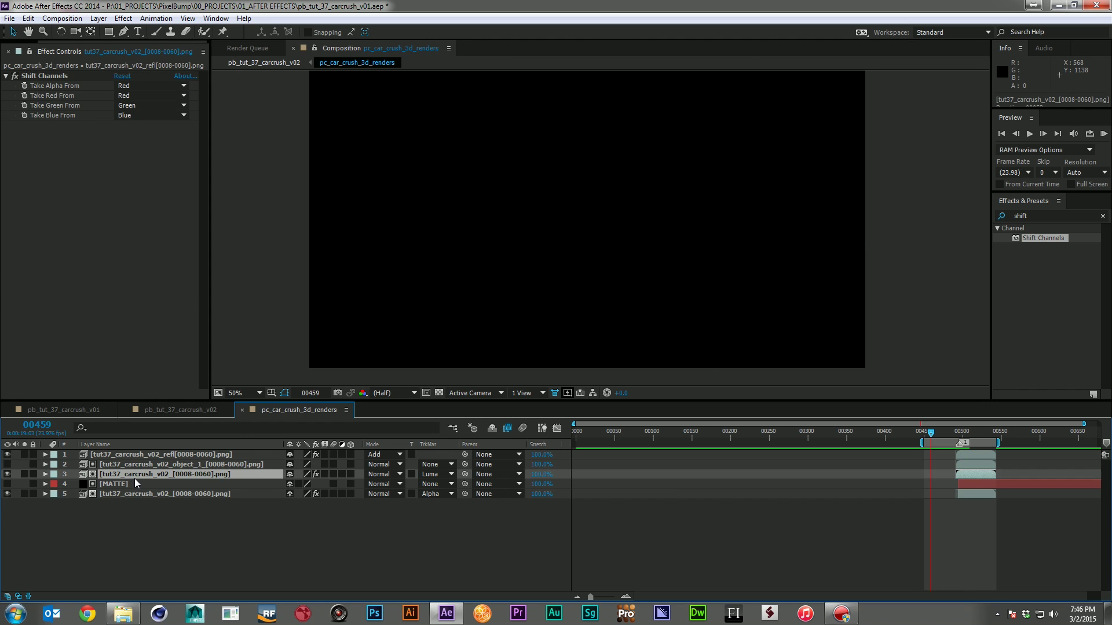
pyautogui.click(135, 484)
pyautogui.hotkey('ctrl', 'd')
pyautogui.moveTo(152, 487); pyautogui.dragTo(173, 452)
pyautogui.moveTo(175, 452); pyautogui.dragTo(176, 453)
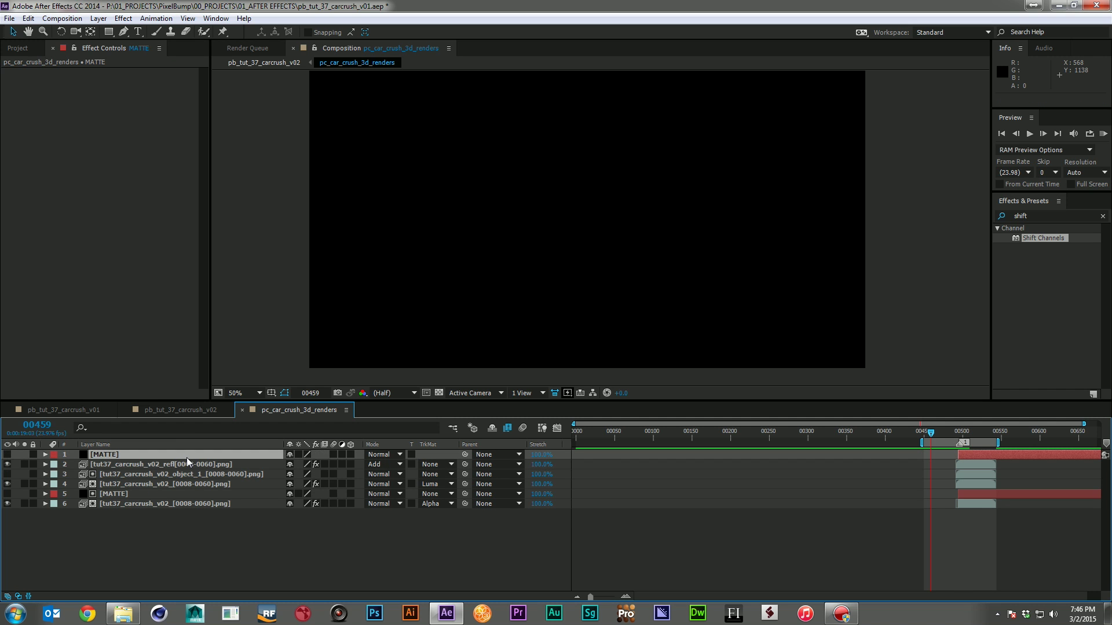
pyautogui.click(194, 463)
pyautogui.click(436, 464)
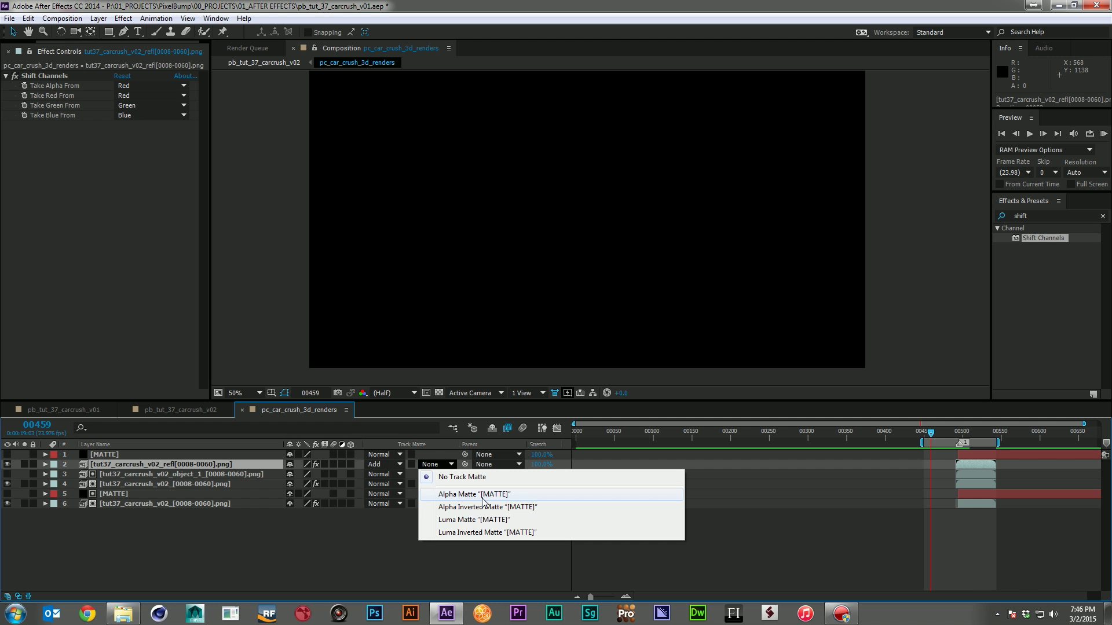
pyautogui.click(483, 495)
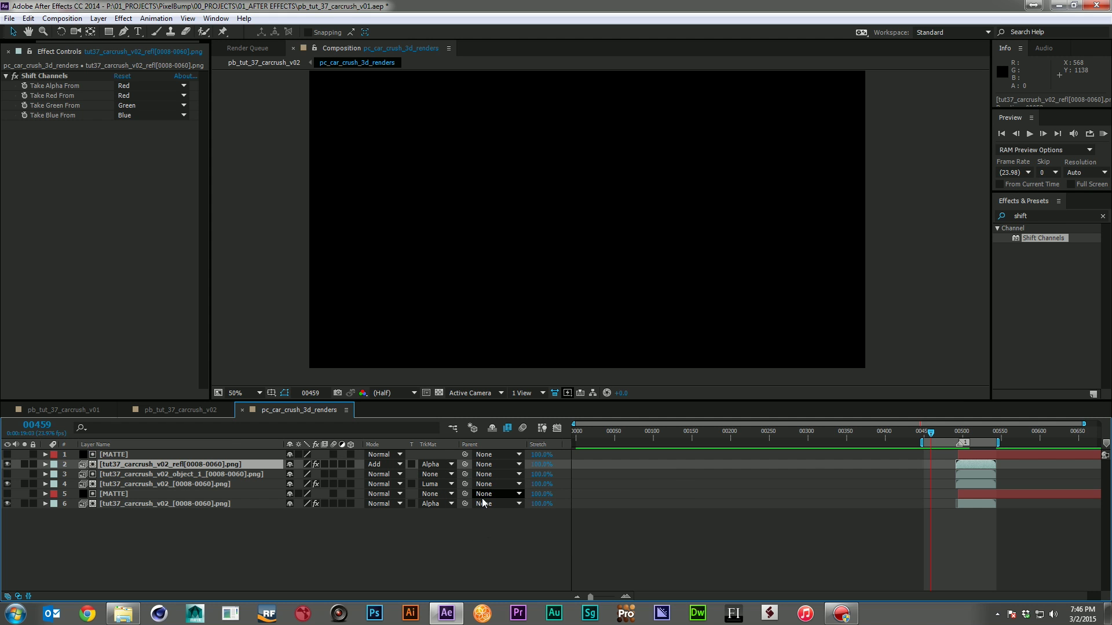
# Step: Reveal the copied matte's mask path and extend its upper edge at frame 494 past the frame's top to enclose the ball
pyautogui.click(969, 455)
pyautogui.press('m')
pyautogui.moveTo(955, 430); pyautogui.dragTo(959, 429)
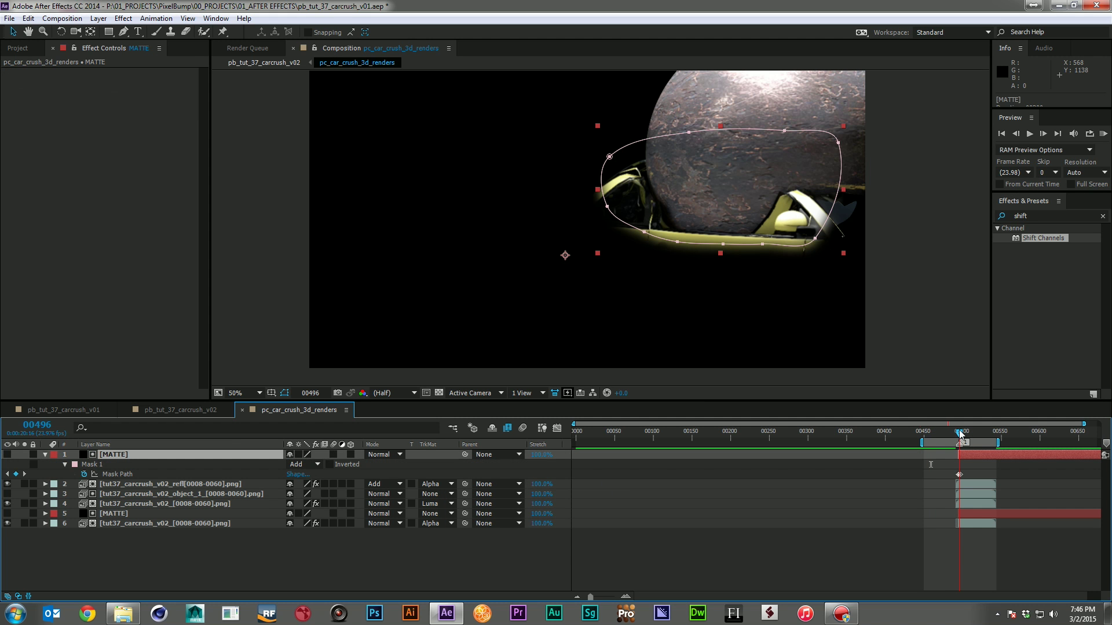
pyautogui.press('=')
pyautogui.press('=')
pyautogui.press('=')
pyautogui.click(945, 434)
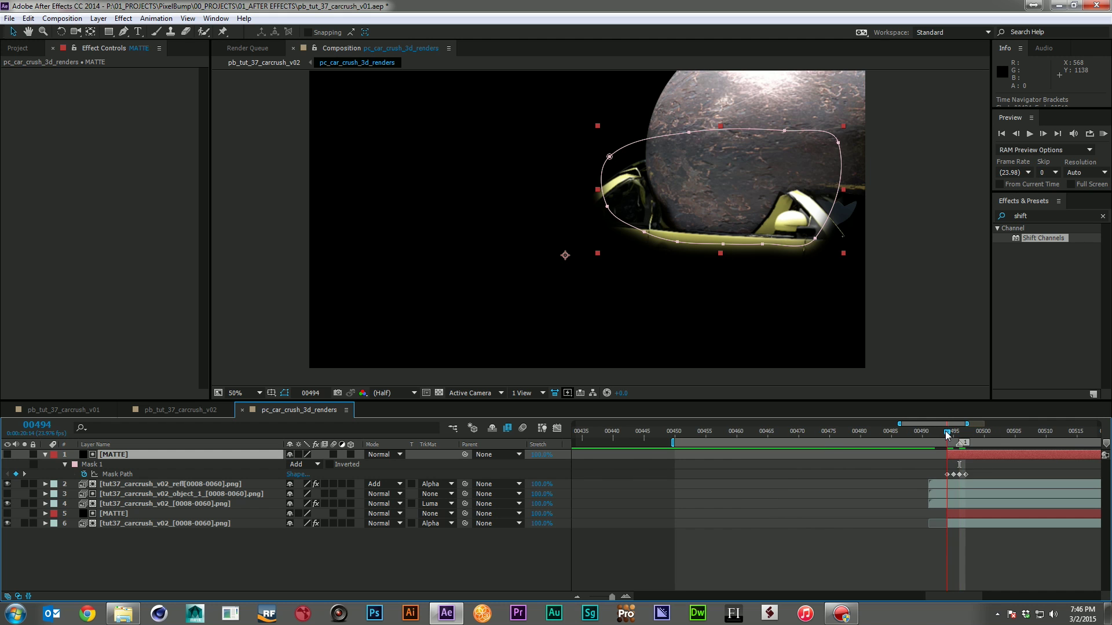
pyautogui.moveTo(679, 181); pyautogui.dragTo(669, 70)
pyautogui.moveTo(803, 214); pyautogui.dragTo(884, 60)
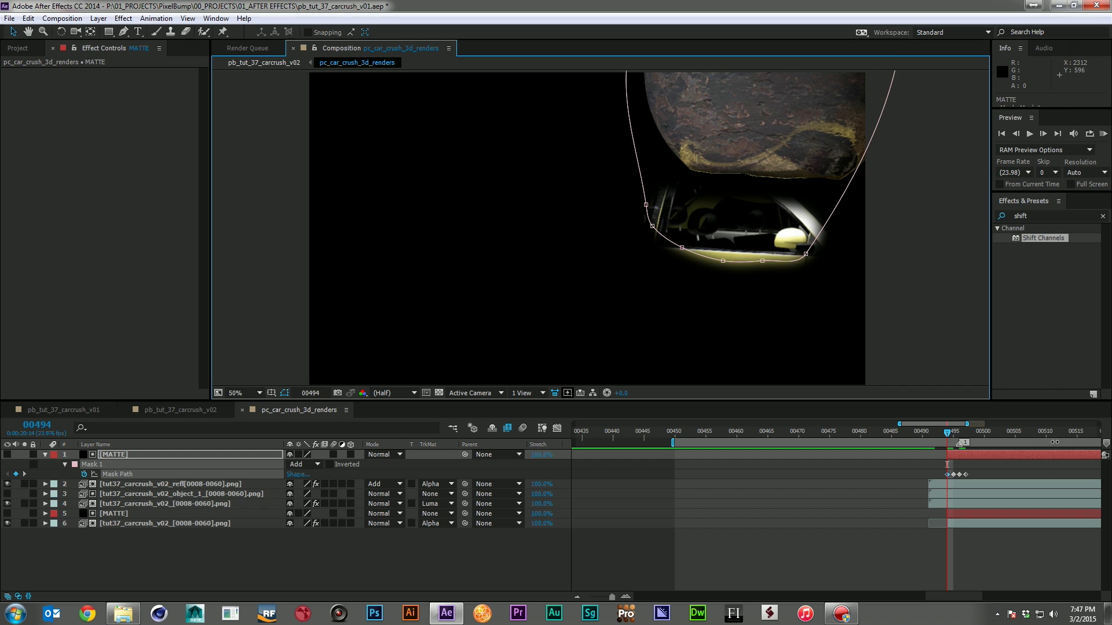
# Step: At frame 495, extend the copied matte's mask above and to the right of the picture to enclose the whole ball
pyautogui.press('pagedown')
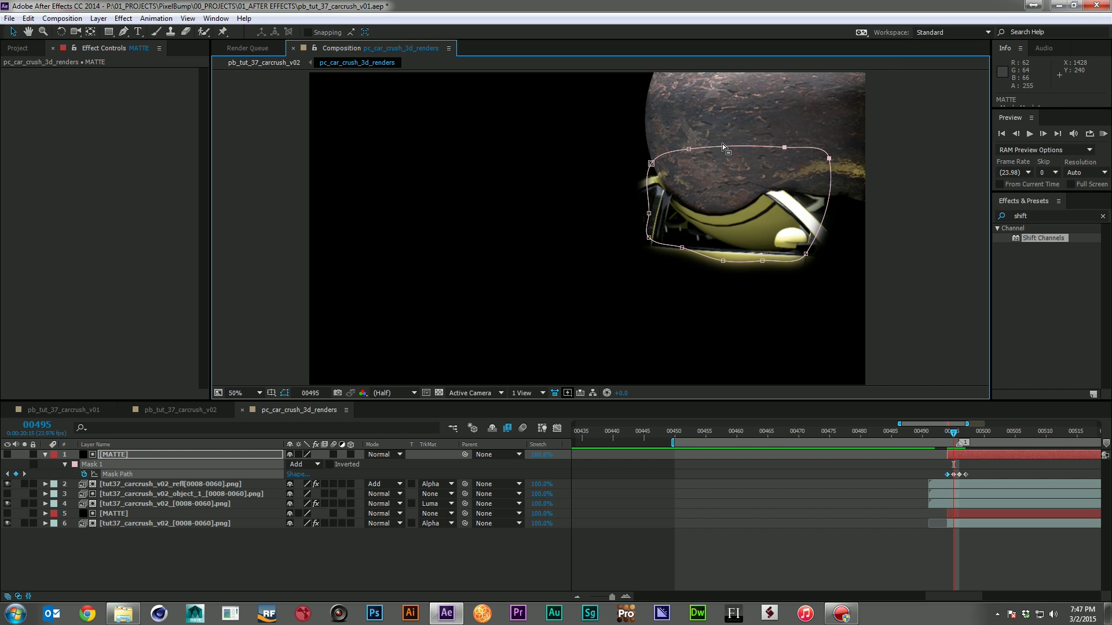
pyautogui.moveTo(625, 121); pyautogui.dragTo(888, 189)
pyautogui.moveTo(829, 161); pyautogui.dragTo(815, 60)
pyautogui.moveTo(829, 154); pyautogui.dragTo(836, 219, button='middle')
pyautogui.moveTo(853, 83); pyautogui.dragTo(760, 145)
pyautogui.moveTo(875, 89); pyautogui.dragTo(875, 77, button='middle')
pyautogui.keyDown('shift'); pyautogui.moveTo(731, 433); pyautogui.dragTo(846, 268); pyautogui.keyUp('shift')
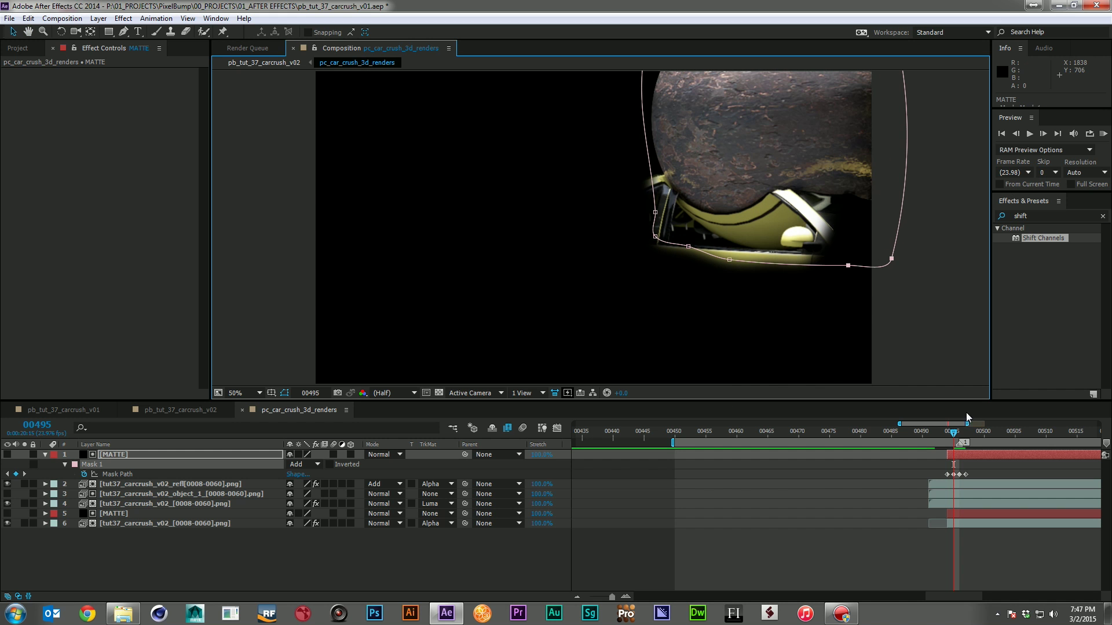
# Step: At frame 496, widen the mask past the picture's right edge and raise its upper points above the ball
pyautogui.click(959, 442)
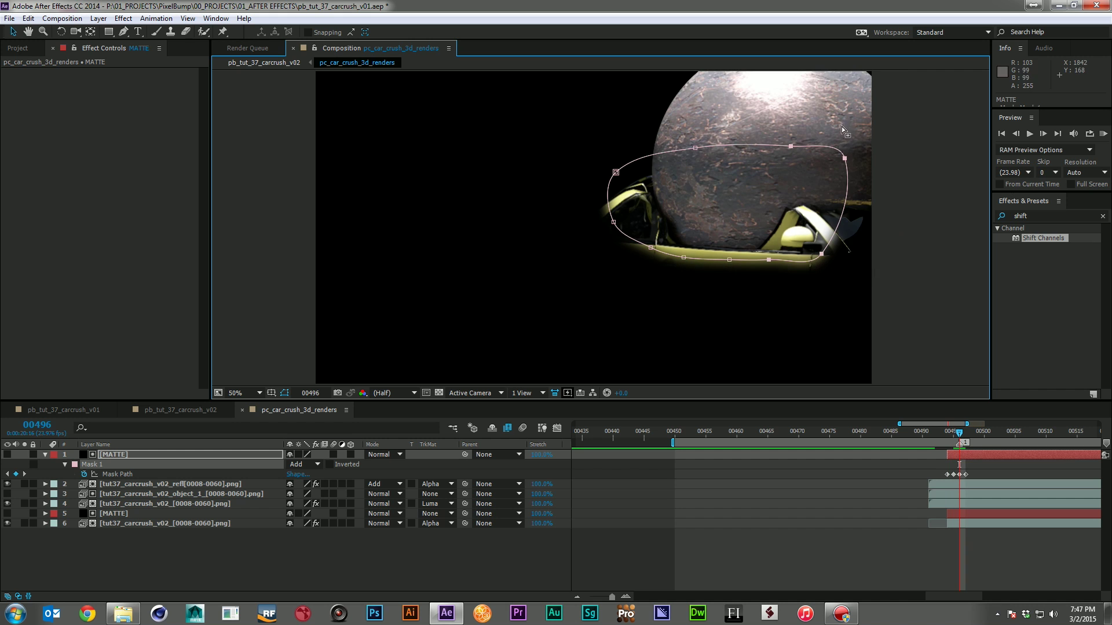
pyautogui.moveTo(845, 162); pyautogui.dragTo(513, 206)
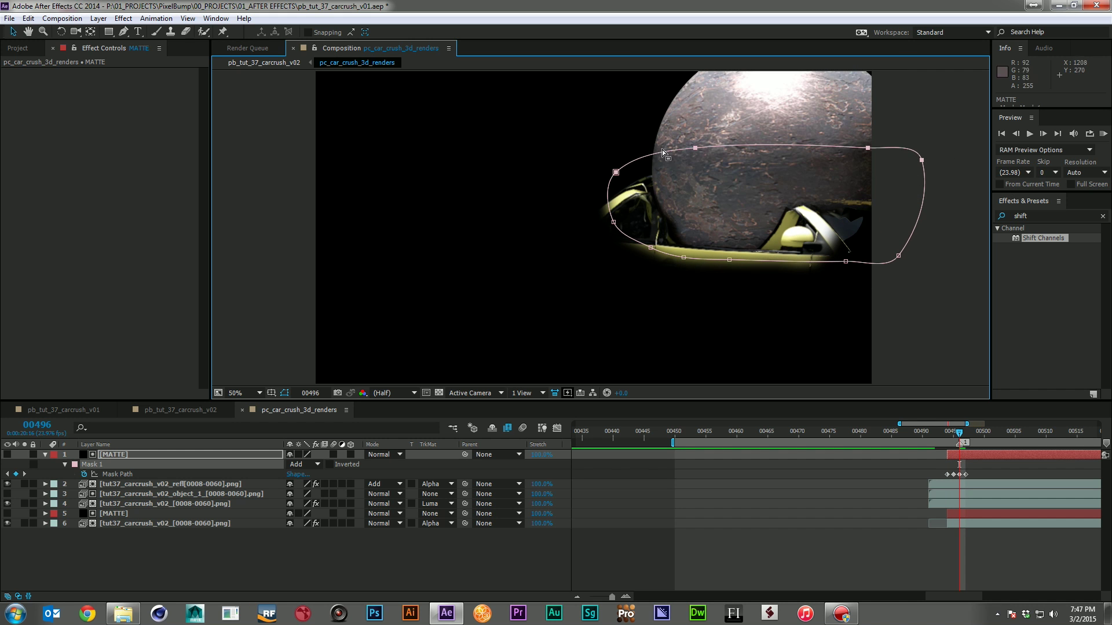
pyautogui.moveTo(613, 176); pyautogui.dragTo(929, 65)
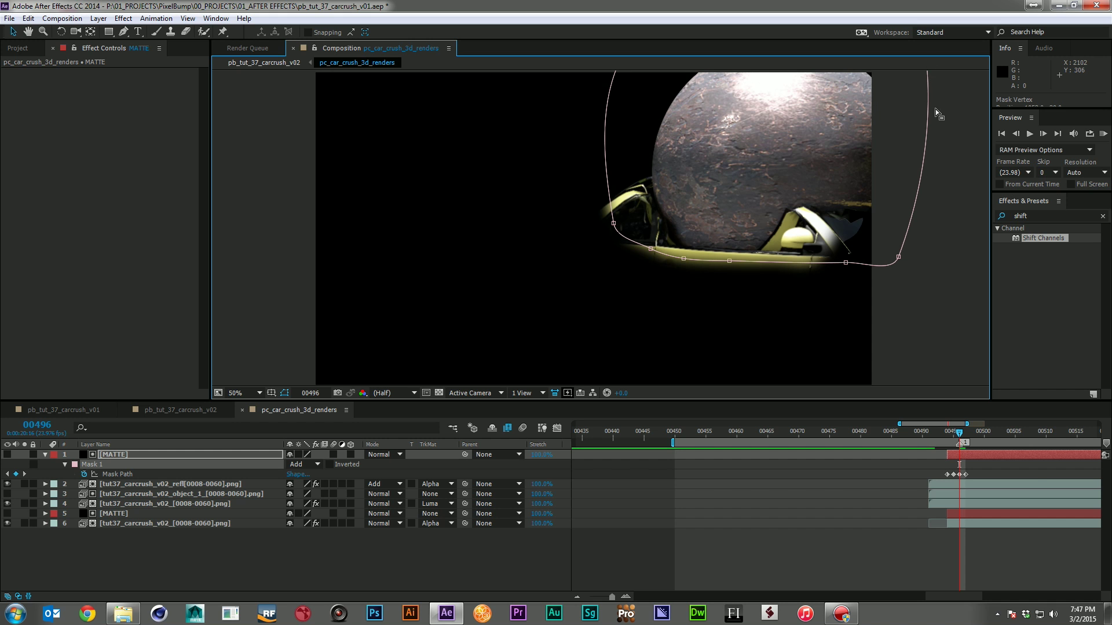
# Step: At frame 497, move the mask's right-hand and upper points outside the picture so it encloses the ball
pyautogui.press('pagedown')
pyautogui.moveTo(888, 130); pyautogui.dragTo(757, 319)
pyautogui.moveTo(779, 284); pyautogui.dragTo(884, 287)
pyautogui.moveTo(975, 132); pyautogui.dragTo(628, 41)
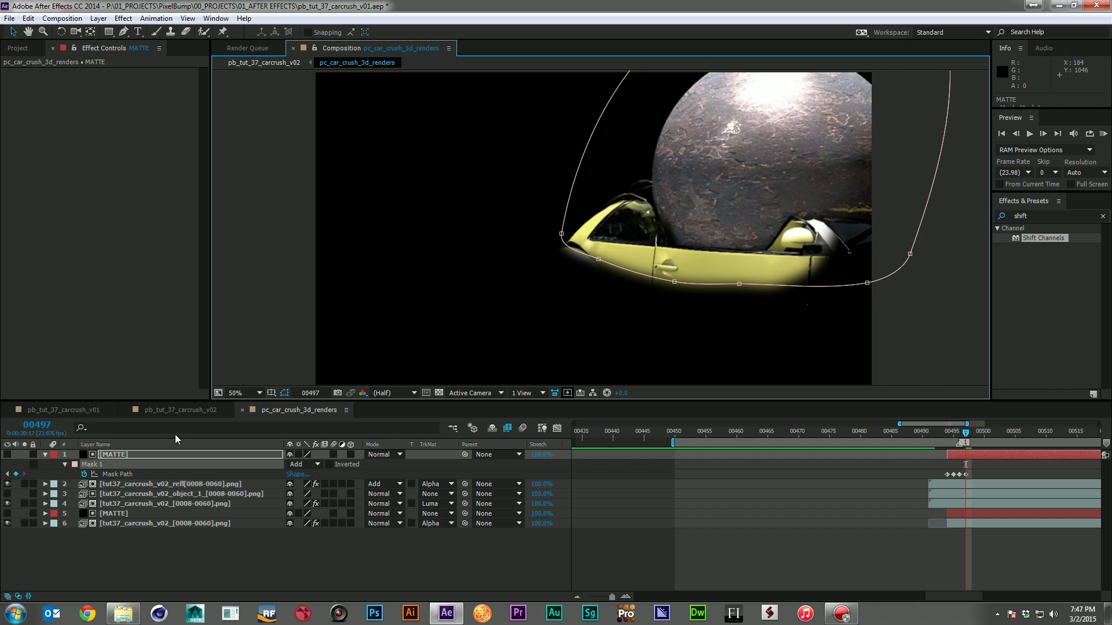
# Step: Preview the pb_tut_37_carcrush_v02 composition and extend the end of its work area by a few frames
pyautogui.click(180, 410)
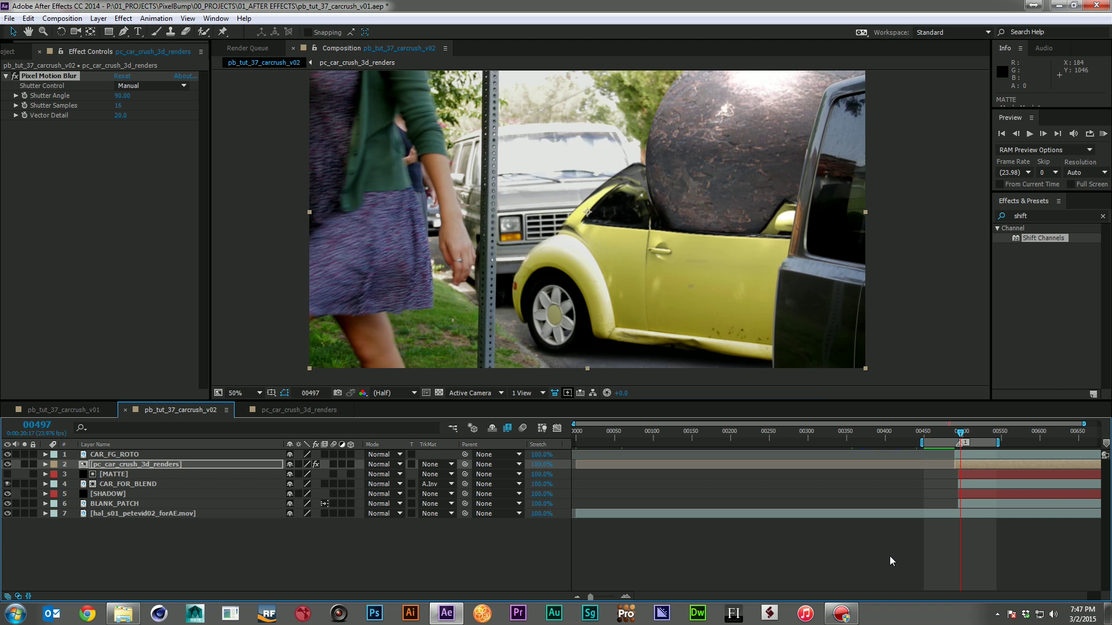
pyautogui.press('KP_0')
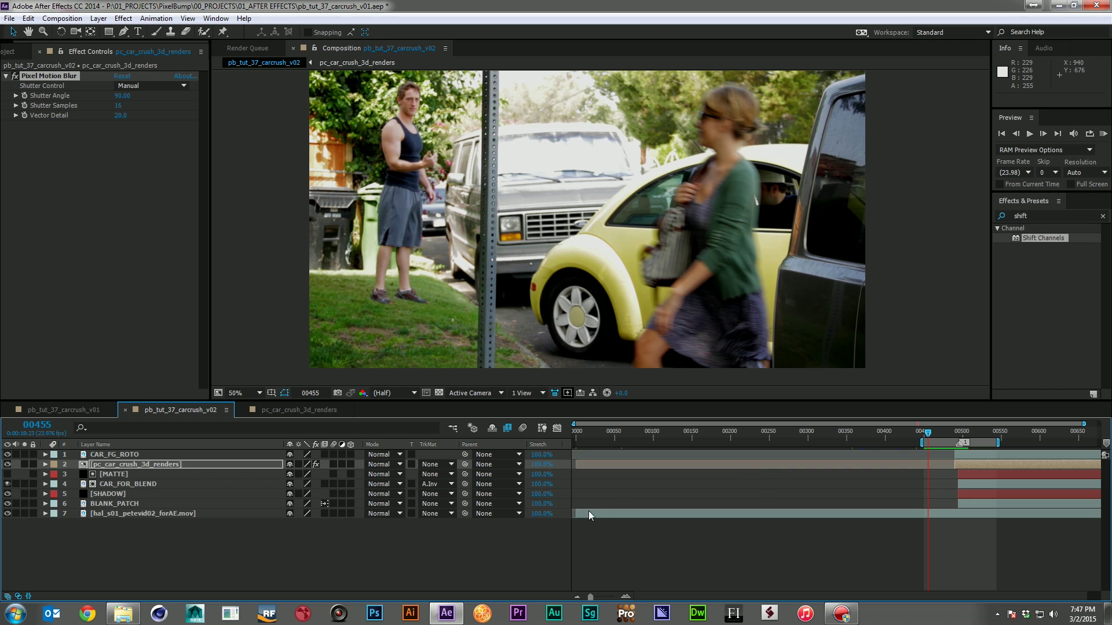
pyautogui.click(584, 524)
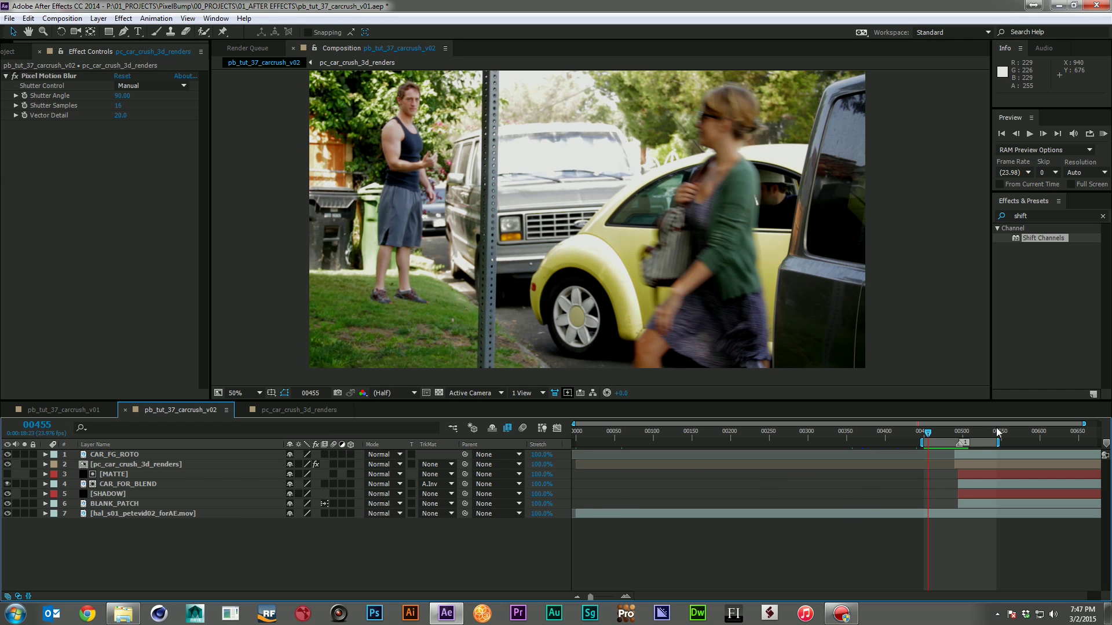
pyautogui.moveTo(998, 443); pyautogui.dragTo(1002, 443)
# Step: Close the pc_car_crush_3d_renders timeline and go to frame 496 in the main composition
pyautogui.click(280, 408)
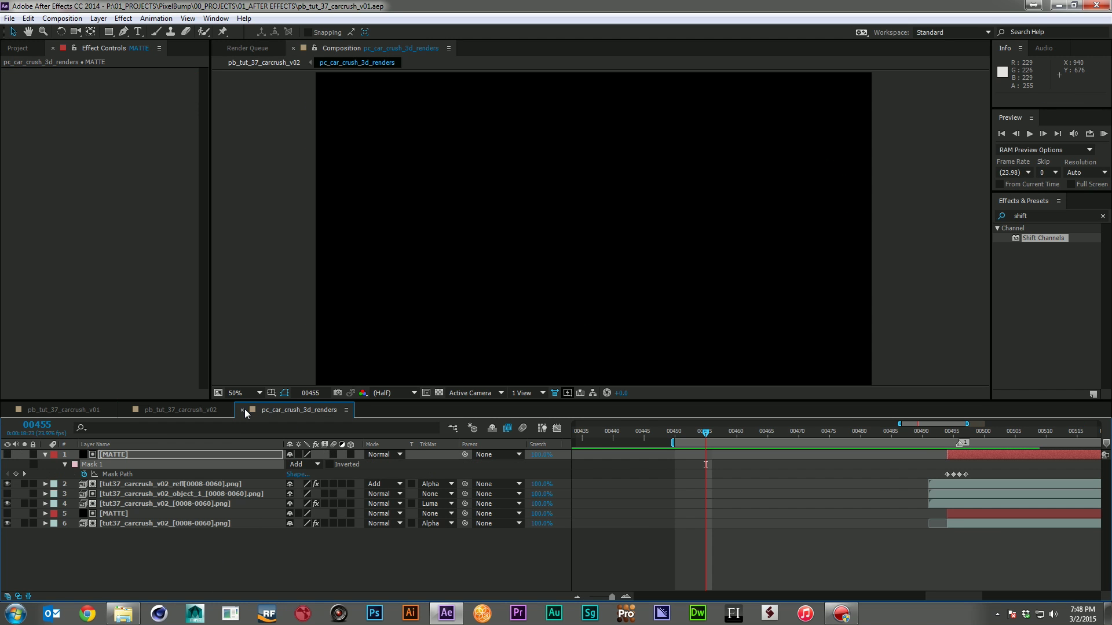
pyautogui.click(242, 409)
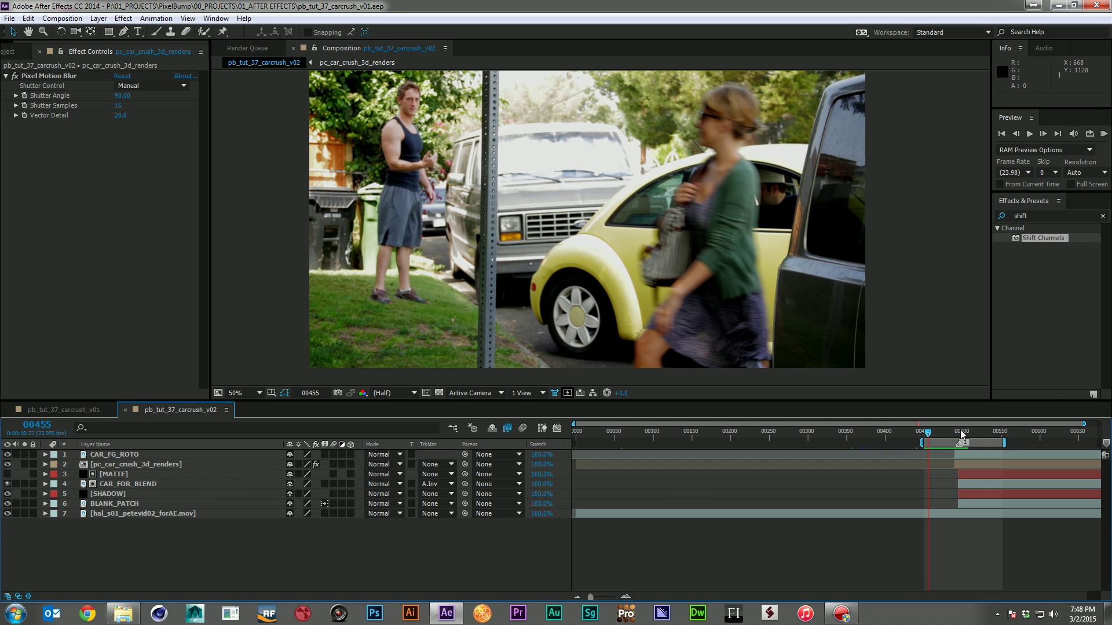
pyautogui.moveTo(960, 434); pyautogui.dragTo(960, 434)
# Step: Collapse the 02_PRERENDERS project folder and expand the STOCK folder inside 02_VIDEO
pyautogui.click(7, 54)
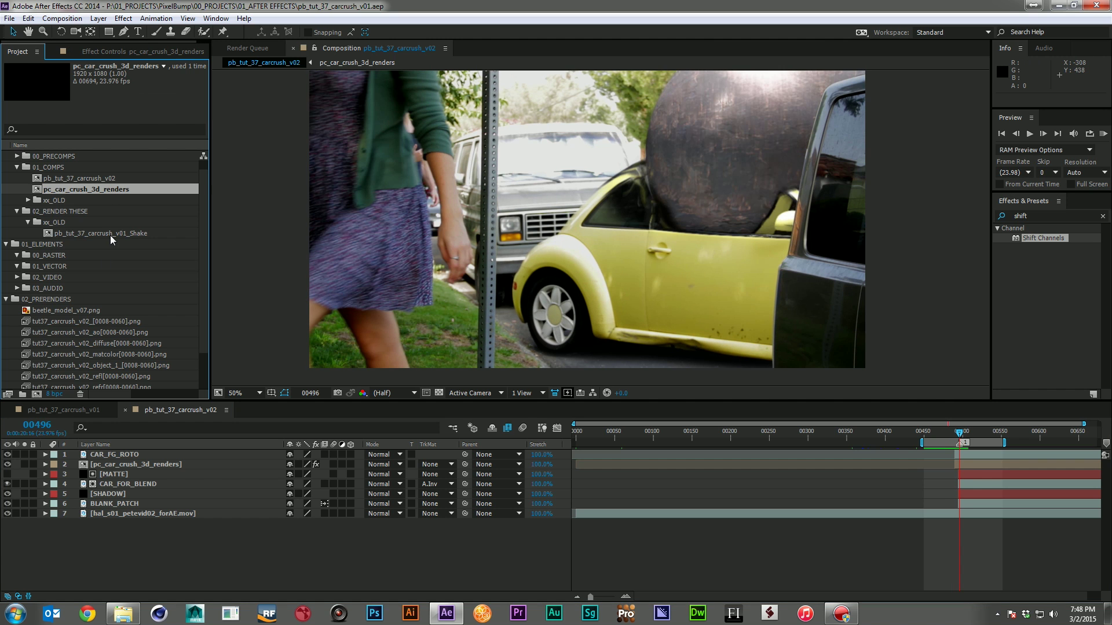
pyautogui.click(7, 299)
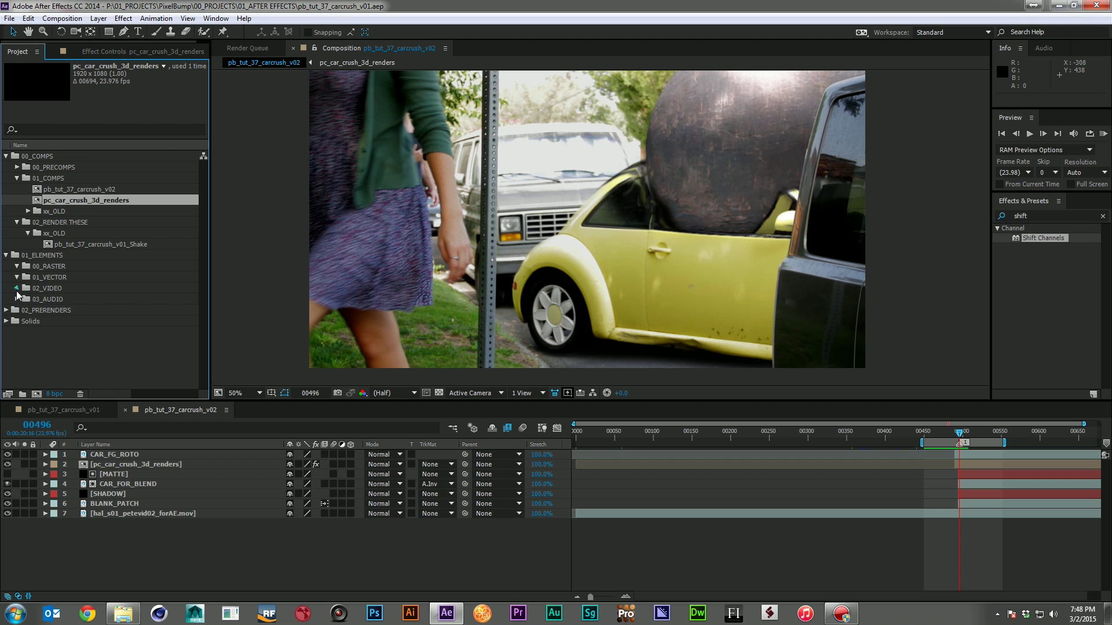
pyautogui.click(17, 288)
pyautogui.click(27, 321)
pyautogui.scroll(-2, 94, 303)
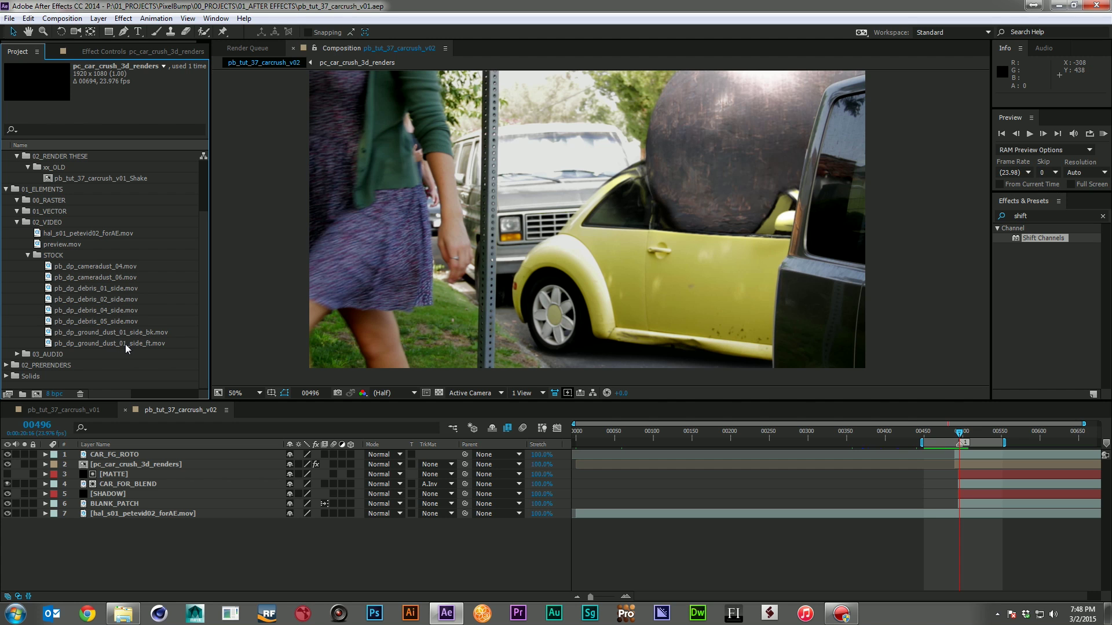
# Step: Add pb_dp_ground_dust_01_side_ft.mov above the pc_car_crush_3d_renders layer and start the clip around the moment of impact
pyautogui.moveTo(103, 344); pyautogui.dragTo(150, 464)
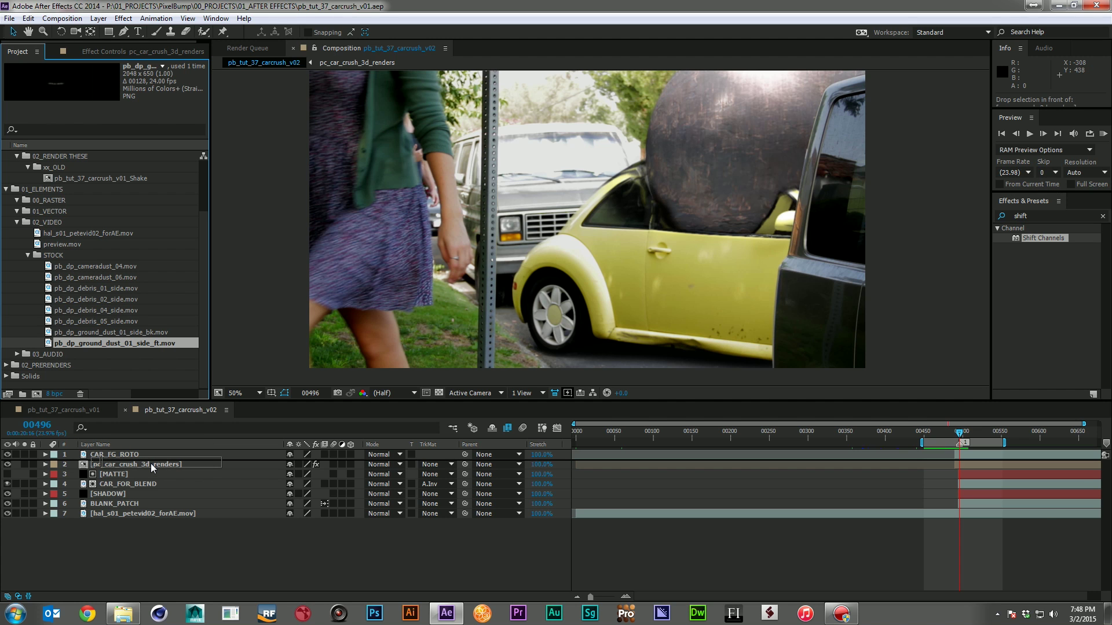
pyautogui.moveTo(151, 463); pyautogui.dragTo(150, 463)
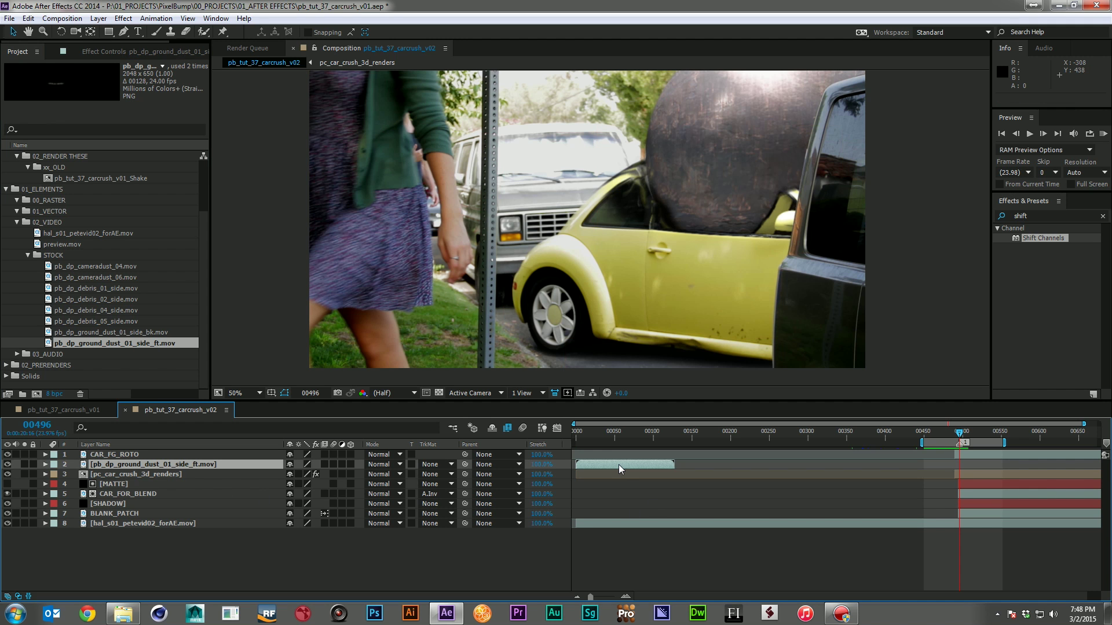
pyautogui.moveTo(617, 464); pyautogui.dragTo(995, 478)
pyautogui.moveTo(964, 433); pyautogui.dragTo(974, 462)
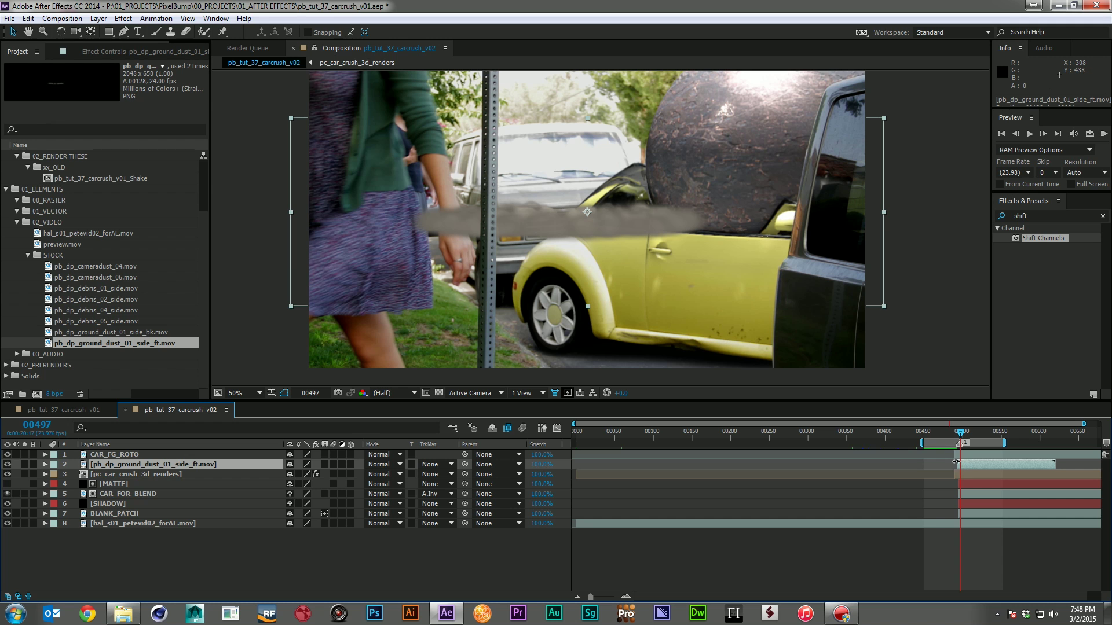
# Step: Place the ground dust on the road beneath the car and scale it to 121%
pyautogui.moveTo(598, 222); pyautogui.dragTo(707, 353)
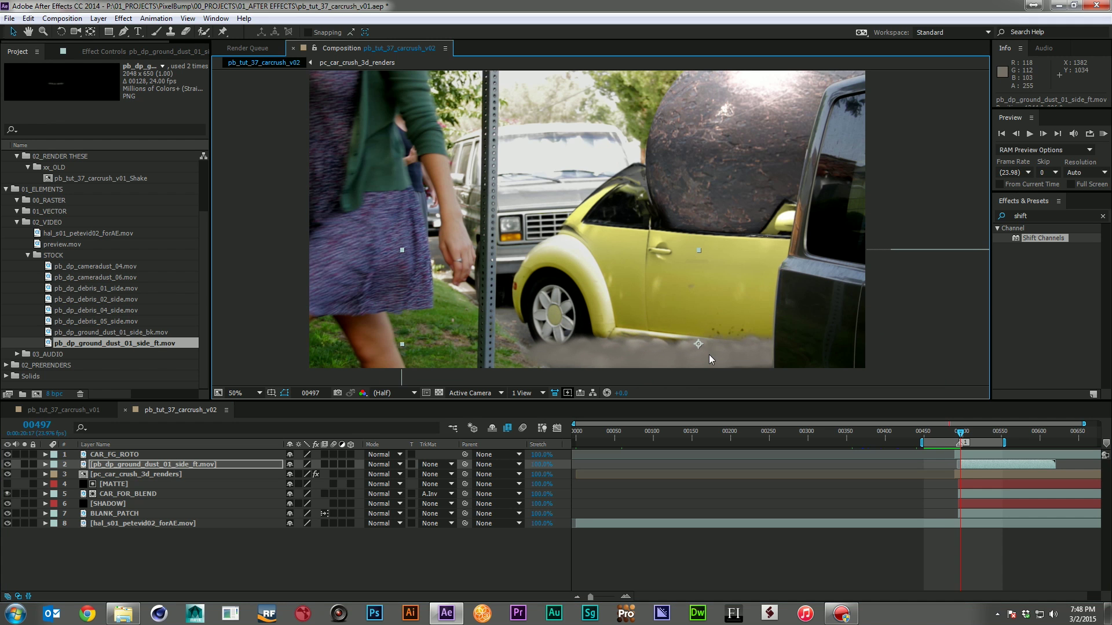
pyautogui.press('s')
pyautogui.moveTo(328, 474); pyautogui.dragTo(336, 475)
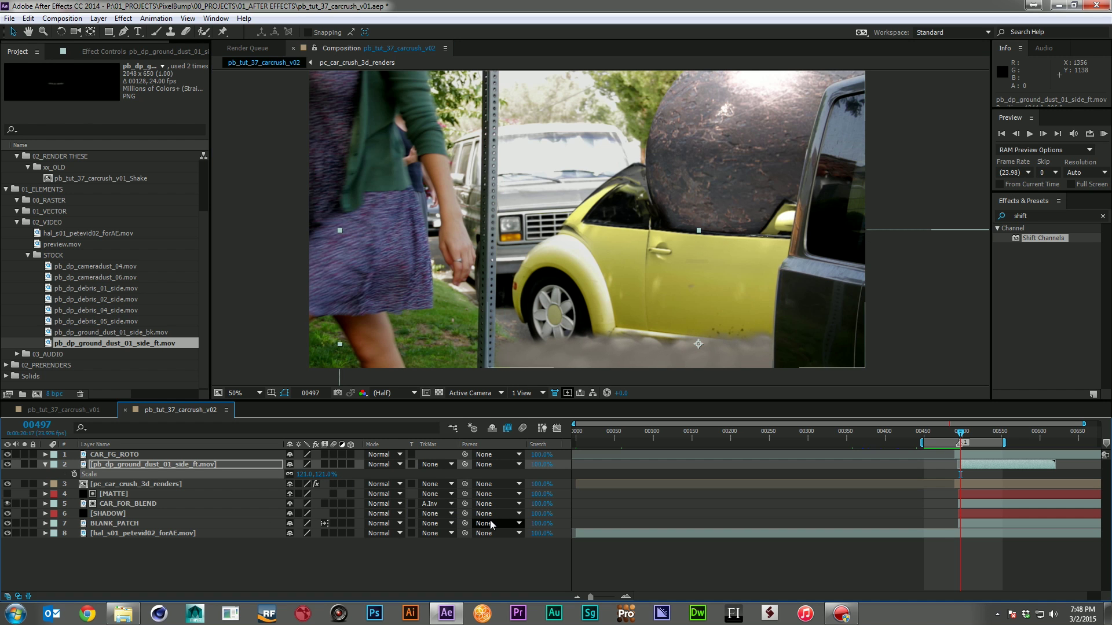
# Step: Set the ground dust layer's blending mode to Screen and preview the shot
pyautogui.click(382, 465)
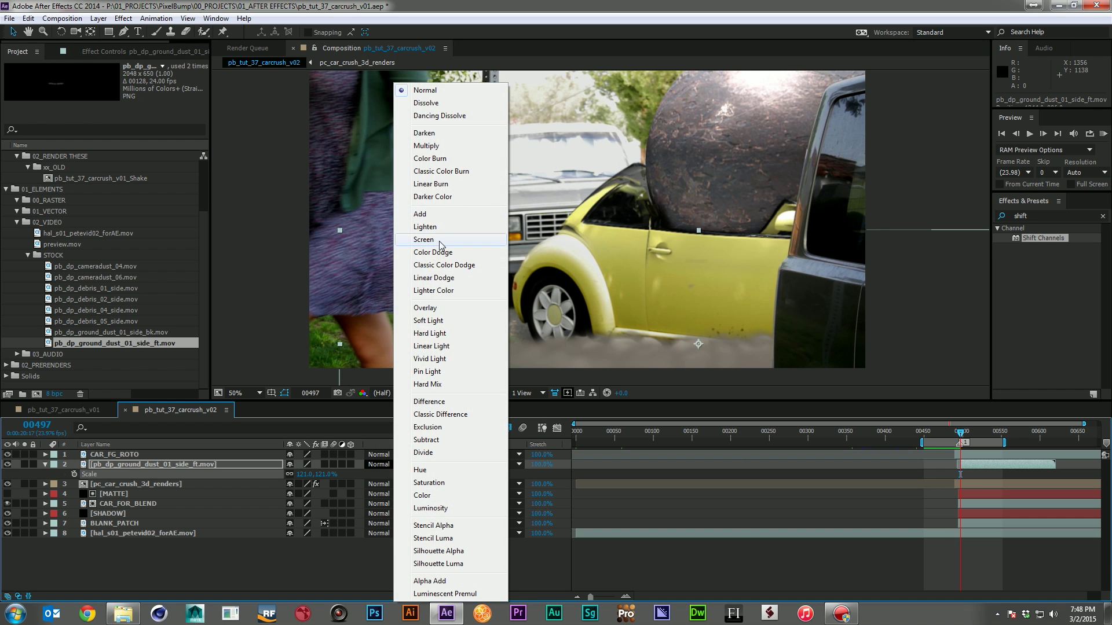
pyautogui.click(423, 240)
pyautogui.press('KP_0')
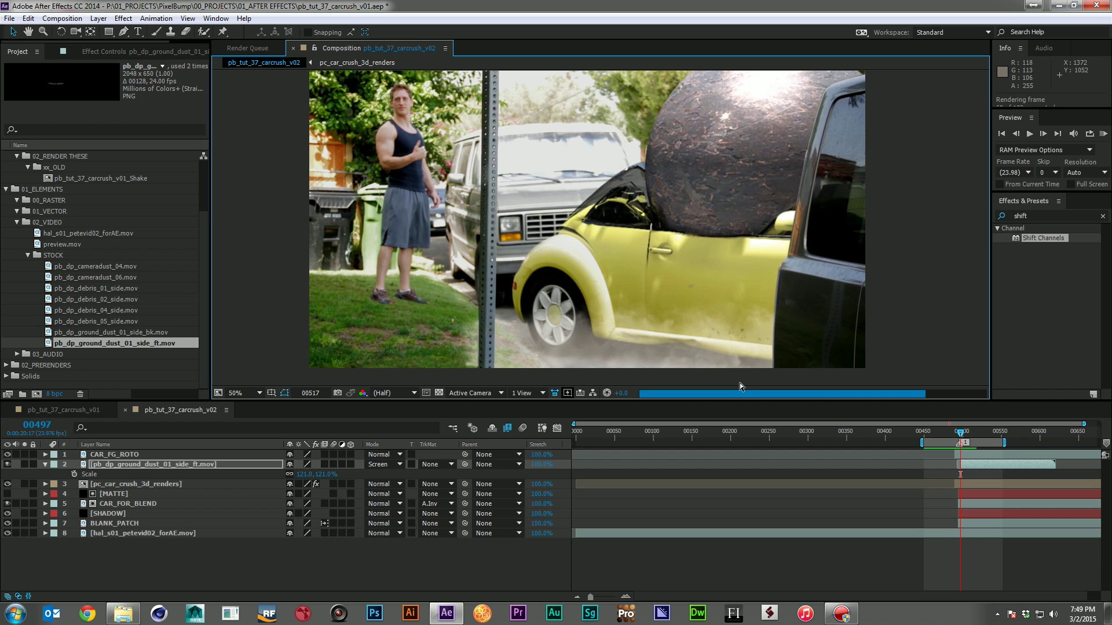
pyautogui.press('space')
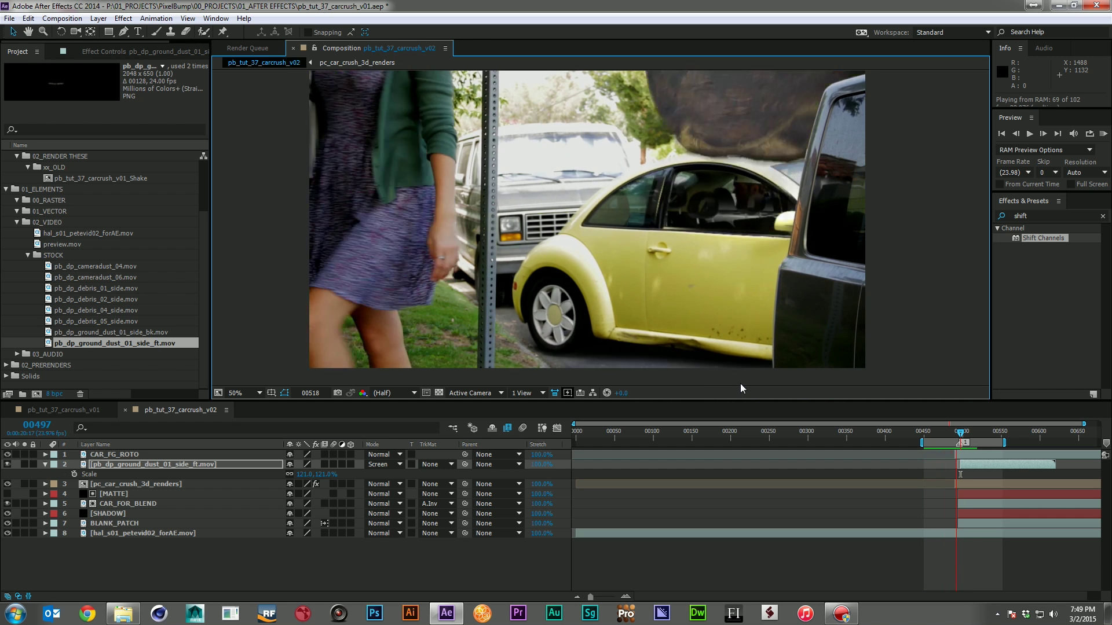
# Step: Shift the ground dust clip a few frames earlier, to about frame 494, and preview its timing
pyautogui.click(961, 433)
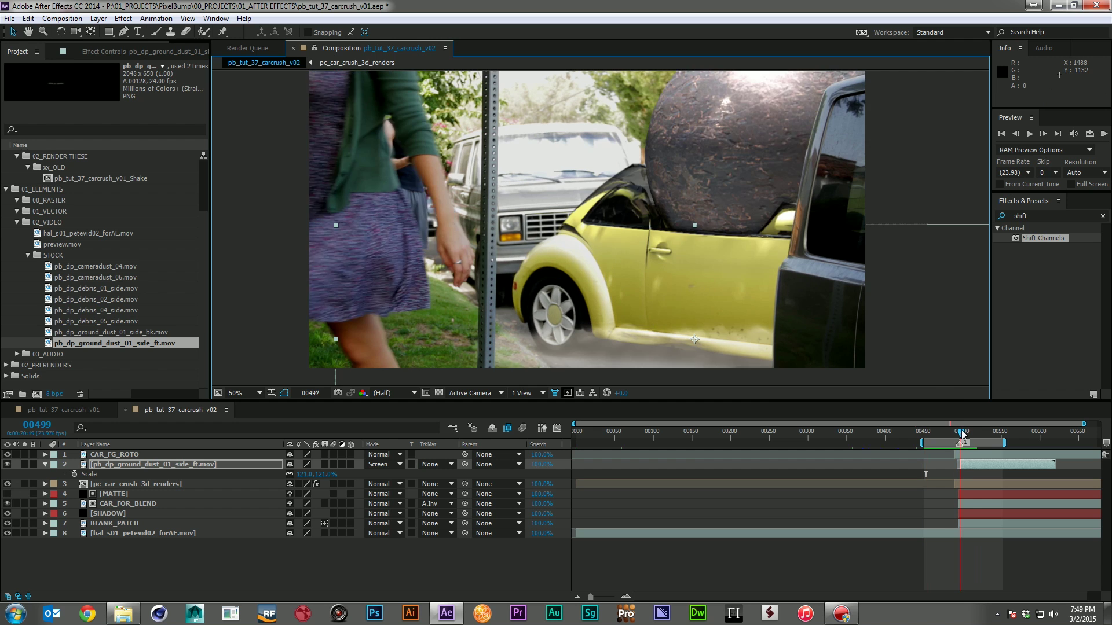
pyautogui.moveTo(962, 433); pyautogui.dragTo(938, 469)
pyautogui.press('KP_0')
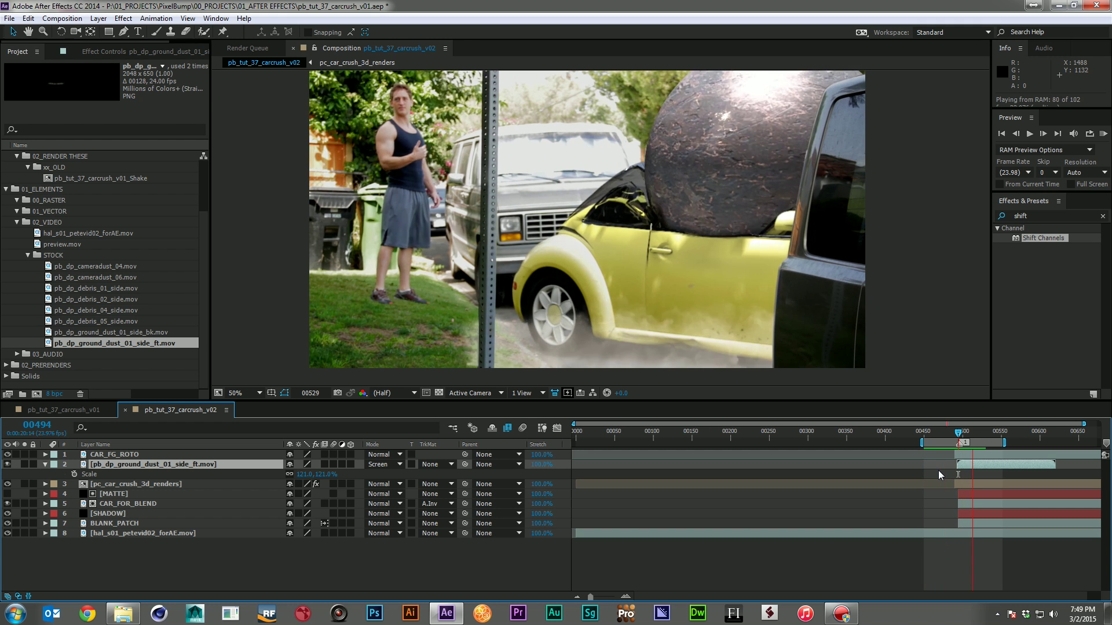
pyautogui.press('space')
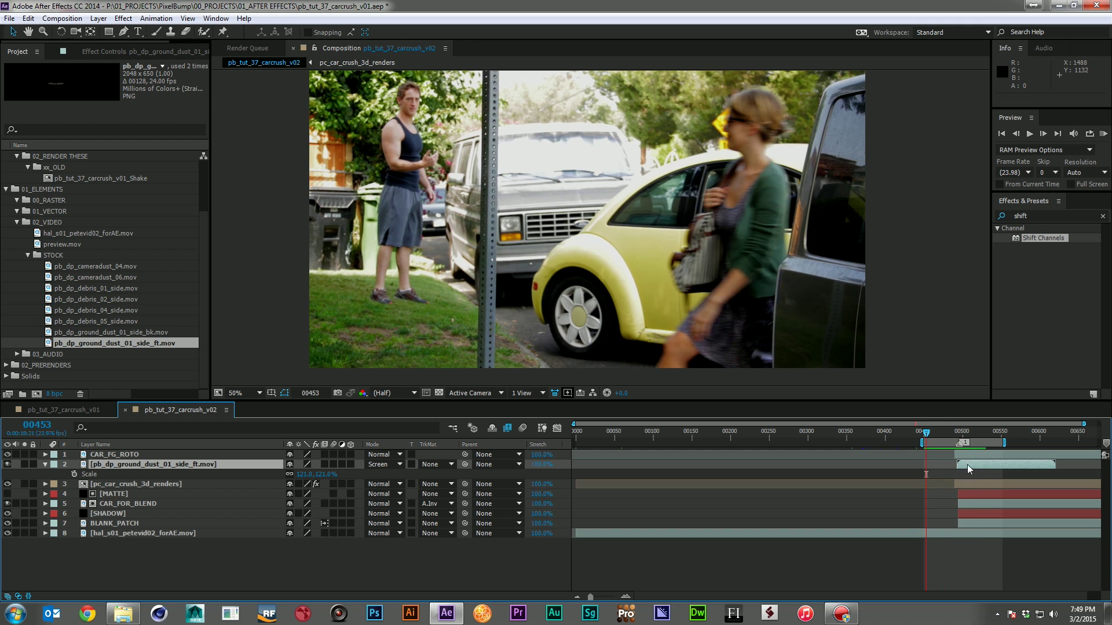
# Step: Add pb_dp_cameradust_04.mov above the CAR_FG_ROTO layer and start the clip shortly after the impact
pyautogui.click(959, 432)
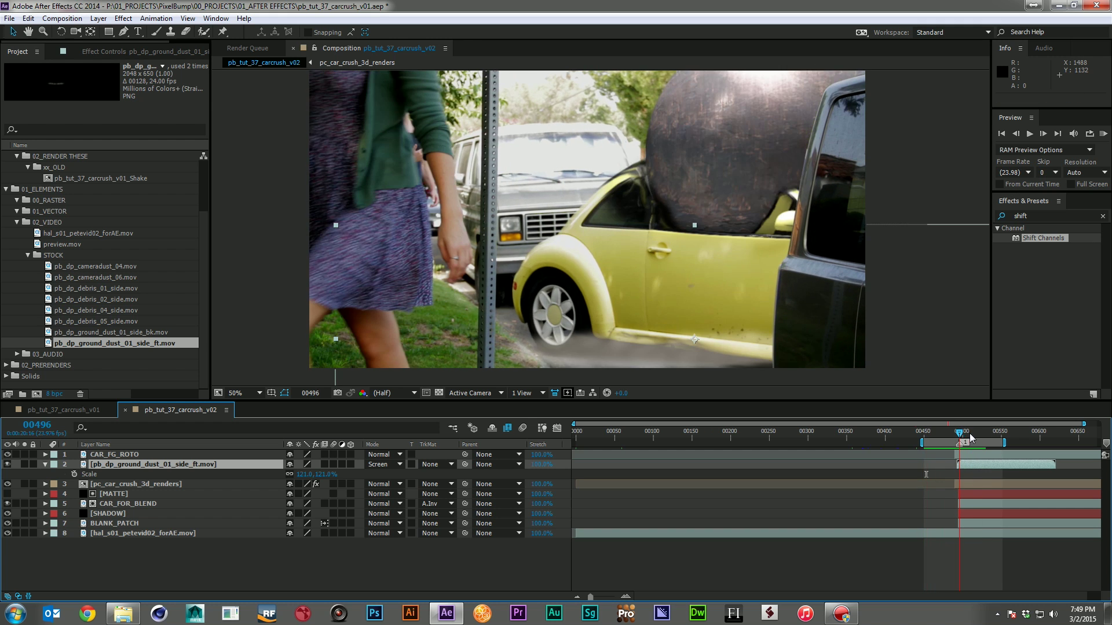
pyautogui.click(971, 433)
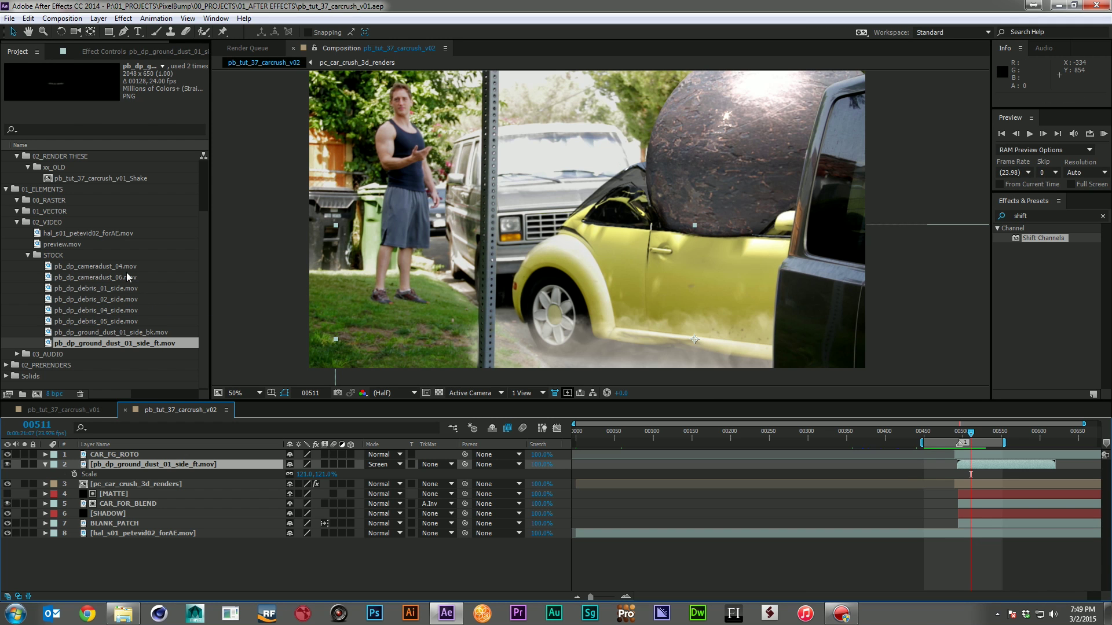
pyautogui.moveTo(119, 268); pyautogui.dragTo(177, 452)
pyautogui.moveTo(593, 454); pyautogui.dragTo(865, 455)
pyautogui.moveTo(975, 454); pyautogui.dragTo(984, 454)
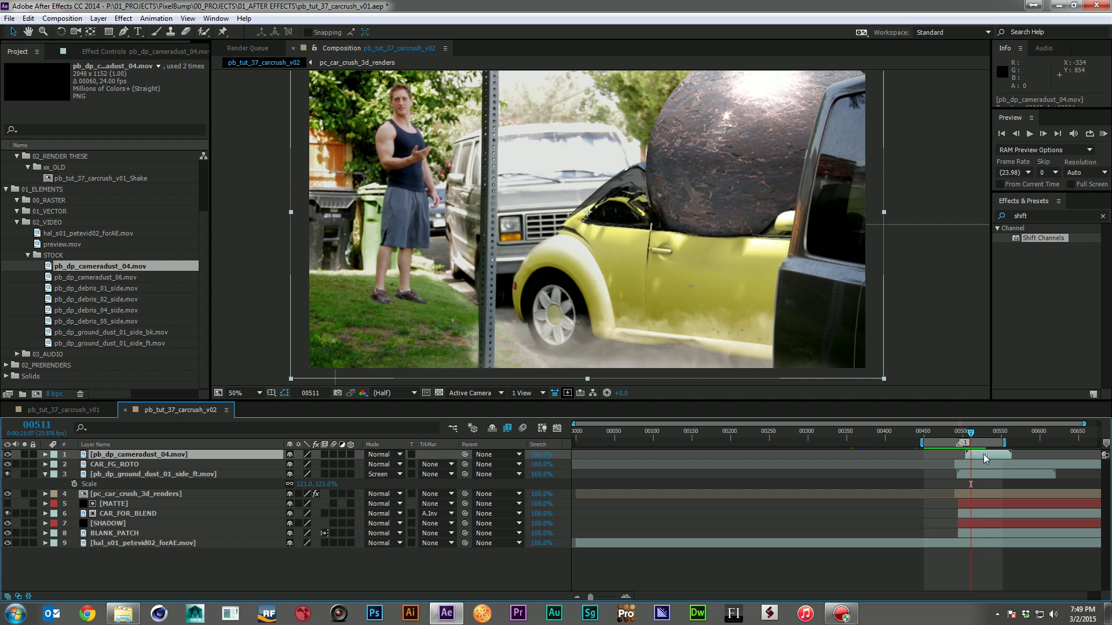
# Step: Shift the pb_dp_cameradust_04.mov clip earlier so it begins closer to the impact, checking the timing with previews
pyautogui.press('KP_0')
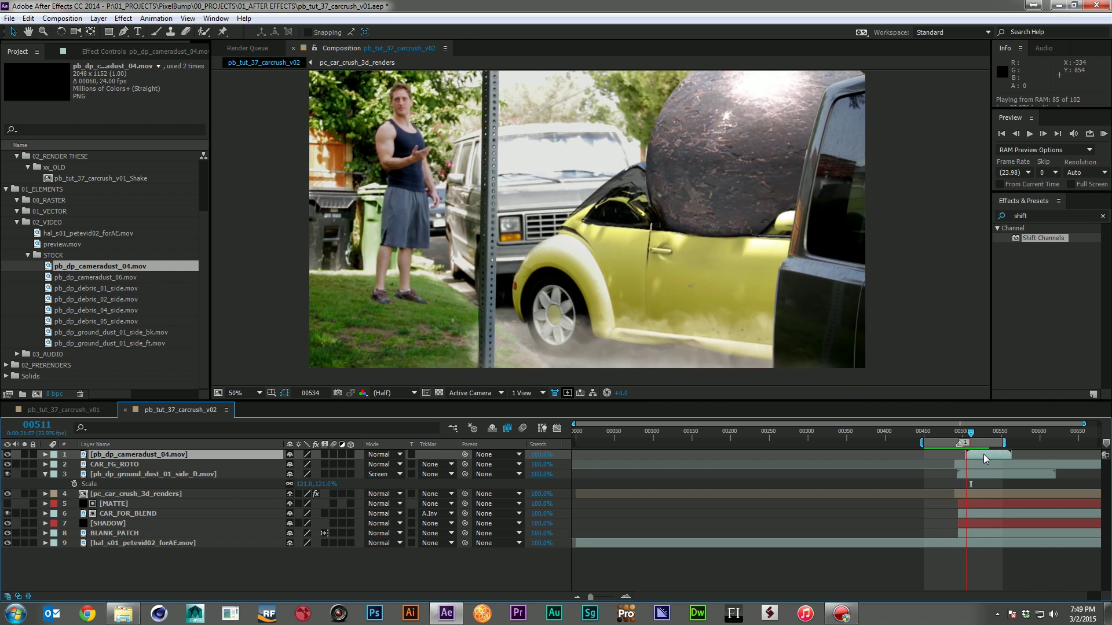
pyautogui.press('space')
pyautogui.moveTo(981, 454); pyautogui.dragTo(978, 454)
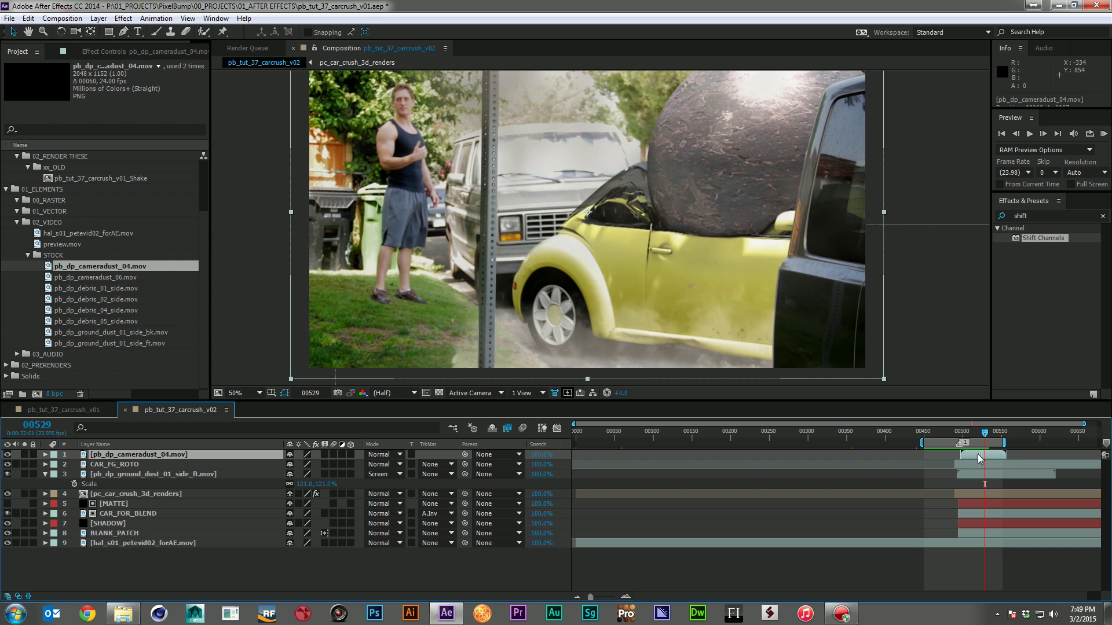
pyautogui.press('KP_0')
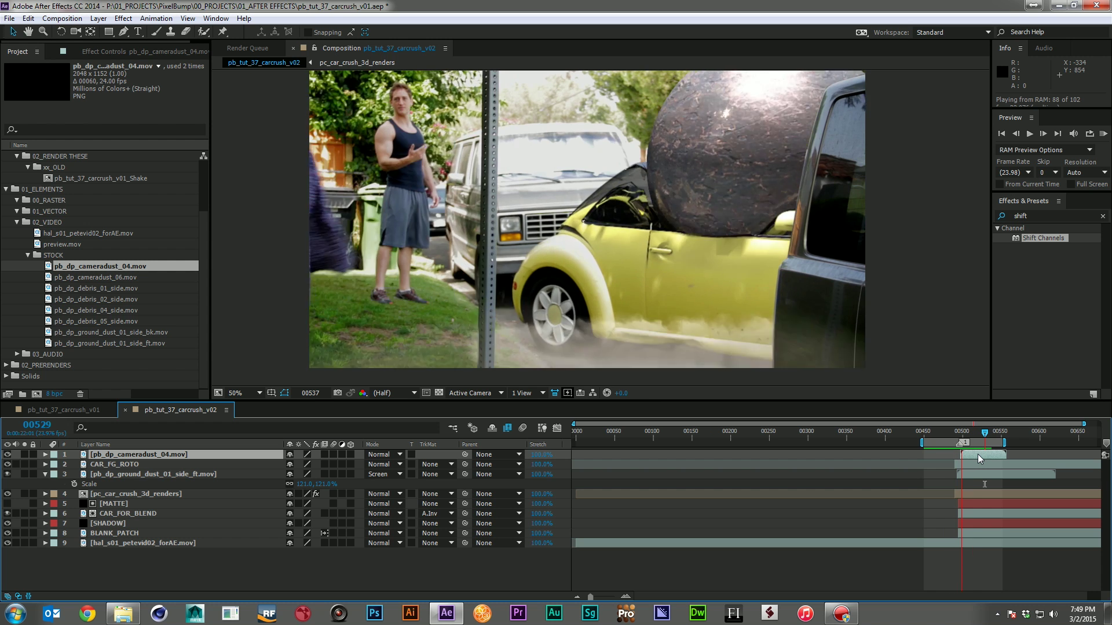
pyautogui.press('space')
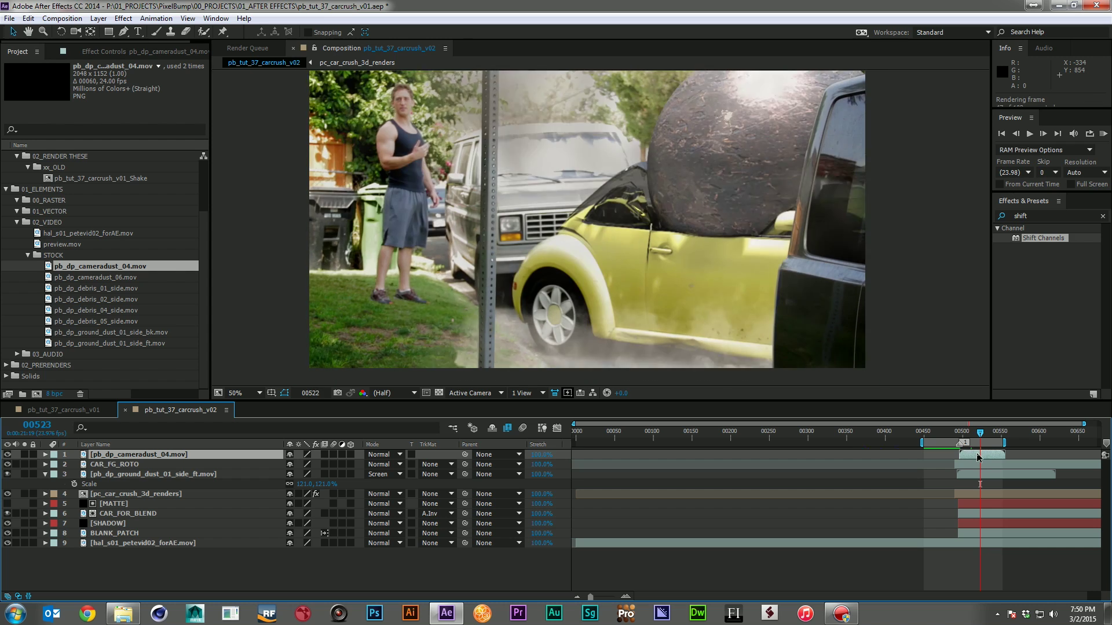
pyautogui.press('KP_0')
pyautogui.press('space')
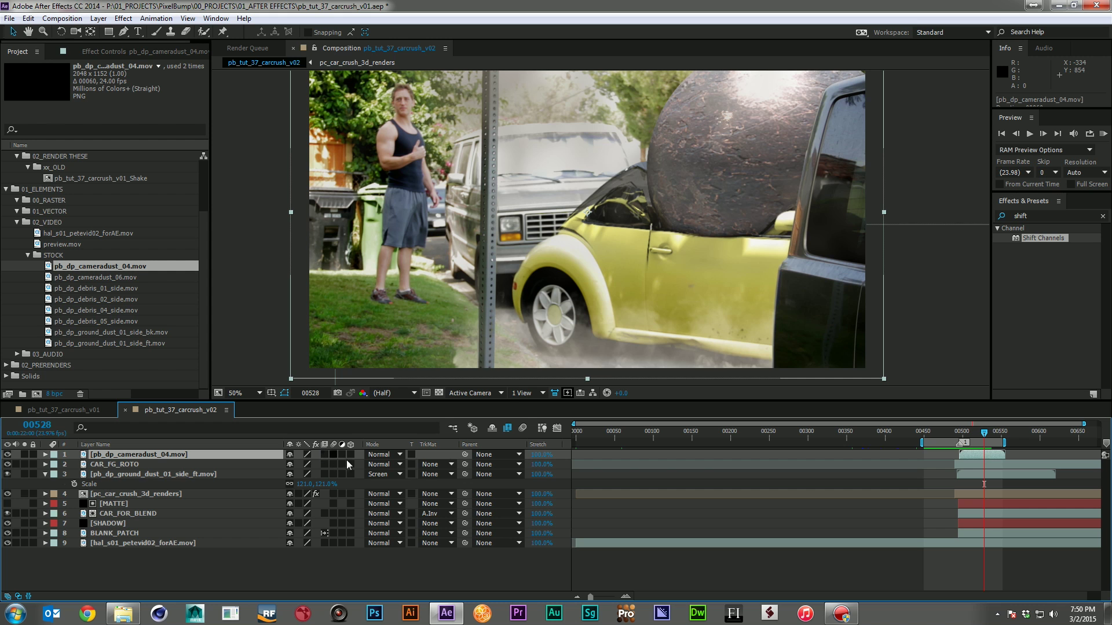
# Step: Blend the pb_dp_cameradust_04.mov layer in Screen mode at 50% opacity
pyautogui.click(381, 456)
pyautogui.click(449, 245)
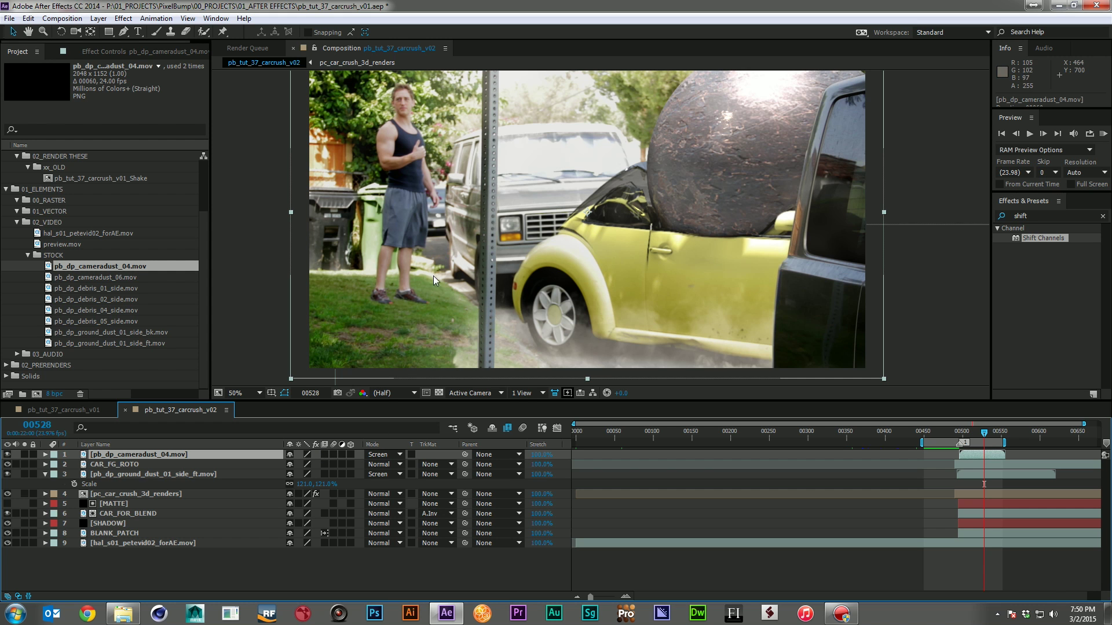
pyautogui.press('t')
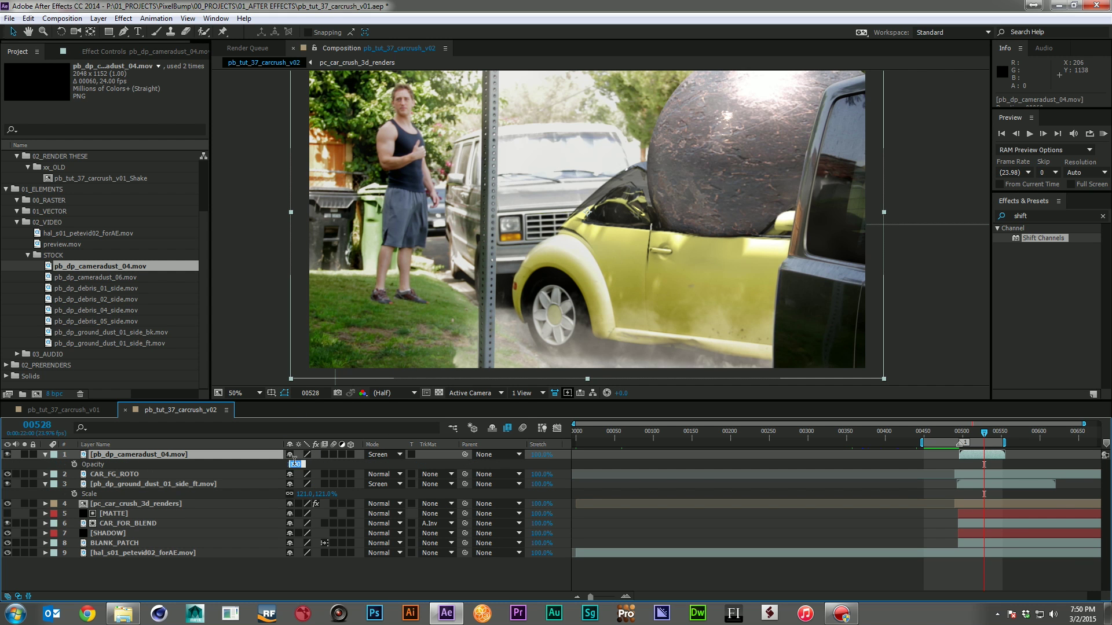
pyautogui.press('Return')
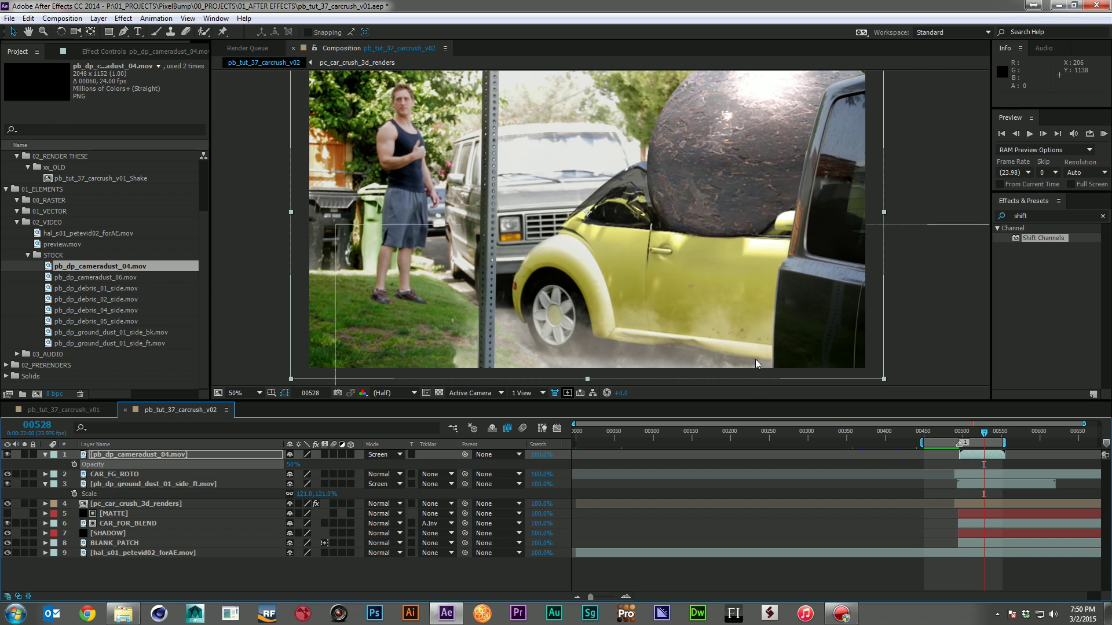
# Step: Add pb_dp_cameradust_06.mov directly below CAR_FG_ROTO, starting at the impact, and set its blending mode to Screen
pyautogui.moveTo(130, 277); pyautogui.dragTo(153, 476)
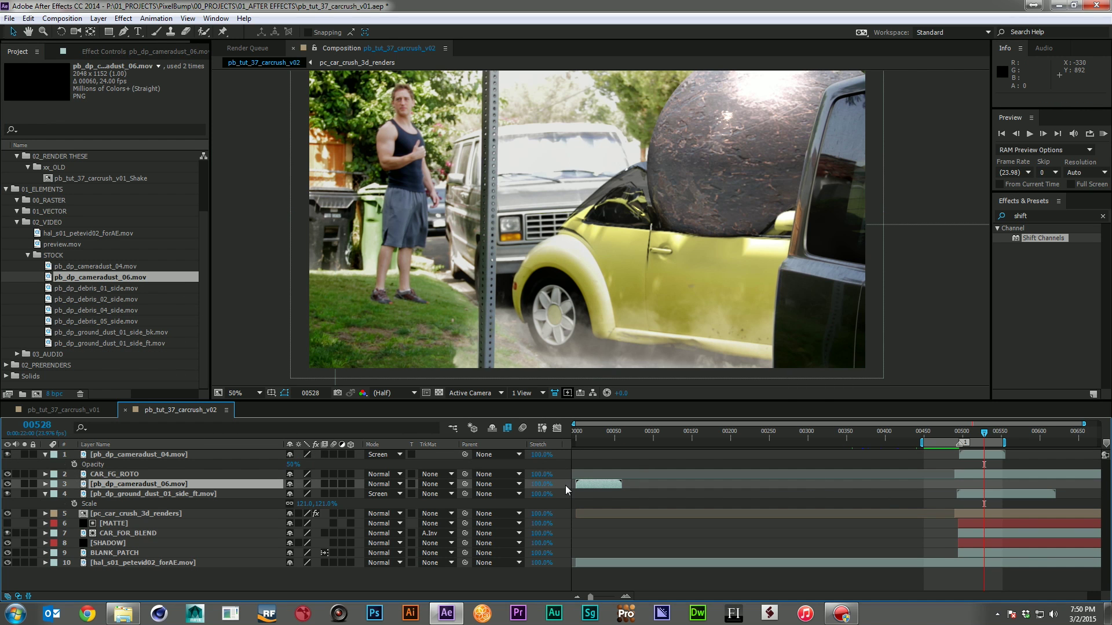
pyautogui.moveTo(583, 490); pyautogui.dragTo(964, 497)
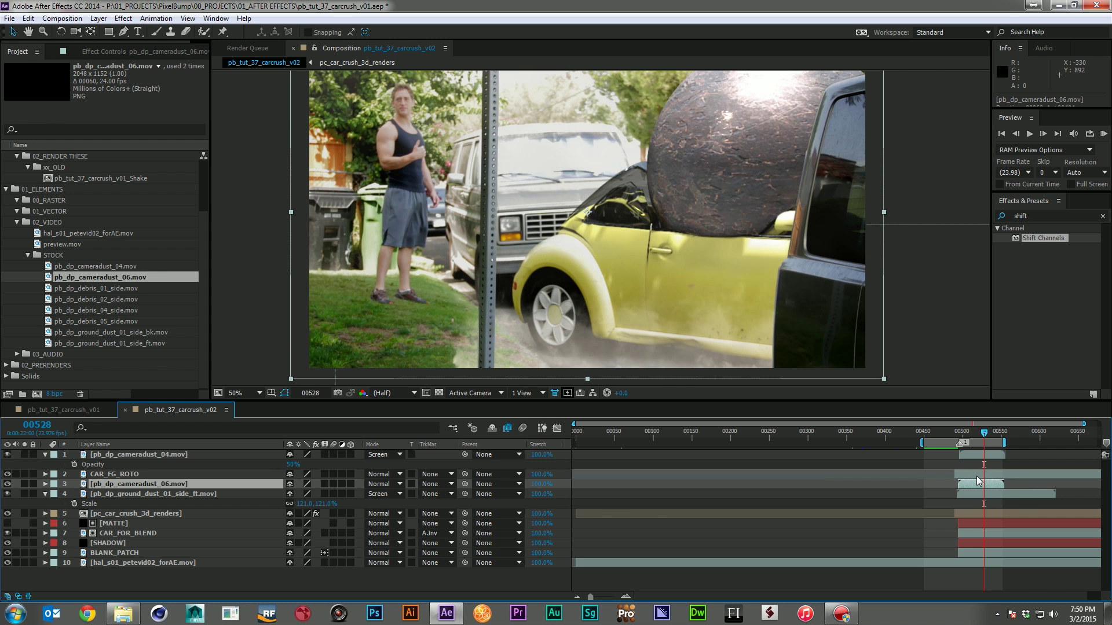
pyautogui.click(379, 484)
pyautogui.click(418, 255)
# Step: Set the pb_dp_cameradust_06.mov layer's opacity to 75% and preview the combined dust
pyautogui.press('t')
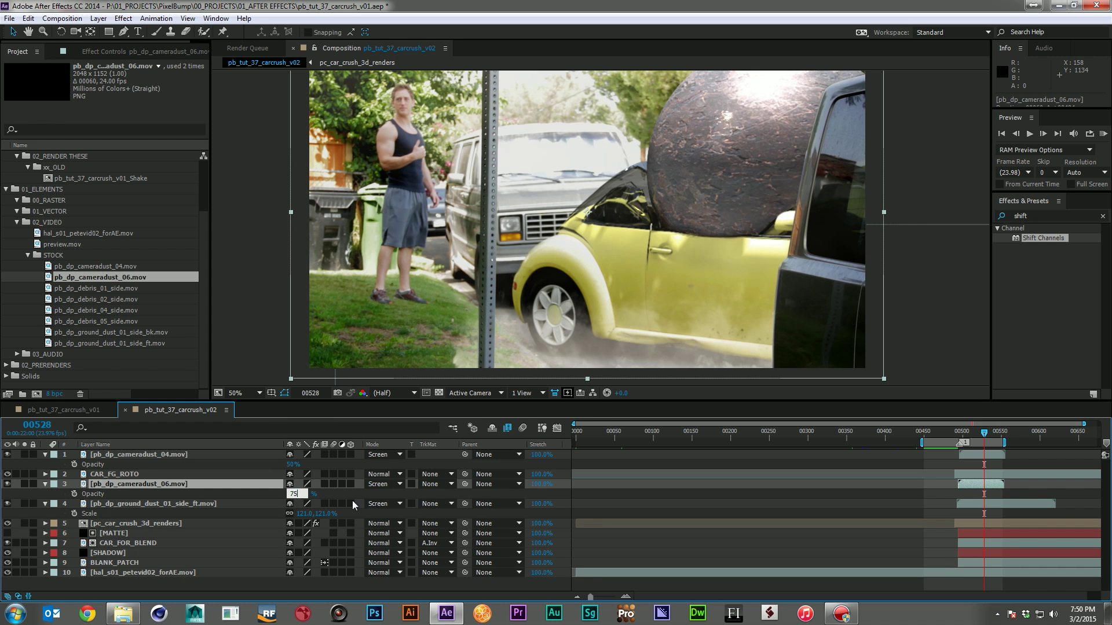
pyautogui.press('Return')
pyautogui.press('KP_0')
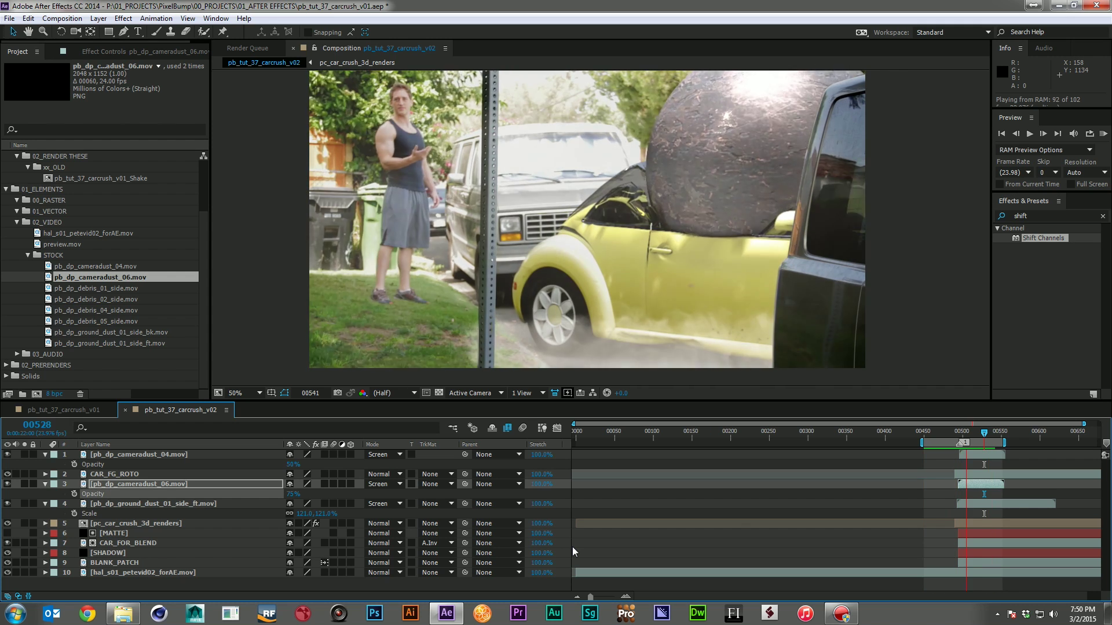
pyautogui.press('space')
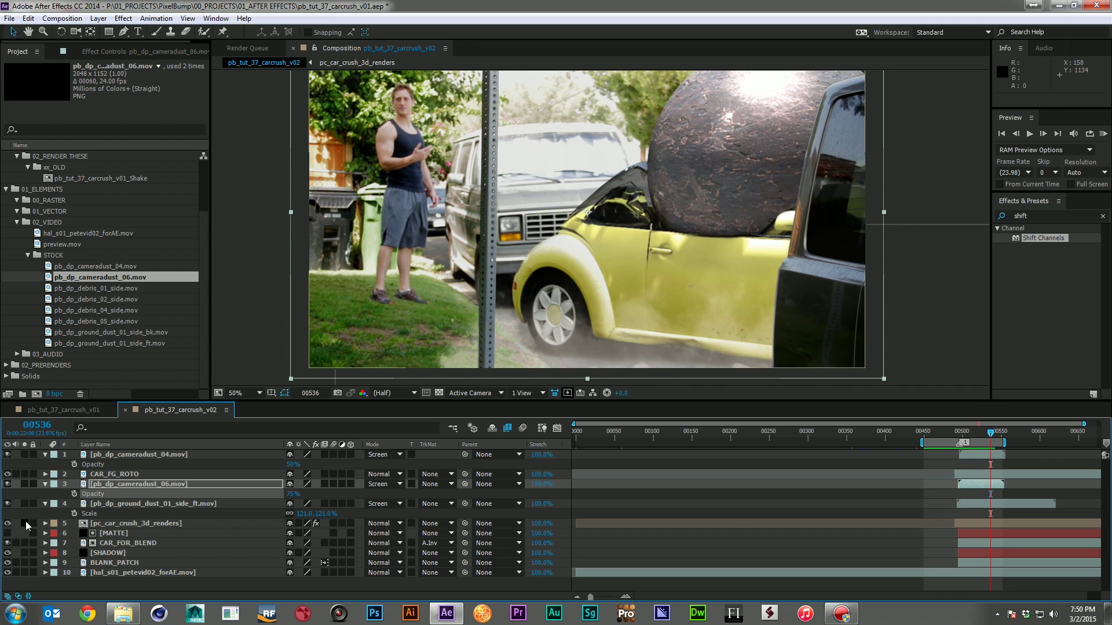
# Step: Collapse the open properties of all layers in the timeline and clear the layer selection
pyautogui.hotkey('ctrl', 'a')
pyautogui.click(46, 486)
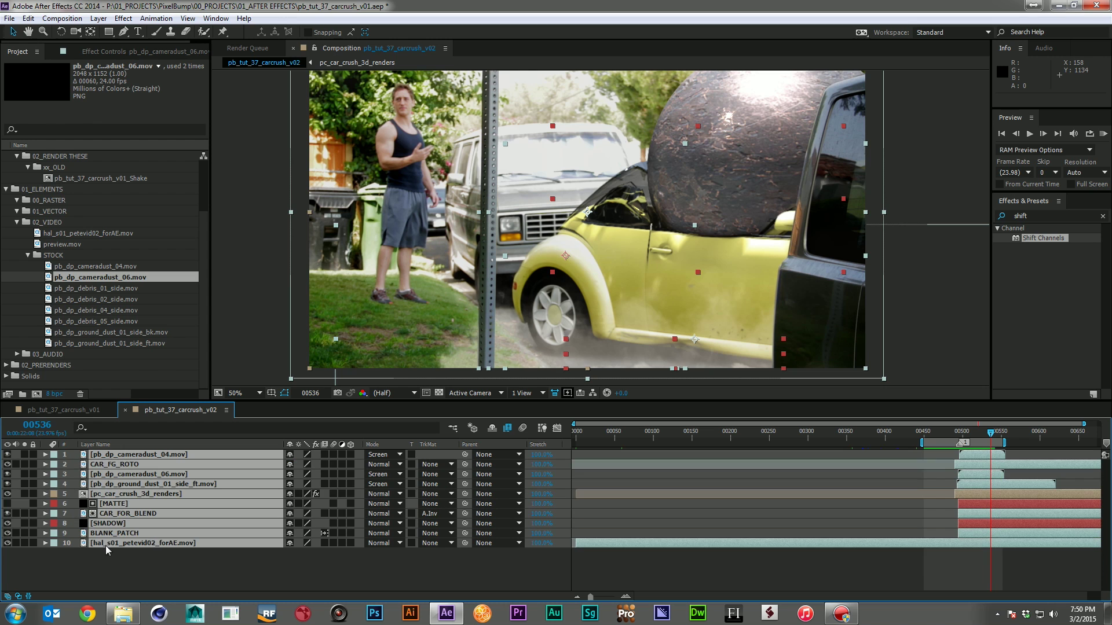
pyautogui.click(138, 568)
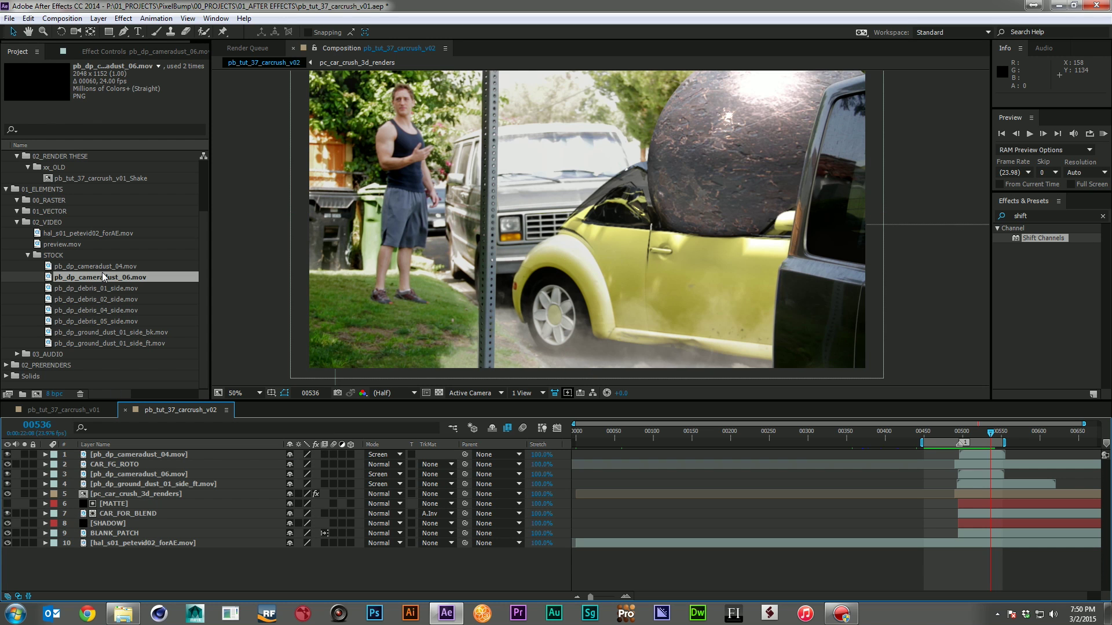
# Step: Add pb_dp_debris_05_side.mov directly above CAR_FG_ROTO and shift its start close to the impact
pyautogui.moveTo(118, 321); pyautogui.dragTo(179, 463)
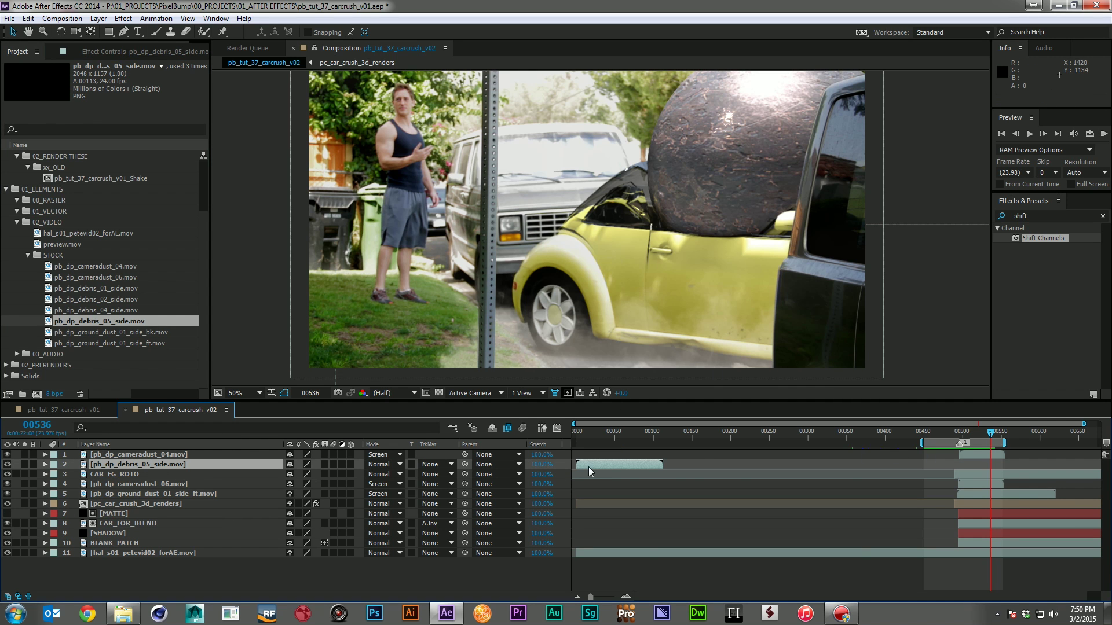
pyautogui.moveTo(589, 467); pyautogui.dragTo(894, 471)
pyautogui.moveTo(970, 470); pyautogui.dragTo(979, 472)
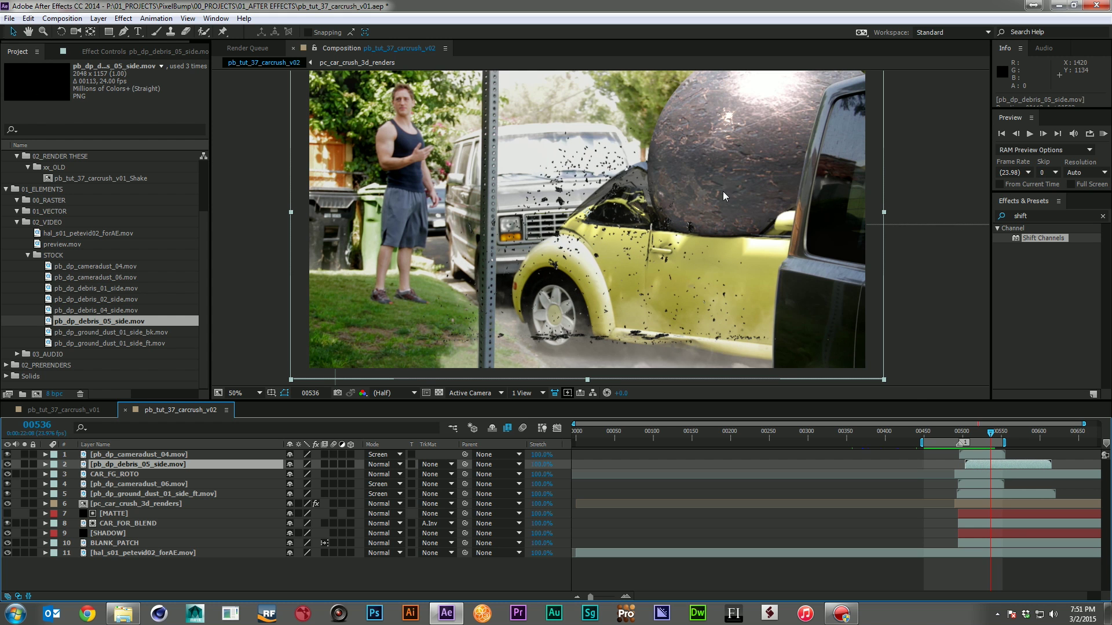
# Step: Set the debris layer's blending mode to Add and move the debris right and slightly down over the crushed car
pyautogui.click(389, 465)
pyautogui.click(438, 218)
pyautogui.moveTo(661, 280); pyautogui.dragTo(740, 293)
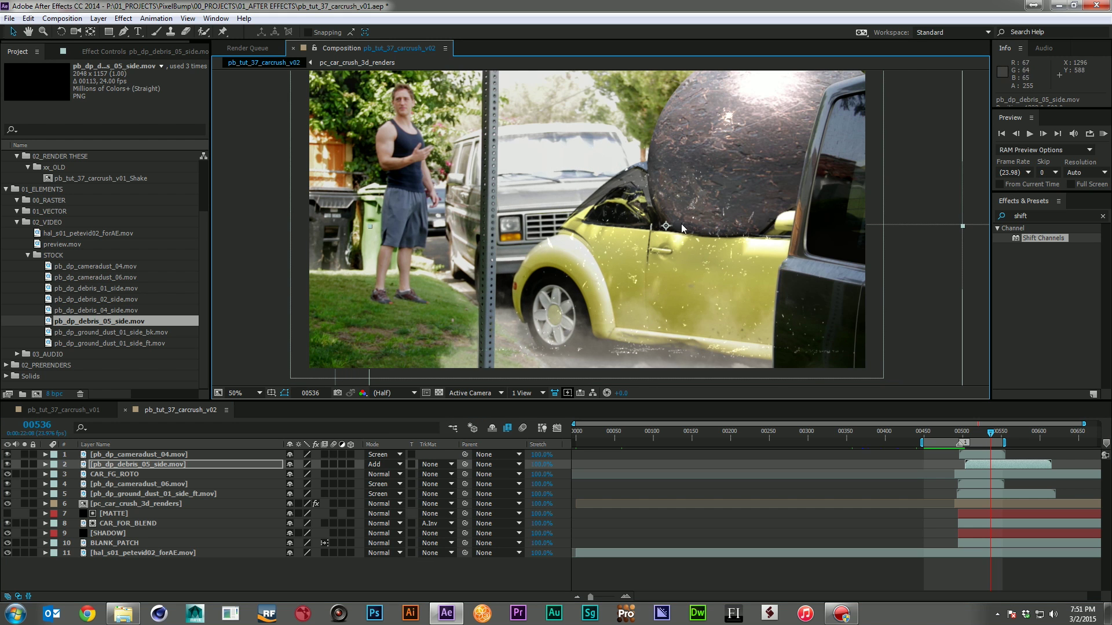
# Step: Make the debris layer 3D and rotate it about 23° around its Y axis
pyautogui.click(351, 464)
pyautogui.press('r')
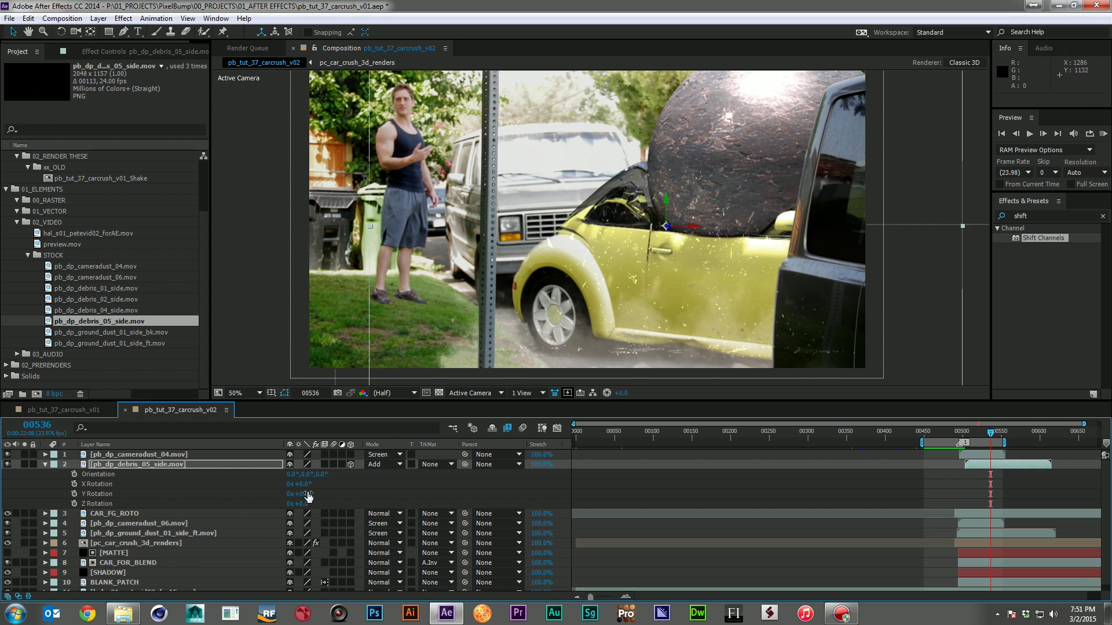
pyautogui.moveTo(307, 492); pyautogui.dragTo(325, 493)
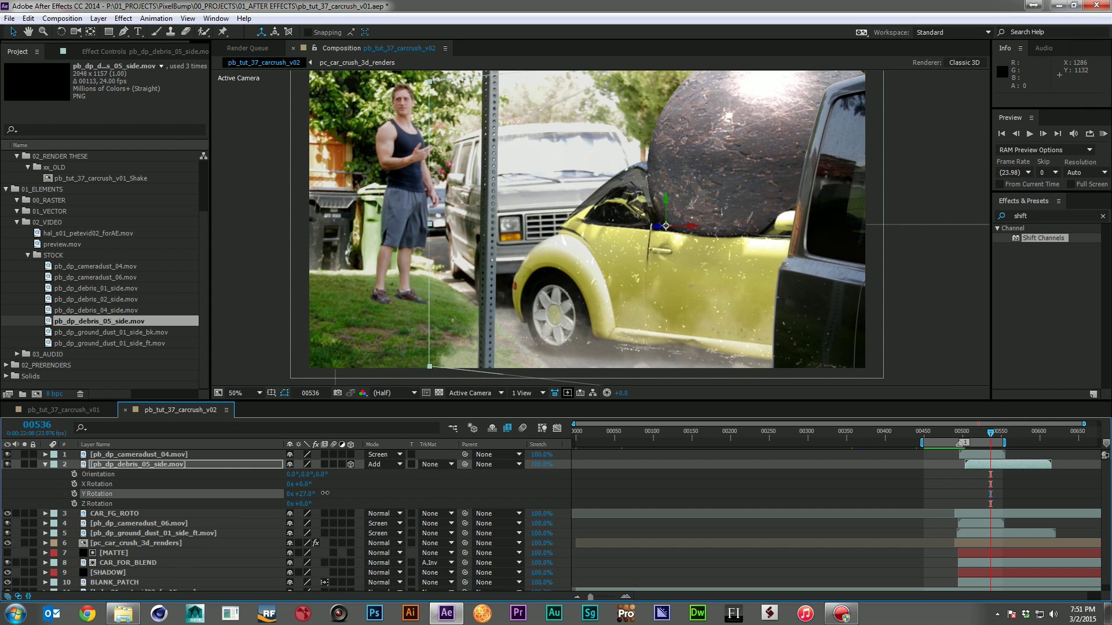
# Step: Scale the debris layer to 112% and move it further right over the car door
pyautogui.press('s')
pyautogui.moveTo(313, 474); pyautogui.dragTo(325, 474)
pyautogui.moveTo(693, 315); pyautogui.dragTo(750, 315)
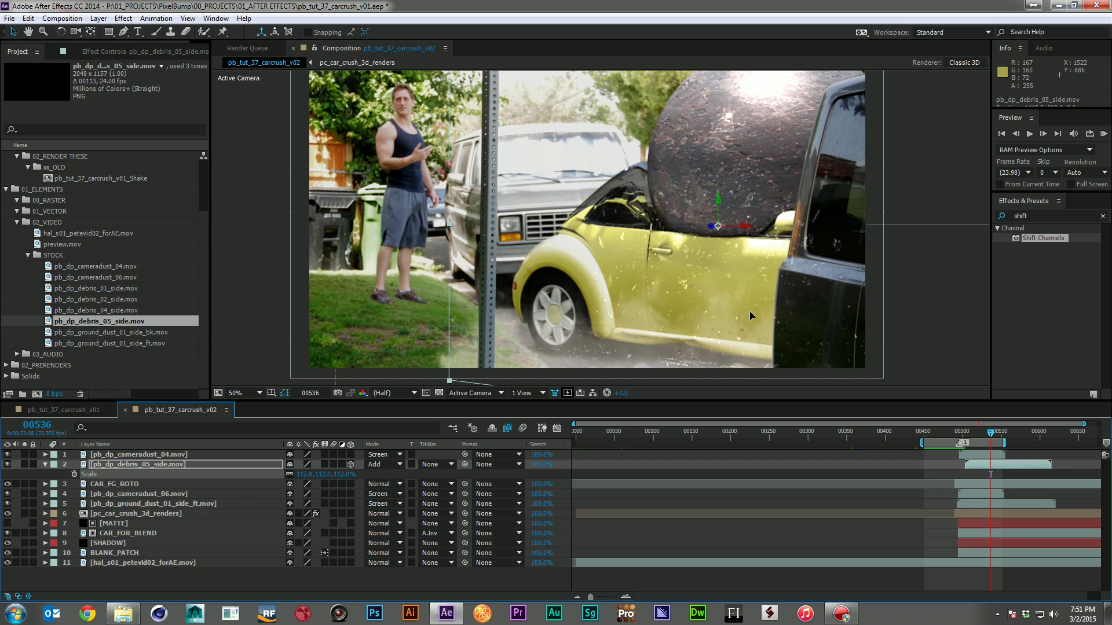
# Step: Shift the debris clip earlier and trim its in point to the impact at frame 495
pyautogui.moveTo(972, 433); pyautogui.dragTo(956, 470)
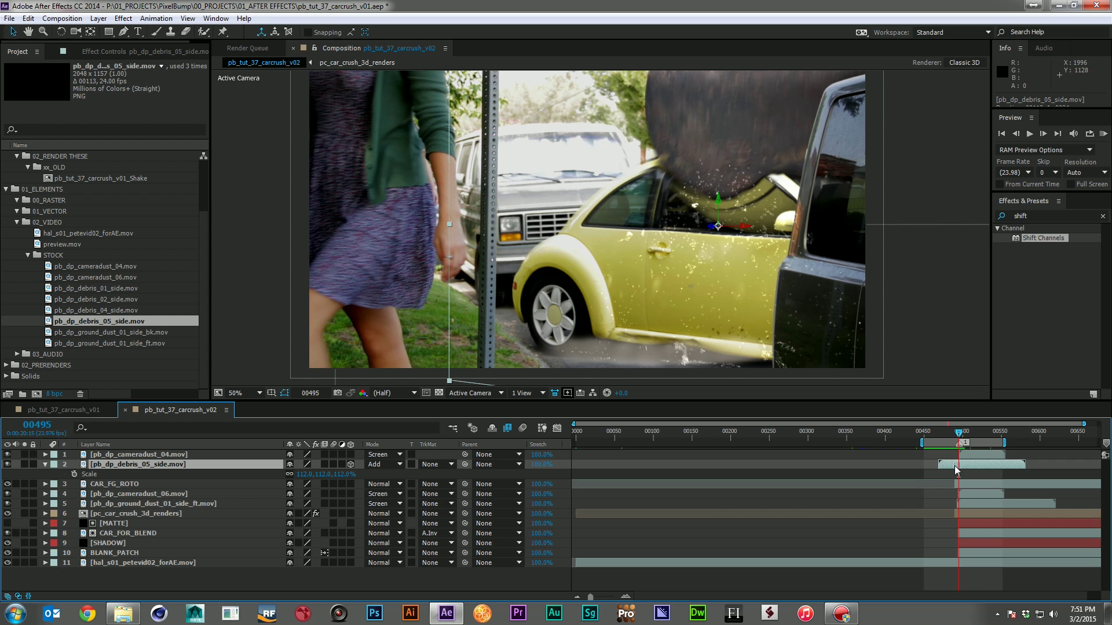
pyautogui.moveTo(959, 473); pyautogui.dragTo(961, 476)
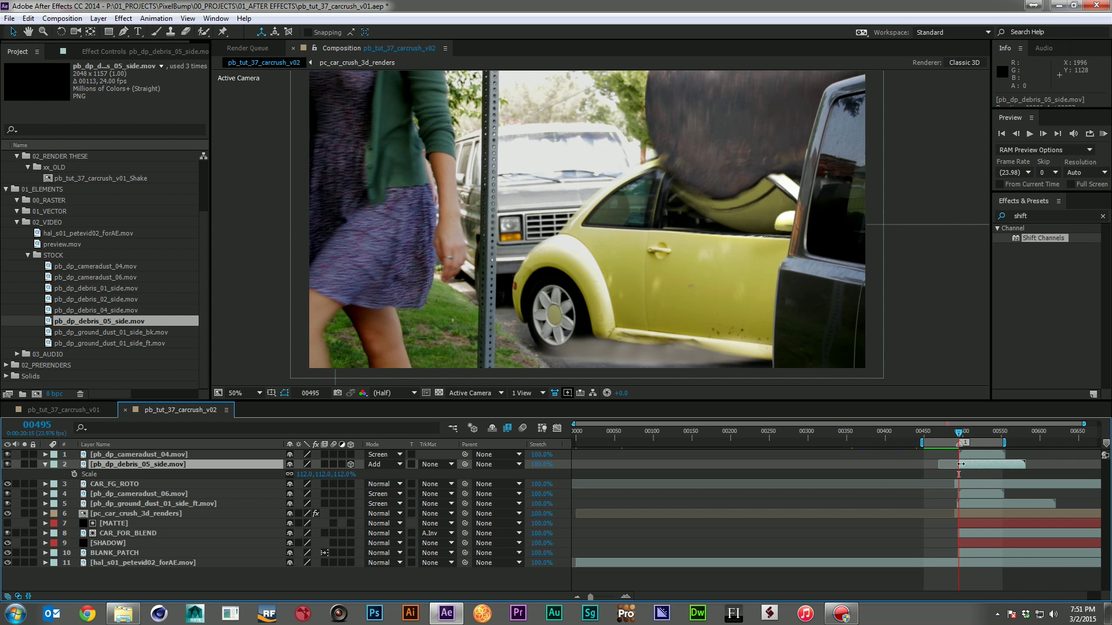
pyautogui.keyDown('alt'); pyautogui.scroll(5, 960, 465); pyautogui.keyUp('alt')
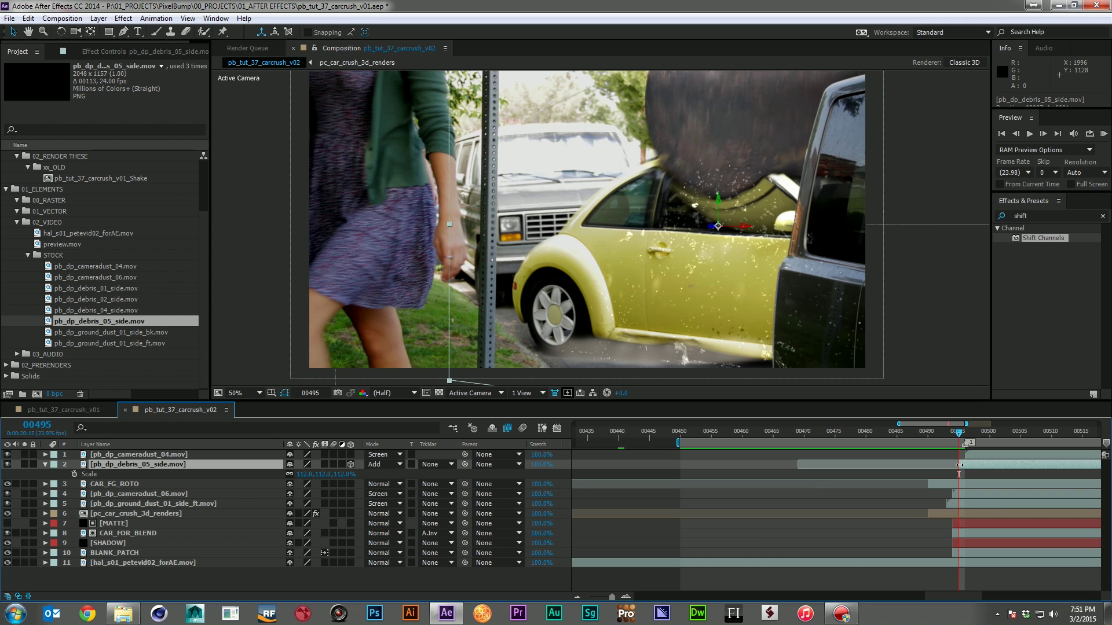
pyautogui.keyDown('alt'); pyautogui.scroll(-6, 960, 465); pyautogui.keyUp('alt')
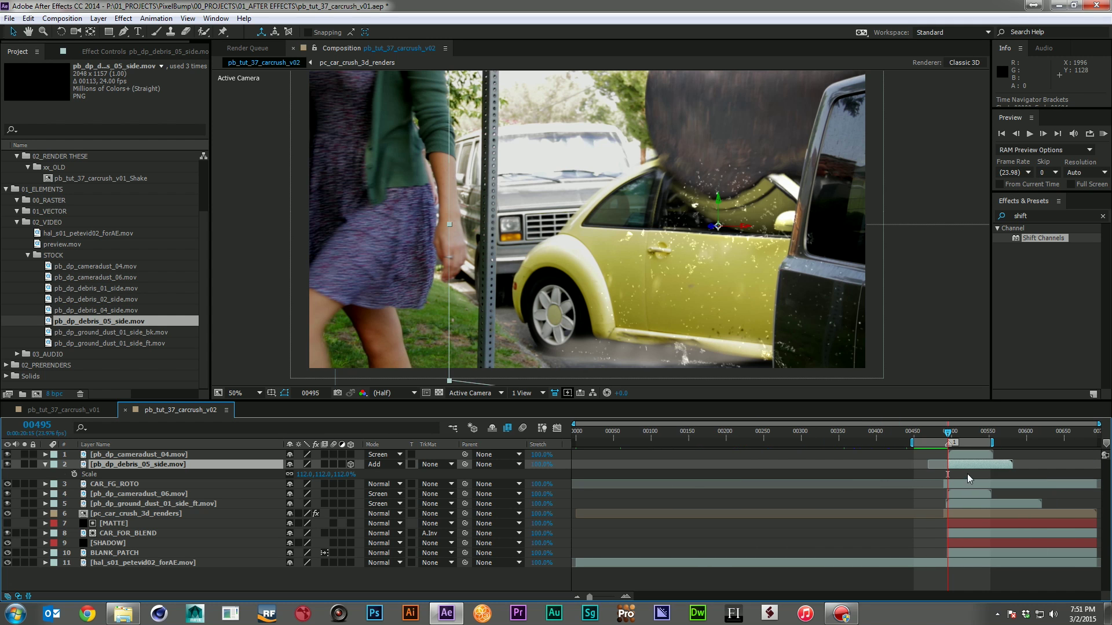
# Step: Duplicate the debris layer, place the copy between SHADOW and BLANK_PATCH, move it up and left, and preview the result
pyautogui.hotkey('ctrl', 'd')
pyautogui.moveTo(168, 466); pyautogui.dragTo(157, 562)
pyautogui.moveTo(720, 298); pyautogui.dragTo(651, 268)
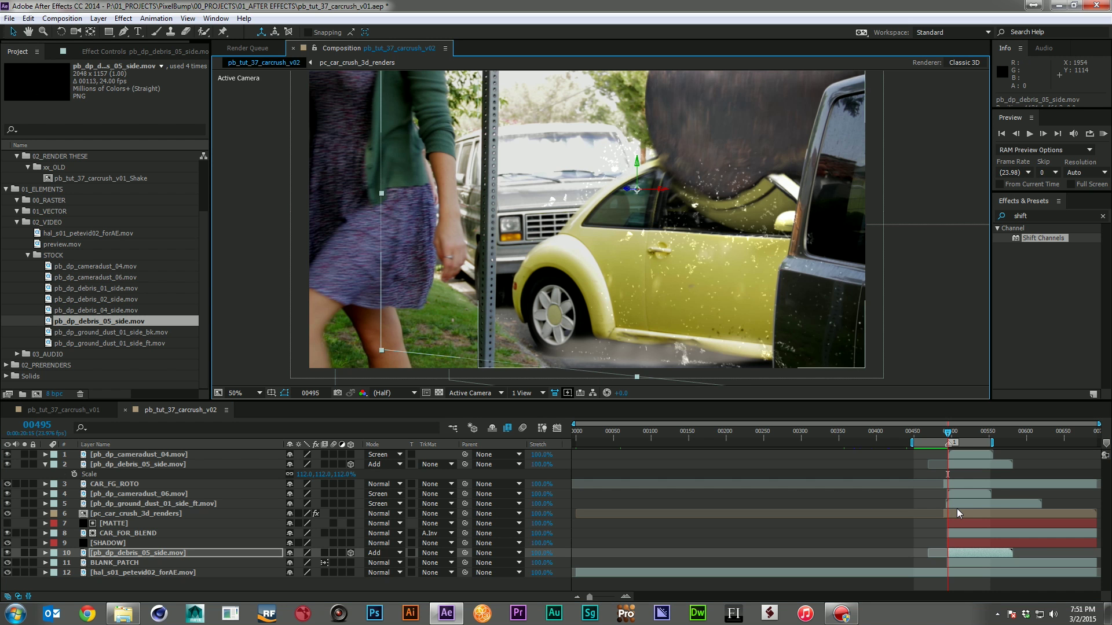
pyautogui.press('KP_0')
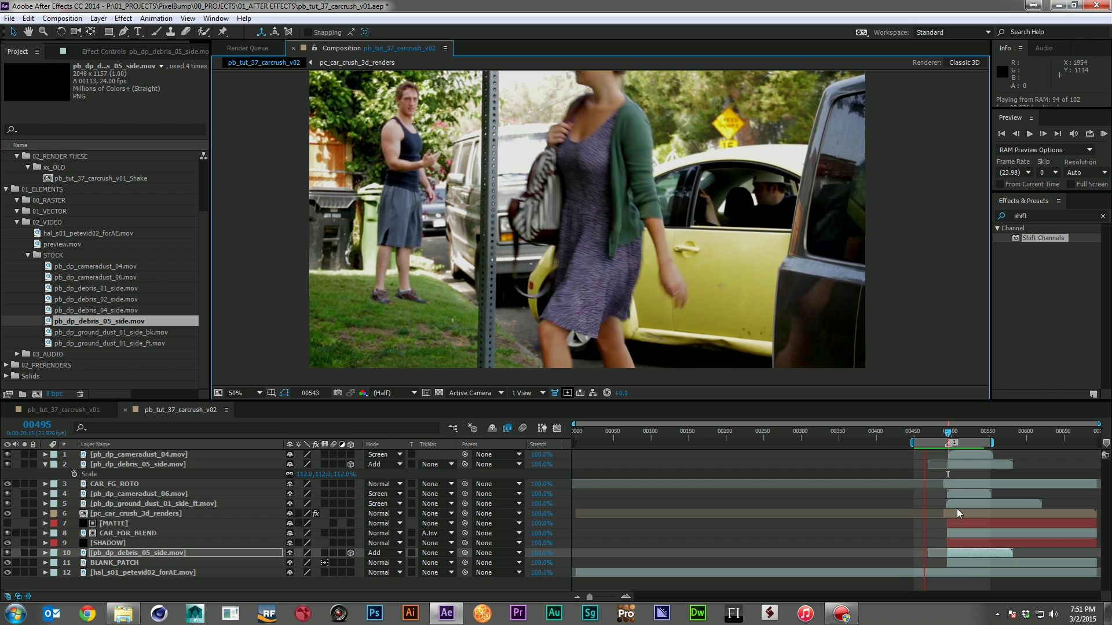
pyautogui.press('space')
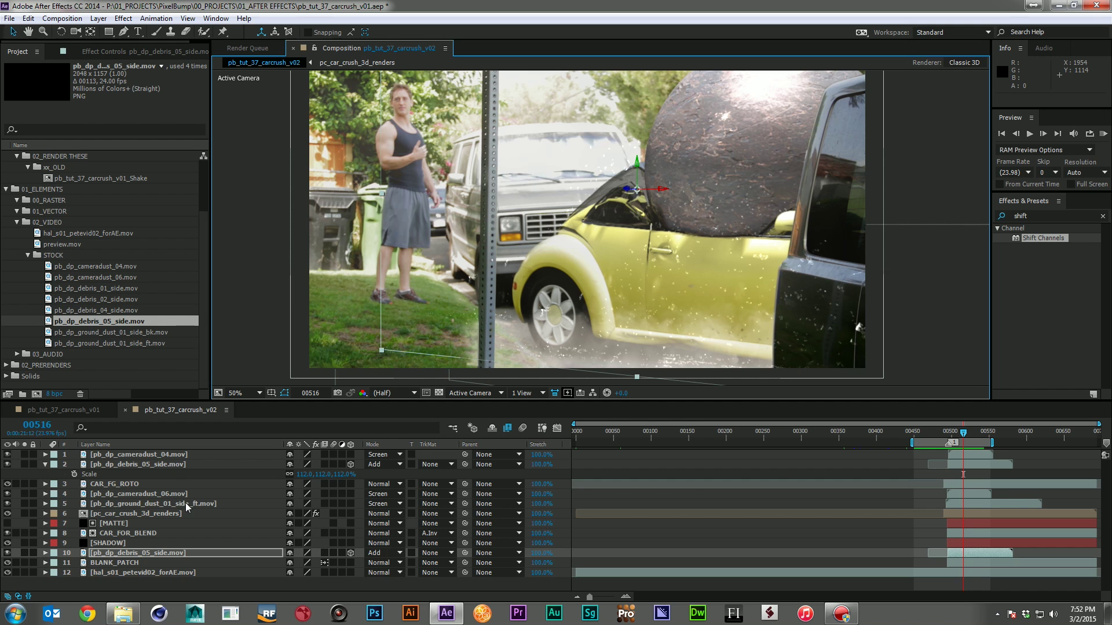
# Step: Time-stretch both pb_dp_debris_05_side.mov layers to 50%, enable time remapping on them, and extend them to the composition's end
pyautogui.click(165, 552)
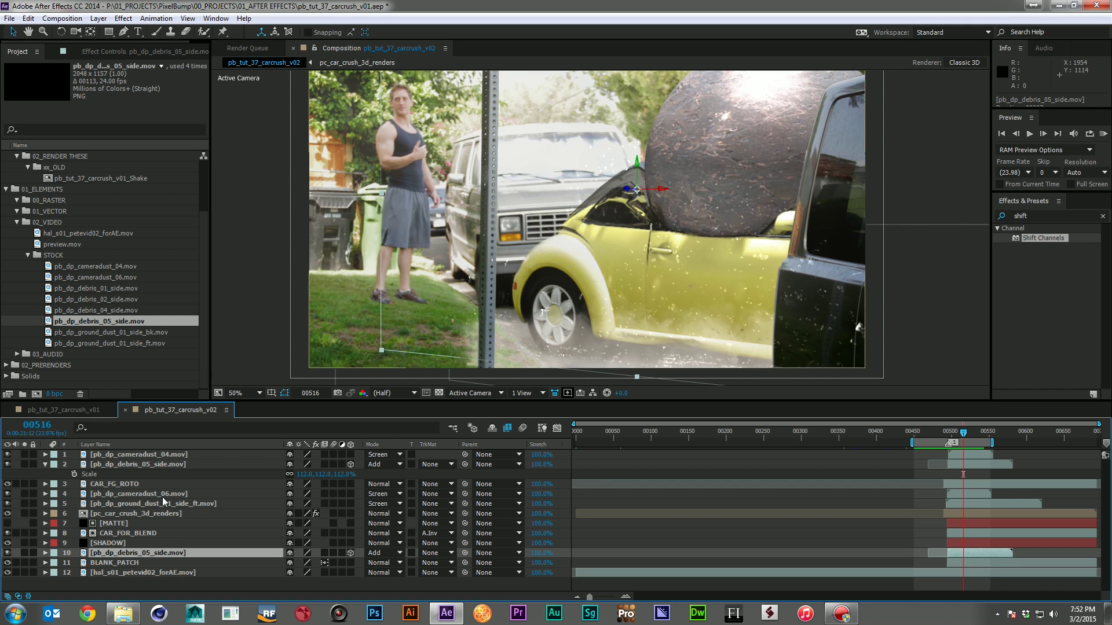
pyautogui.keyDown('ctrl'); pyautogui.click(161, 465); pyautogui.keyUp('ctrl')
pyautogui.click(538, 465)
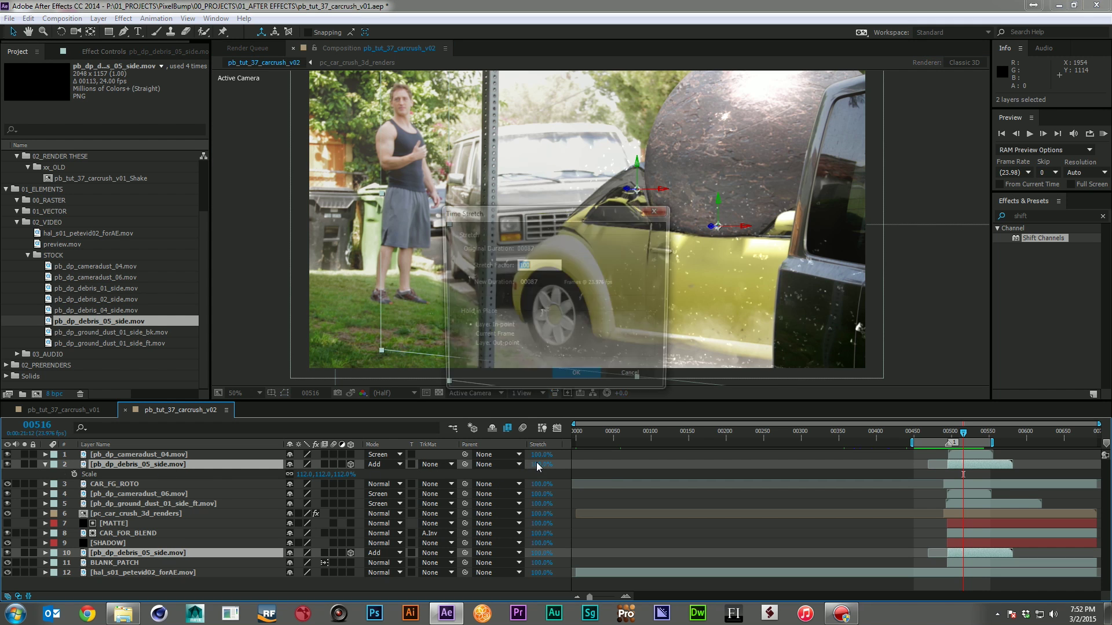
pyautogui.write('50')
pyautogui.press('Return')
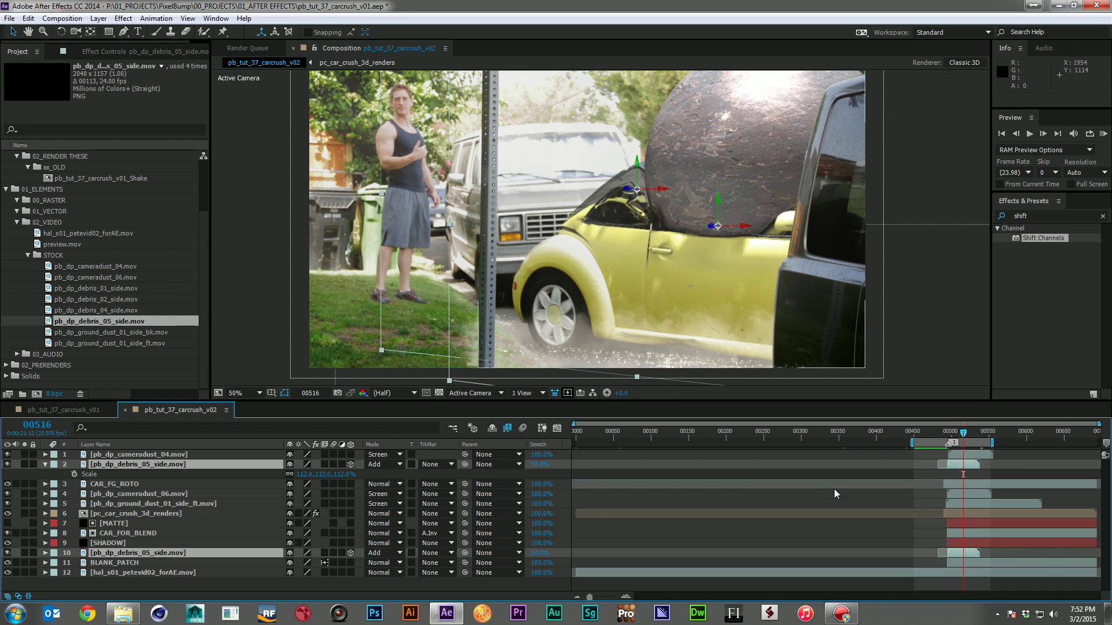
pyautogui.hotkey('ctrl', 'alt', 't')
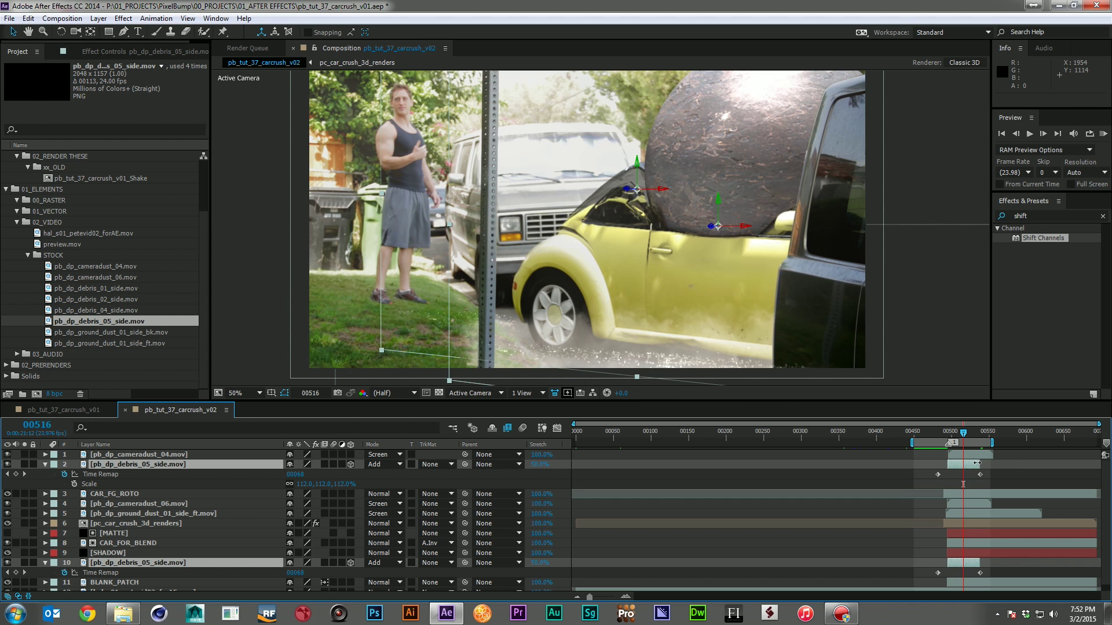
pyautogui.moveTo(994, 463); pyautogui.dragTo(1100, 464)
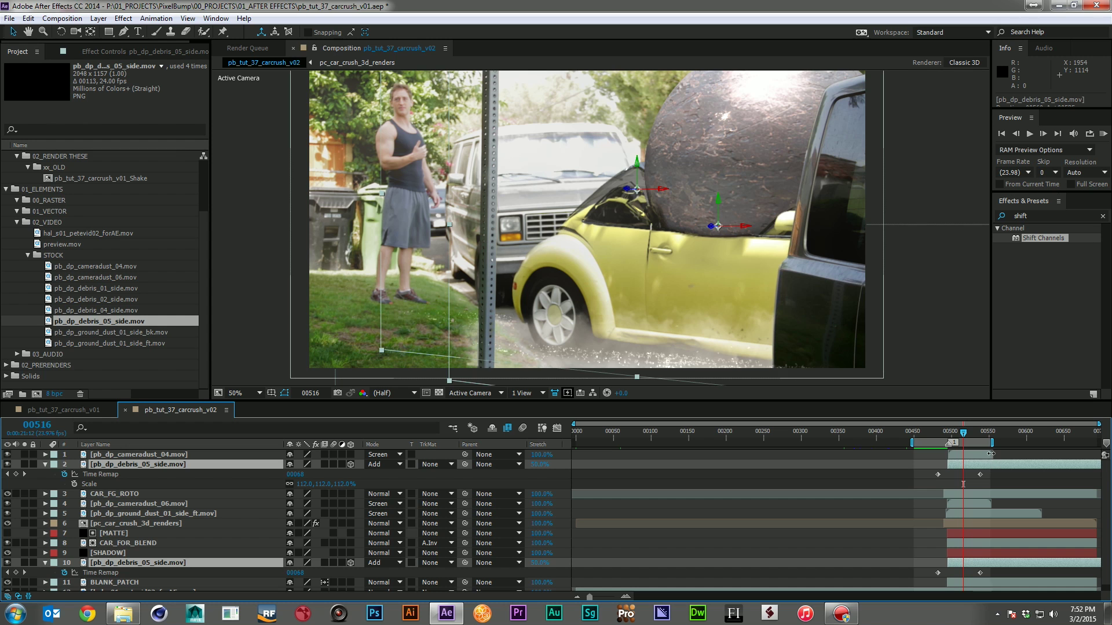
# Step: Enable time remapping on both camera dust layers and the ground dust layer, extend them to the composition's end, and collapse all layers
pyautogui.click(987, 455)
pyautogui.keyDown('ctrl'); pyautogui.click(982, 505); pyautogui.keyUp('ctrl')
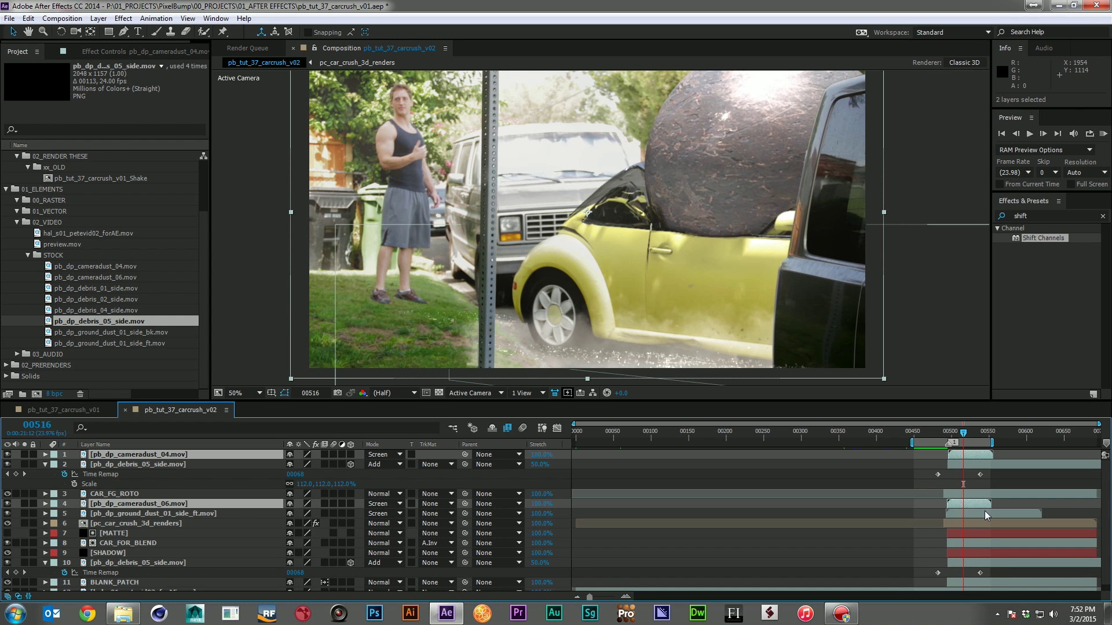
pyautogui.keyDown('ctrl'); pyautogui.click(984, 513); pyautogui.keyUp('ctrl')
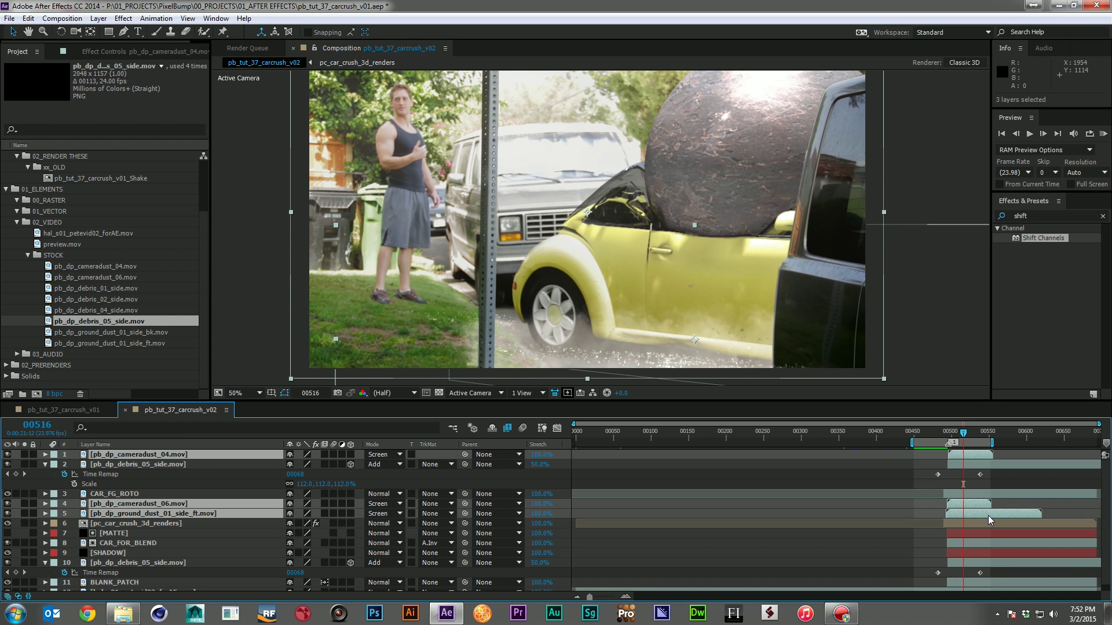
pyautogui.hotkey('ctrl', 'alt', 't')
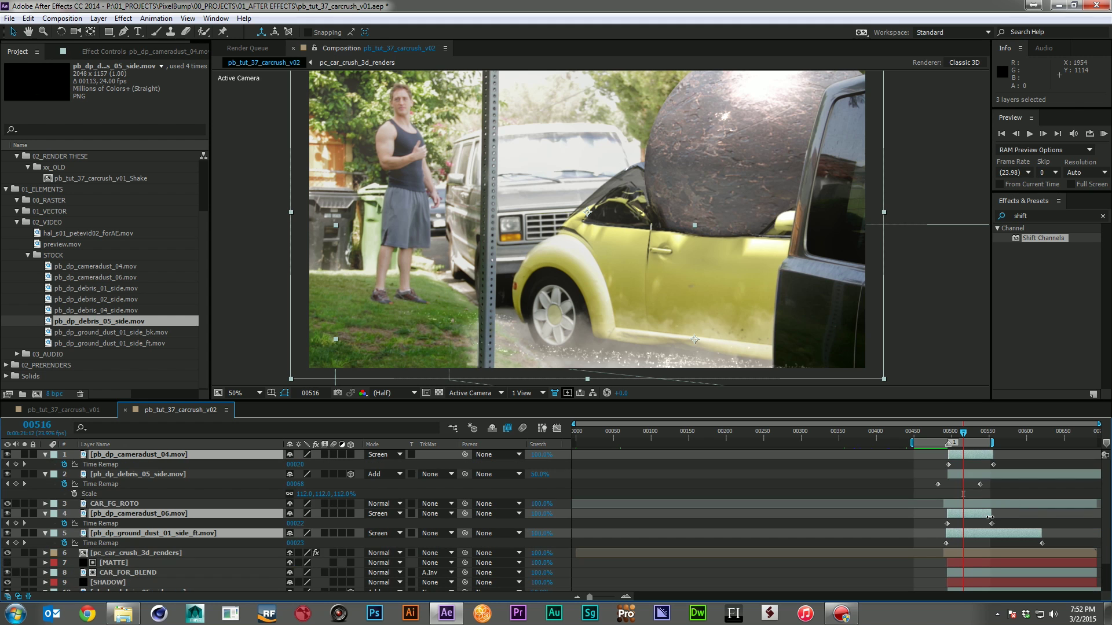
pyautogui.moveTo(1044, 511); pyautogui.dragTo(1100, 513)
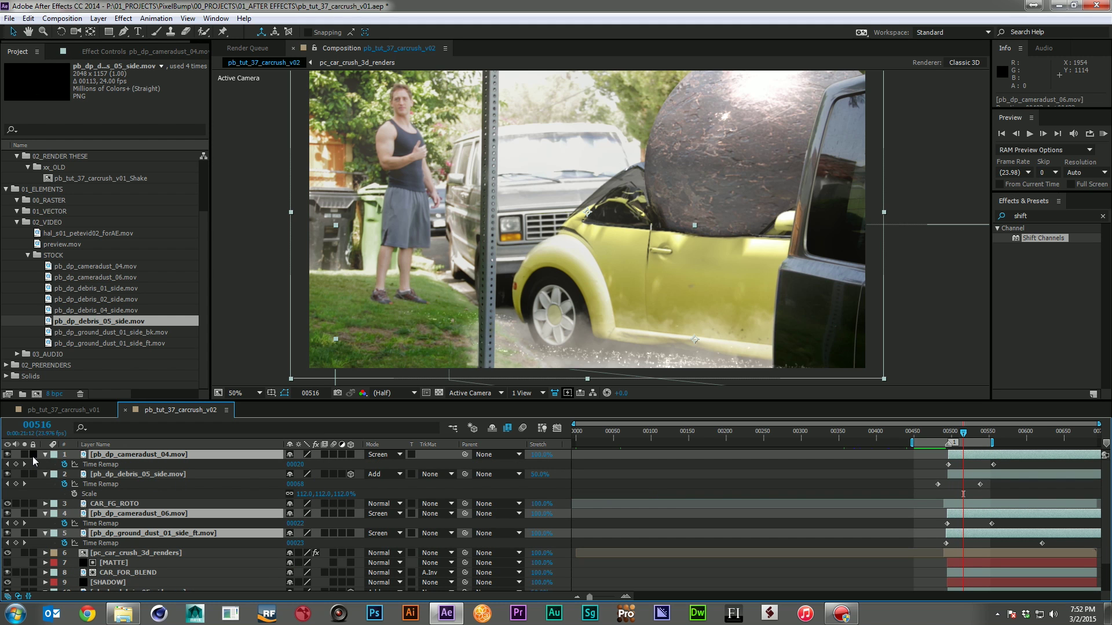
pyautogui.hotkey('ctrl', 'a')
pyautogui.press('u')
pyautogui.click(531, 583)
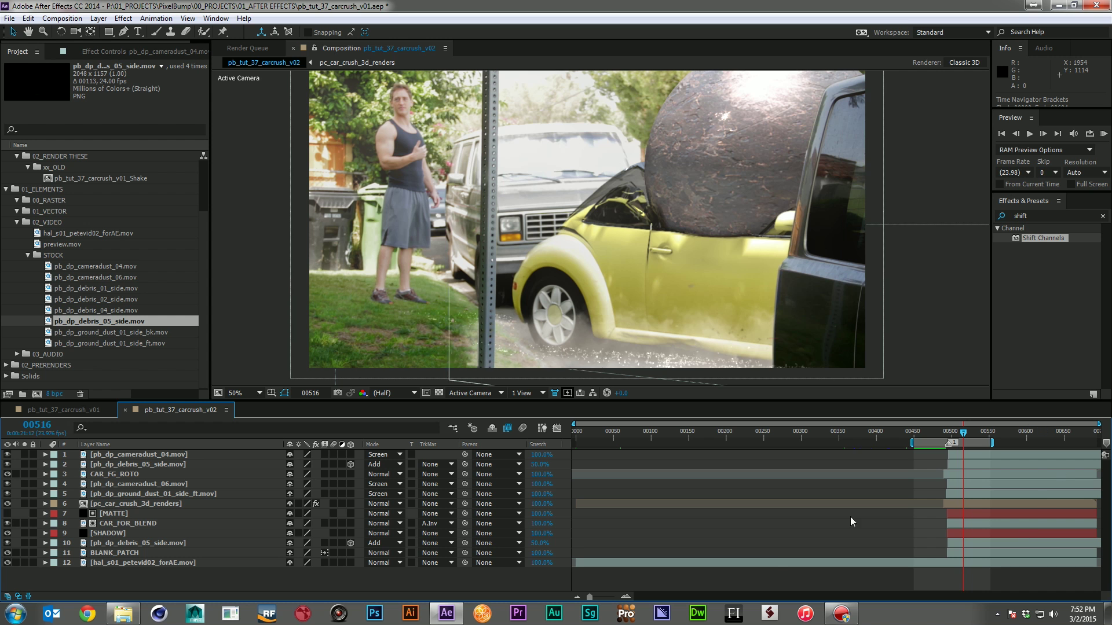
# Step: Preview the composite and step through the frames around 543 to 545 to check where the 3D render ends
pyautogui.press('KP_0')
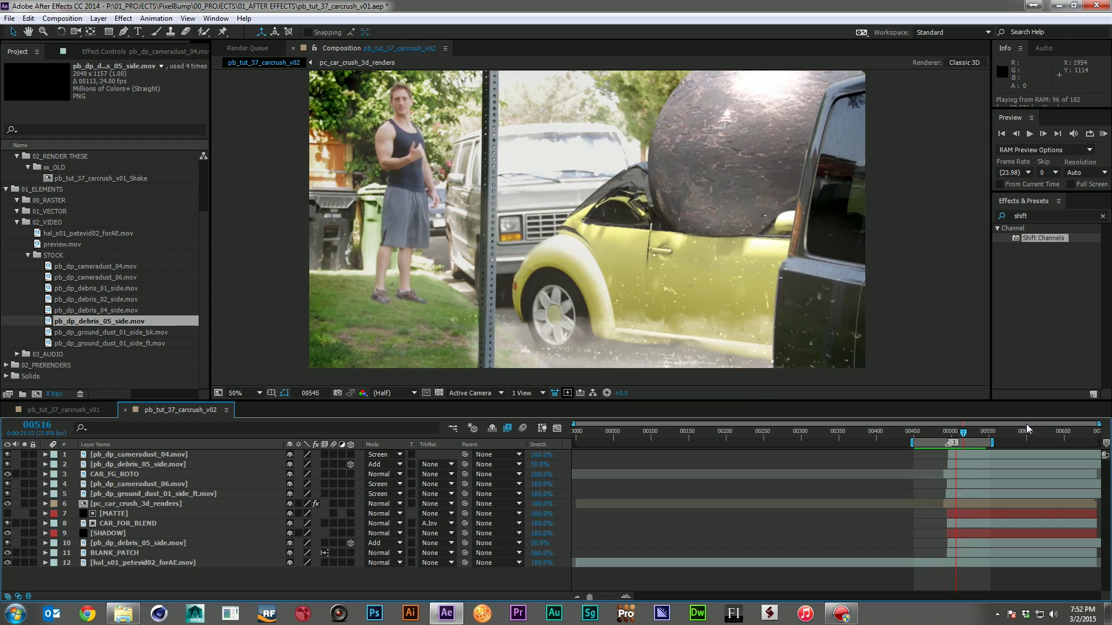
pyautogui.press('space')
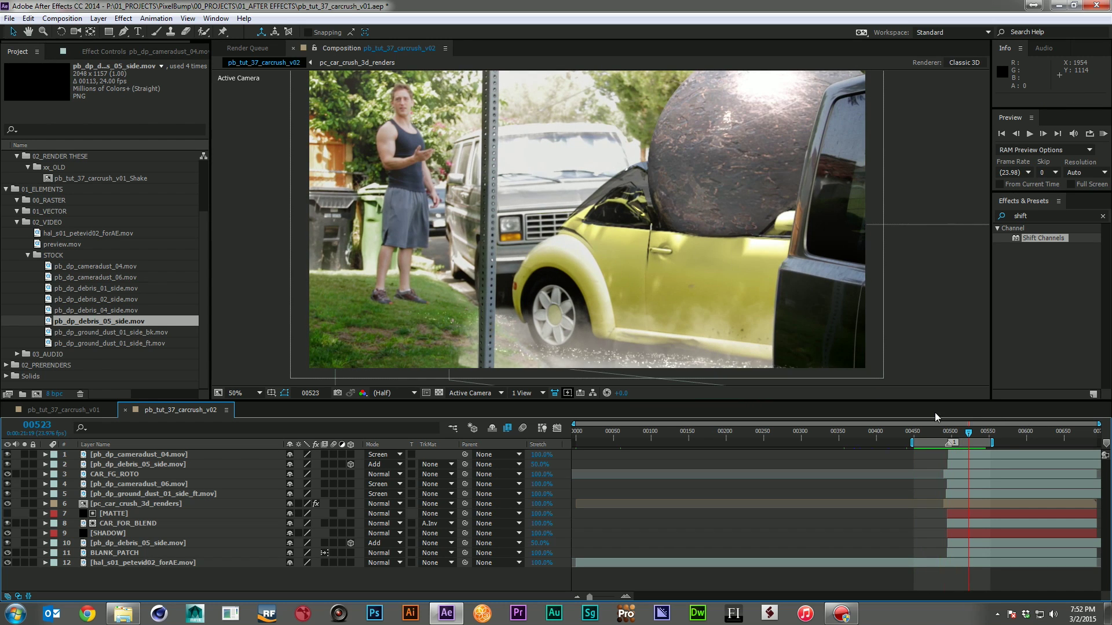
pyautogui.moveTo(971, 435); pyautogui.dragTo(984, 435)
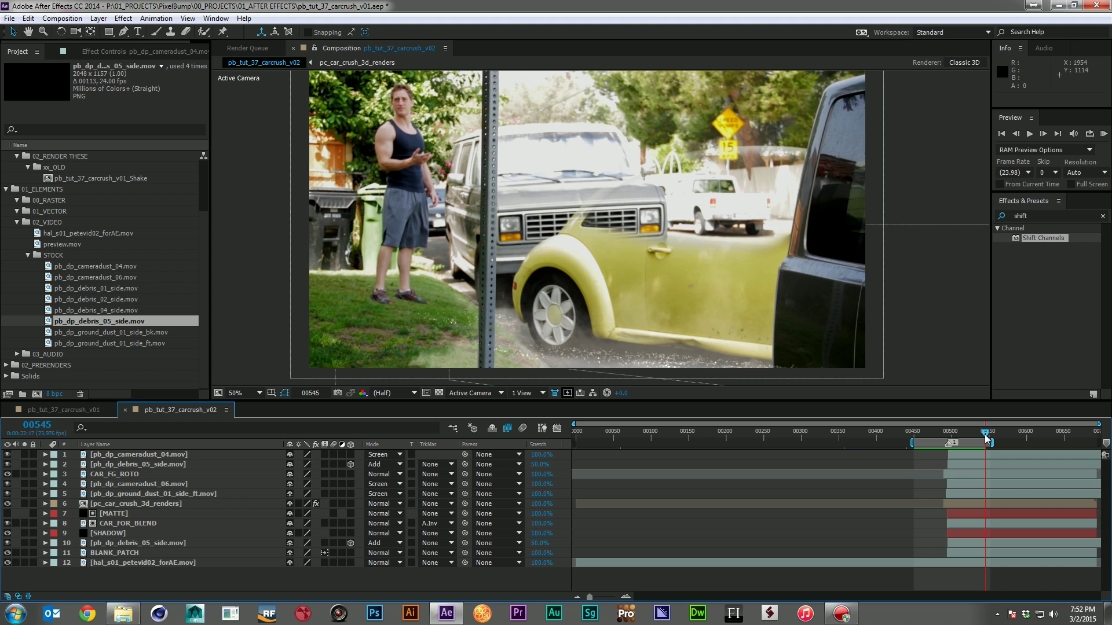
pyautogui.press('pageup')
pyautogui.press('pageup')
pyautogui.press('pagedown')
pyautogui.press('pageup')
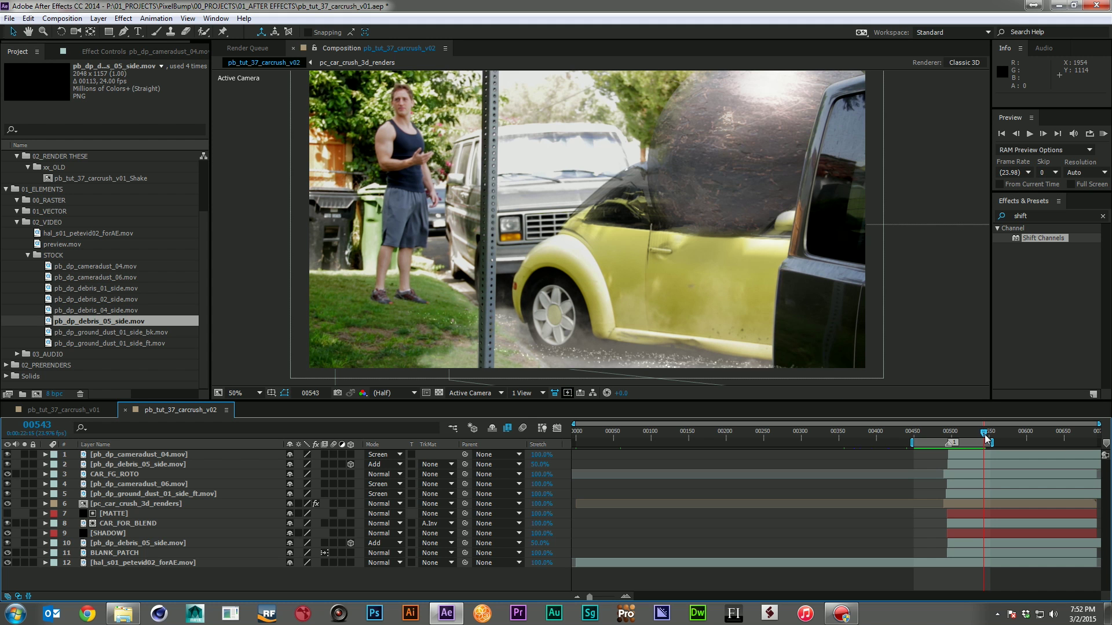
# Step: In pc_car_crush_3d_renders, time-remap the four render layers and extend them to the end, checking frame 551 in the main composition
pyautogui.doubleClick(955, 502)
pyautogui.click(831, 486)
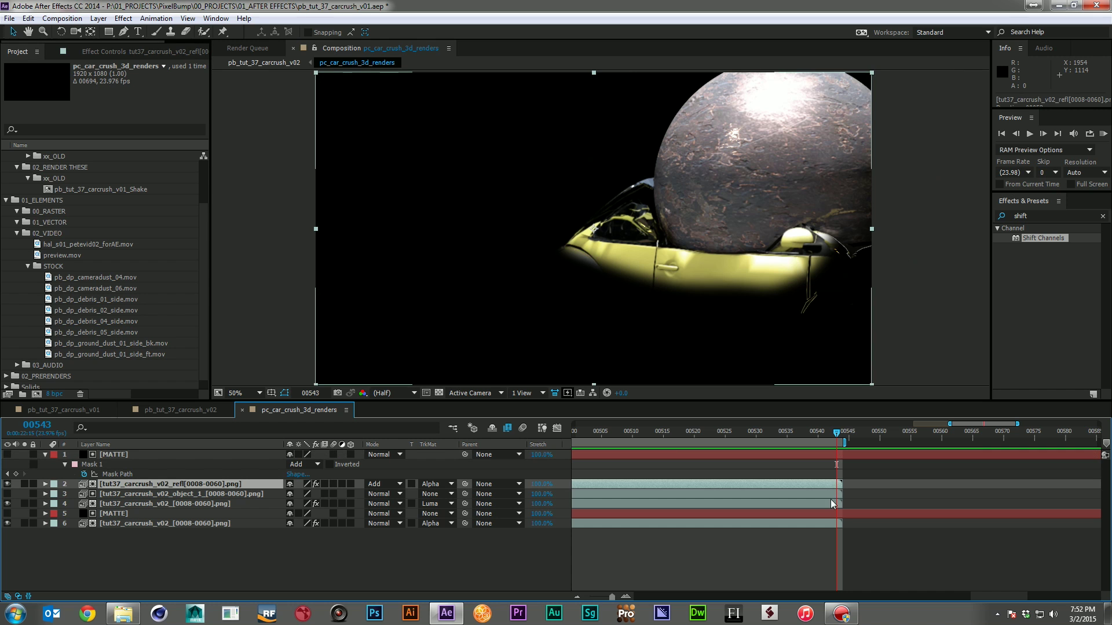
pyautogui.keyDown('shift'); pyautogui.click(829, 501); pyautogui.keyUp('shift')
pyautogui.keyDown('ctrl'); pyautogui.click(835, 522); pyautogui.keyUp('ctrl')
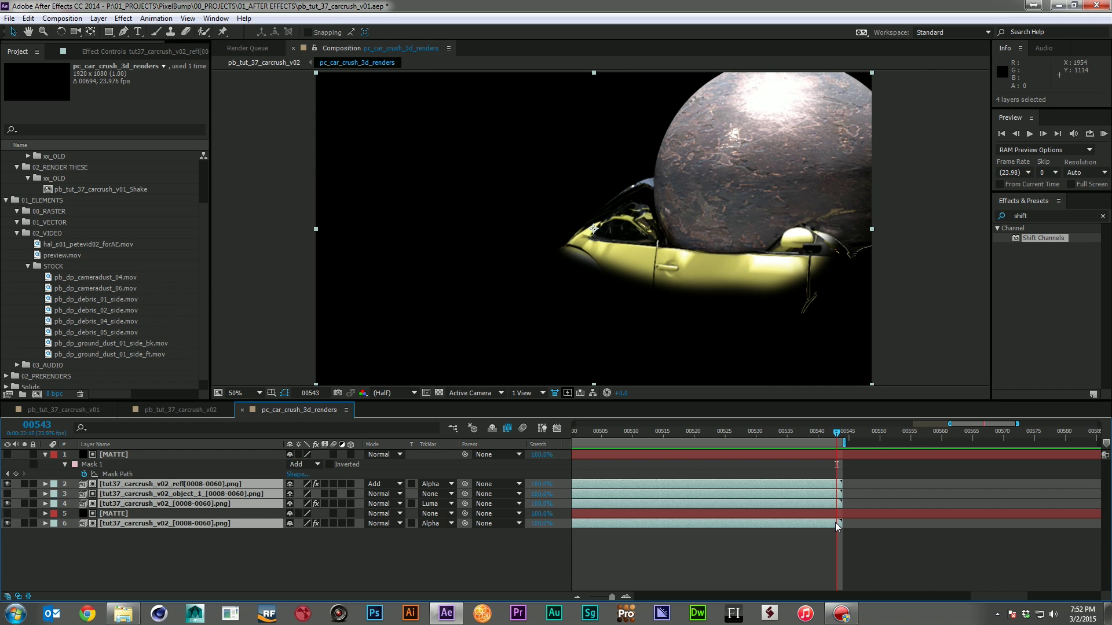
pyautogui.hotkey('ctrl', 'alt', 't')
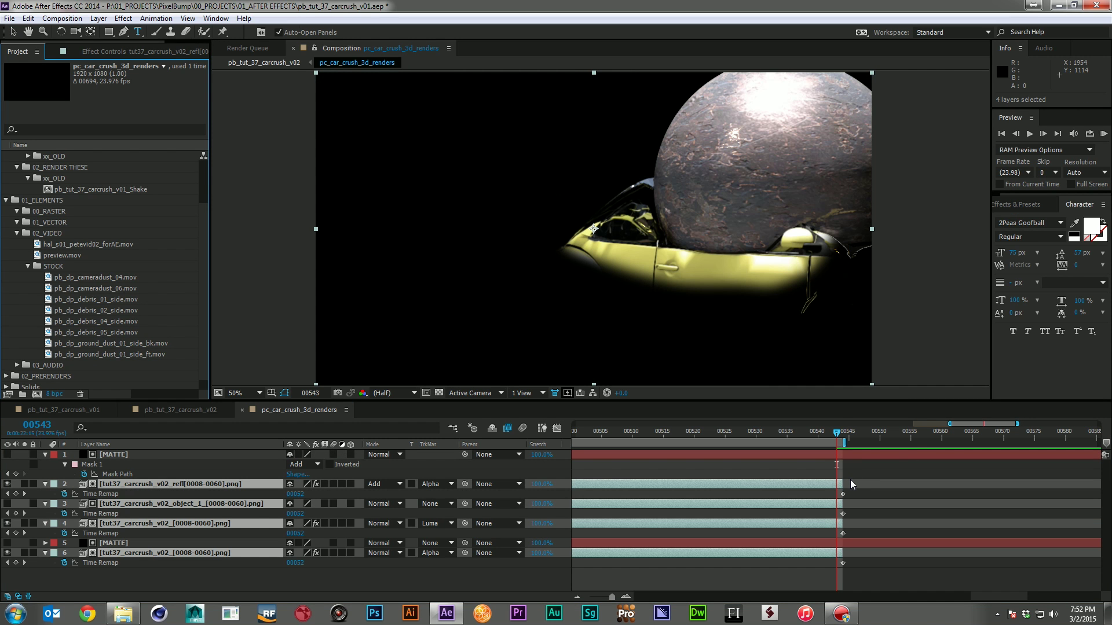
pyautogui.moveTo(839, 484); pyautogui.dragTo(1094, 505)
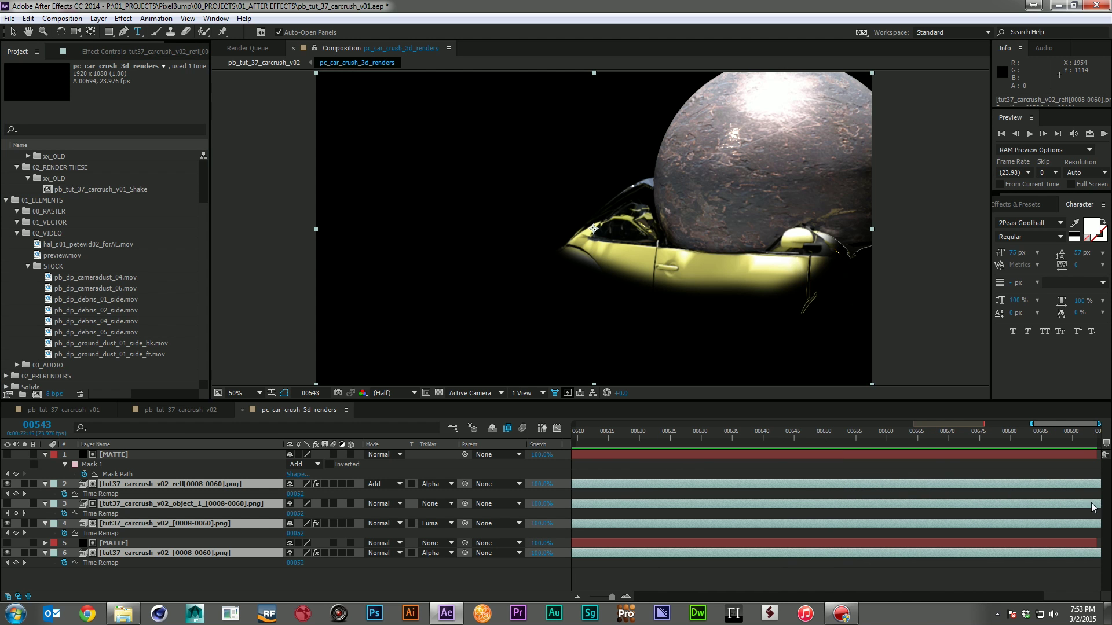
pyautogui.click(174, 409)
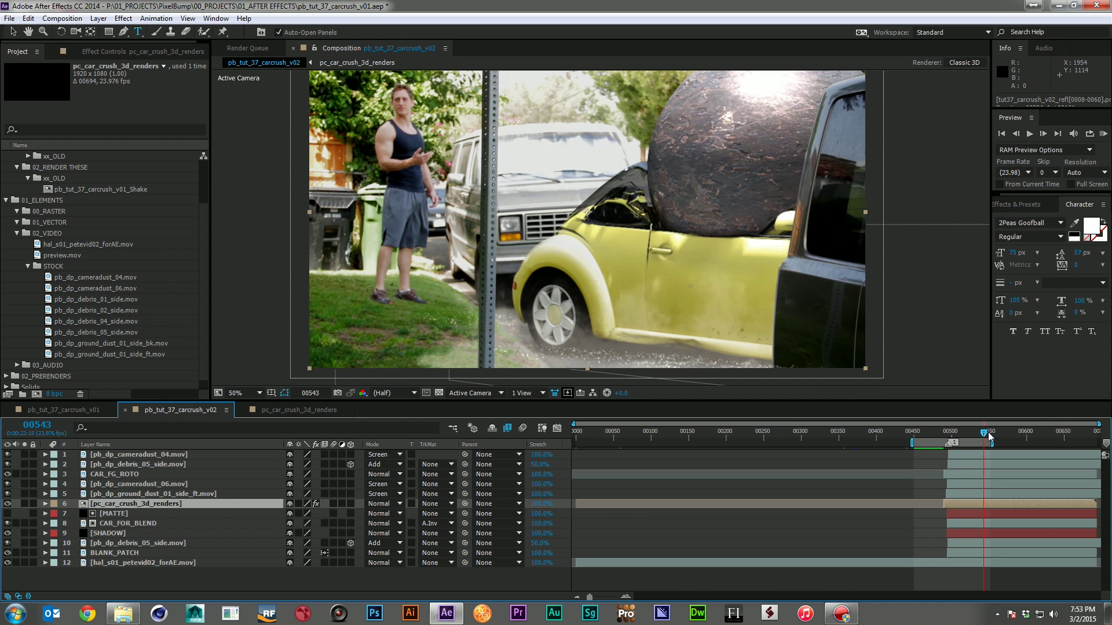
pyautogui.click(990, 433)
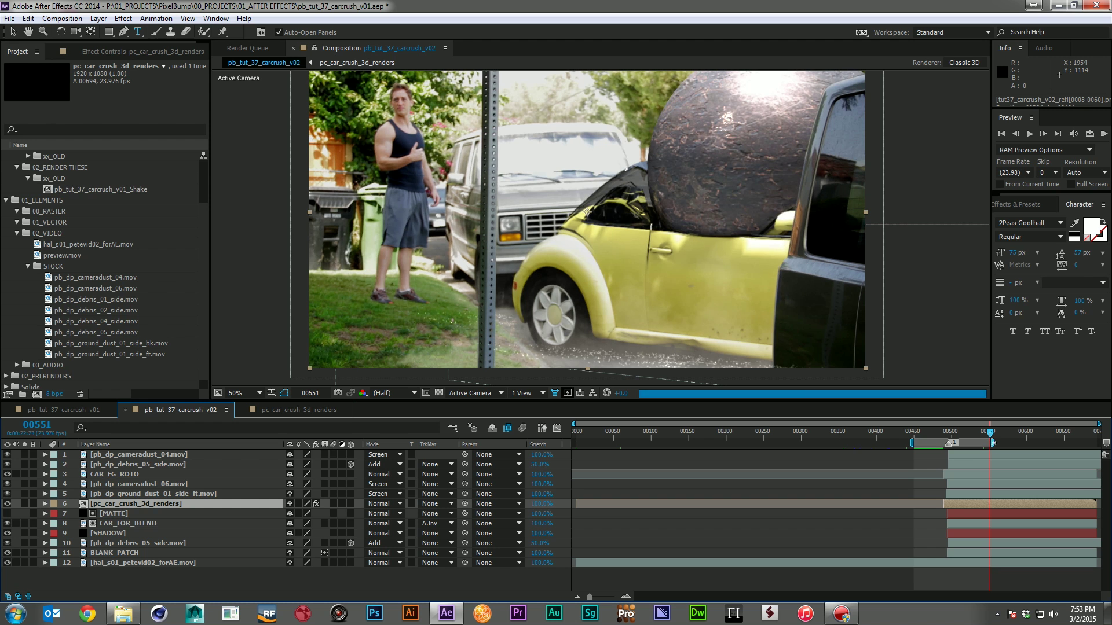
# Step: Preview the composite and shift the front ground dust layer one frame later so it starts at frame 494
pyautogui.press('KP_0')
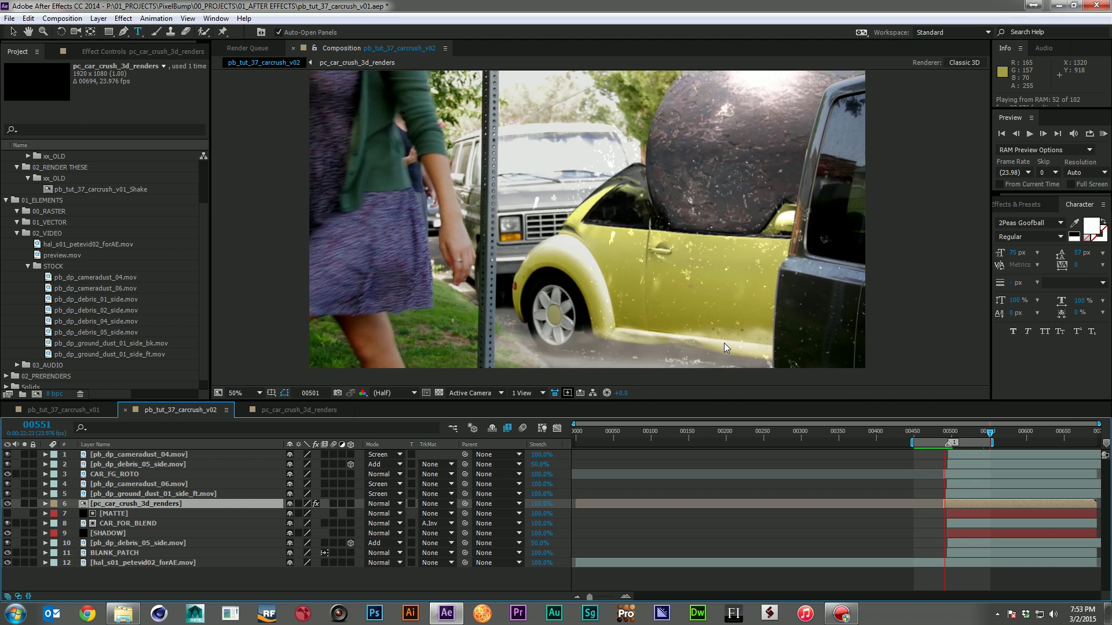
pyautogui.click(947, 434)
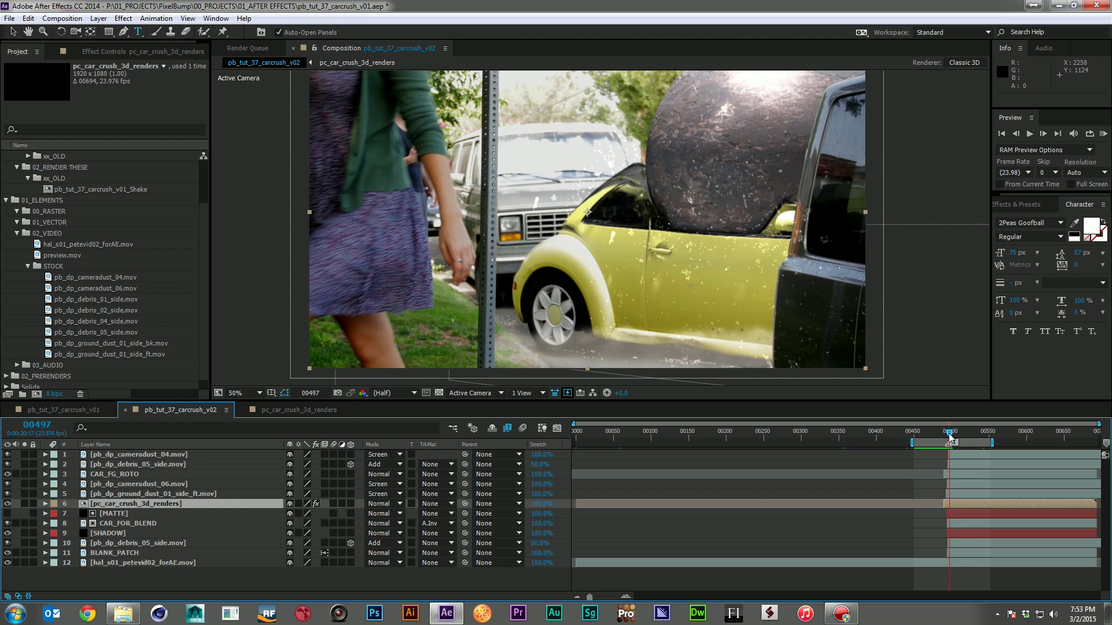
pyautogui.click(146, 494)
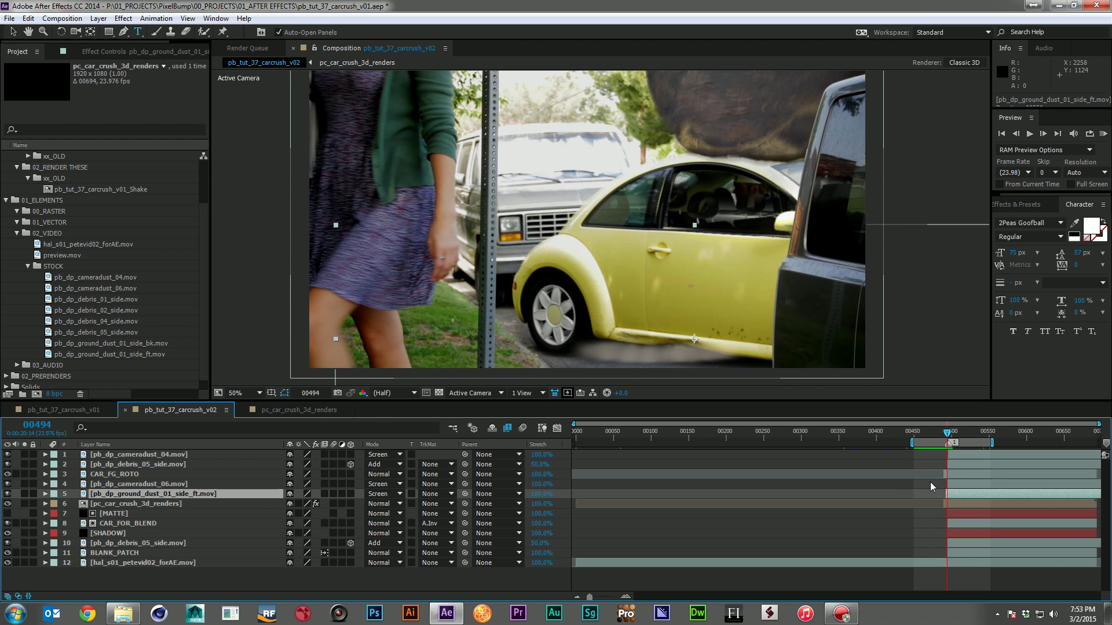
pyautogui.press('=')
pyautogui.press('=')
pyautogui.press('=')
pyautogui.press('=')
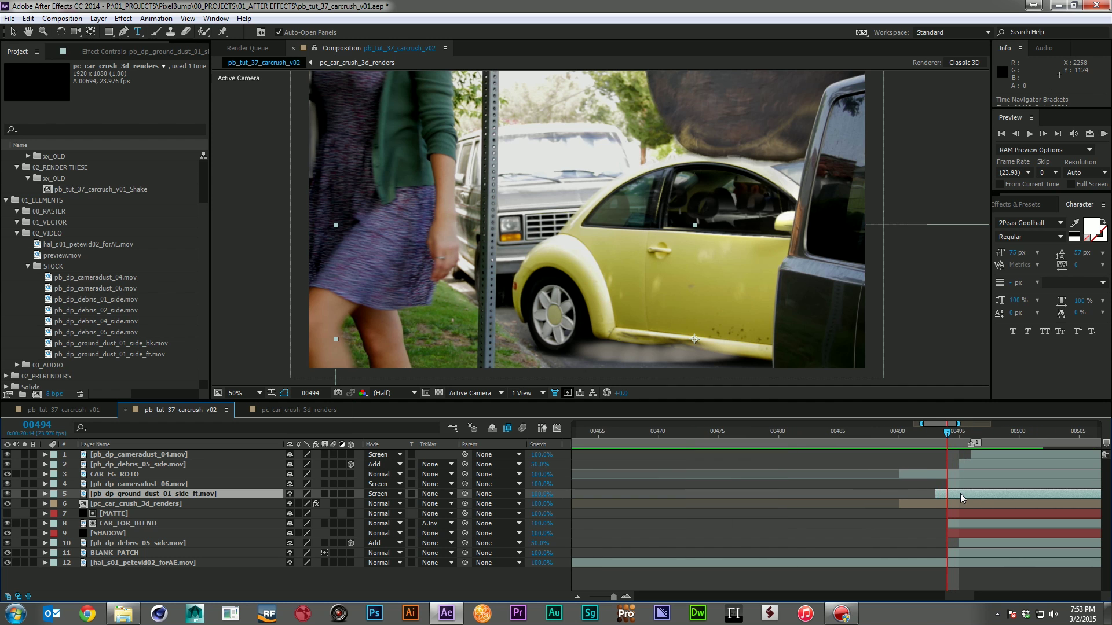
pyautogui.moveTo(960, 493); pyautogui.dragTo(967, 493)
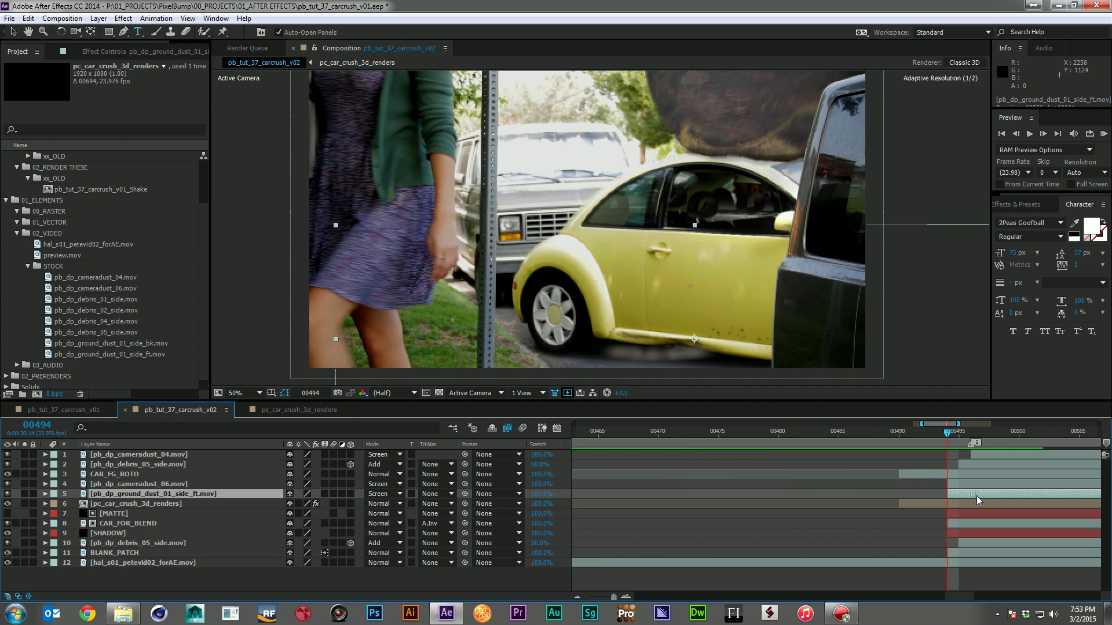
pyautogui.press('-')
pyautogui.press('-')
pyautogui.press('-')
pyautogui.press('-')
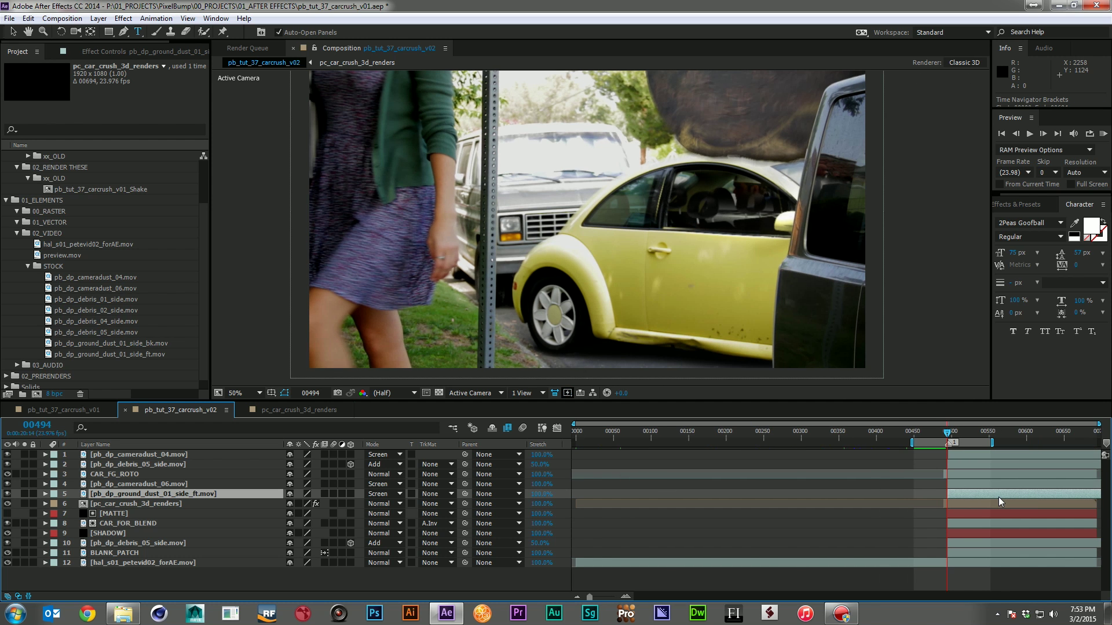
# Step: Preview the composite, stop at frame 518, and examine the pb_dp_debris_04_side.mov footage on its own
pyautogui.press('KP_0')
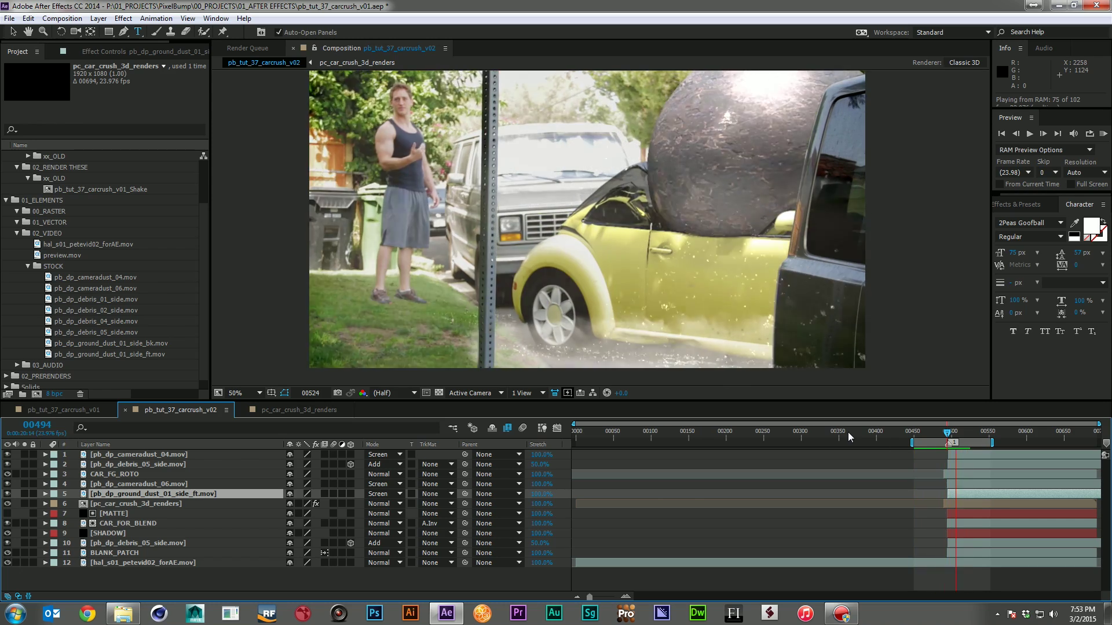
pyautogui.press('space')
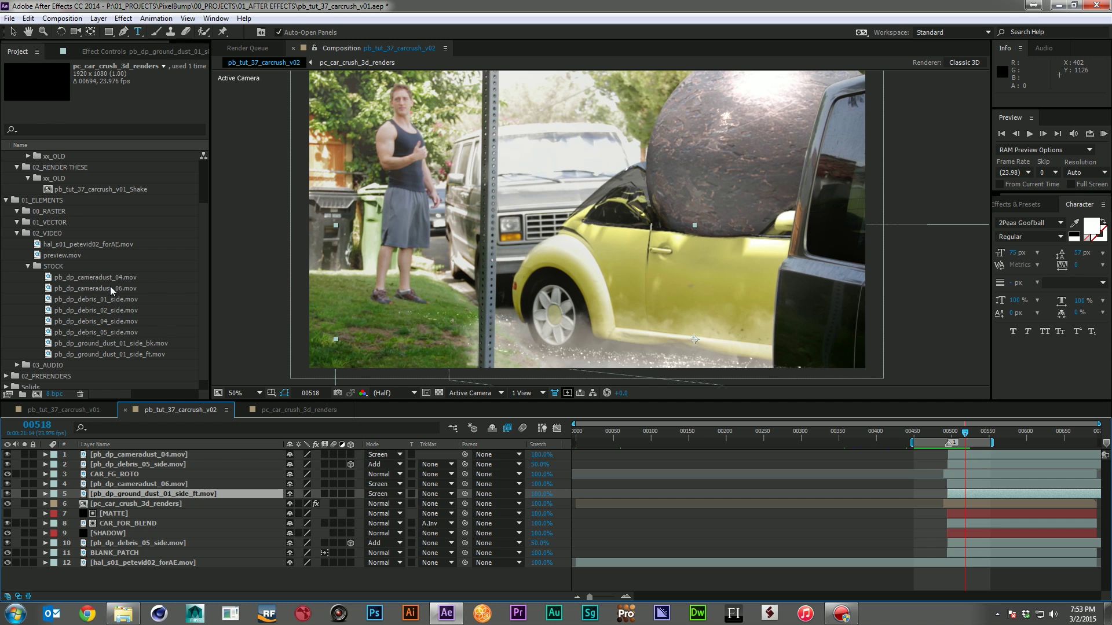
pyautogui.click(92, 322)
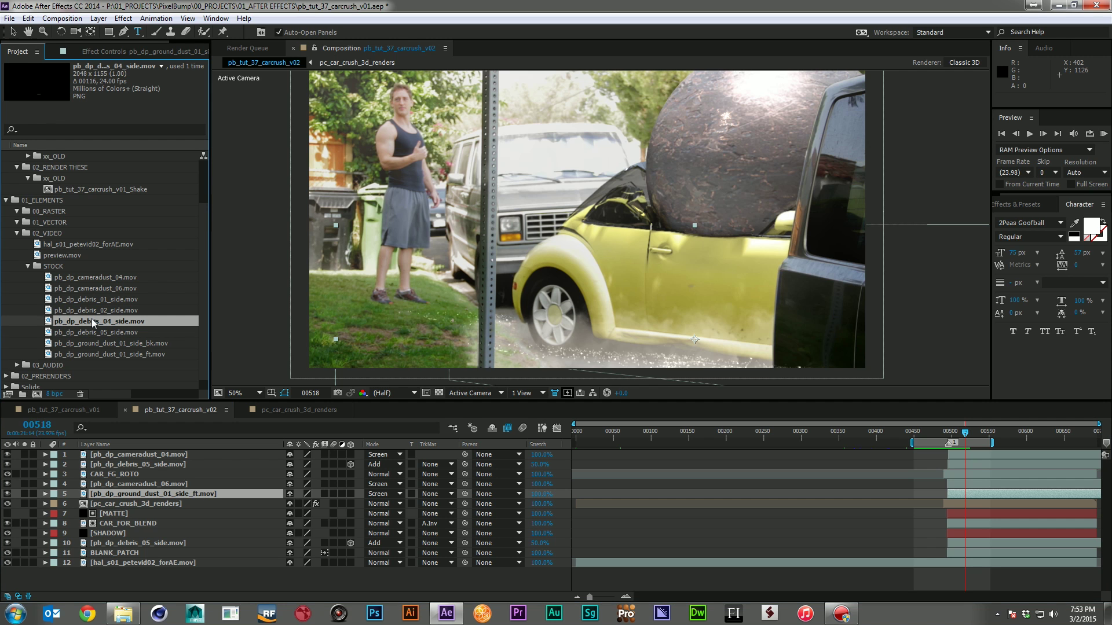
pyautogui.doubleClick(92, 322)
pyautogui.moveTo(412, 366); pyautogui.dragTo(669, 334)
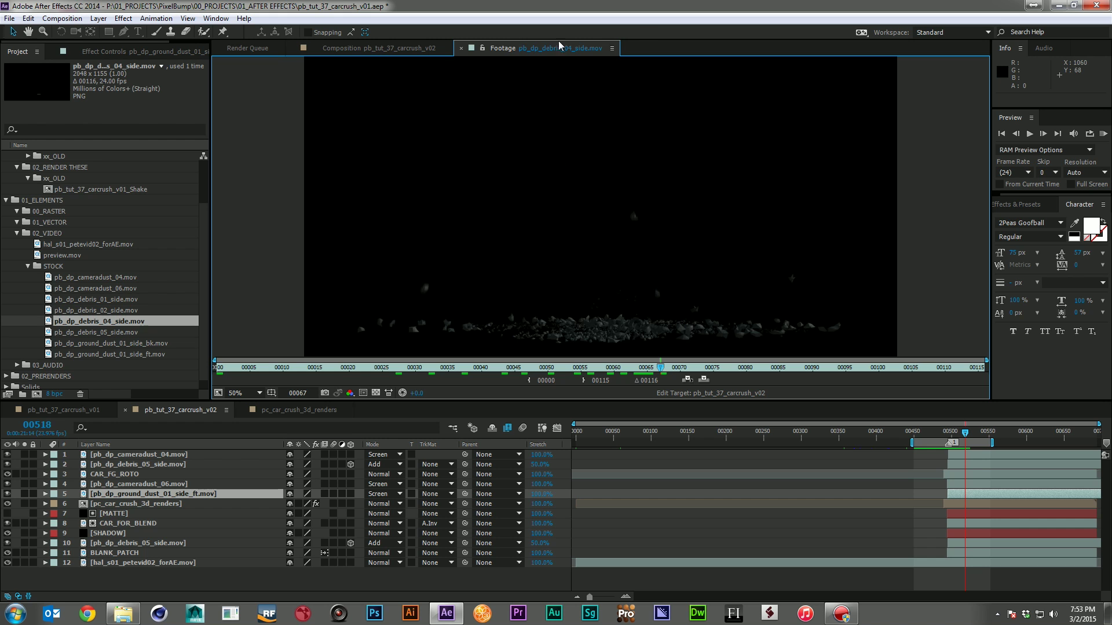
pyautogui.click(461, 48)
# Step: Add pb_dp_debris_04_side.mov directly above CAR_FG_ROTO and shift it in time to overlap the car's impact
pyautogui.moveTo(108, 319); pyautogui.dragTo(165, 468)
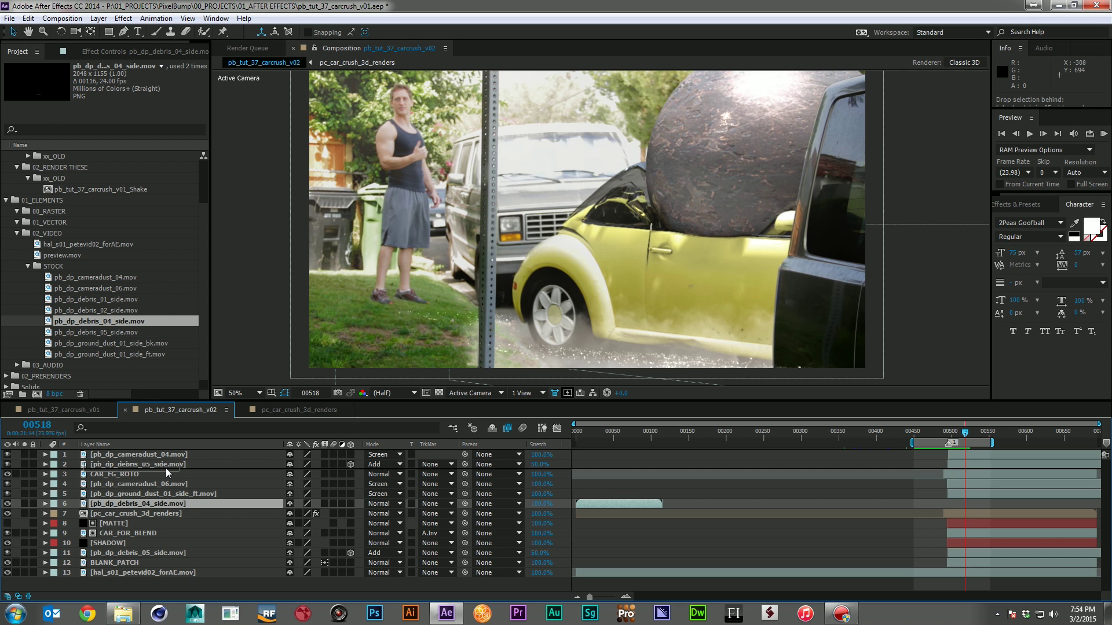
pyautogui.moveTo(166, 467); pyautogui.dragTo(166, 467)
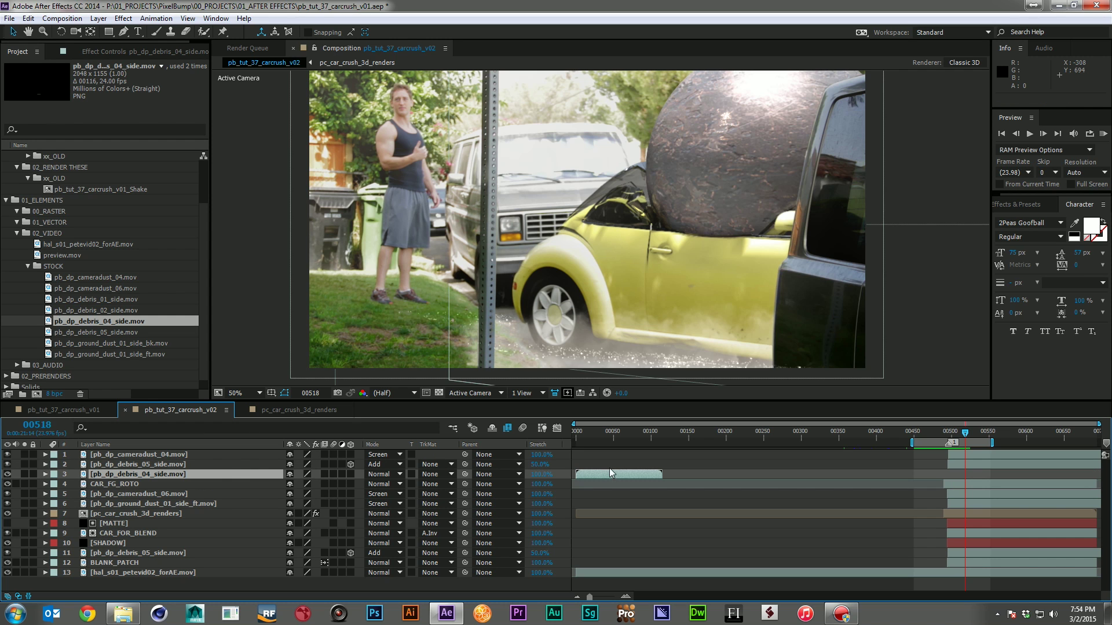
pyautogui.moveTo(610, 478); pyautogui.dragTo(991, 479)
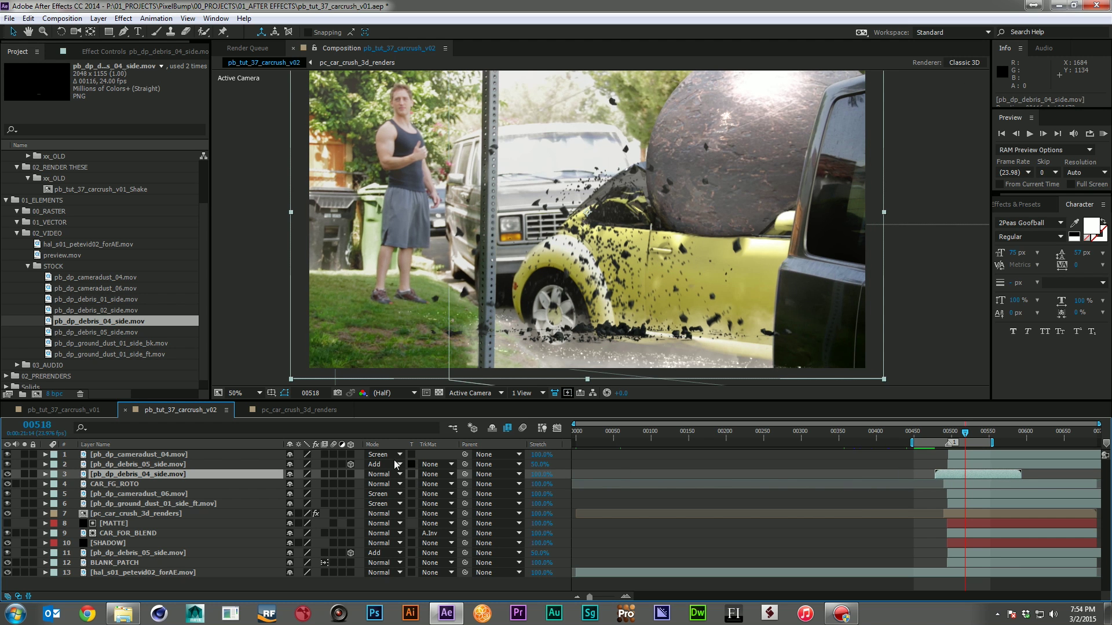
# Step: Time-stretch the pb_dp_debris_04_side.mov layer to 50%, enable time remapping, and extend it to the composition's end
pyautogui.click(544, 474)
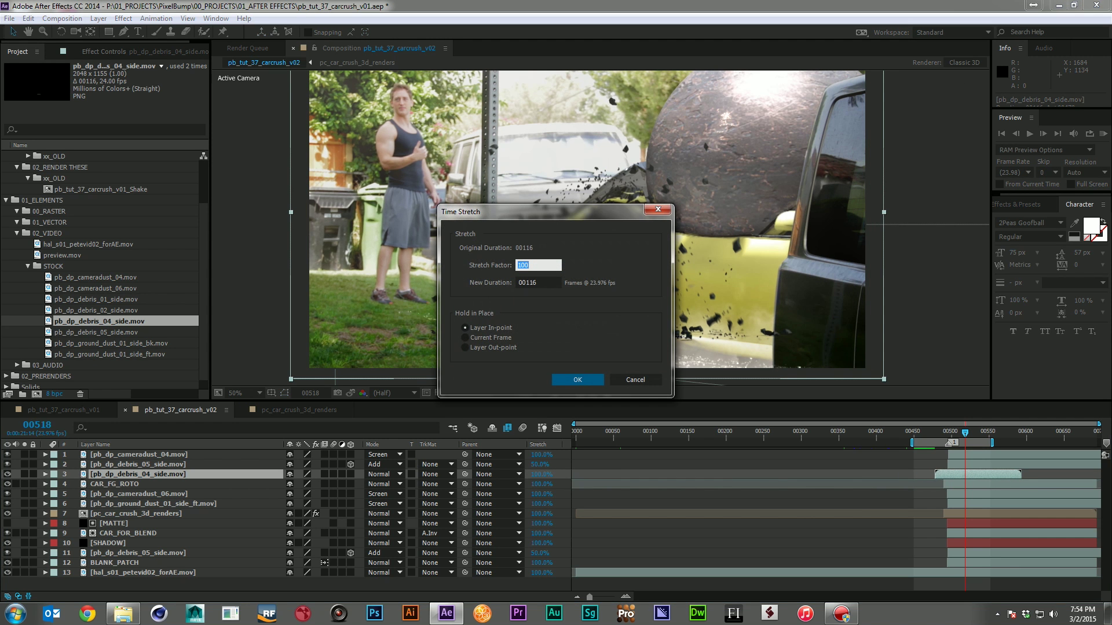
pyautogui.press('Return')
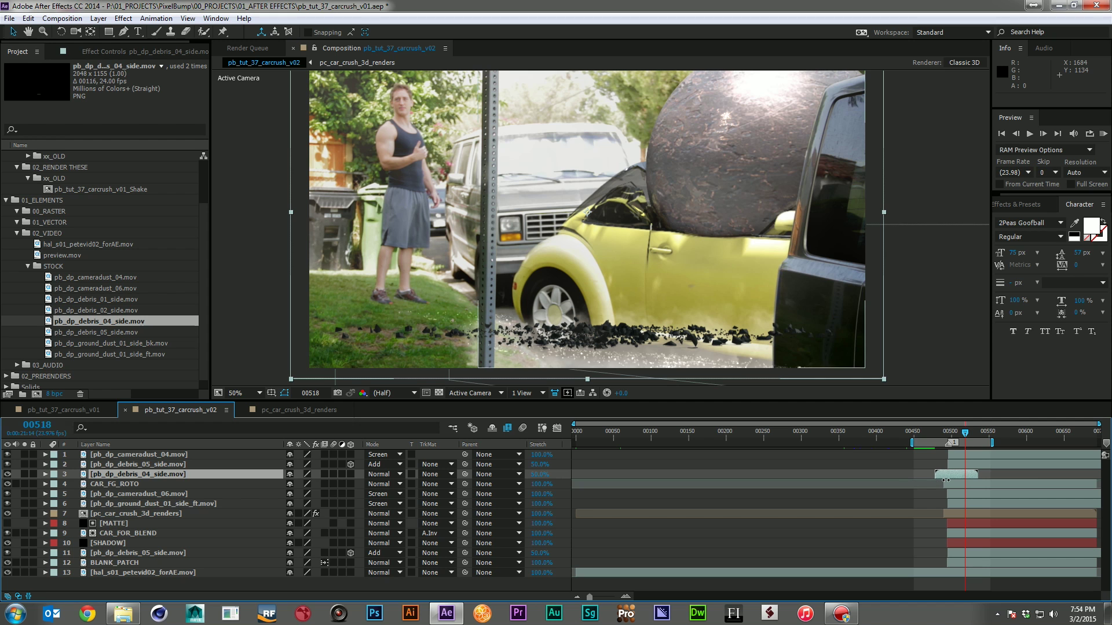
pyautogui.hotkey('ctrl', 'alt', 't')
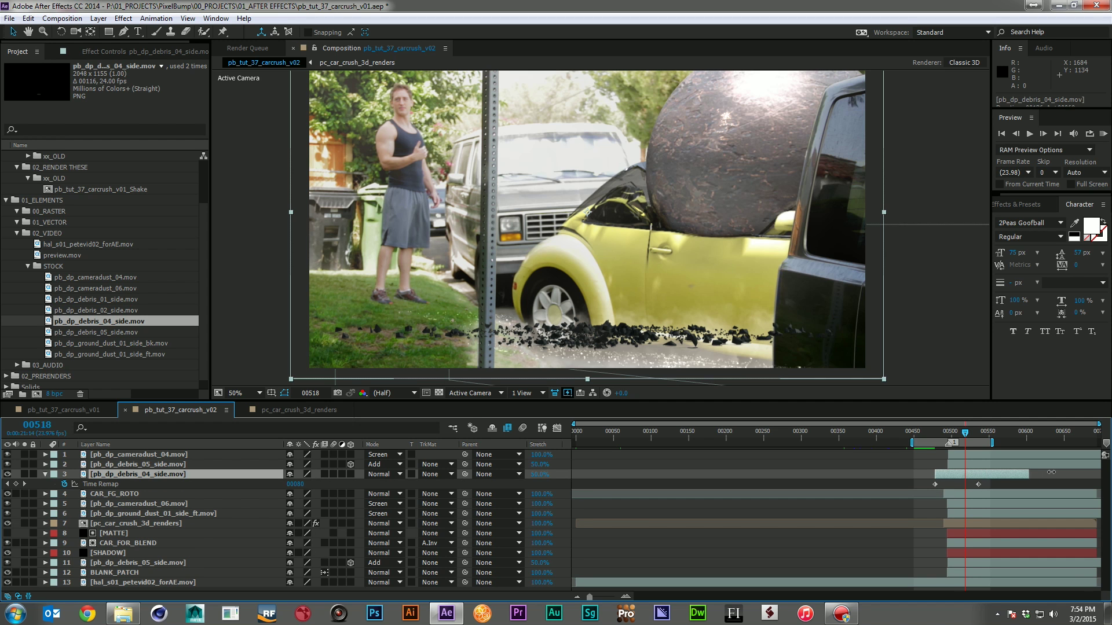
pyautogui.moveTo(961, 478); pyautogui.dragTo(973, 480)
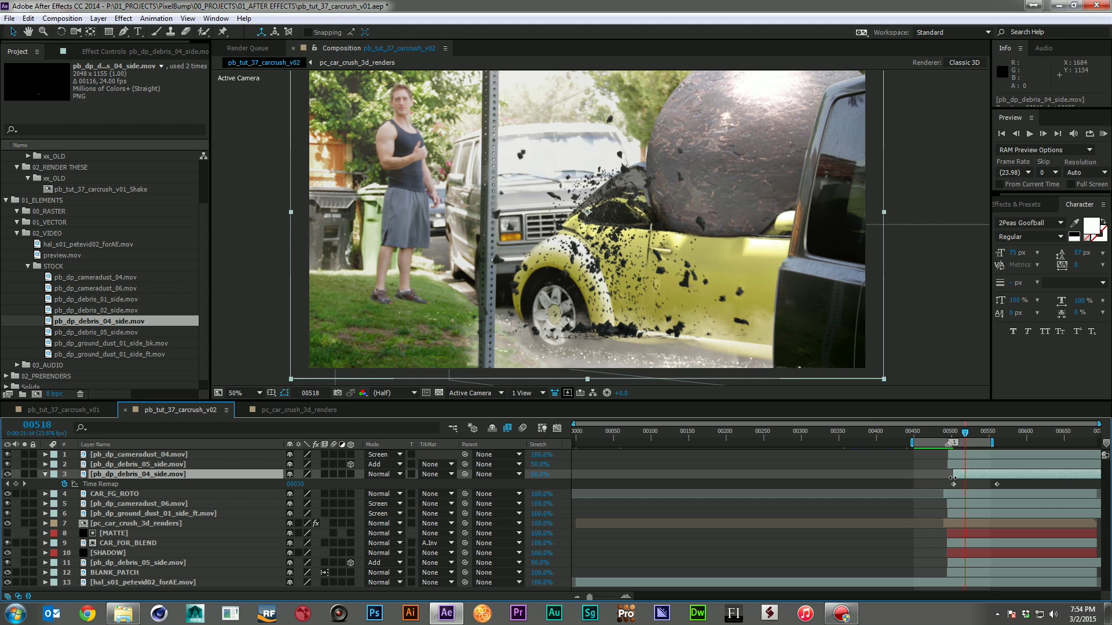
# Step: Trim the opening frames off the pb_dp_debris_04_side.mov layer and slide it to start at frame 496
pyautogui.moveTo(953, 479); pyautogui.dragTo(965, 479)
pyautogui.click(945, 438)
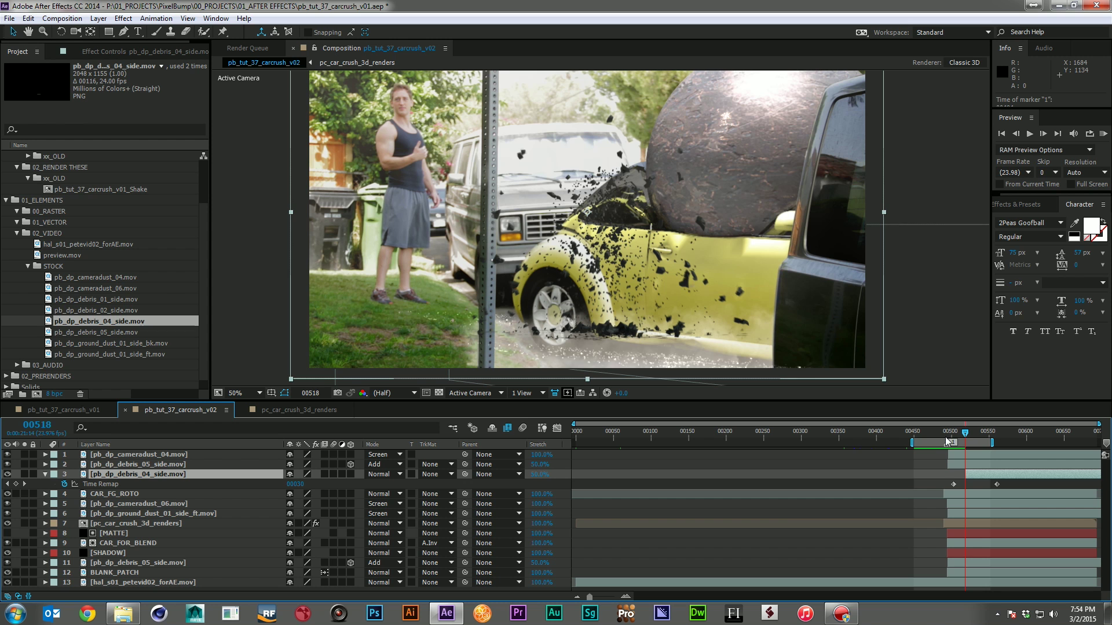
pyautogui.click(953, 436)
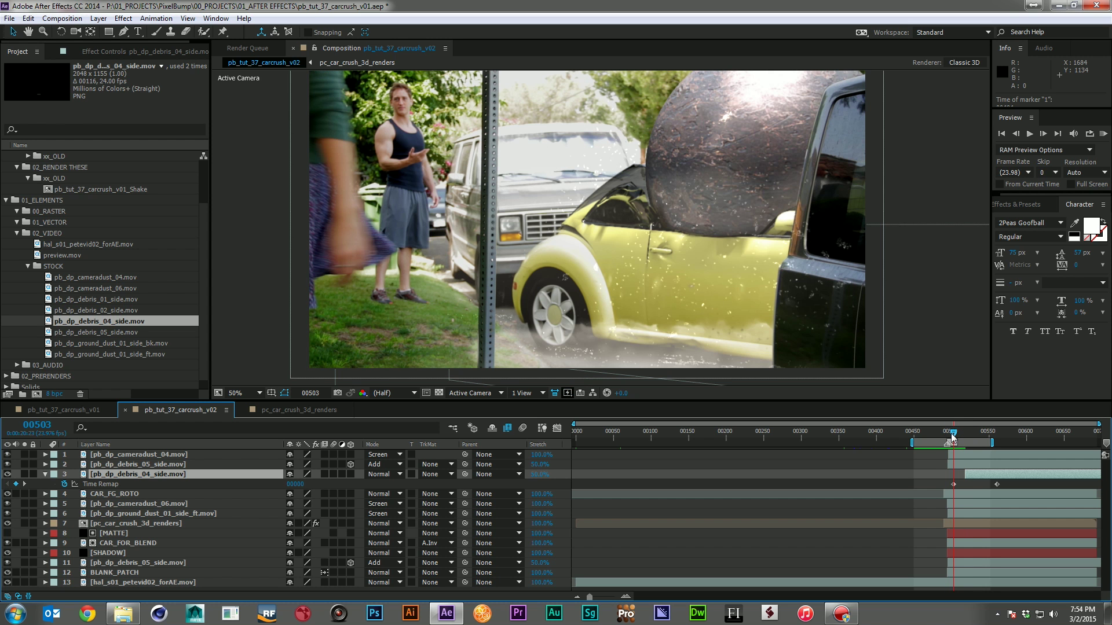
pyautogui.press('pageup')
pyautogui.press('pageup')
pyautogui.press('pageup')
pyautogui.press('pageup')
pyautogui.press('pageup')
pyautogui.press('pageup')
pyautogui.press('pageup')
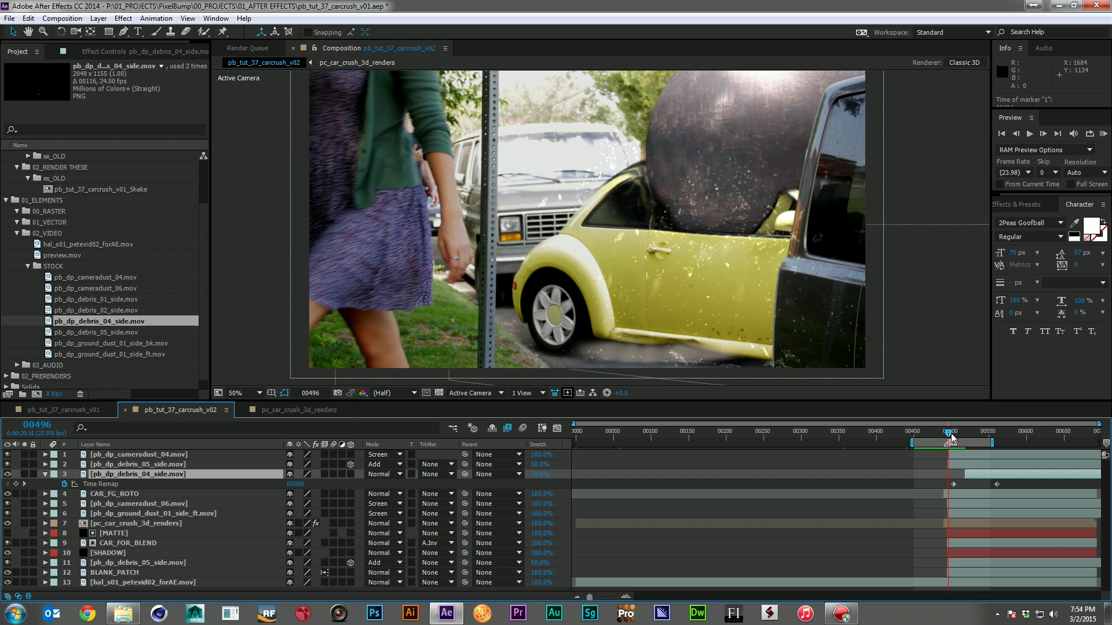
pyautogui.moveTo(982, 474); pyautogui.dragTo(971, 475)
# Step: Reposition the pb_dp_debris_04_side.mov debris over the car door, make the layer 3D, and set its Y Rotation to about 13°
pyautogui.moveTo(645, 311); pyautogui.dragTo(706, 333)
pyautogui.press('r')
pyautogui.click(350, 474)
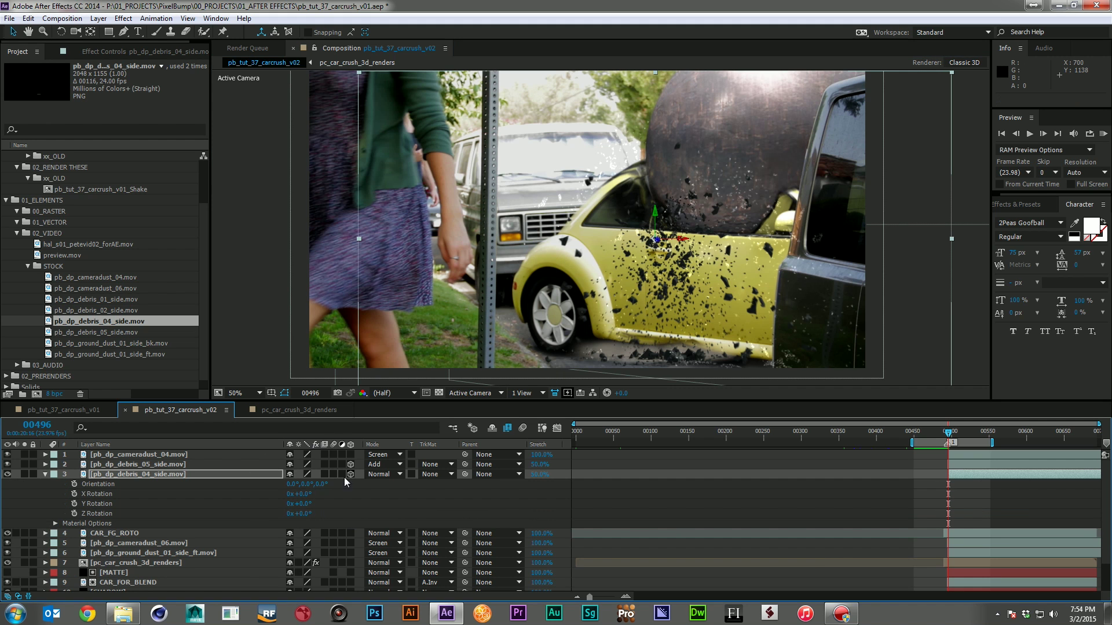
pyautogui.moveTo(304, 504); pyautogui.dragTo(317, 504)
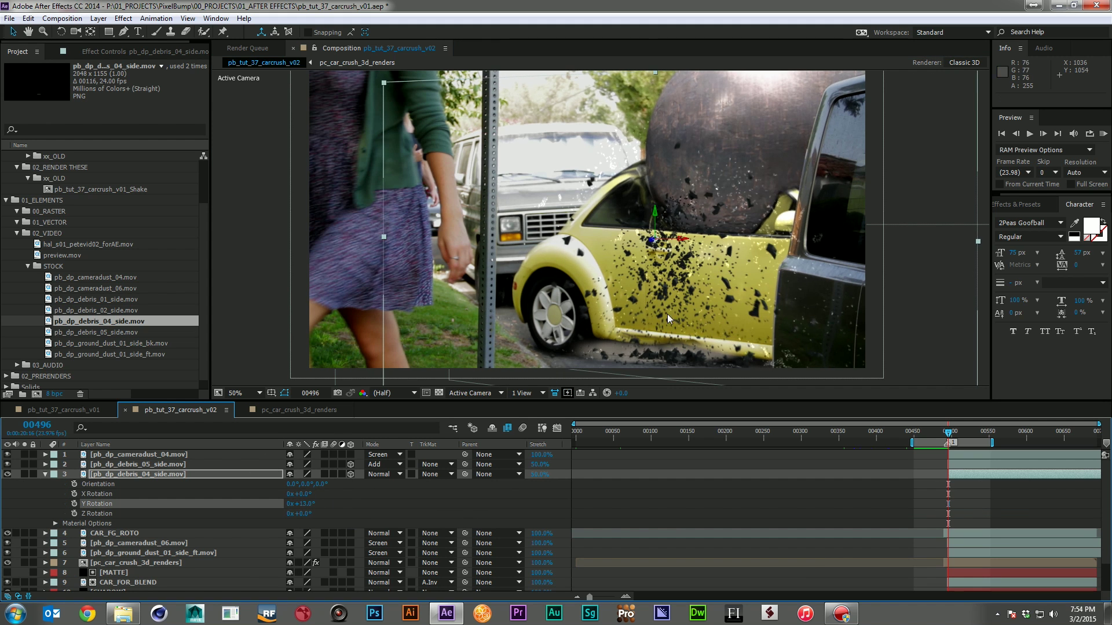
# Step: Scale the pb_dp_debris_04_side.mov layer to about 113% and reposition its debris under the ball's impact
pyautogui.press('s')
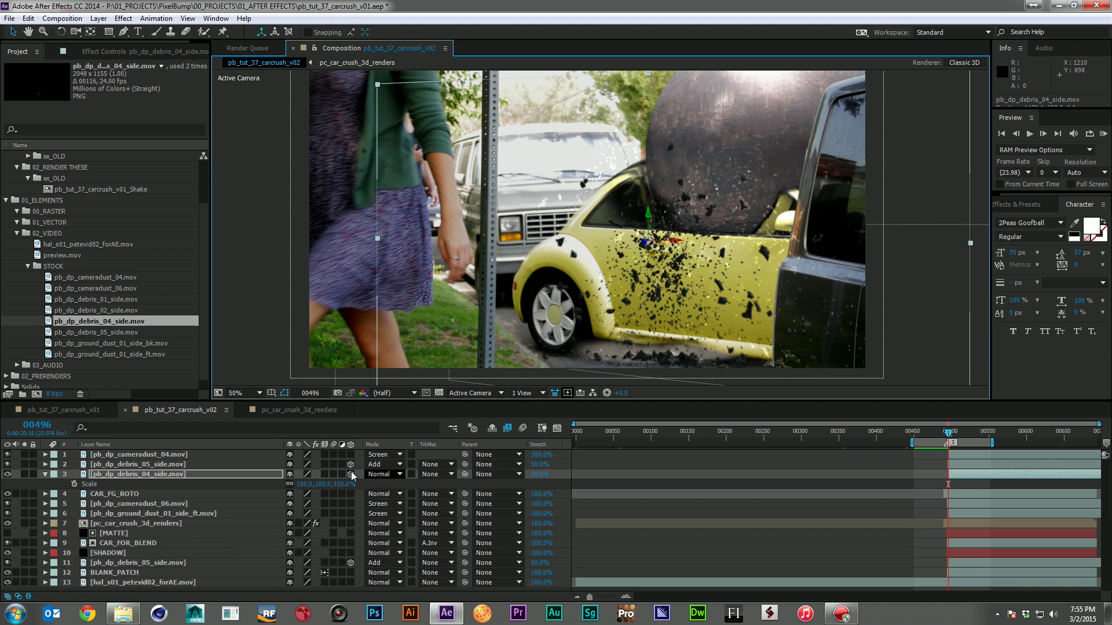
pyautogui.moveTo(346, 484); pyautogui.dragTo(355, 485)
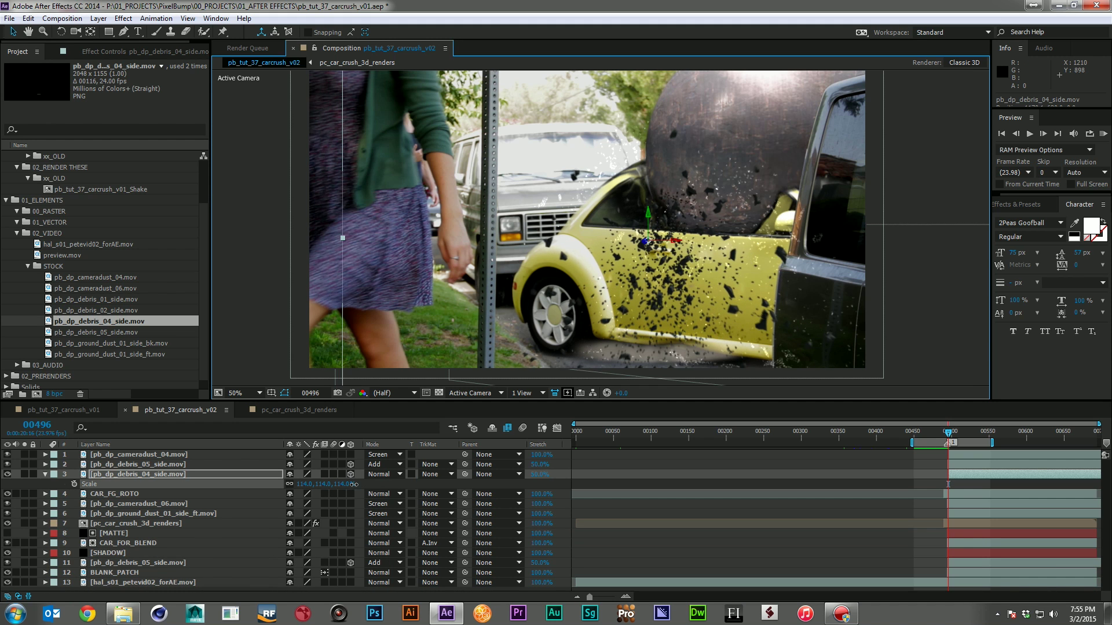
pyautogui.moveTo(621, 301); pyautogui.dragTo(651, 280)
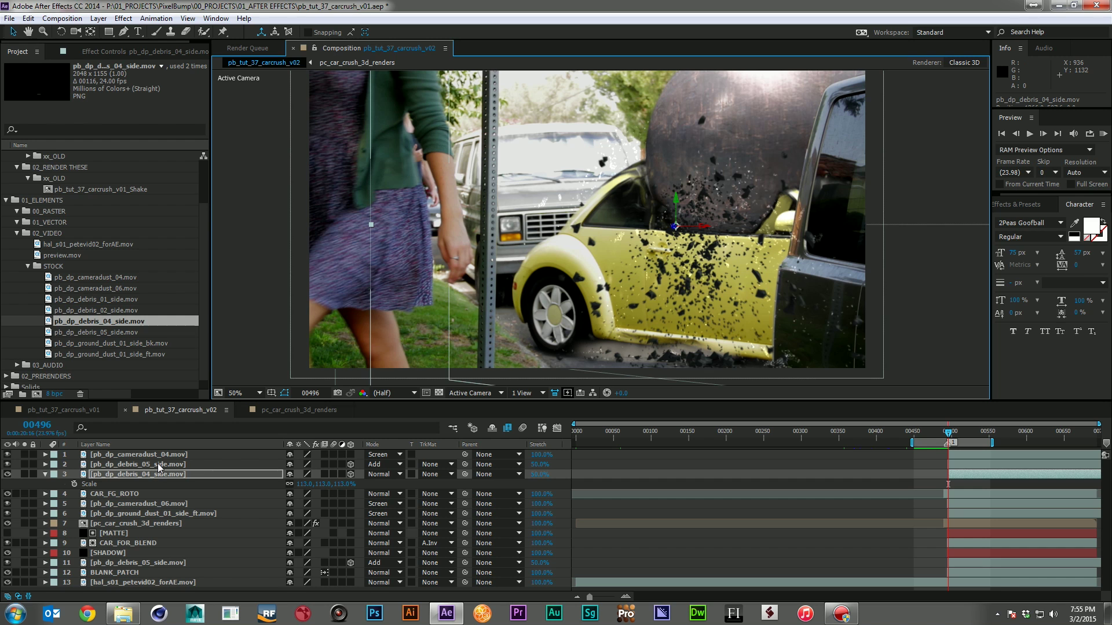
# Step: Move the upper pb_dp_debris_05_side.mov and pb_dp_debris_04_side.mov layers directly above pc_car_crush_3d_renders and preview the composite
pyautogui.keyDown('ctrl'); pyautogui.click(160, 466); pyautogui.keyUp('ctrl')
pyautogui.moveTo(156, 476); pyautogui.dragTo(299, 493)
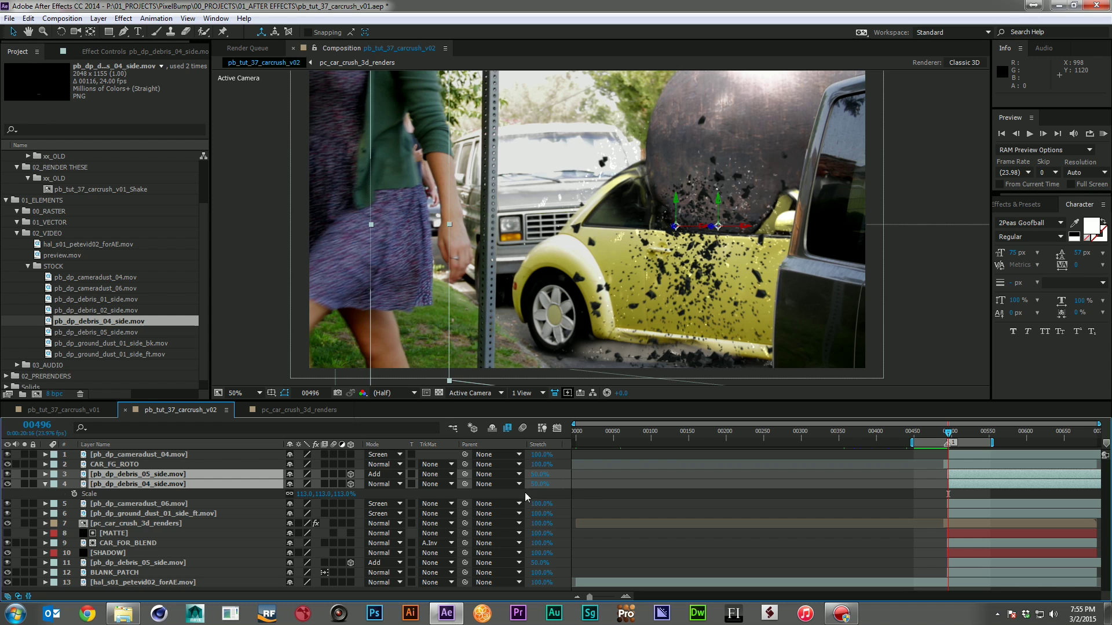
pyautogui.moveTo(130, 485); pyautogui.dragTo(142, 521)
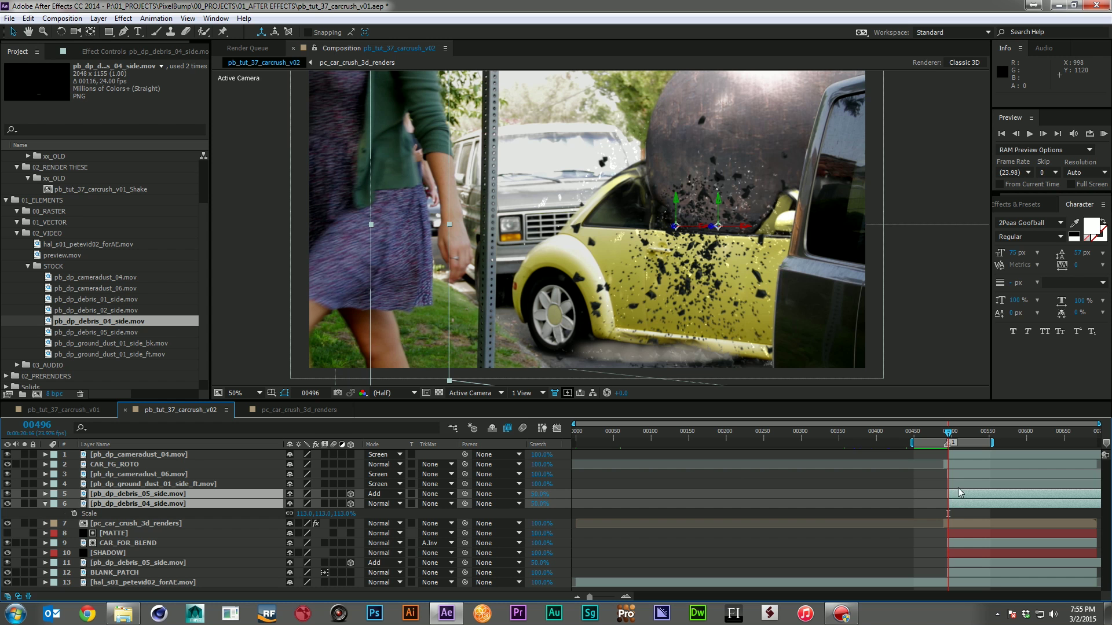
pyautogui.press('KP_0')
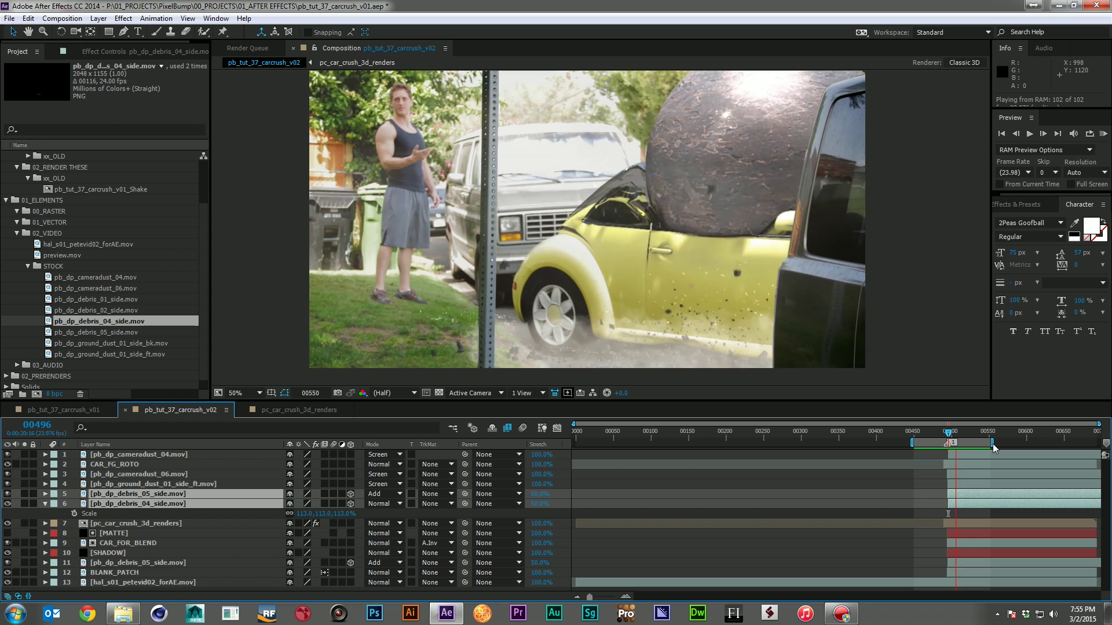
pyautogui.press('space')
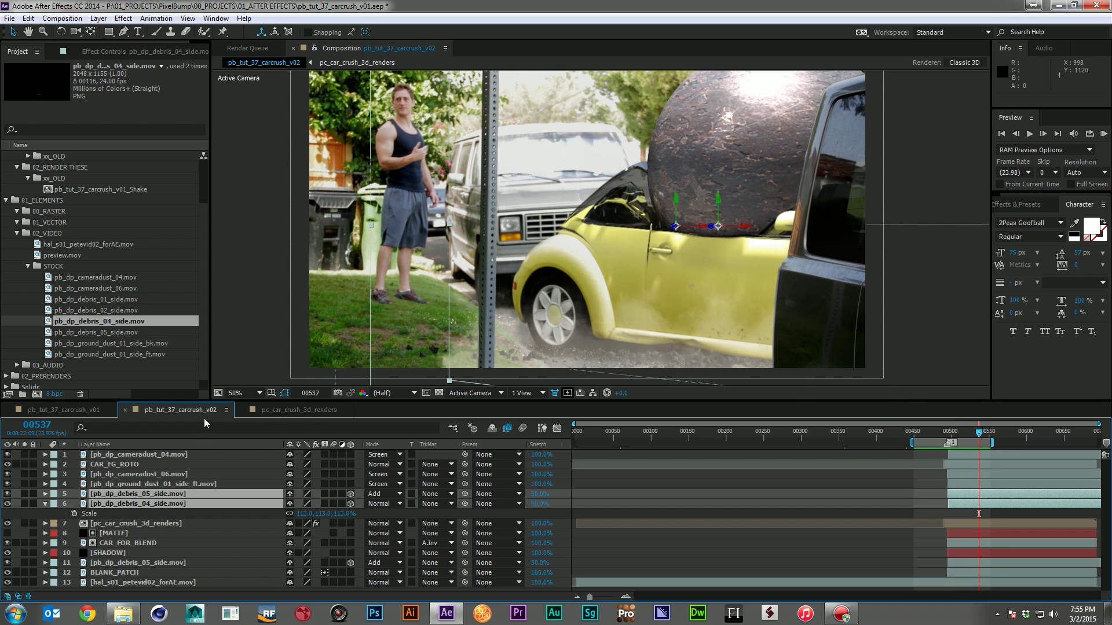
# Step: Collapse the debris layer's properties and pre-compose all layers into a composition named pc_car_crush_working
pyautogui.press('F2')
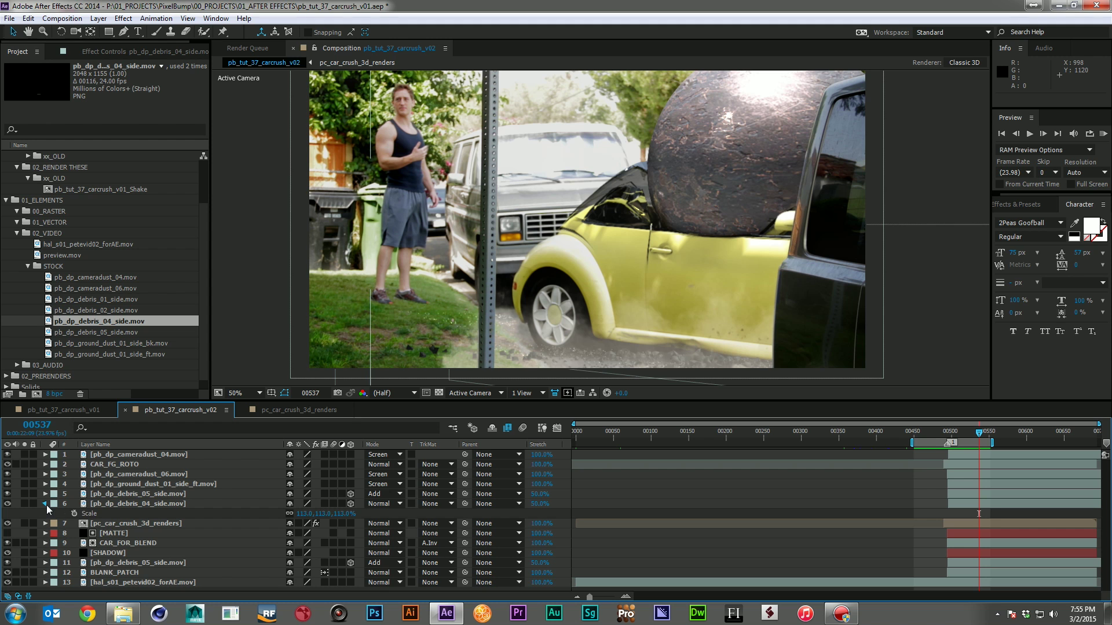
pyautogui.click(45, 504)
pyautogui.hotkey('ctrl', 'a')
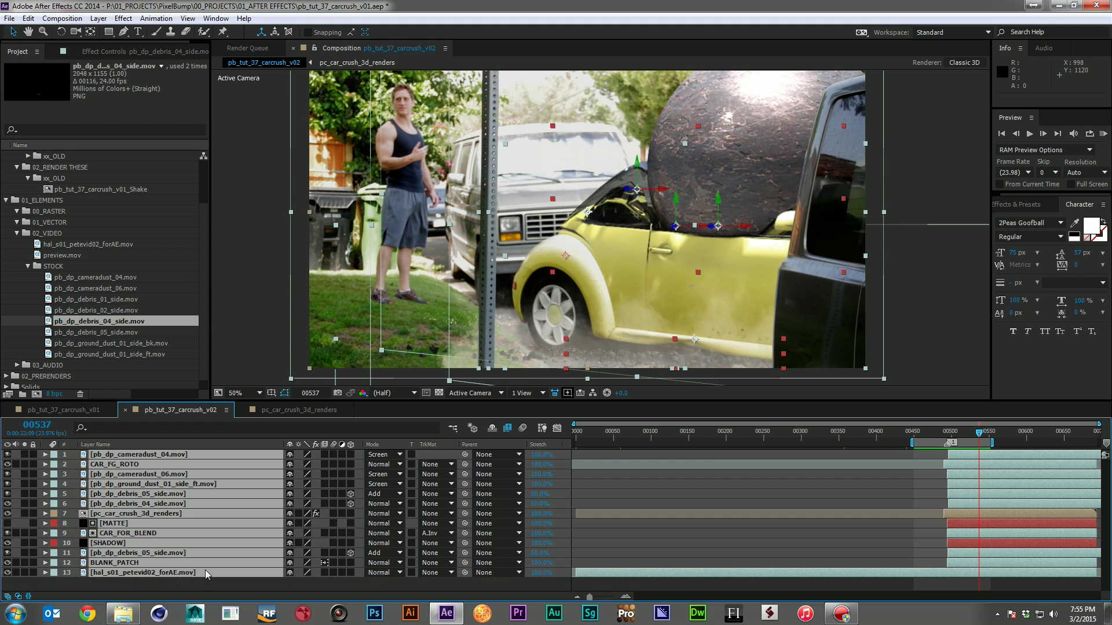
pyautogui.hotkey('ctrl', 'shift', 'c')
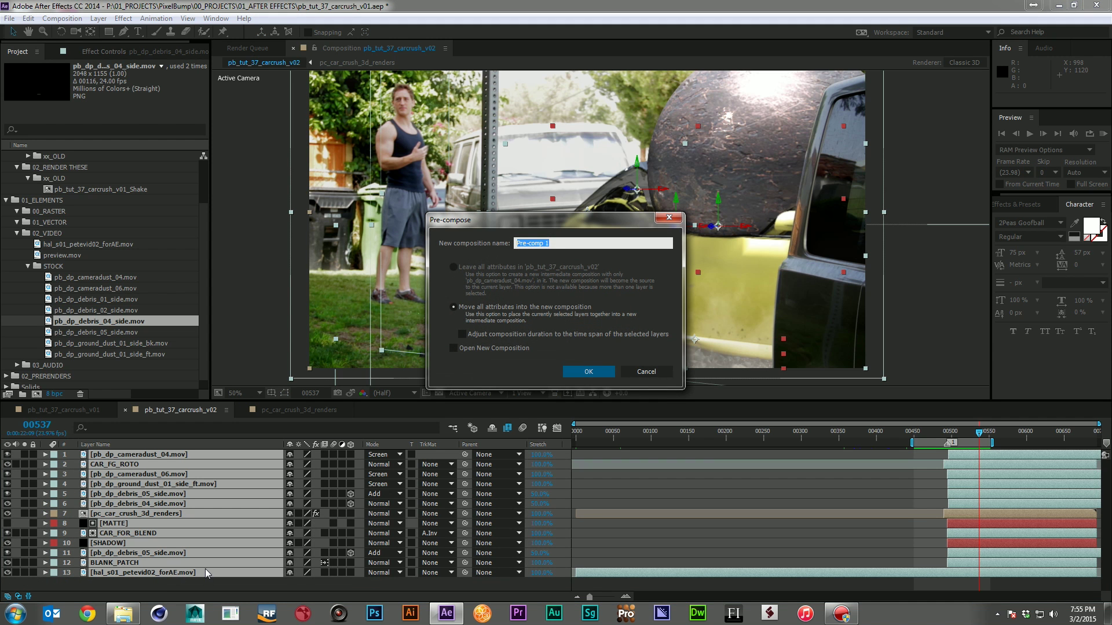
pyautogui.write('pc_car_crush_working')
pyautogui.press('Return')
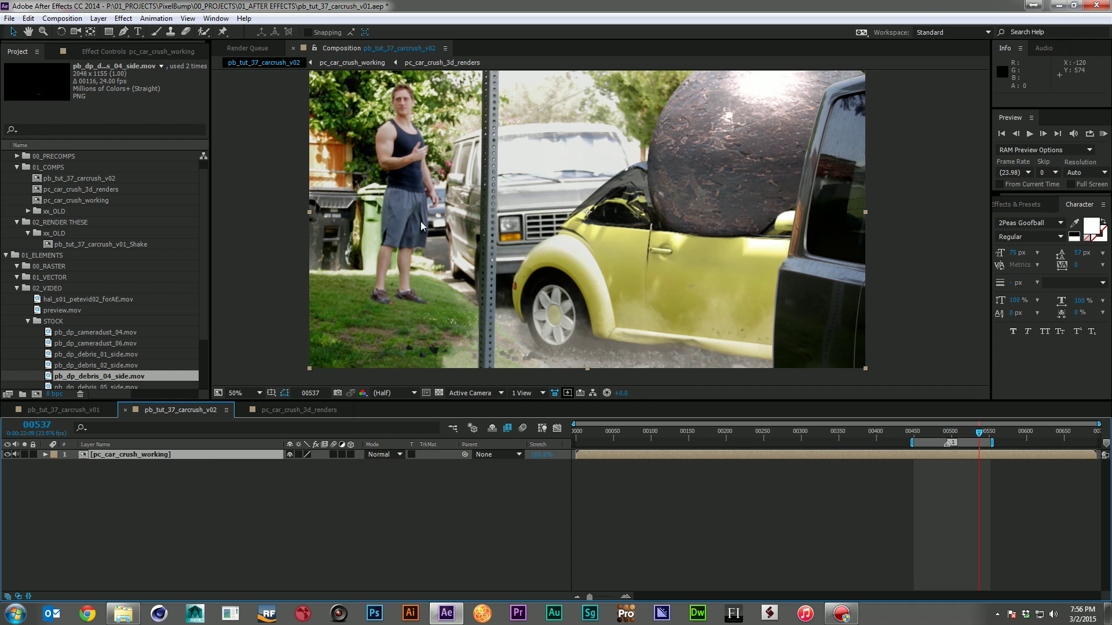
# Step: Go to the impact frame 494 and open the PB Real Camera Shake script
pyautogui.moveTo(946, 436); pyautogui.dragTo(947, 435)
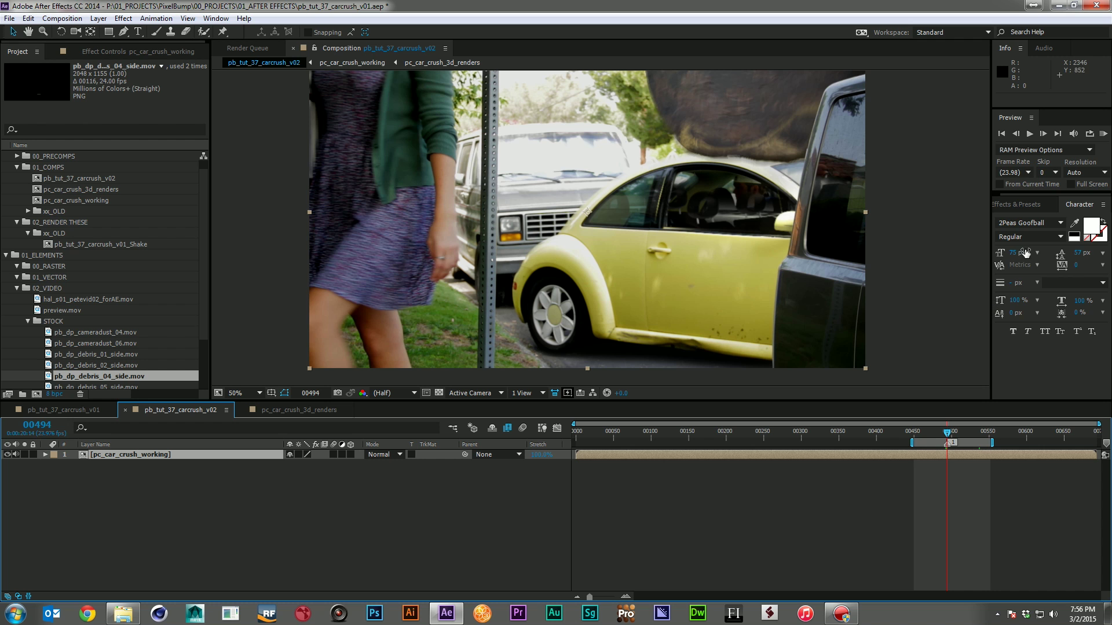
pyautogui.click(216, 18)
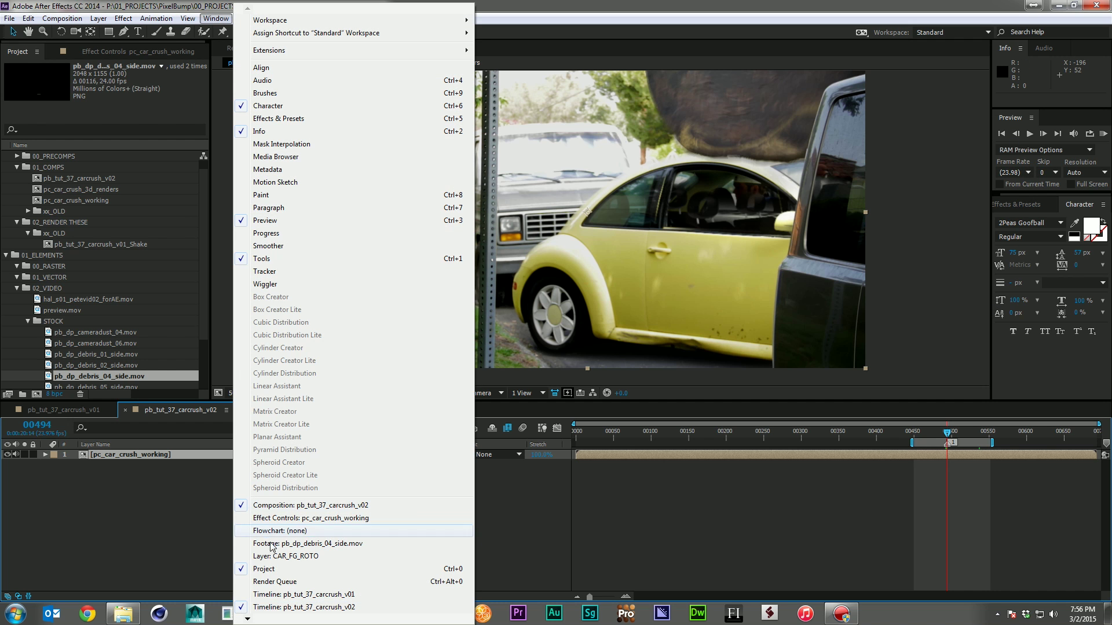
pyautogui.moveTo(263, 619)
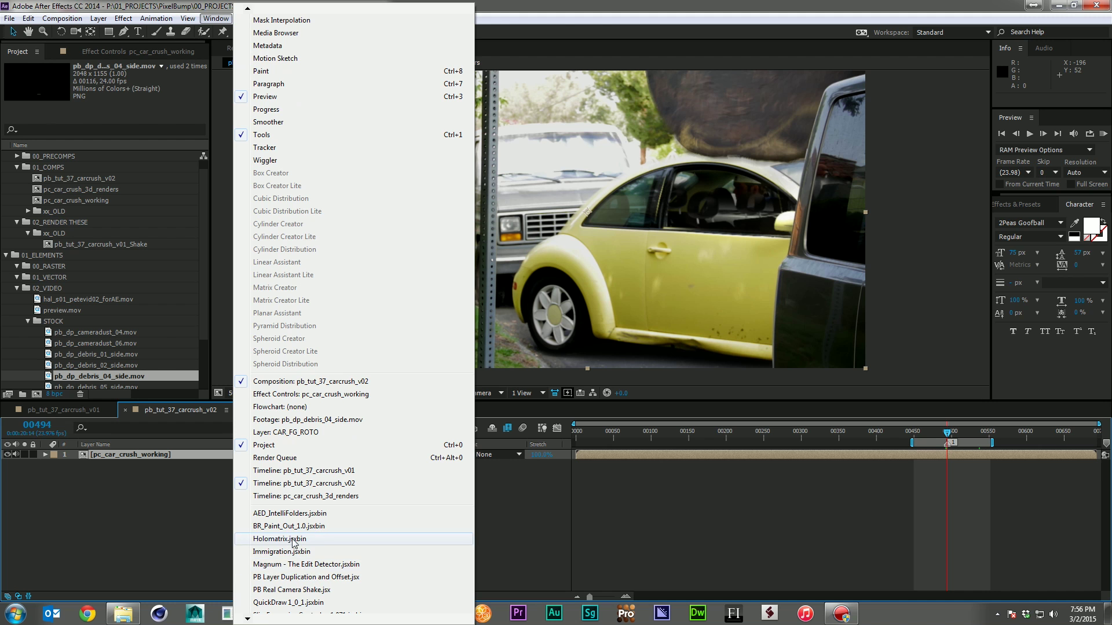
pyautogui.click(291, 591)
pyautogui.moveTo(242, 73); pyautogui.dragTo(713, 237)
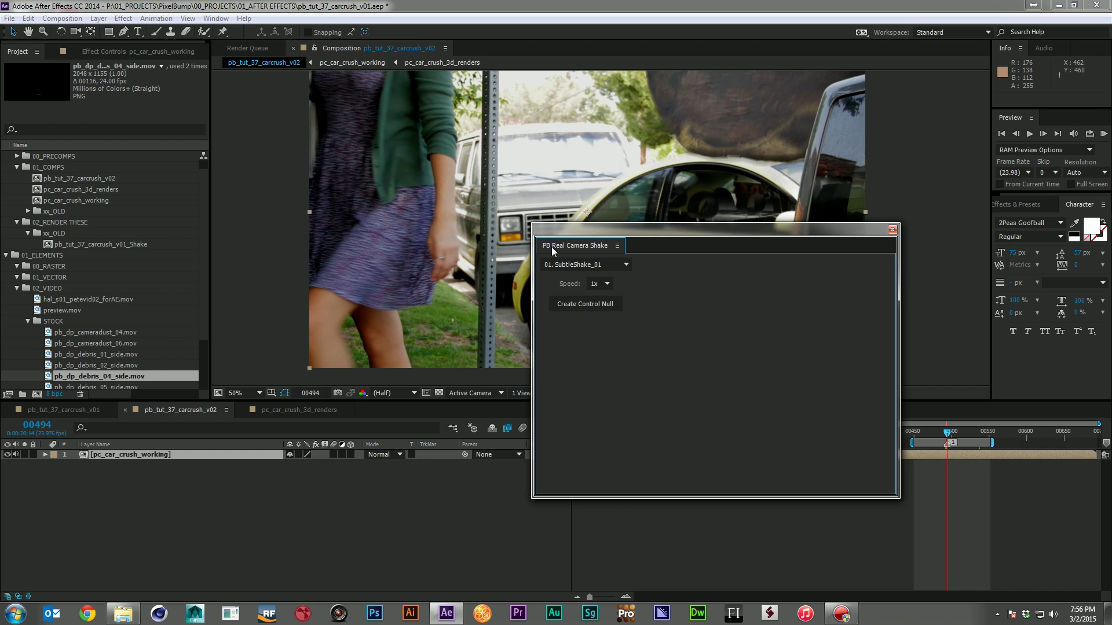
# Step: Create a 14. VibrationShake_02 control null at 4x speed and dock the PB Real Camera Shake script beside Info
pyautogui.click(576, 265)
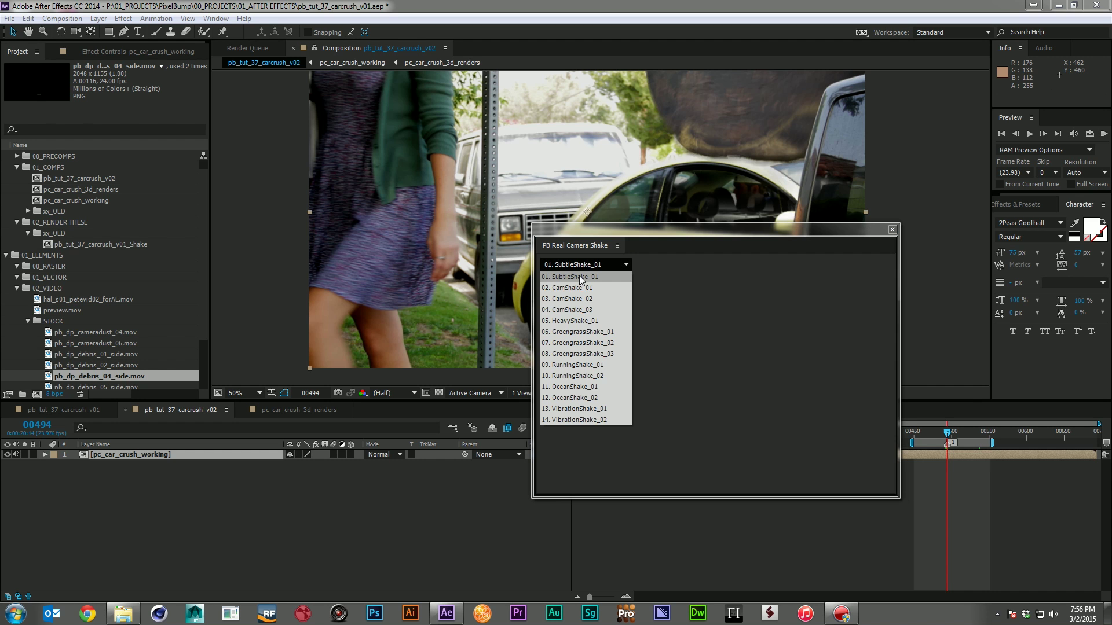
pyautogui.click(595, 417)
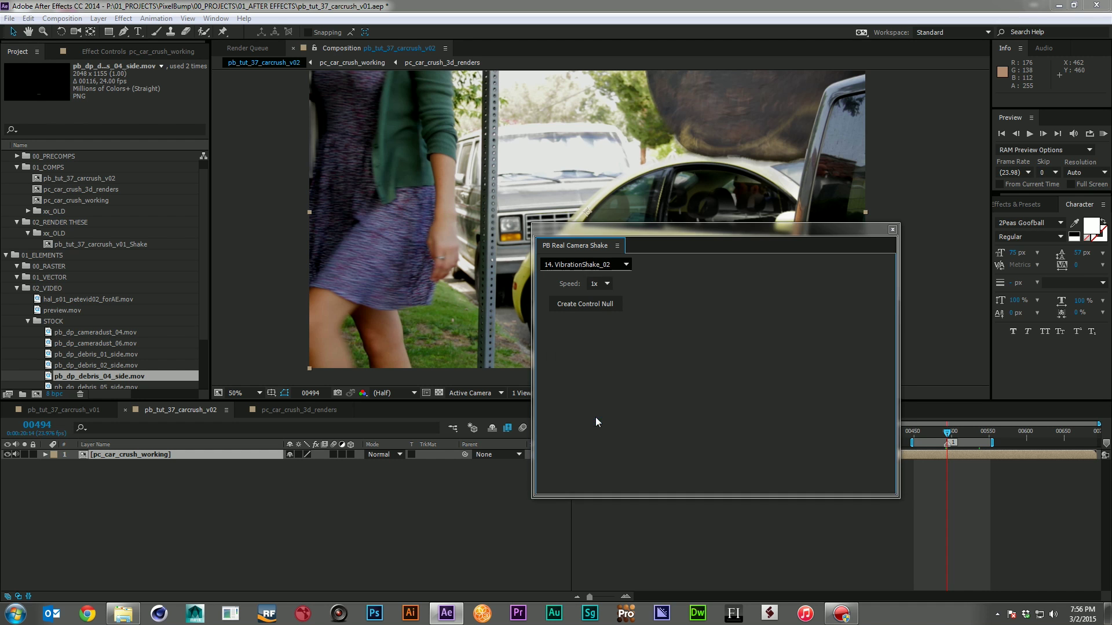
pyautogui.click(609, 285)
pyautogui.click(597, 317)
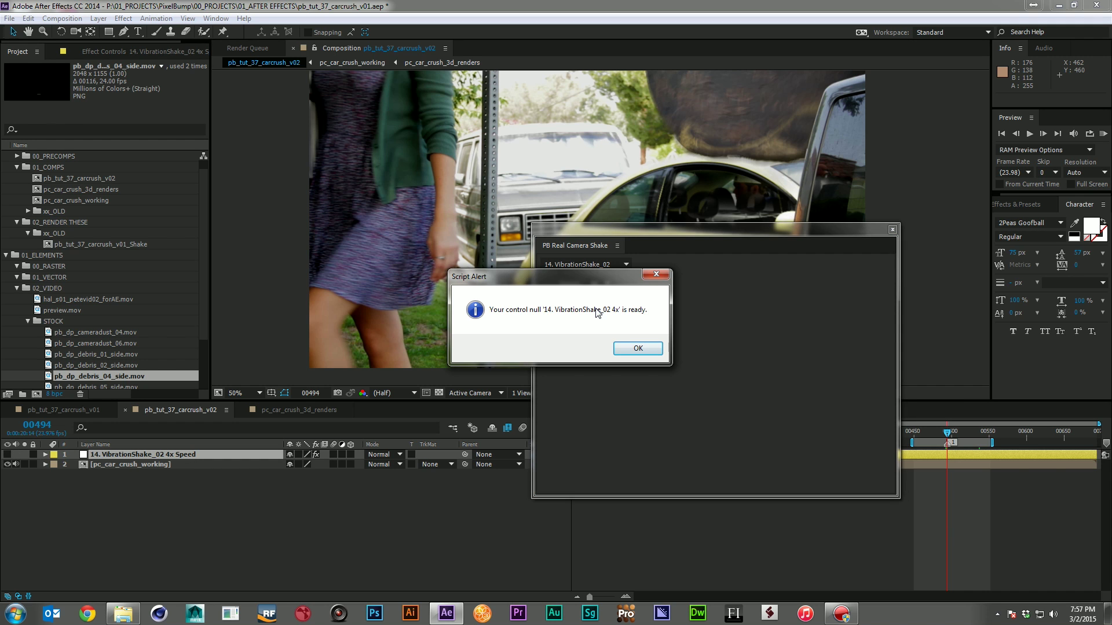
pyautogui.click(639, 350)
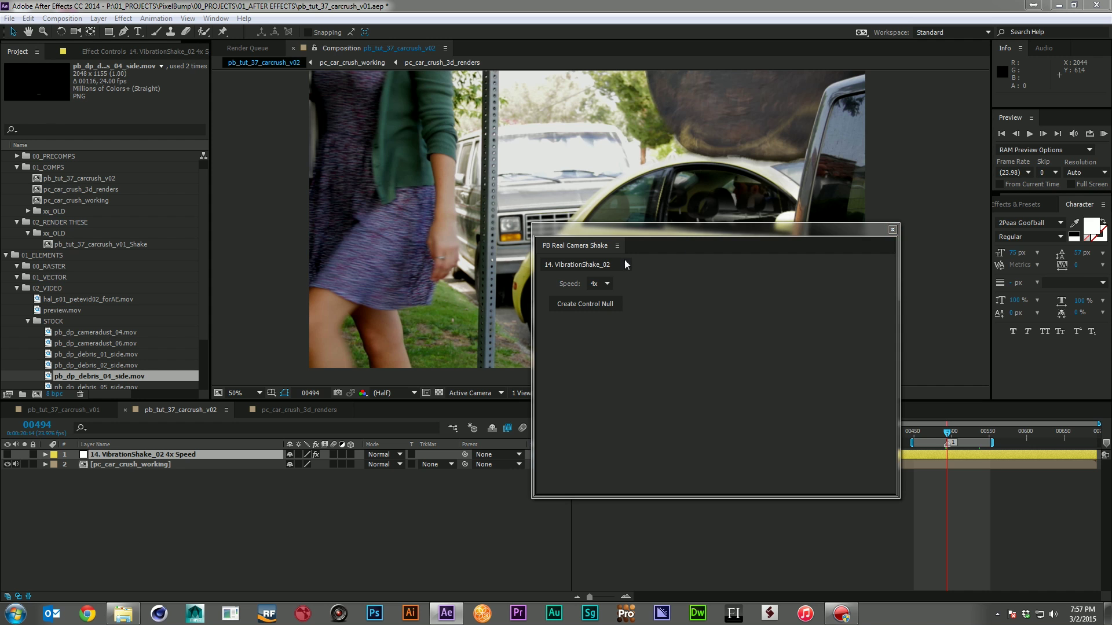
pyautogui.moveTo(554, 244); pyautogui.dragTo(1005, 50)
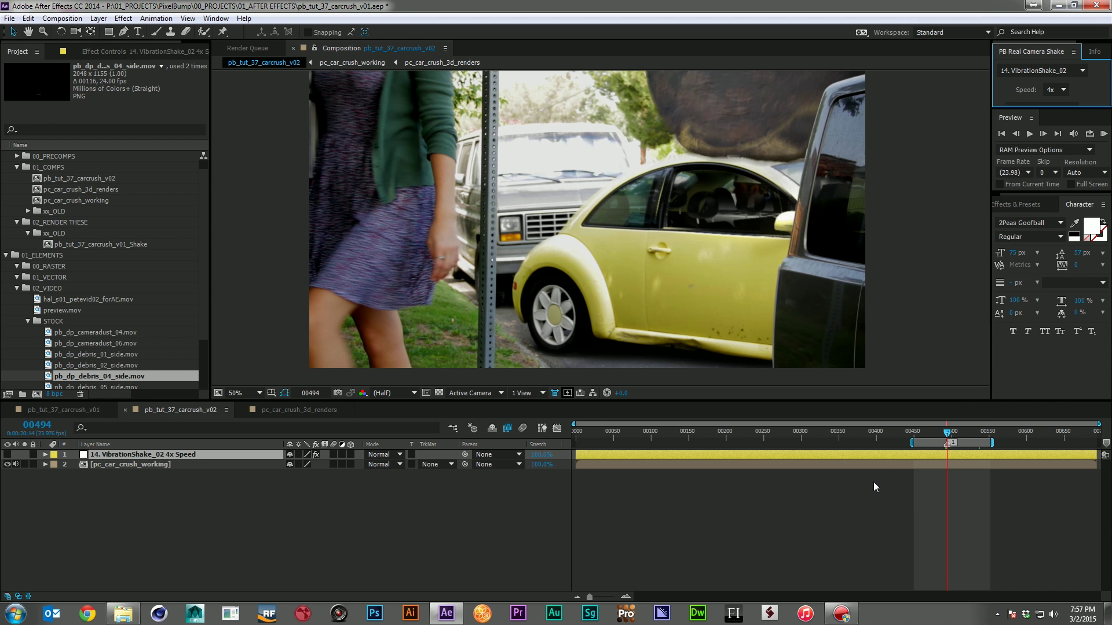
# Step: Reveal the VibrationShake null's keyframes and shift the layer so its shake starts at frame 494
pyautogui.click(194, 450)
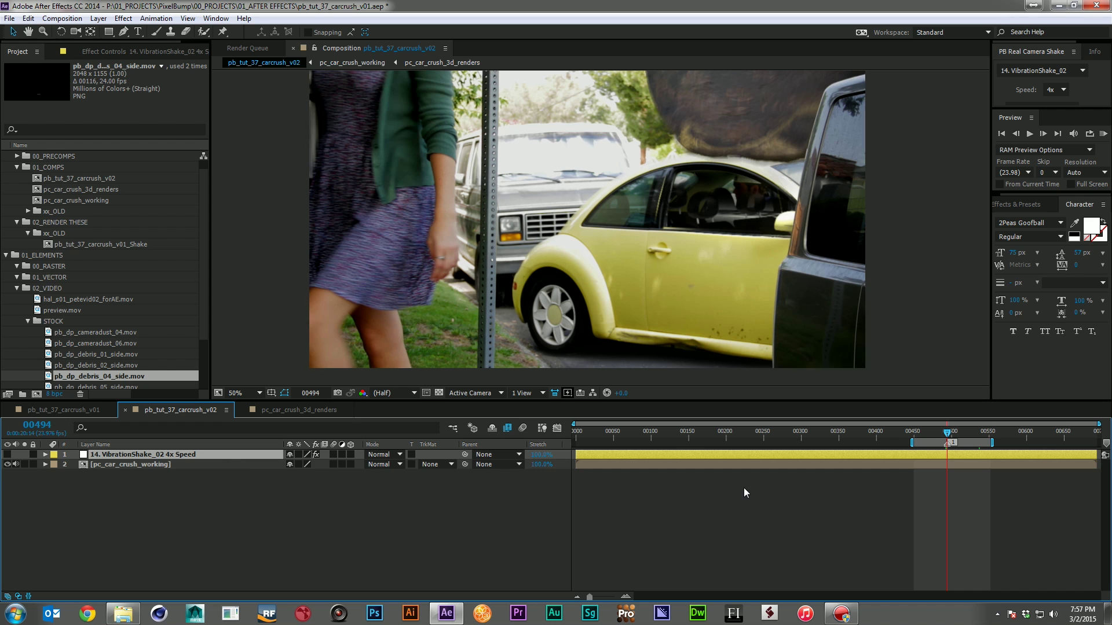
pyautogui.press('u')
pyautogui.moveTo(599, 452); pyautogui.dragTo(970, 446)
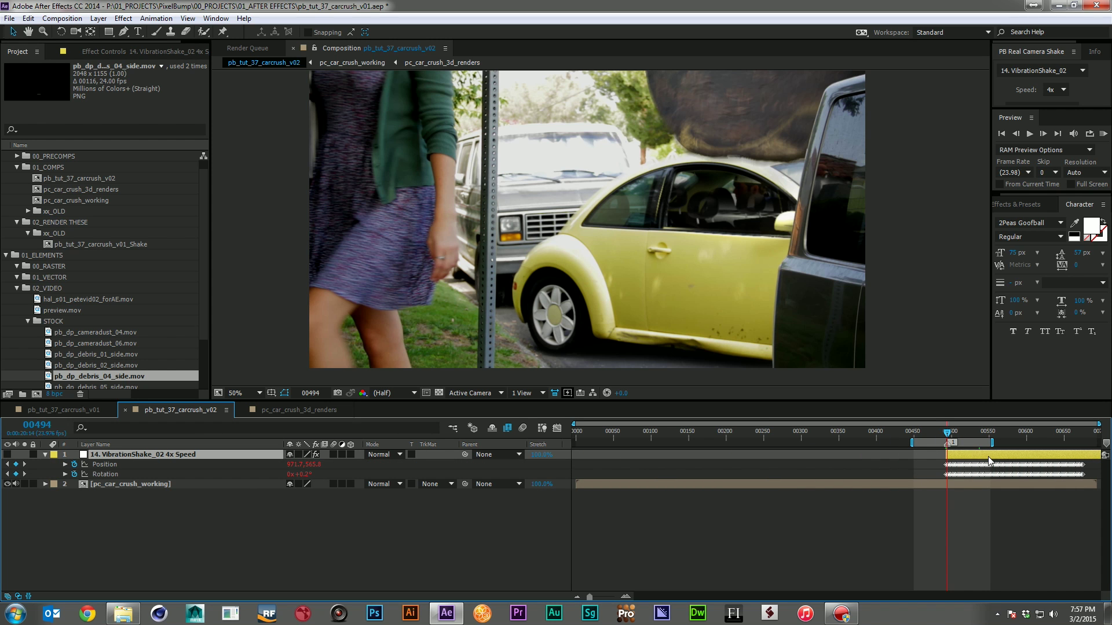
pyautogui.press('=')
pyautogui.press('=')
pyautogui.press('=')
pyautogui.press('=')
pyautogui.press('=')
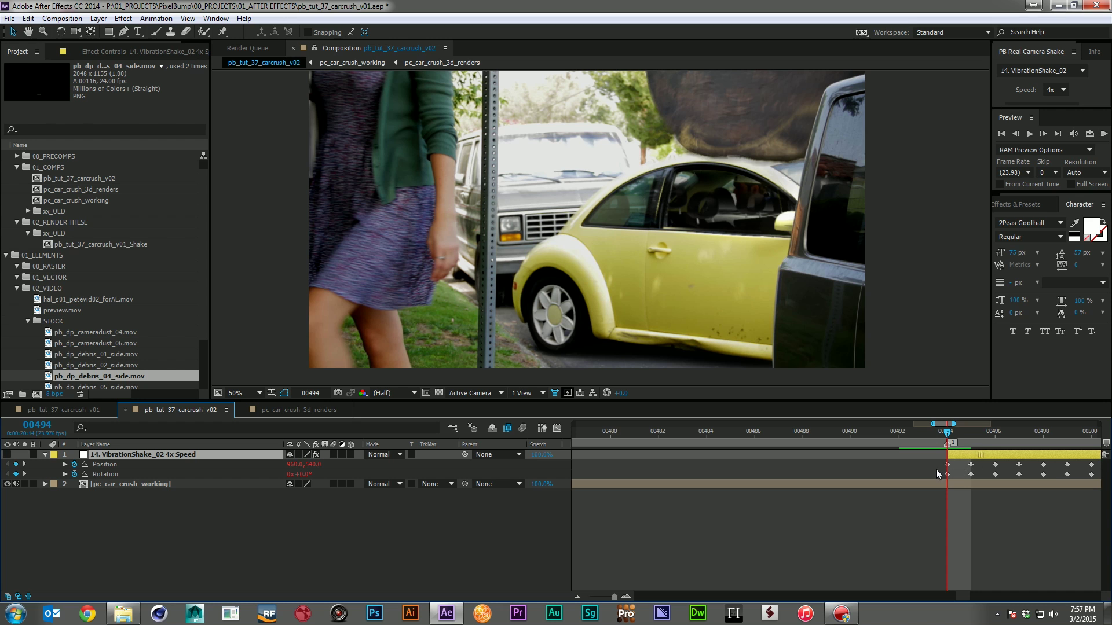
pyautogui.press('-')
pyautogui.press('-')
pyautogui.press('-')
pyautogui.press('-')
pyautogui.press('-')
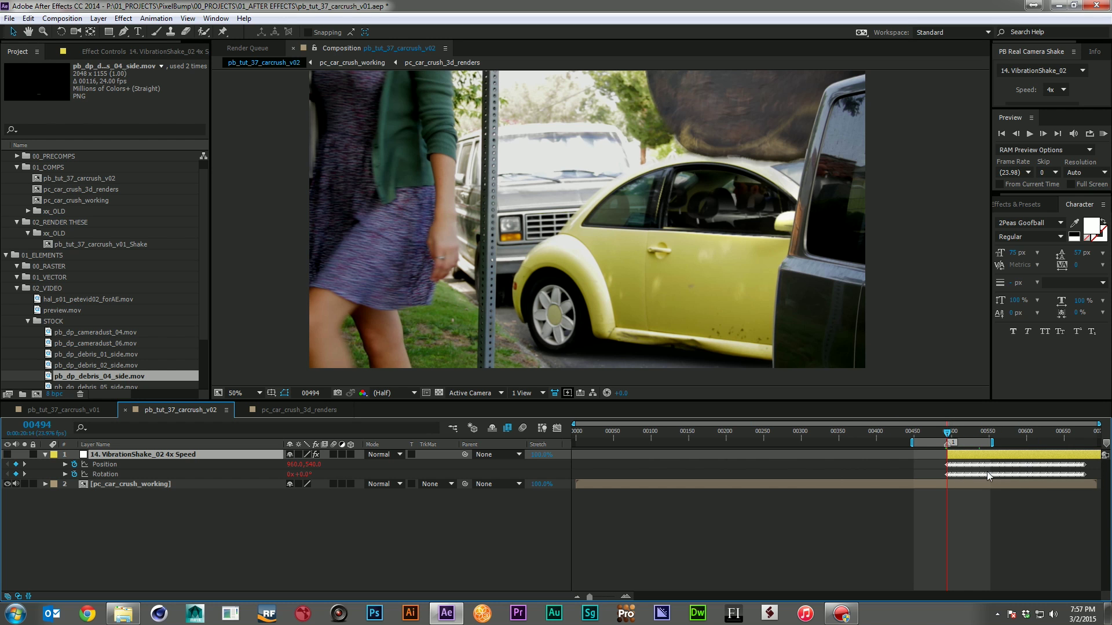
# Step: Parent pc_car_crush_working to the VibrationShake null and collapse the null's keyframes
pyautogui.click(43, 455)
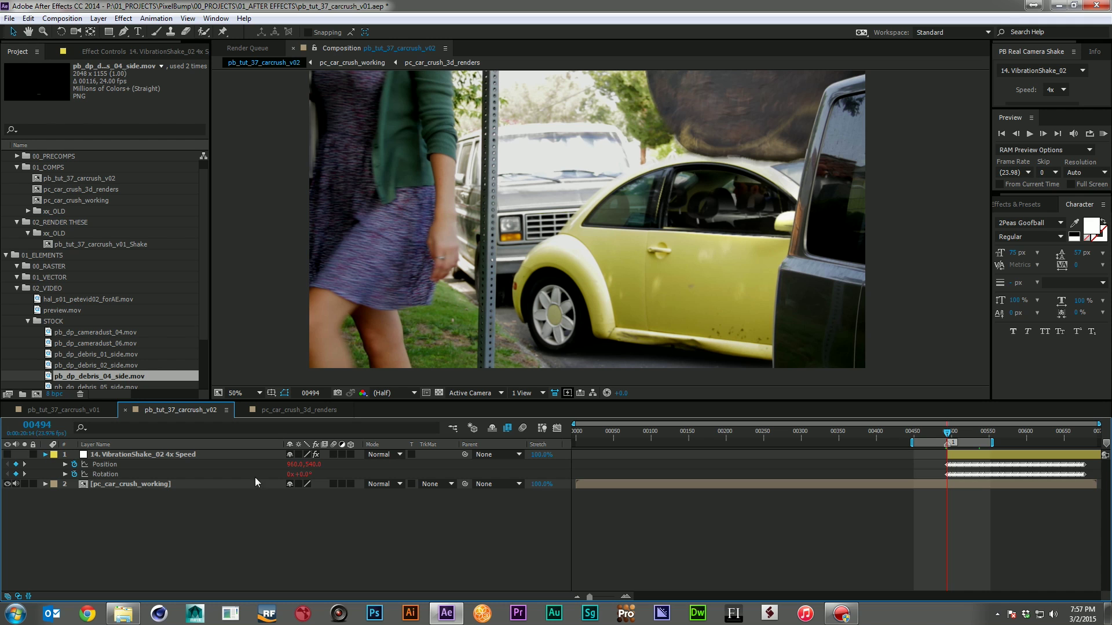
pyautogui.press('u')
pyautogui.moveTo(144, 455); pyautogui.dragTo(143, 455)
pyautogui.click(151, 455)
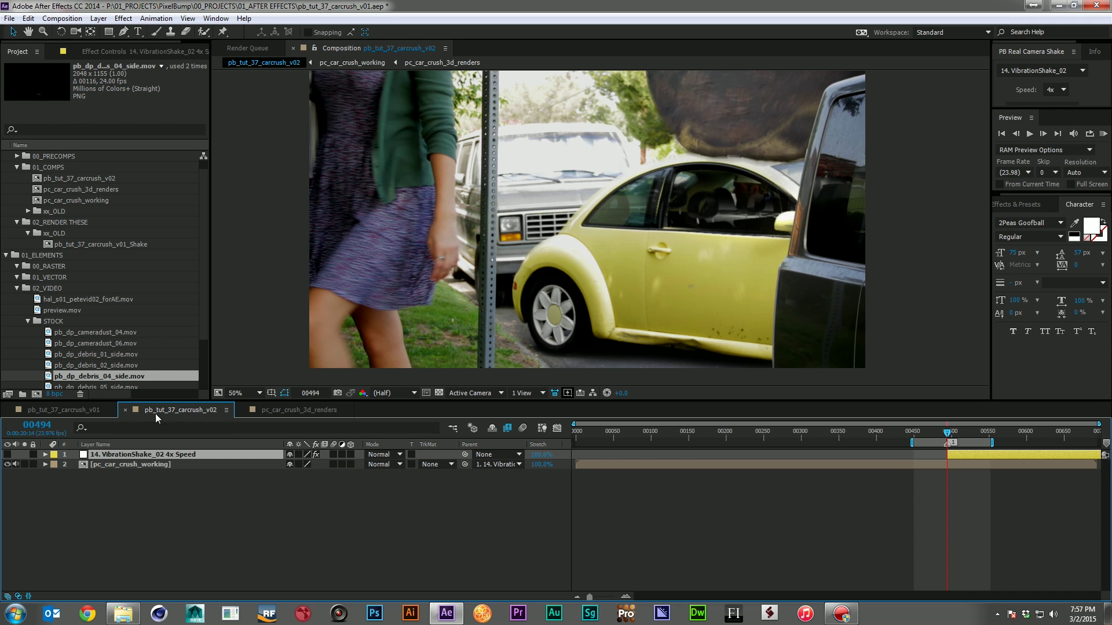
# Step: Start keyframing the null's Camera Position Multiplier and Camera Rotation Multiplier sliders at frame 497
pyautogui.click(98, 52)
pyautogui.press('space')
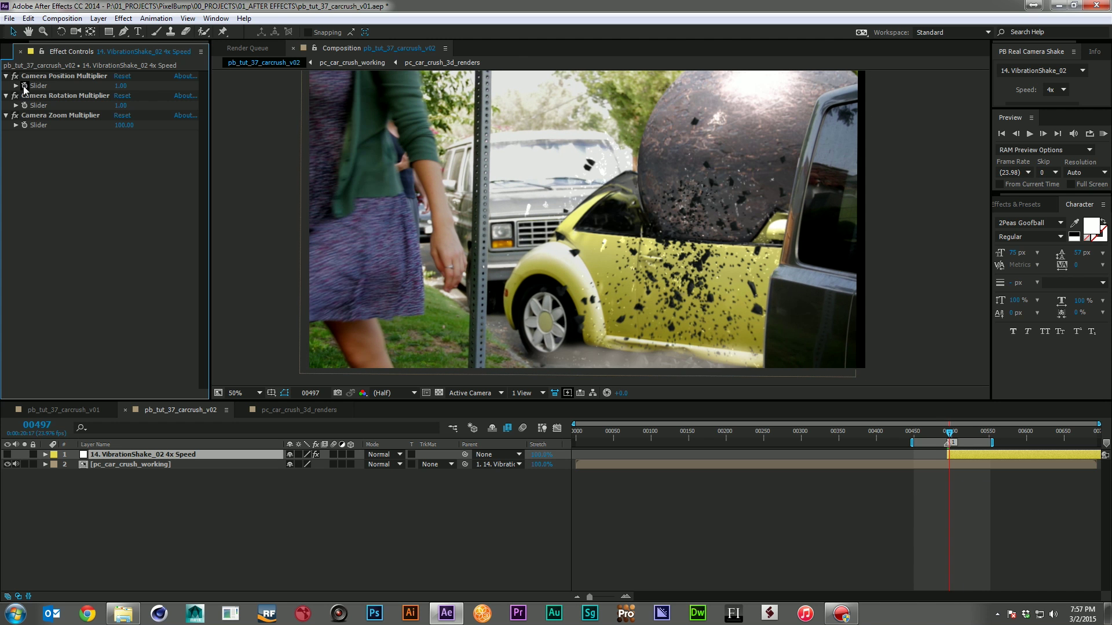
pyautogui.click(63, 96)
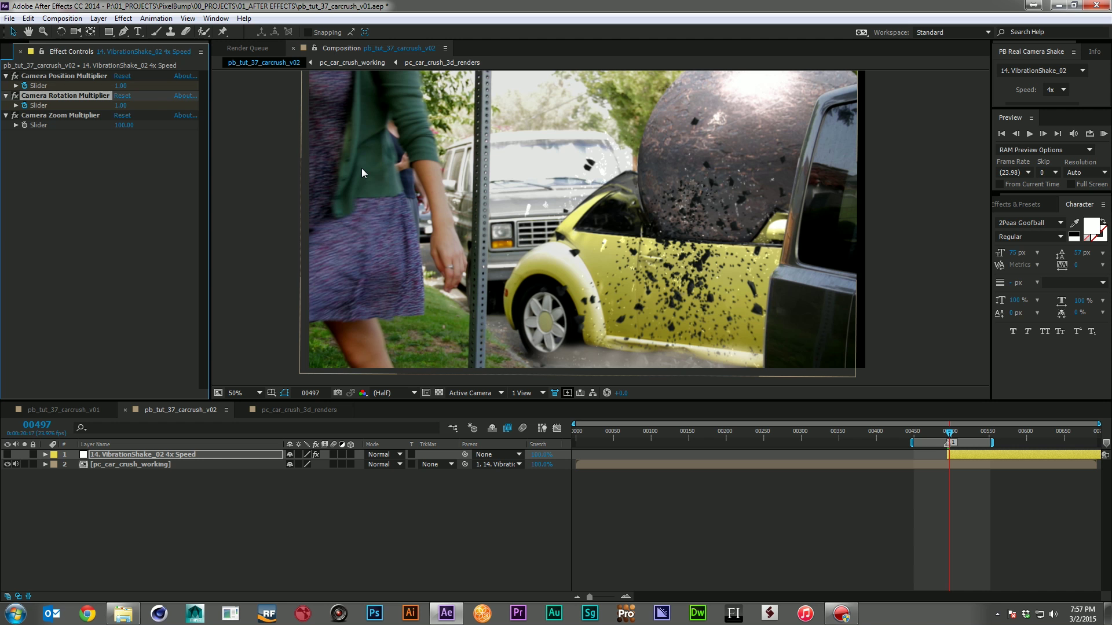
# Step: Keyframe the Camera Position Multiplier and Camera Rotation Multiplier sliders to 0 at frame 503
pyautogui.press('space')
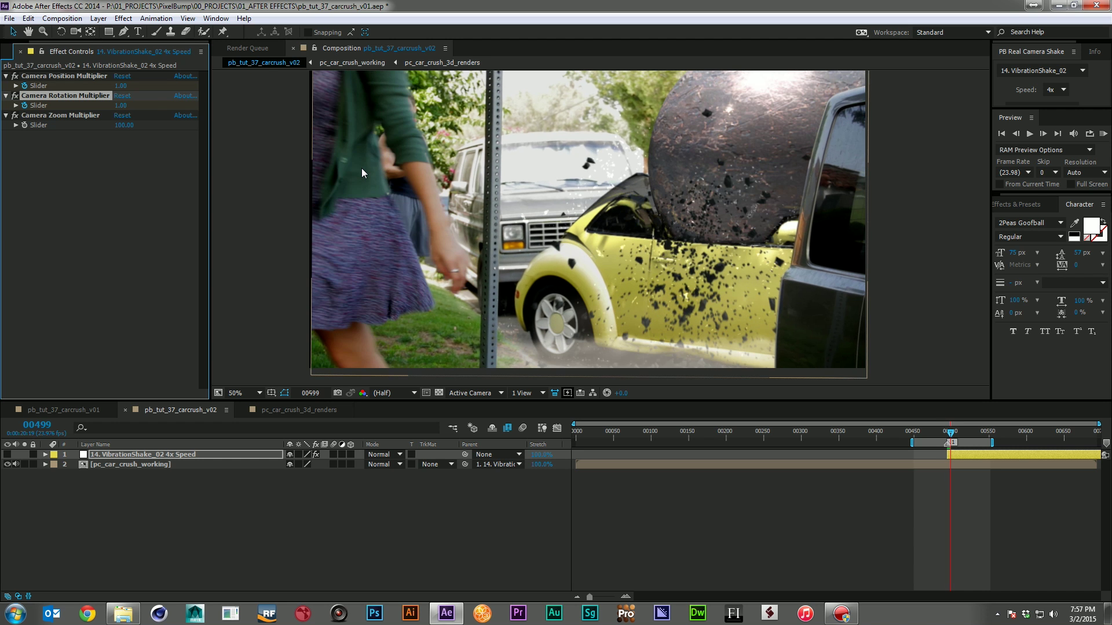
pyautogui.moveTo(120, 86); pyautogui.dragTo(2, 76)
pyautogui.click(122, 86)
pyautogui.write('90')
pyautogui.press('Return')
pyautogui.click(124, 106)
pyautogui.write('0')
pyautogui.press('Return')
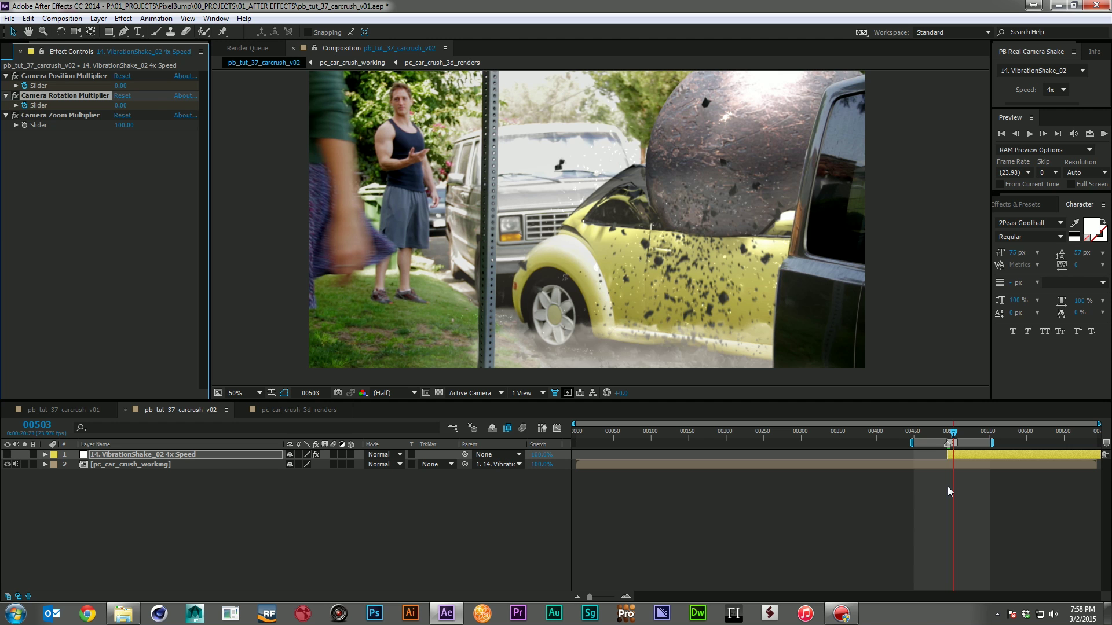
# Step: Return to frame 497 and set the null's Camera Zoom Multiplier to 105
pyautogui.moveTo(953, 434); pyautogui.dragTo(948, 435)
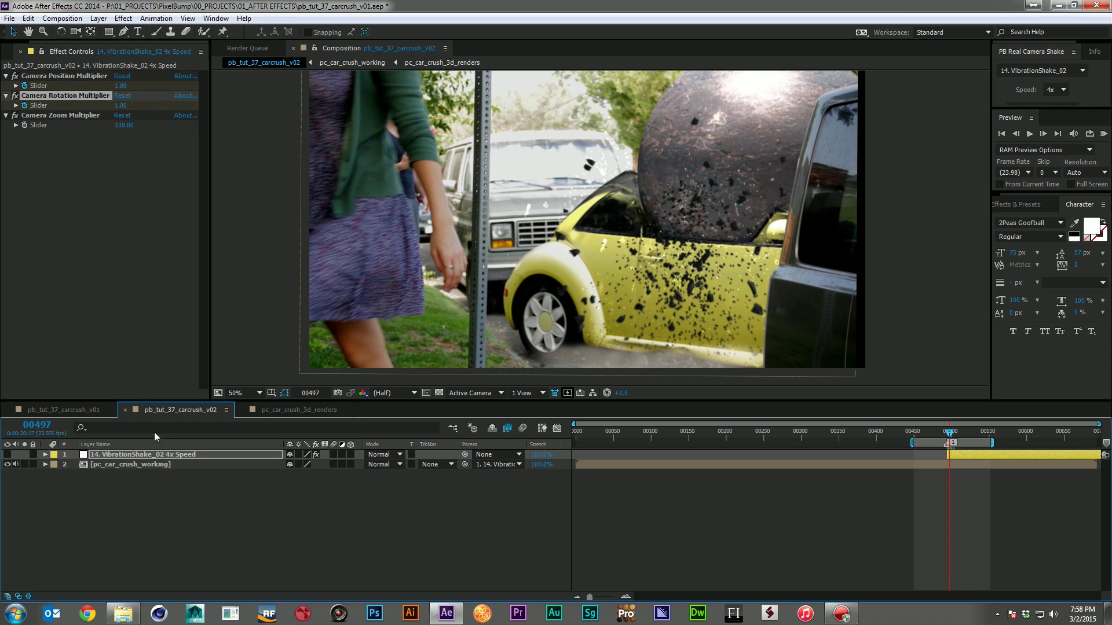
pyautogui.click(124, 125)
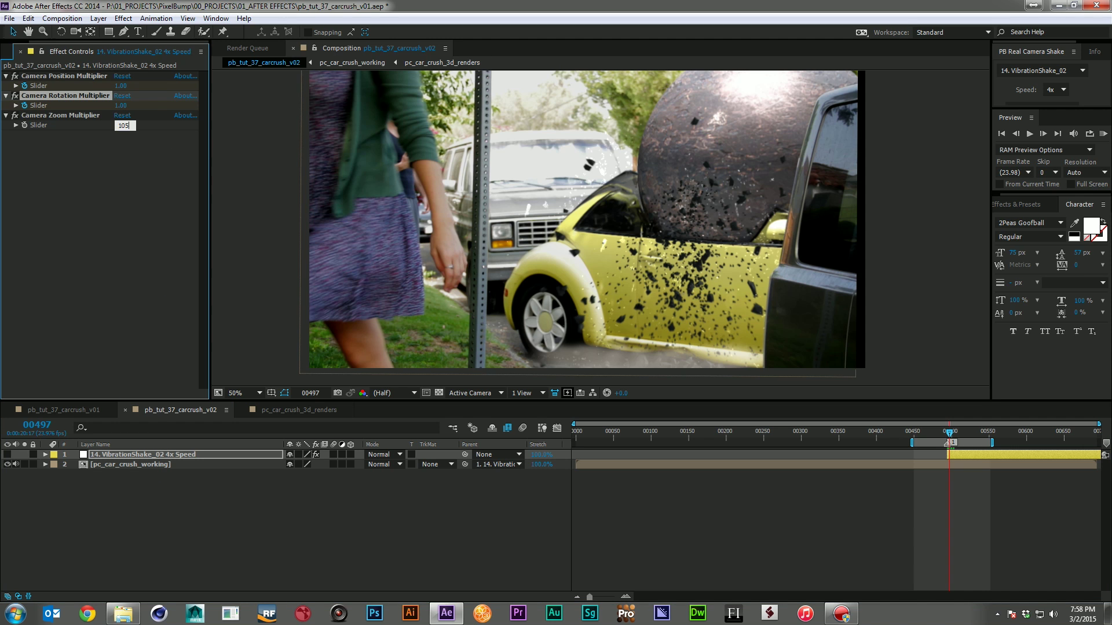
pyautogui.press('Return')
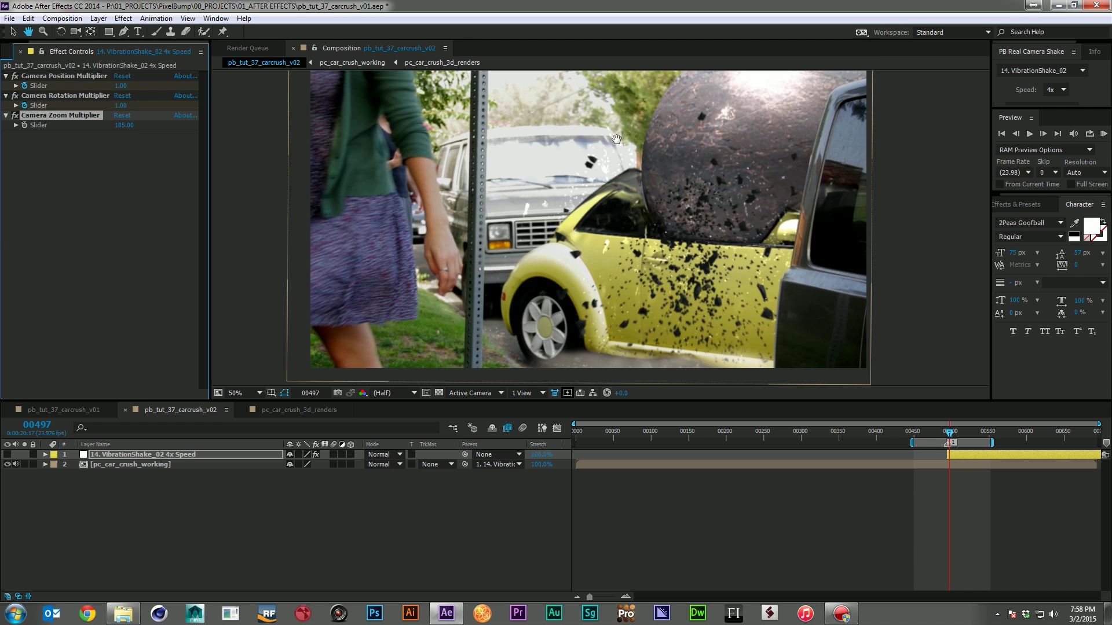
pyautogui.moveTo(617, 139); pyautogui.dragTo(618, 158)
pyautogui.press('v')
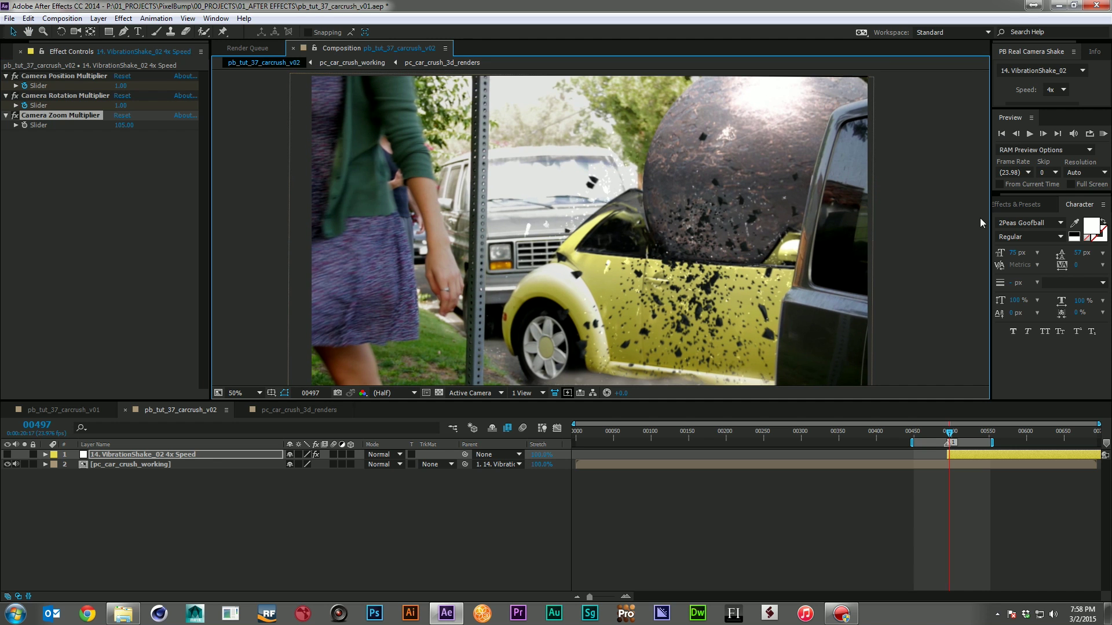
# Step: Search the effects for "motion" and apply Motion Tile to the pc_car_crush_working layer
pyautogui.click(1014, 205)
pyautogui.write('motion')
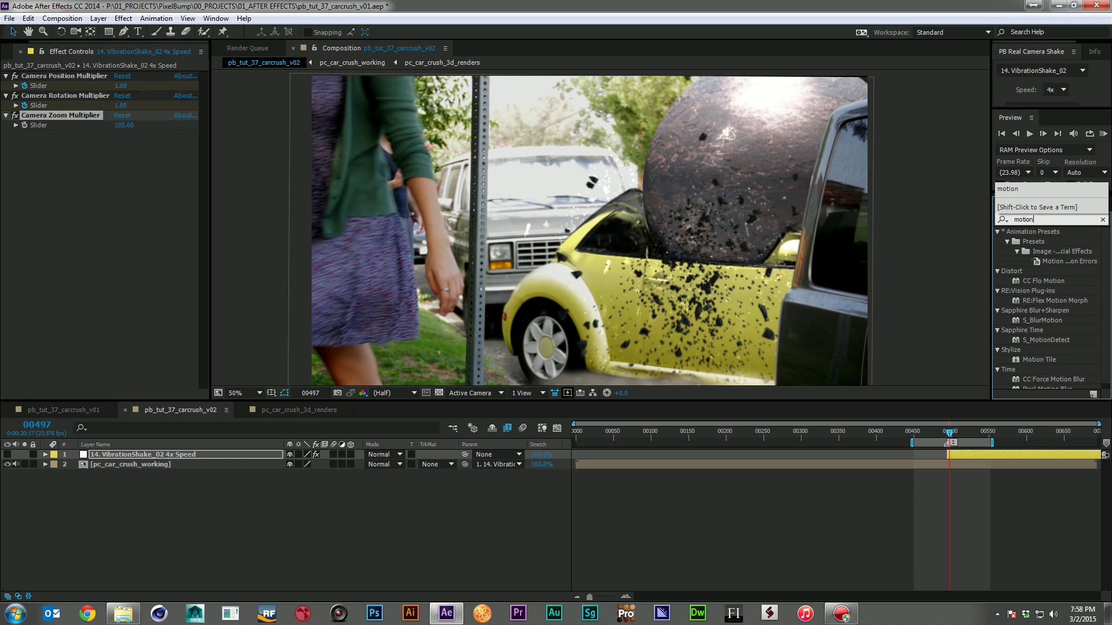
pyautogui.moveTo(1039, 360); pyautogui.dragTo(535, 219)
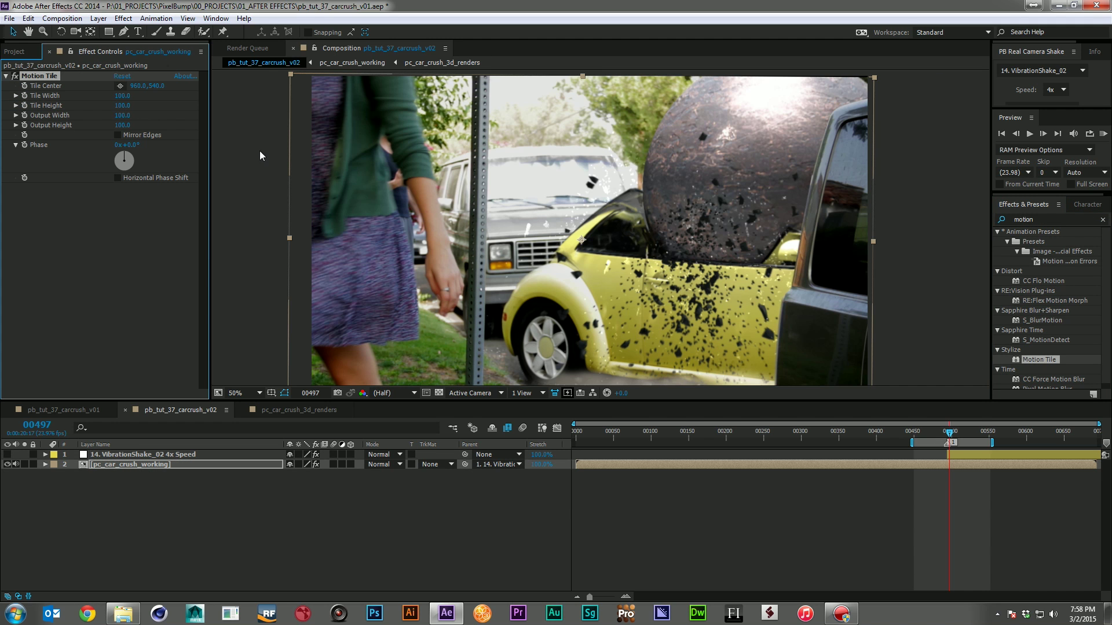
# Step: Enable Mirror Edges on Motion Tile and set its Output Width and Output Height to 101
pyautogui.click(118, 135)
pyautogui.click(123, 115)
pyautogui.write('110')
pyautogui.press('Return')
pyautogui.click(123, 125)
pyautogui.write('101')
pyautogui.press('Return')
pyautogui.scroll(-1, 692, 237)
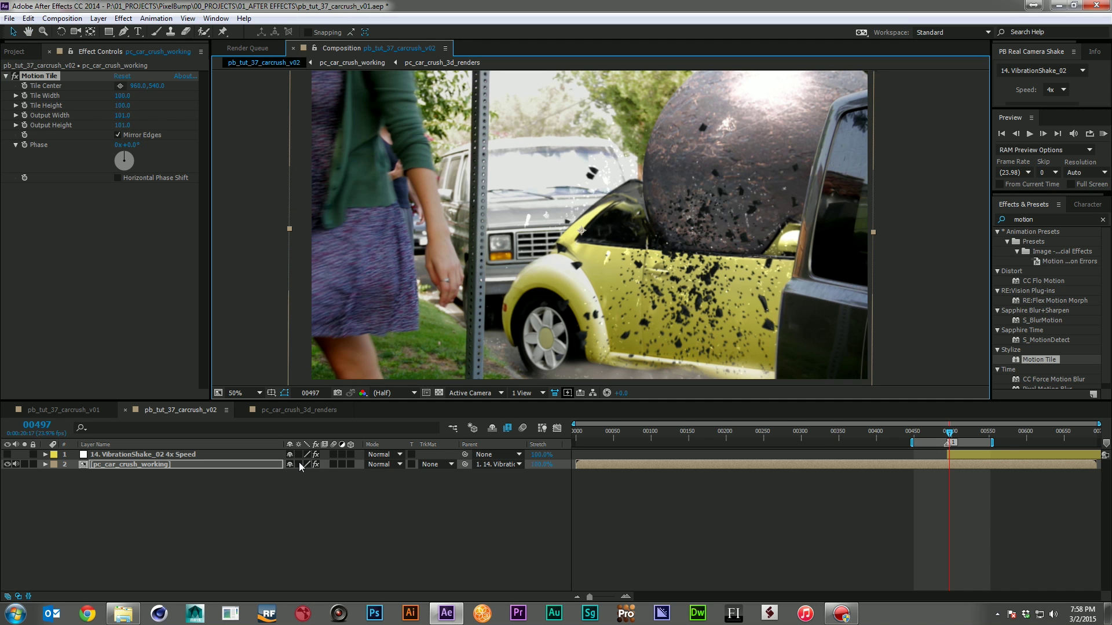
# Step: Enable motion blur for the pc_car_crush_working layer and the composition, and preview the shake
pyautogui.click(334, 464)
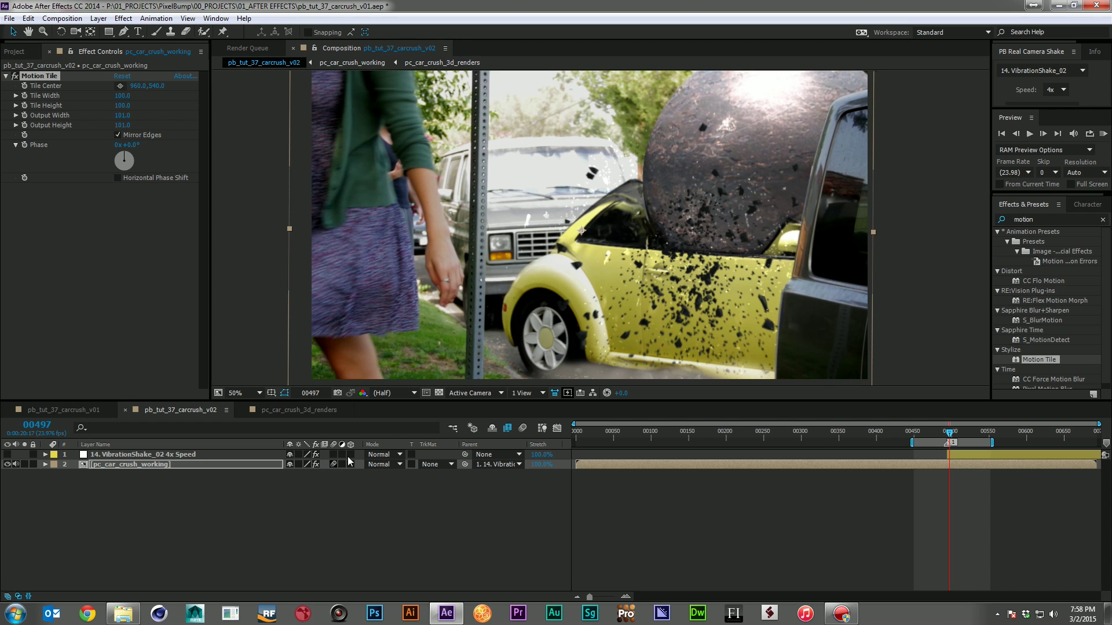
pyautogui.click(522, 429)
pyautogui.click(510, 510)
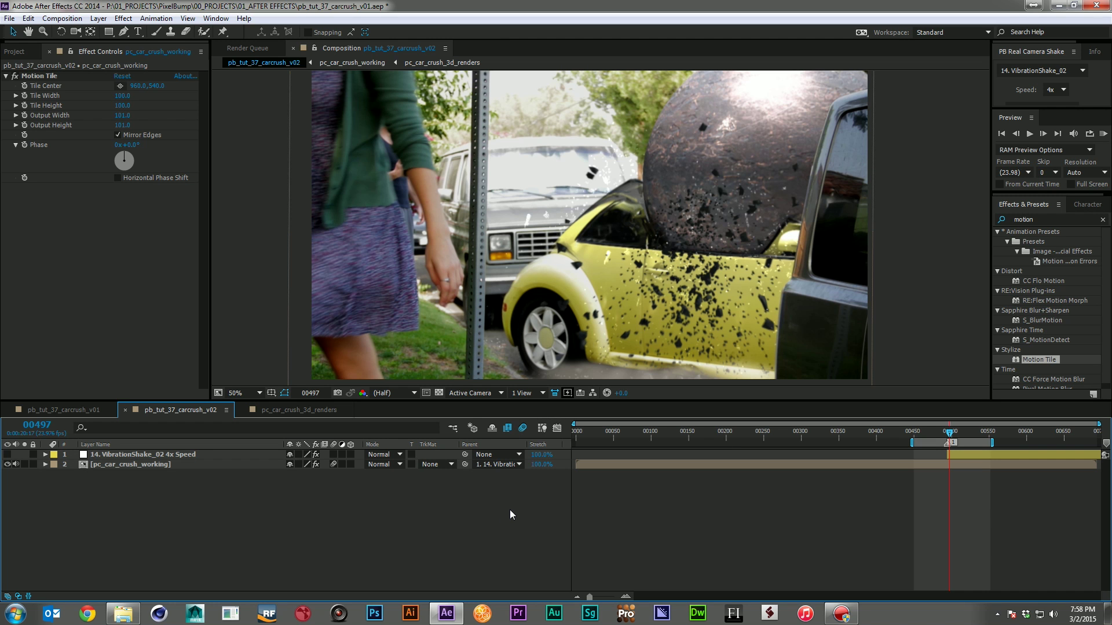
pyautogui.press('space')
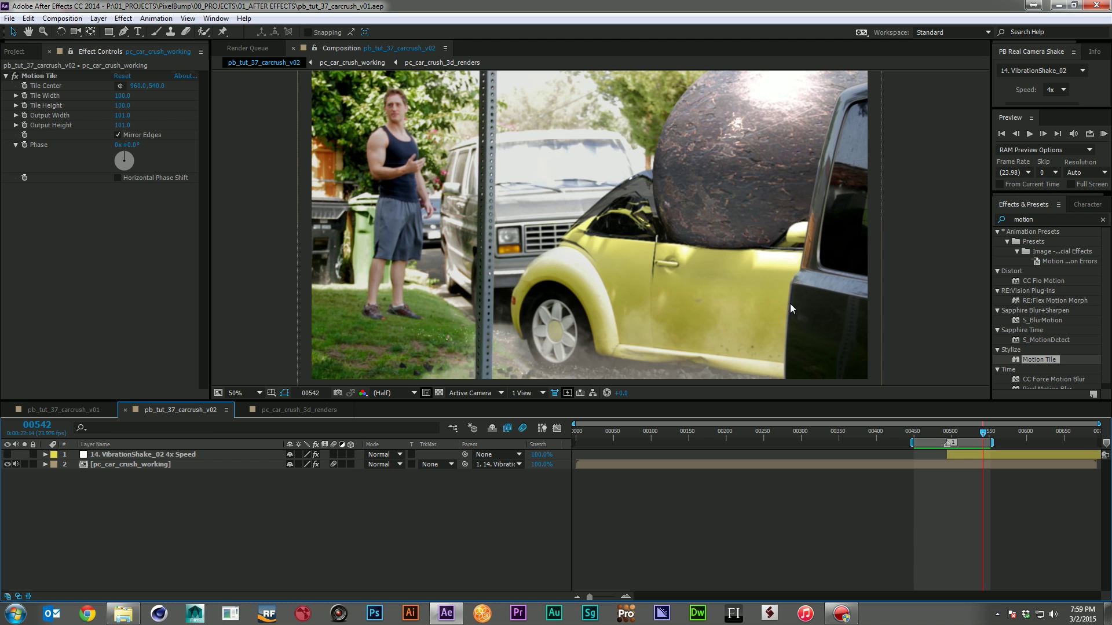
# Step: In pc_car_crush_working, move pb_dp_debris_04_side.mov below pc_car_crush_3d_renders and preview pb_tut_37_carcrush_v02
pyautogui.click(285, 410)
pyautogui.click(197, 410)
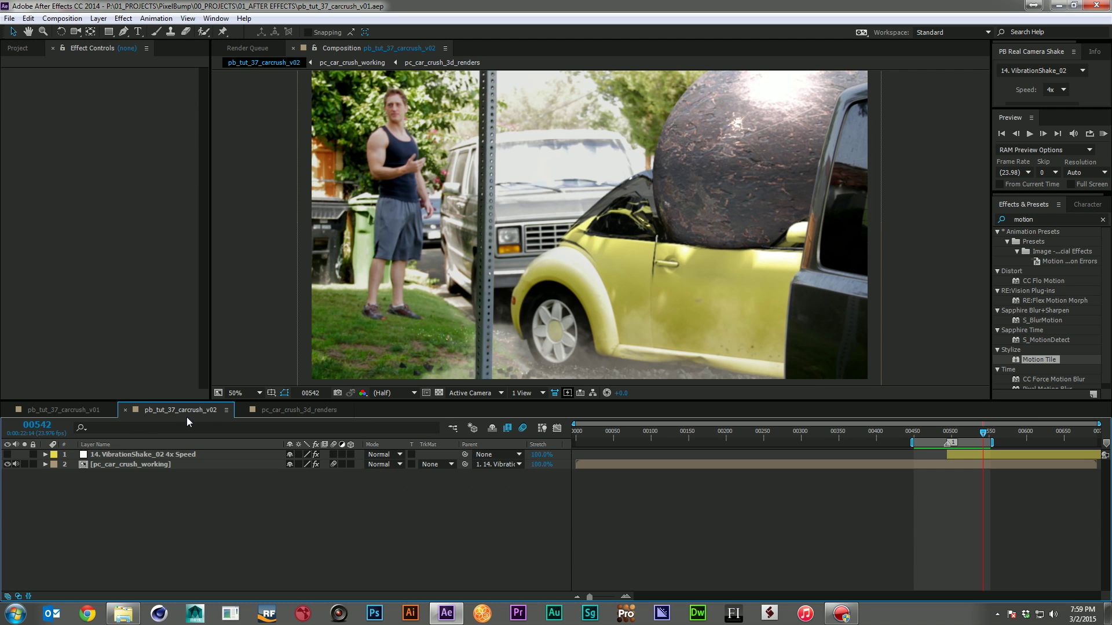
pyautogui.doubleClick(133, 465)
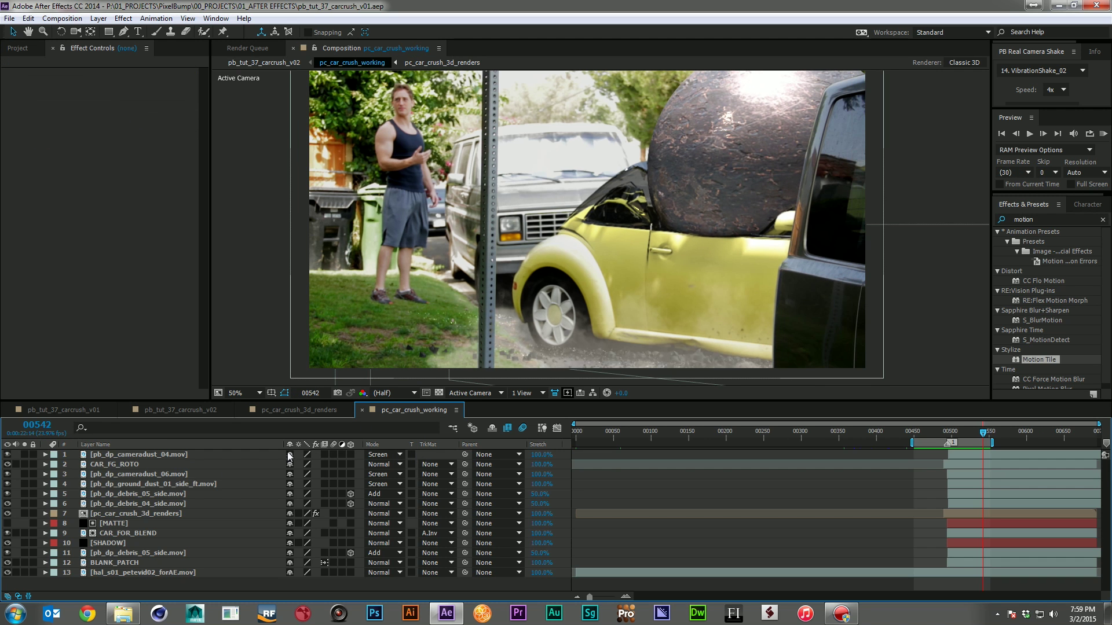
pyautogui.click(159, 504)
pyautogui.moveTo(168, 501); pyautogui.dragTo(163, 520)
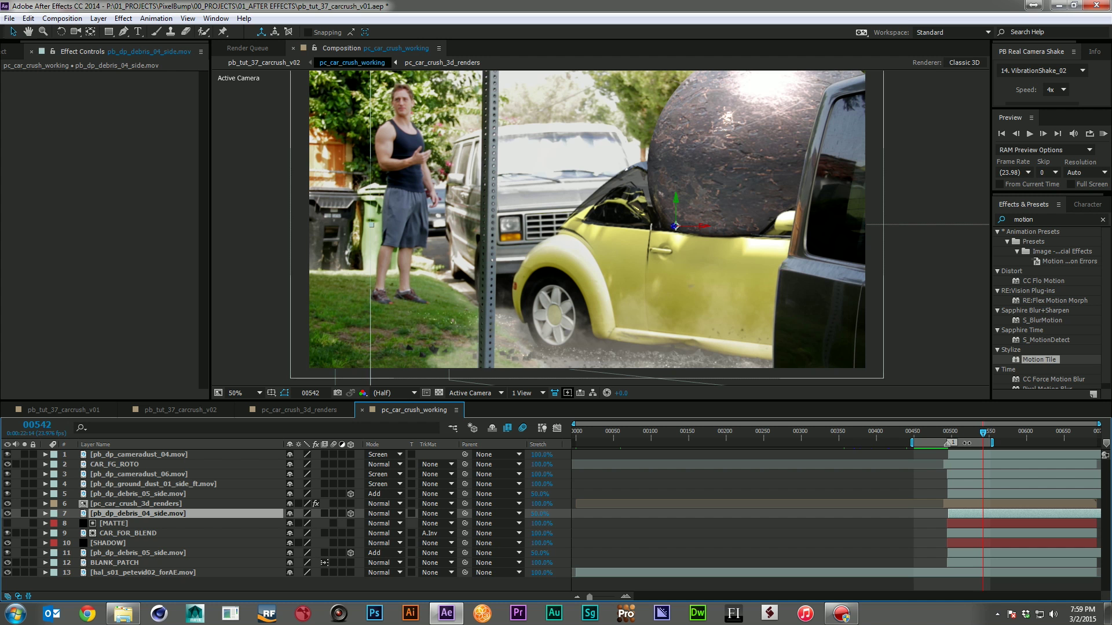
pyautogui.click(169, 410)
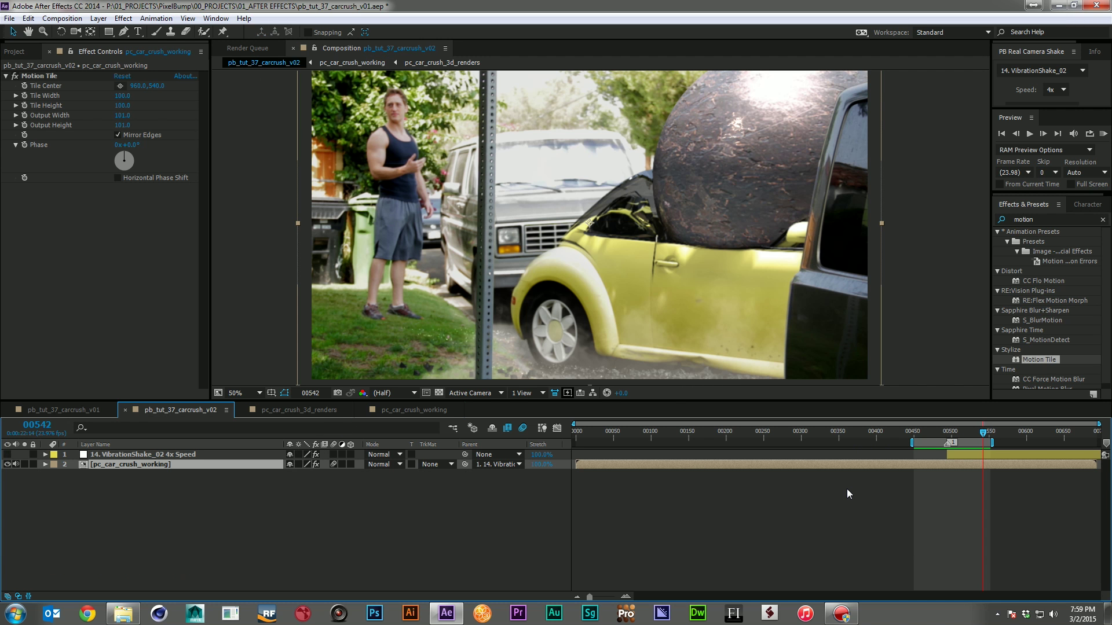
pyautogui.press('KP_0')
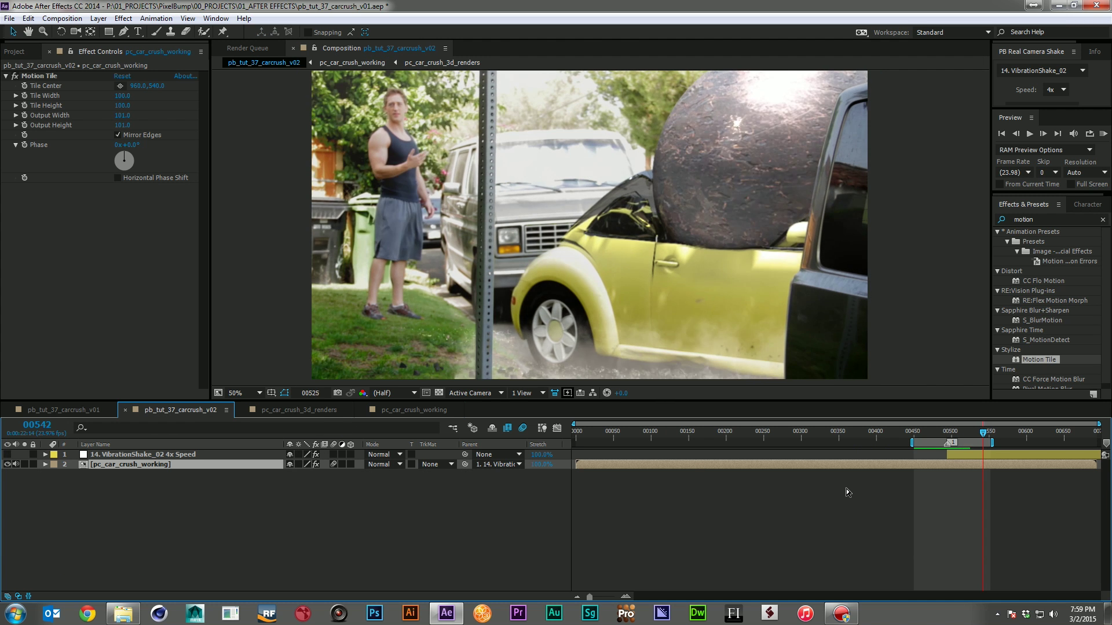
# Step: In pc_car_crush_working, move pb_dp_debris_04_side.mov between CAR_FOR_BLEND and SHADOW, checking it at frame 510
pyautogui.click(415, 410)
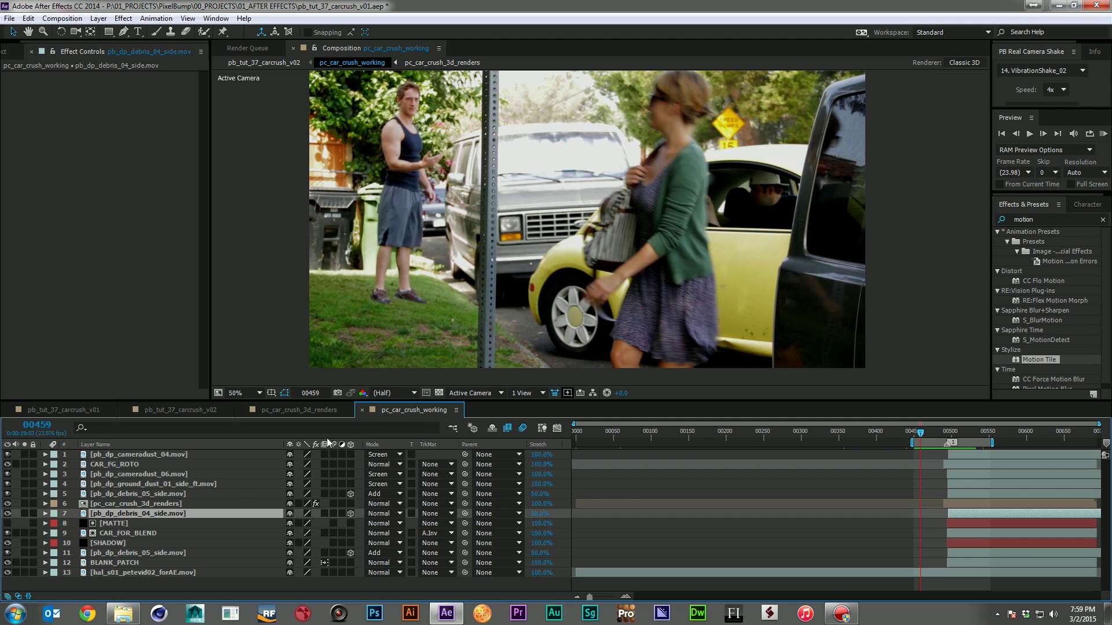
pyautogui.moveTo(160, 513); pyautogui.dragTo(164, 499)
pyautogui.click(24, 503)
pyautogui.click(959, 432)
pyautogui.moveTo(141, 506); pyautogui.dragTo(145, 540)
pyautogui.click(25, 533)
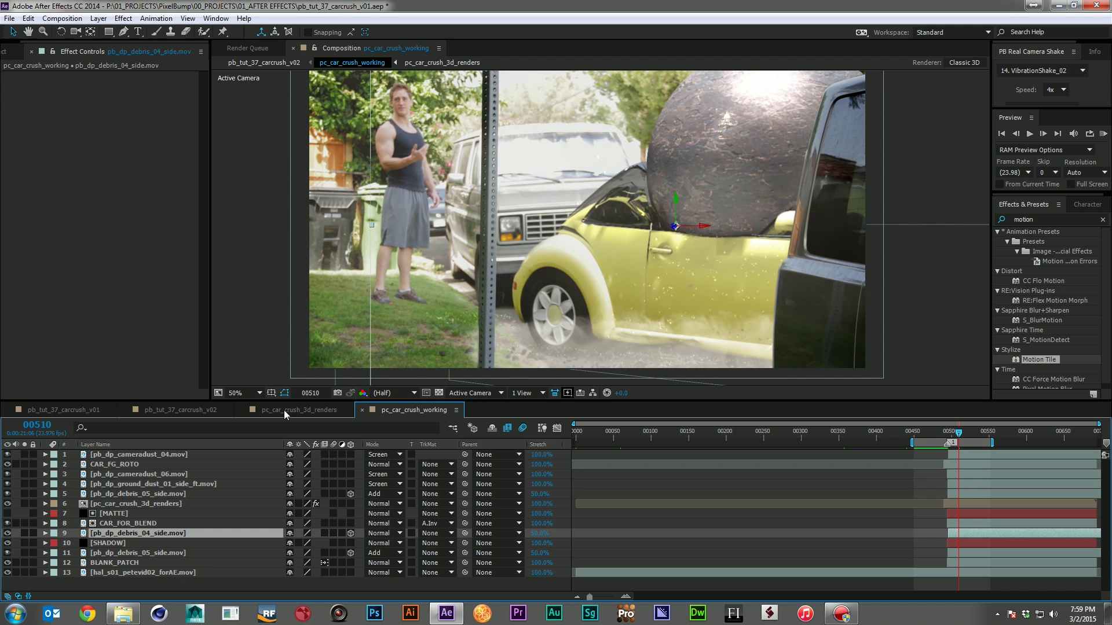
# Step: Preview the shaking composite in pb_tut_37_carcrush_v02 with the reordered debris
pyautogui.click(157, 407)
pyautogui.press('KP_0')
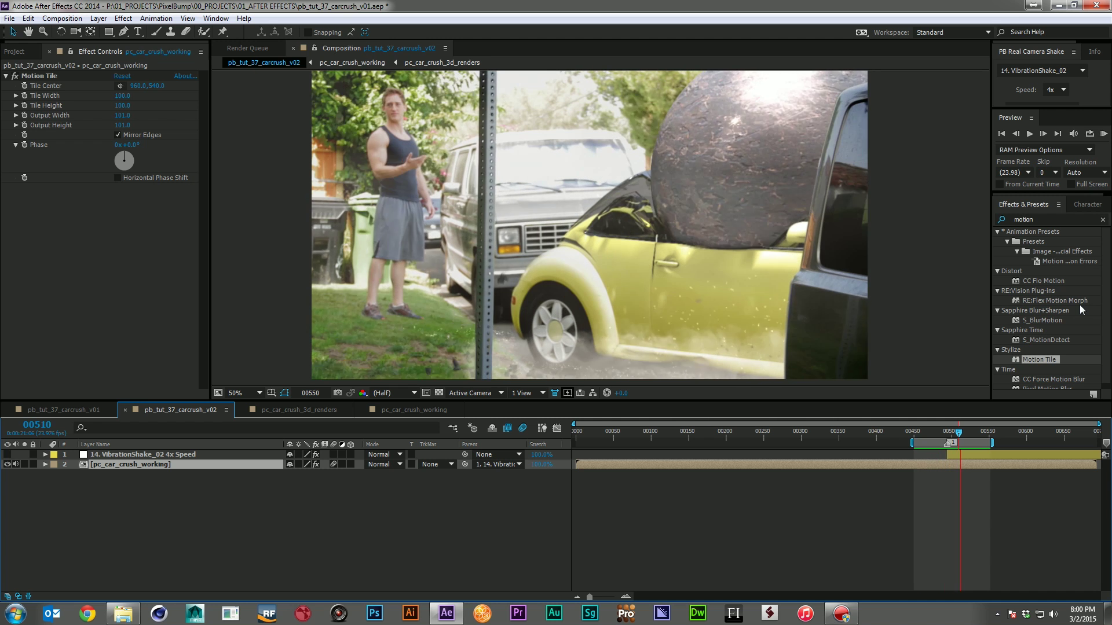
pyautogui.press('space')
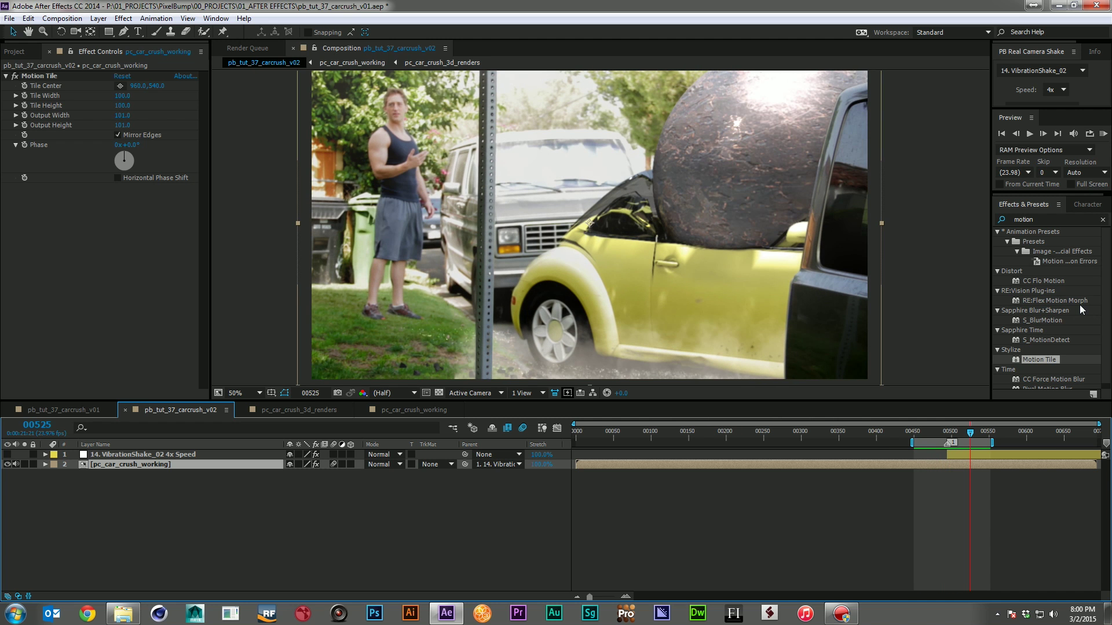